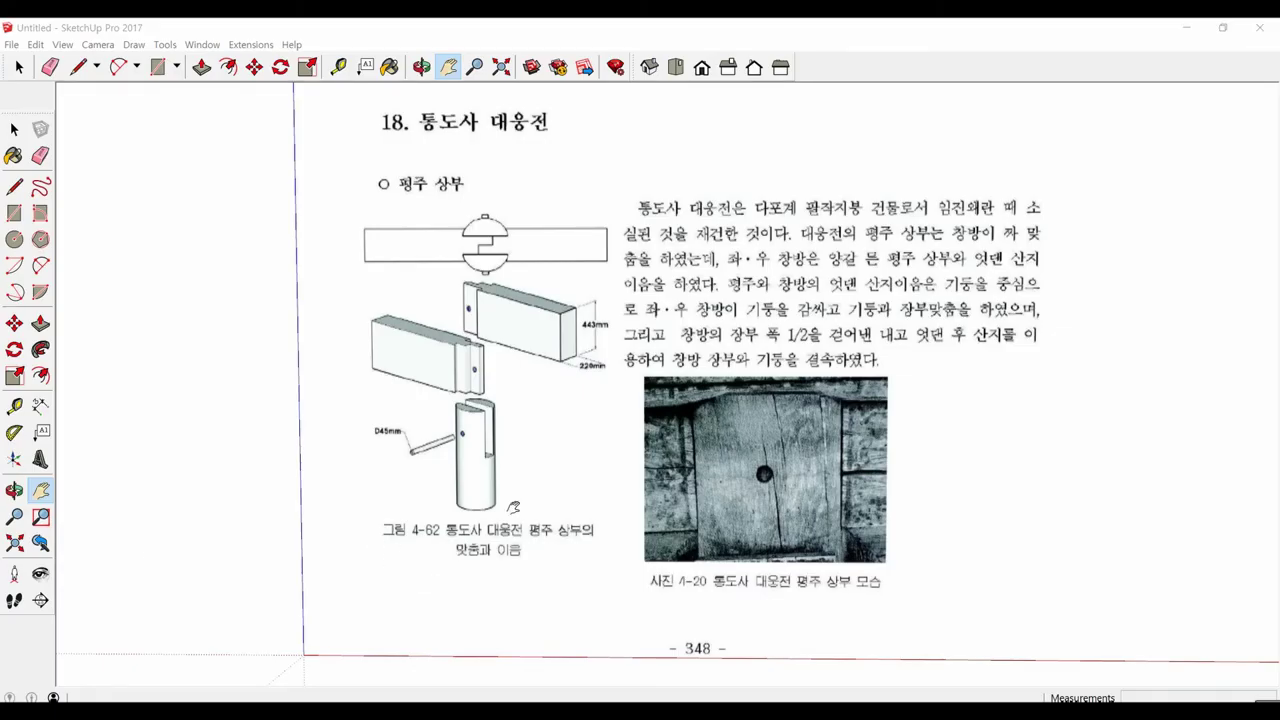
Step: Draw a 443 × 220 mm rectangle beside the column drawing
key(r)
click(539, 424)
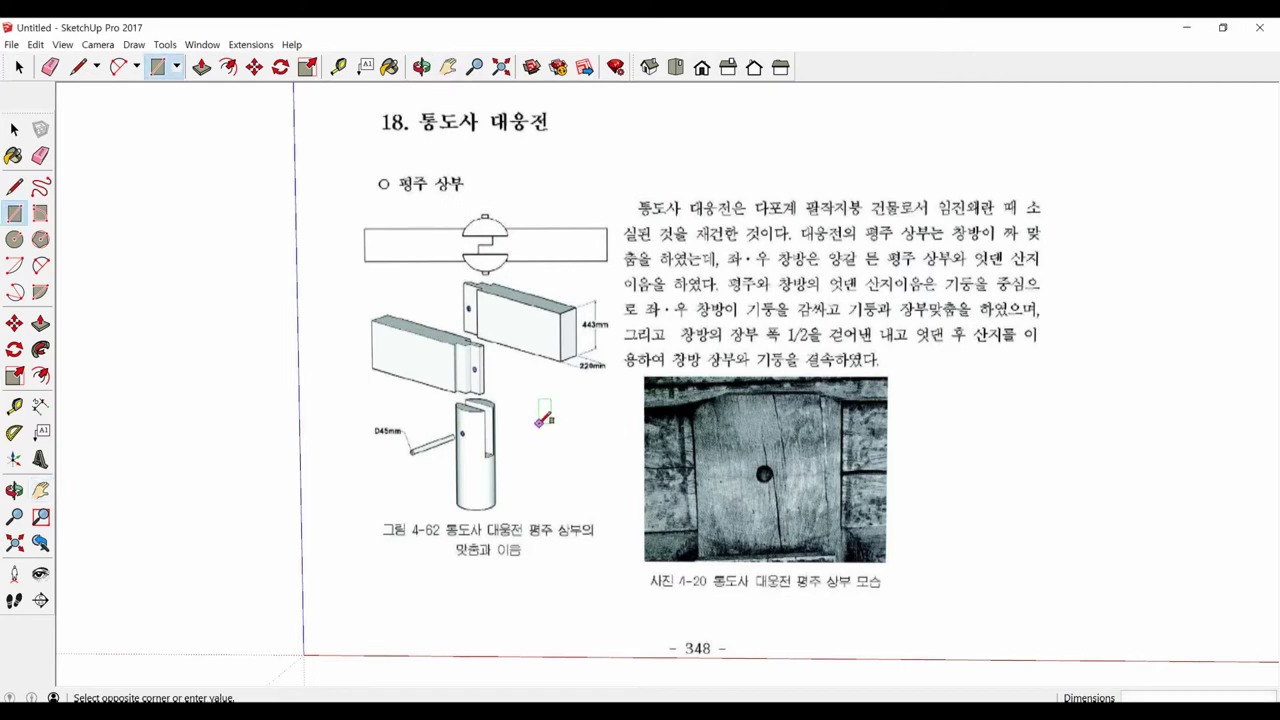
click(565, 467)
text(443,220)
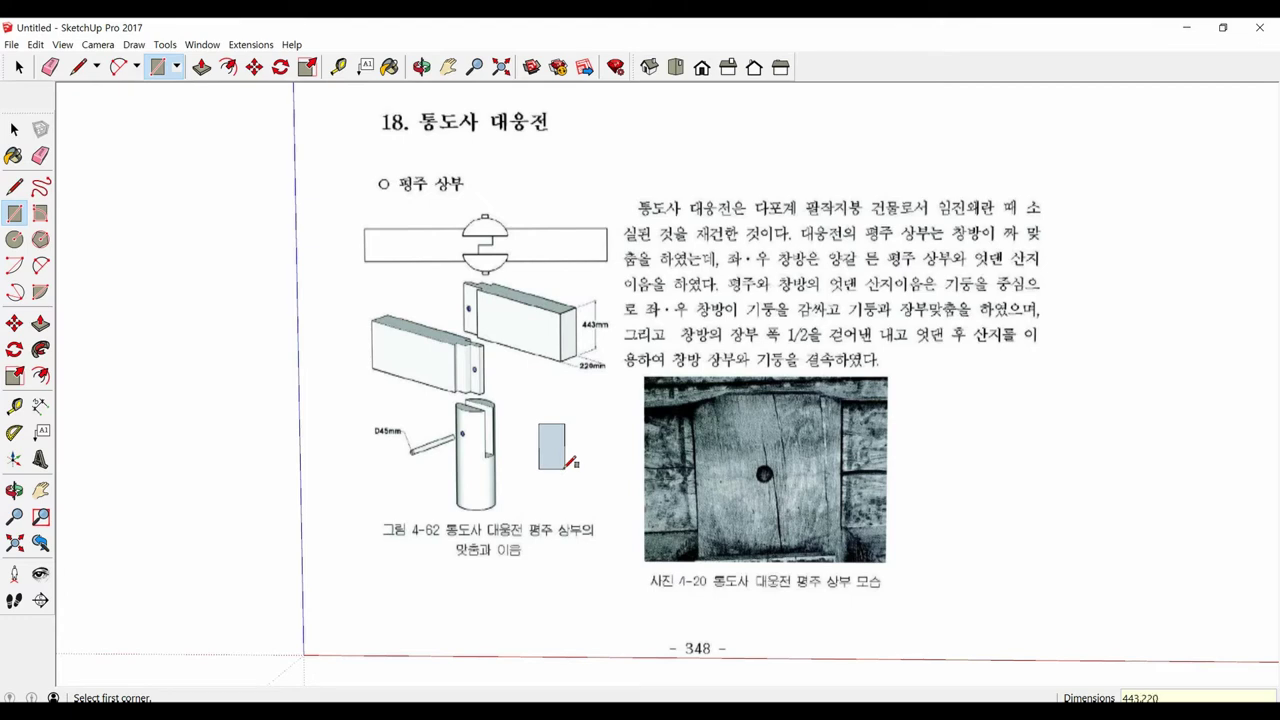
key(Return)
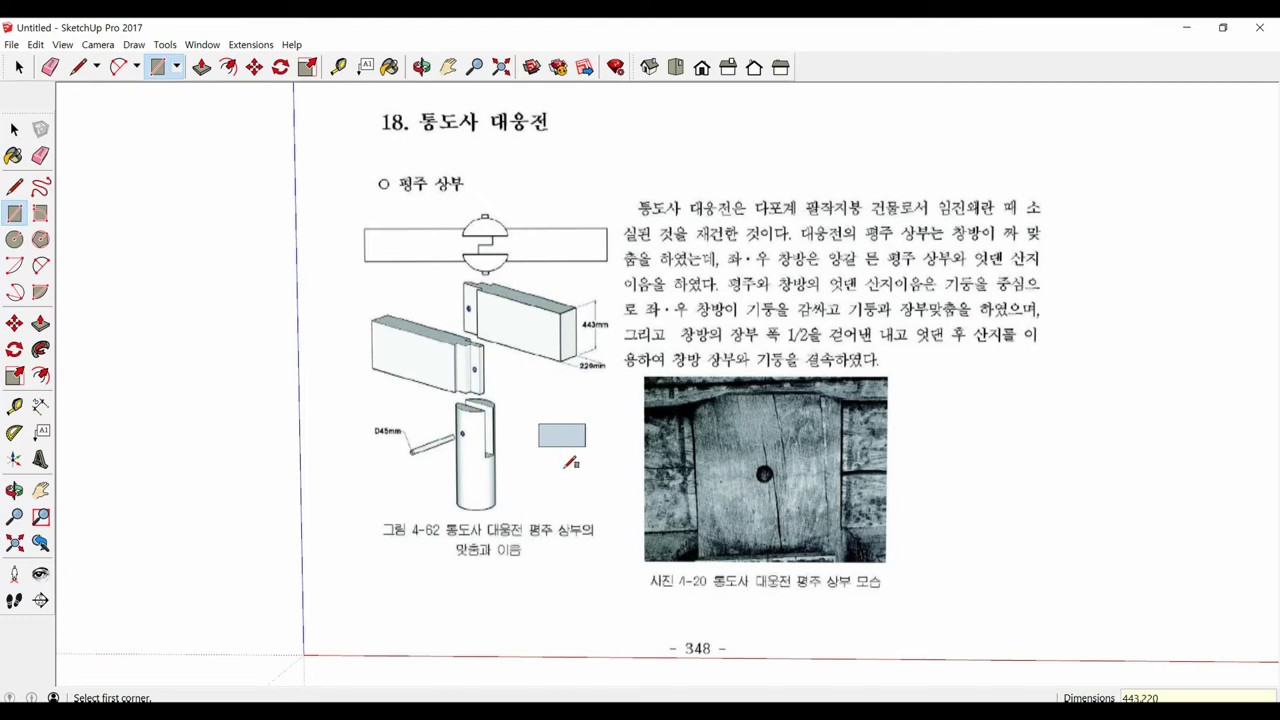
Step: Push/Pull the rectangle into a box 2000 mm long
key(space)
scroll(563, 440, up, 2)
click(563, 440)
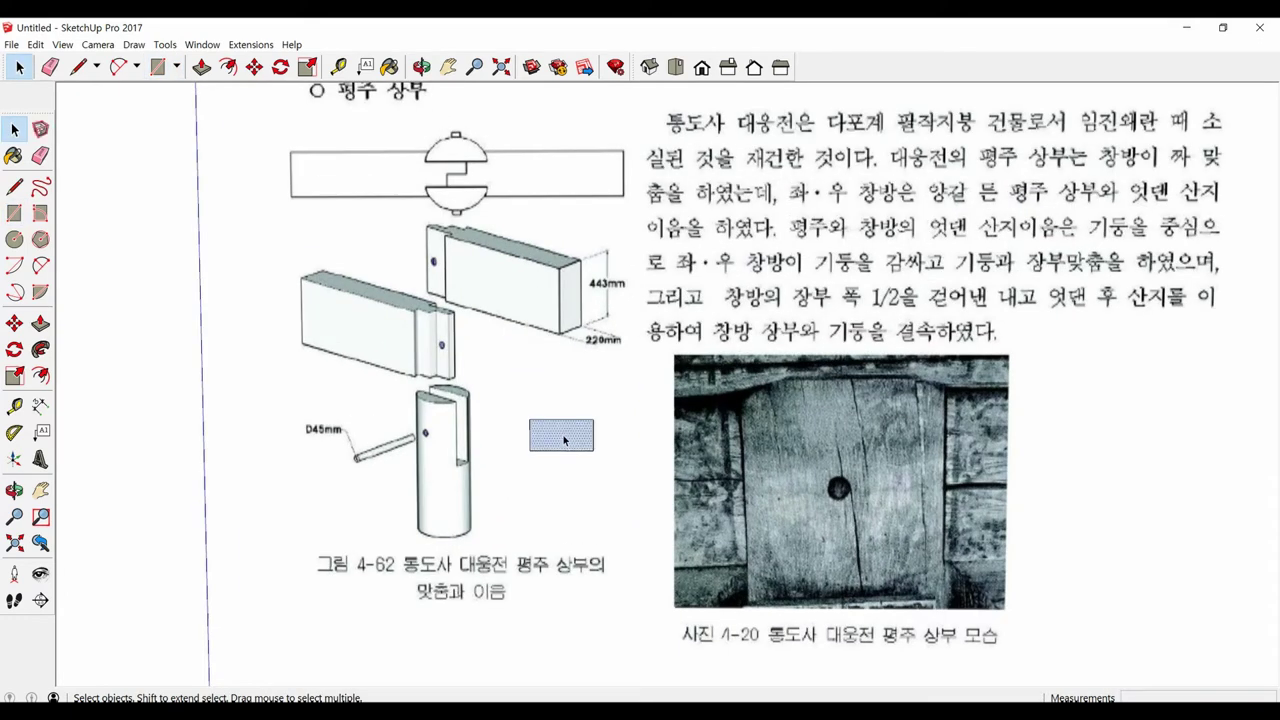
key(p)
click(565, 438)
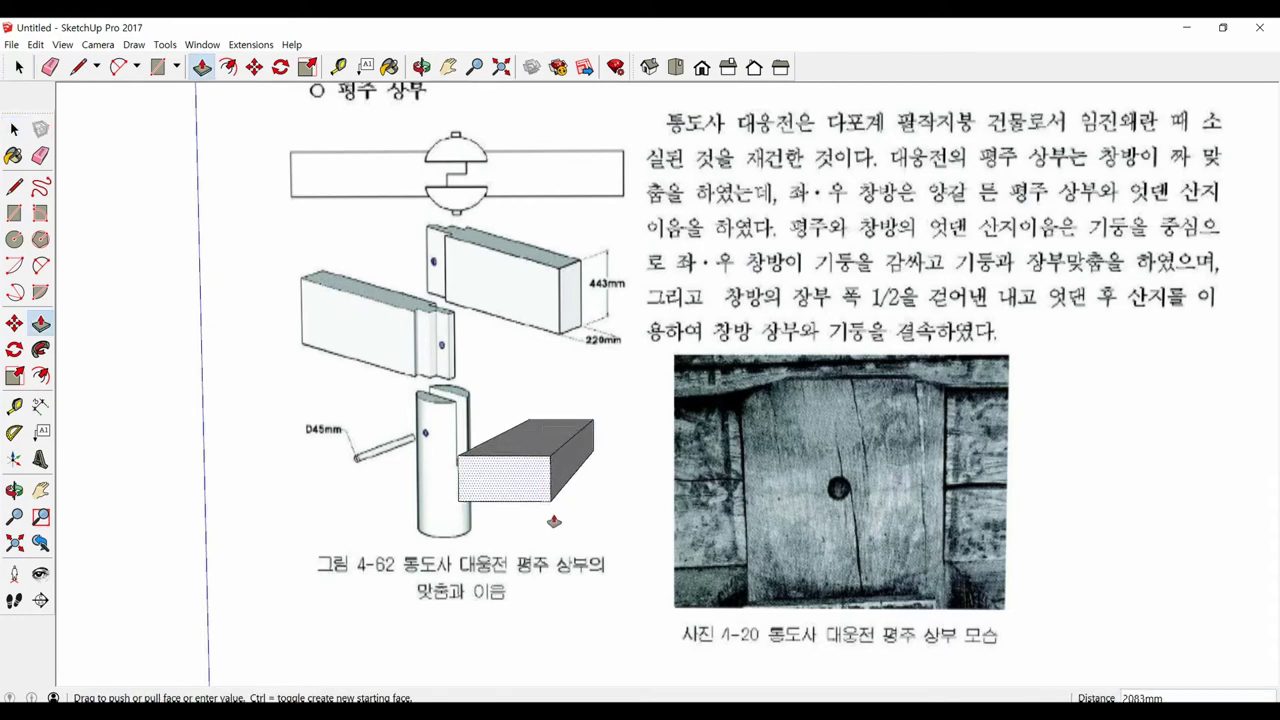
text(1000)
key(Return)
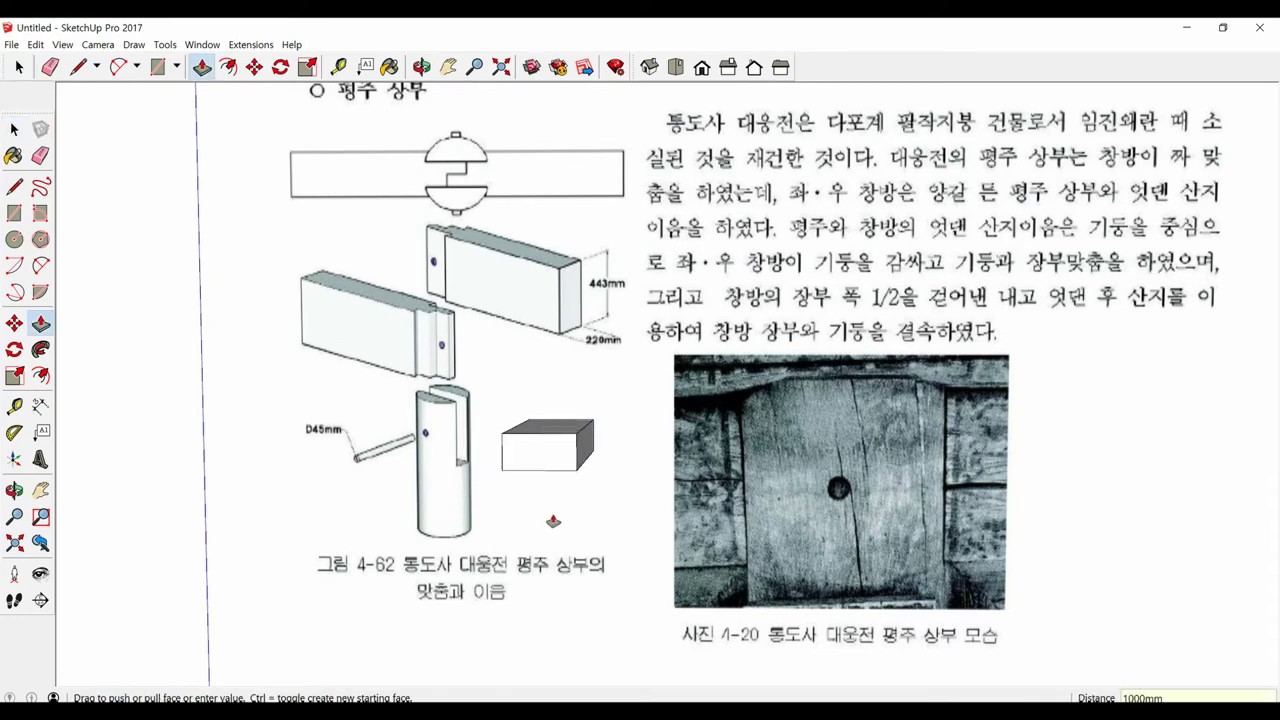
text(2)
text(00)
key(Return)
Step: Select the whole box and make it a group
key(space)
triple_click(530, 475)
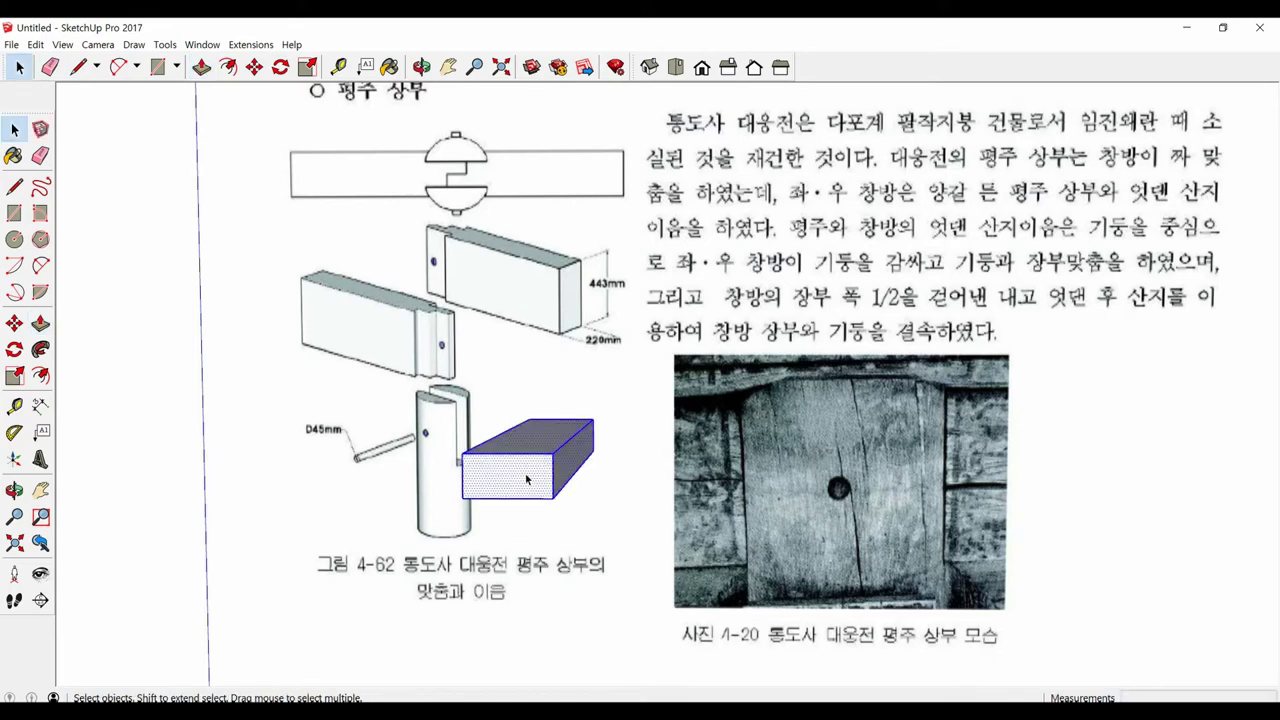
right_click(526, 476)
click(575, 335)
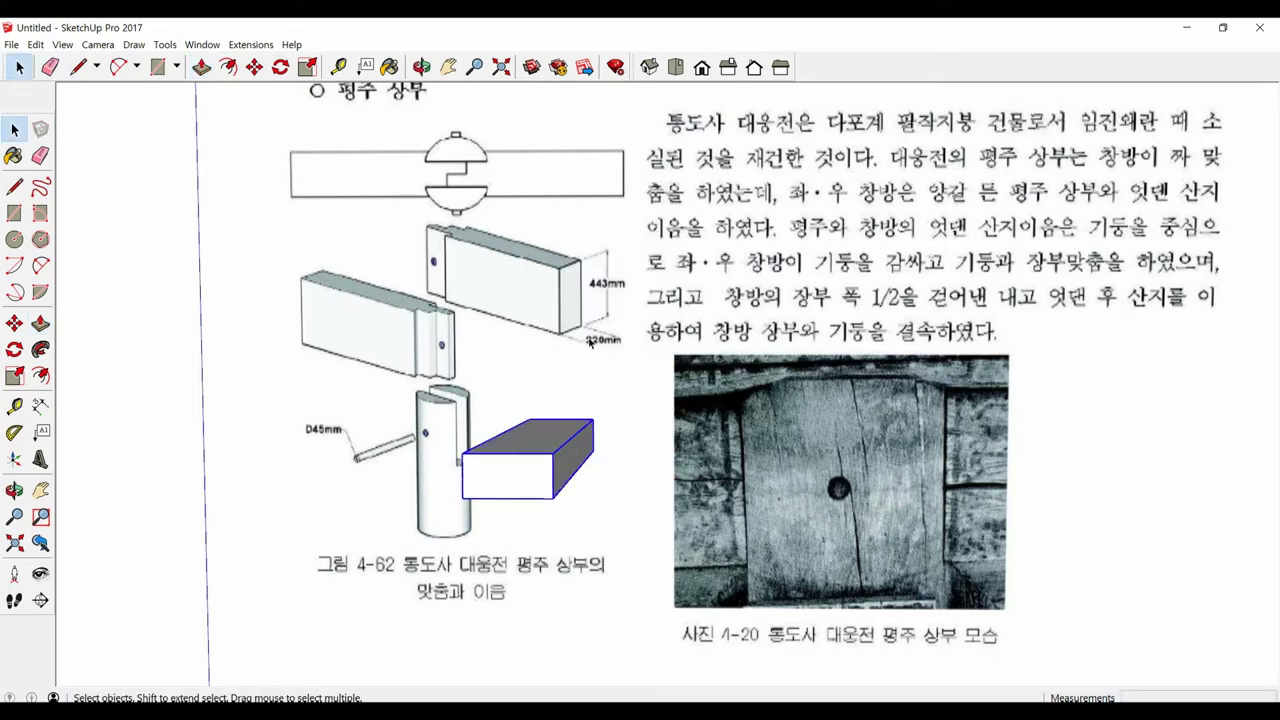
Step: Rotate the box group 90° so it lies horizontally across the column drawing
key(q)
click(536, 476)
click(506, 475)
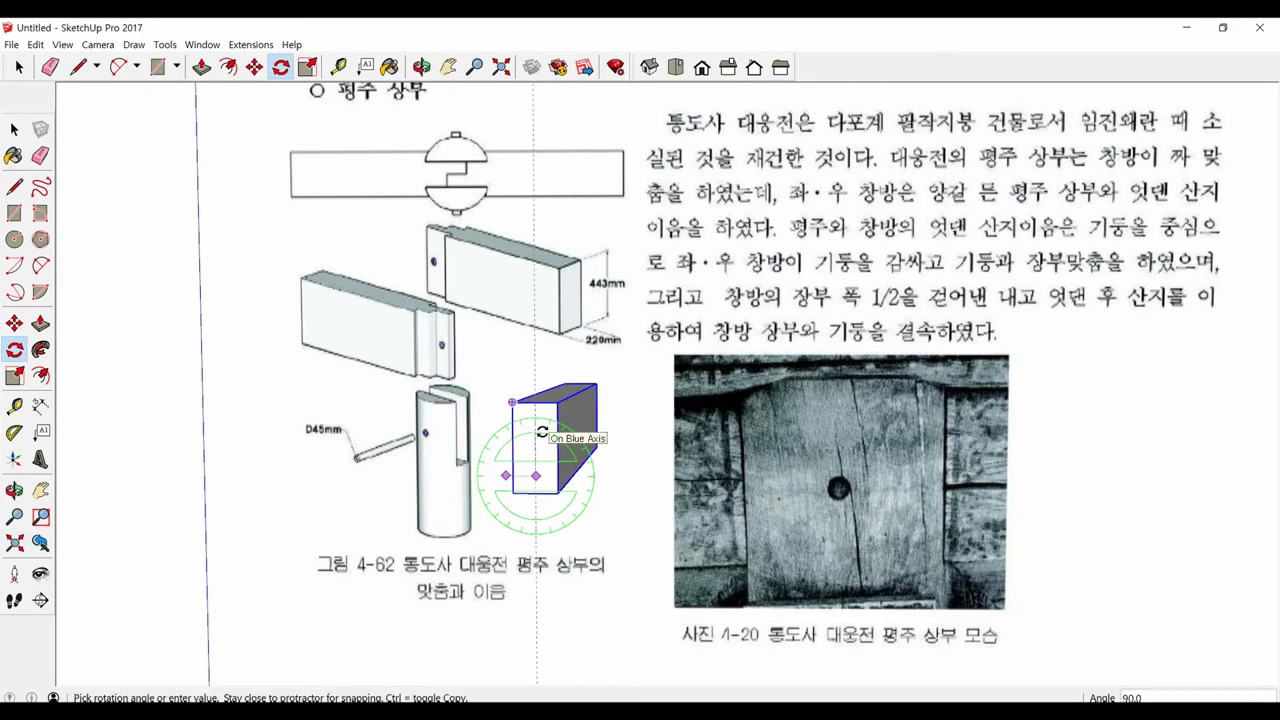
middle_drag(541, 432, 500, 400)
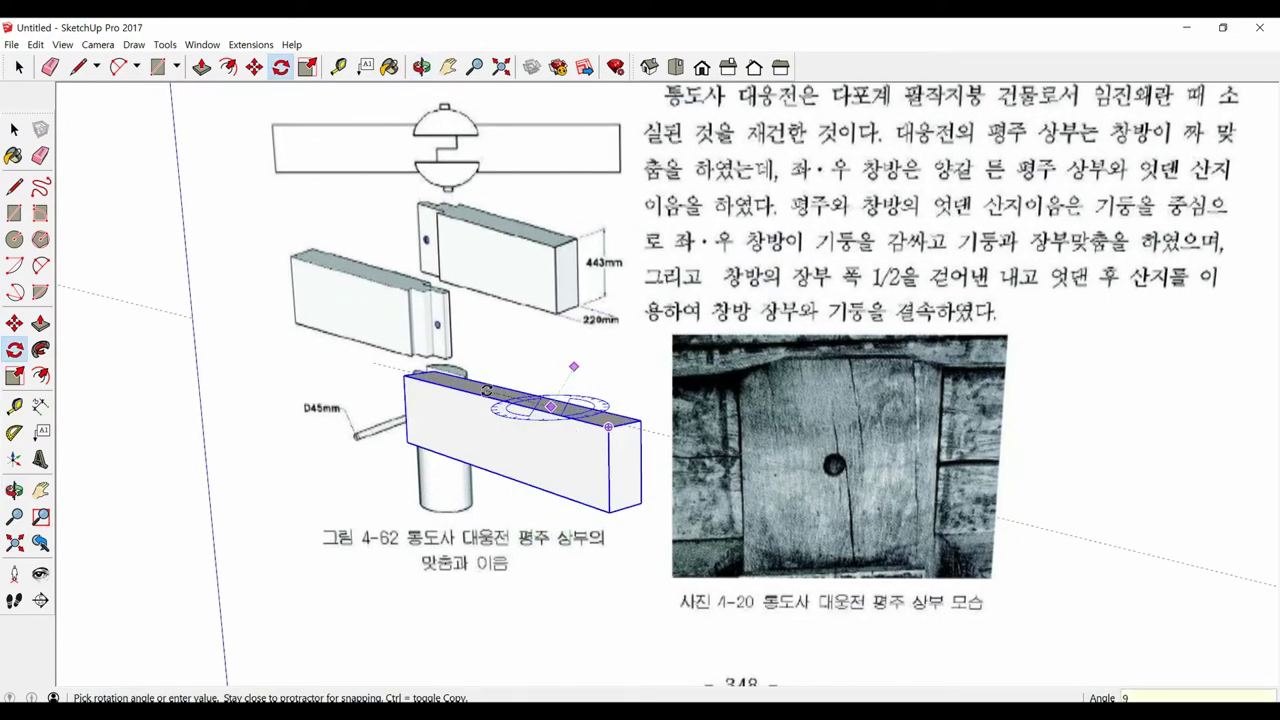
click(486, 390)
middle_drag(486, 390, 666, 461)
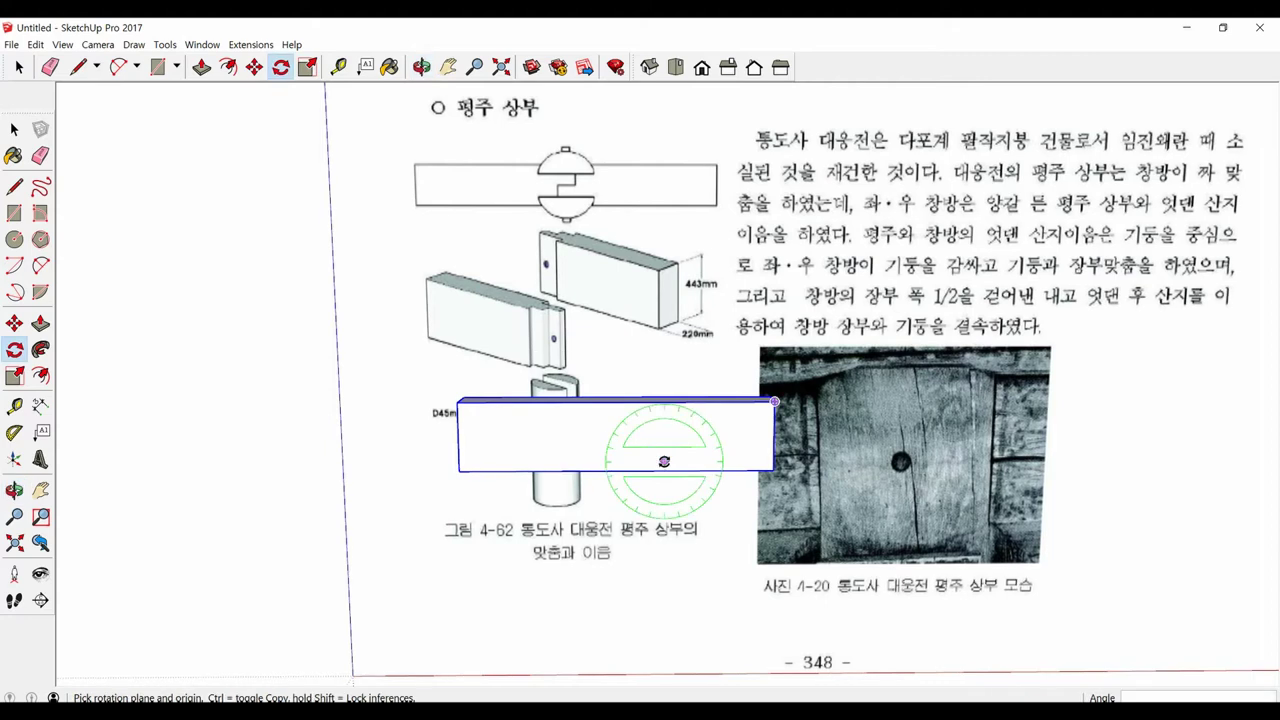
Step: Measure down from the top of the semicircle with the Tape Measure
key(t)
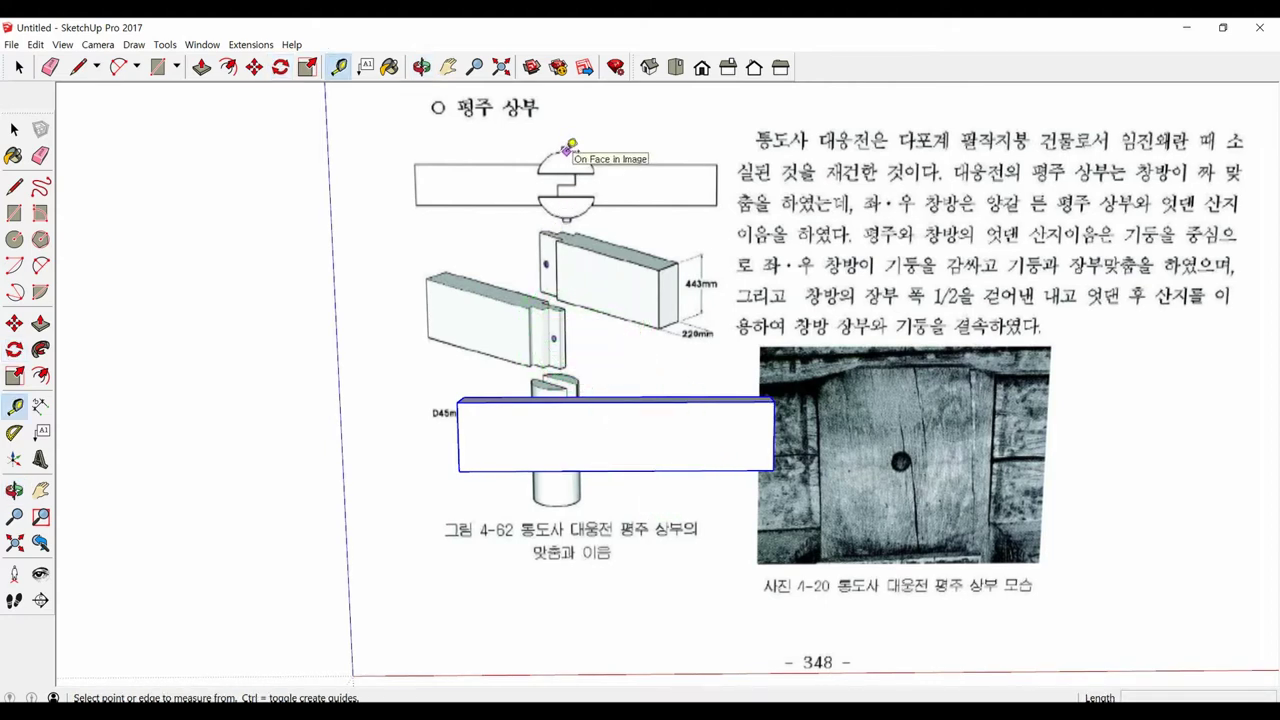
click(566, 151)
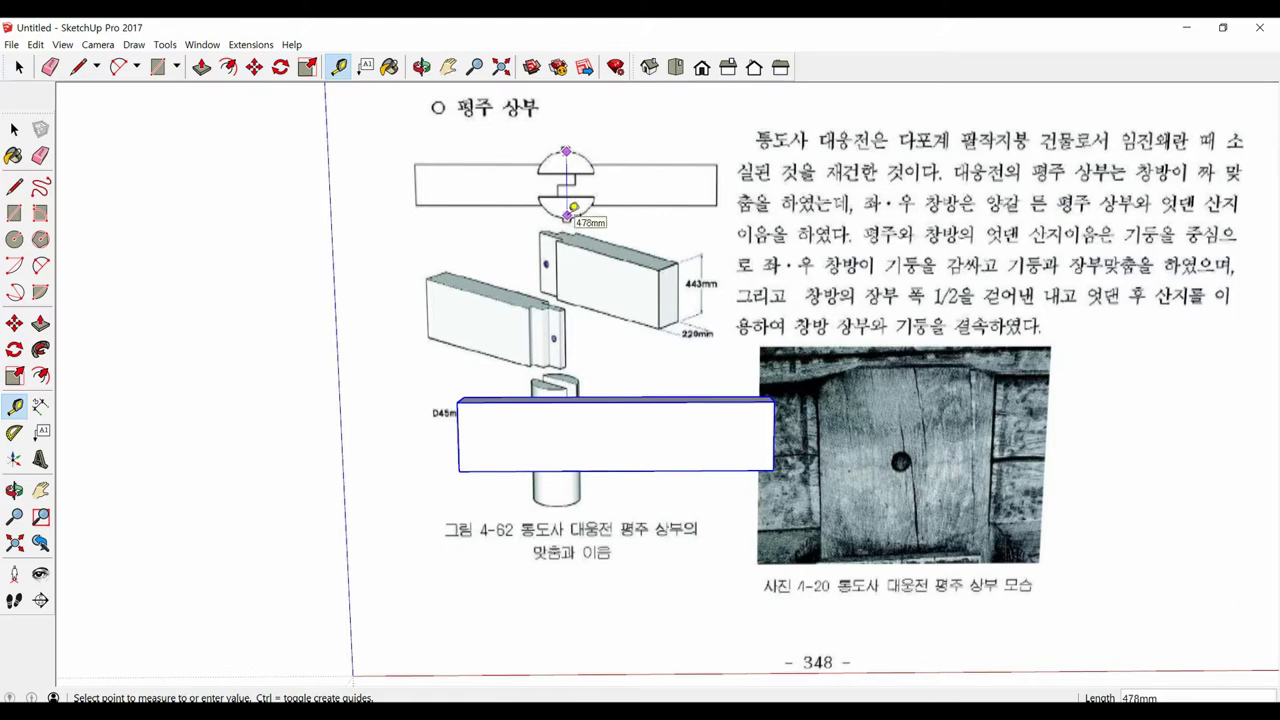
key(space)
Step: Draw a circle below the page and pull it up into a tall cylinder
scroll(524, 508, down, 3)
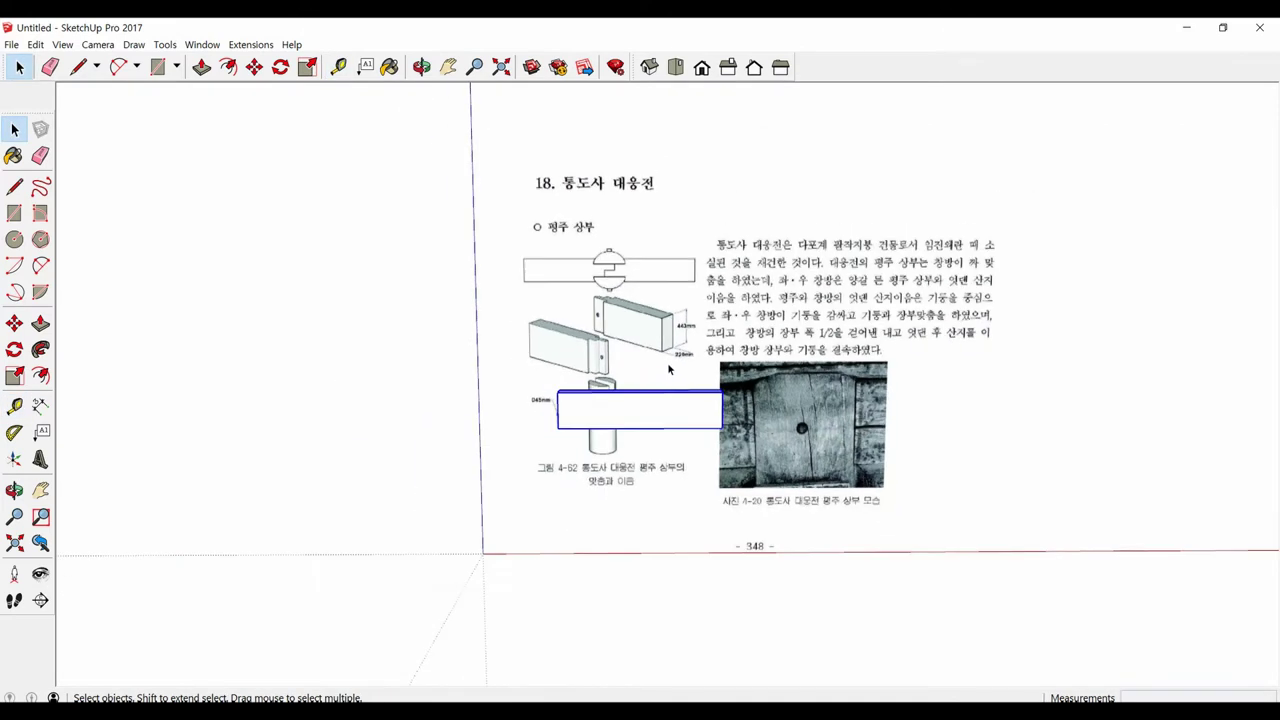
middle_drag(667, 362, 618, 541)
key(c)
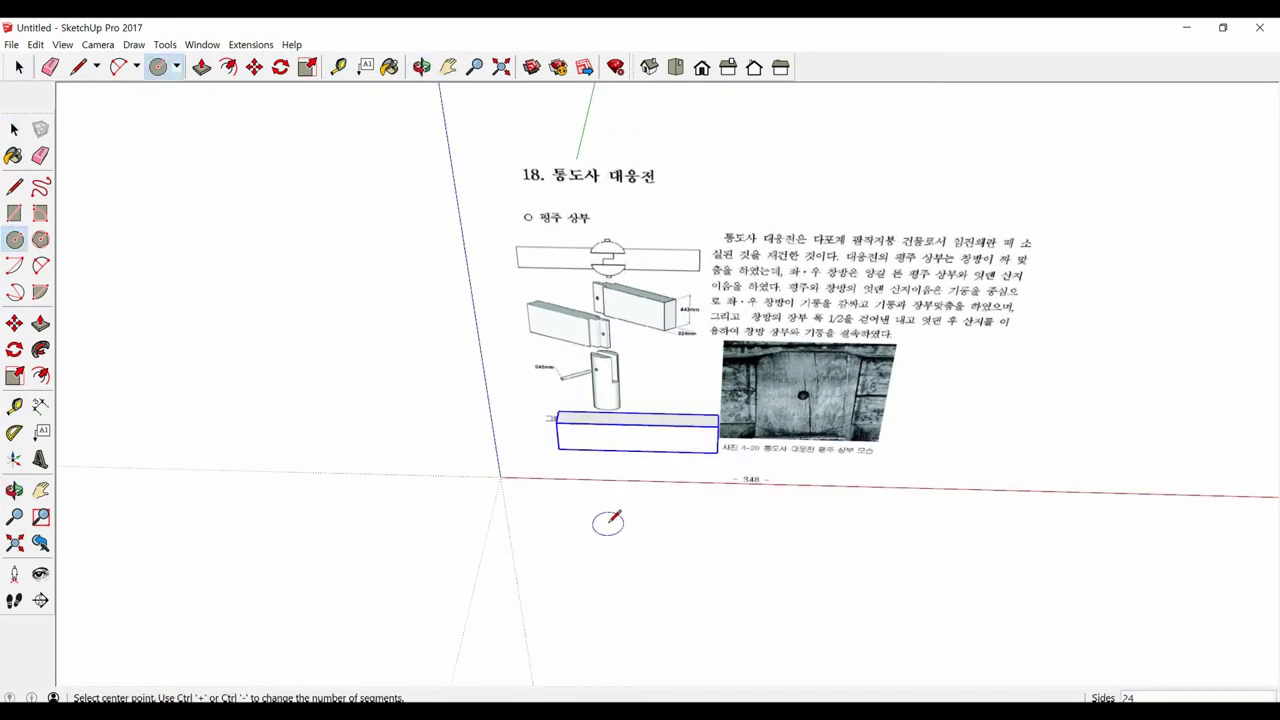
click(606, 527)
text(250)
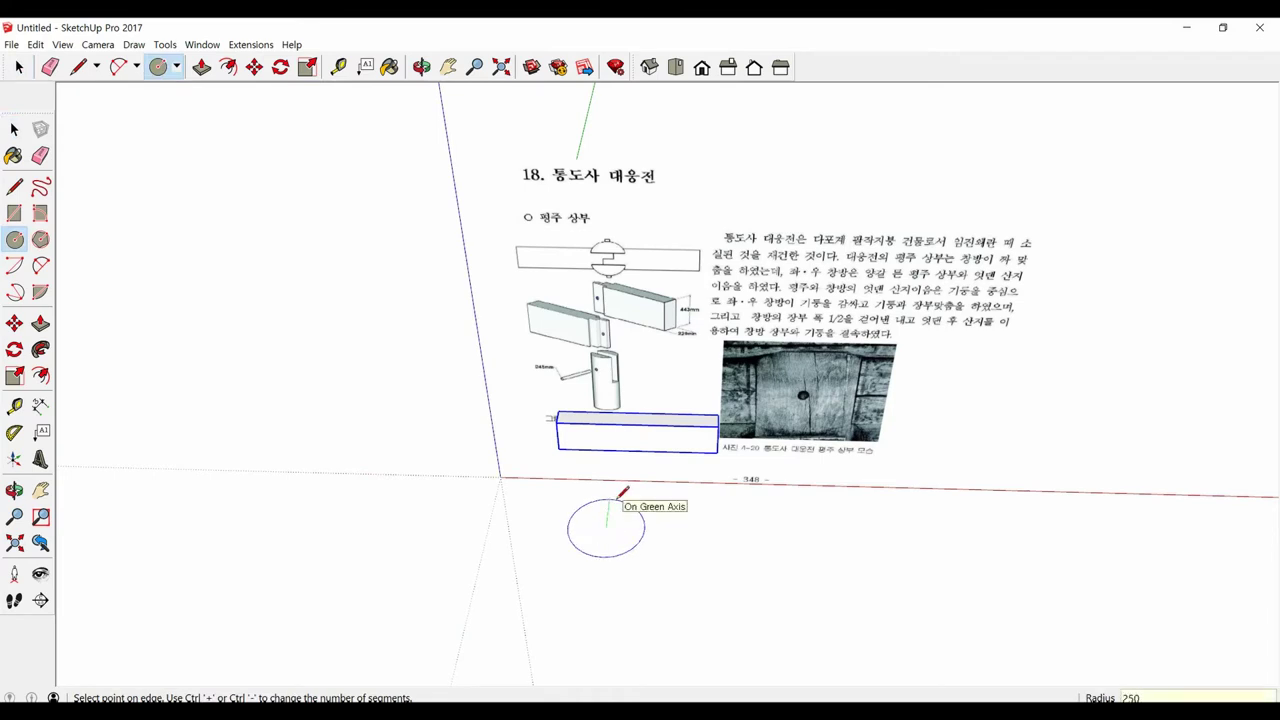
key(Return)
key(space)
click(606, 527)
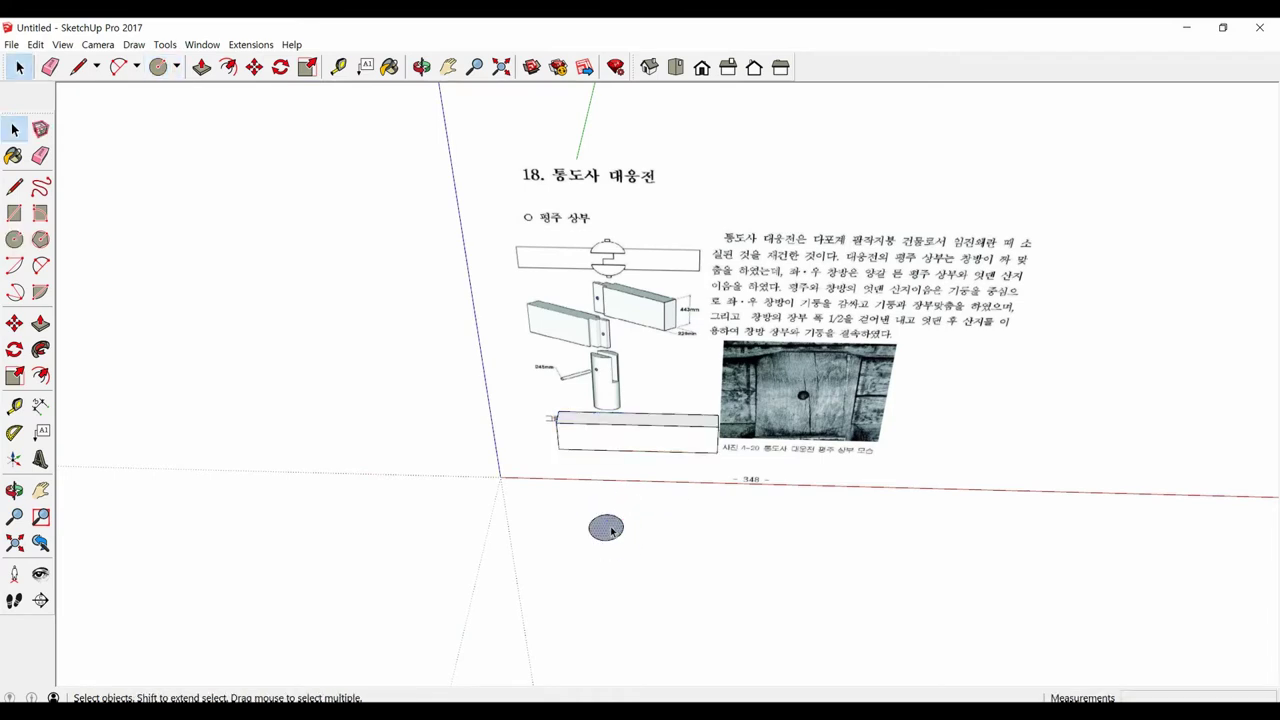
key(p)
click(606, 527)
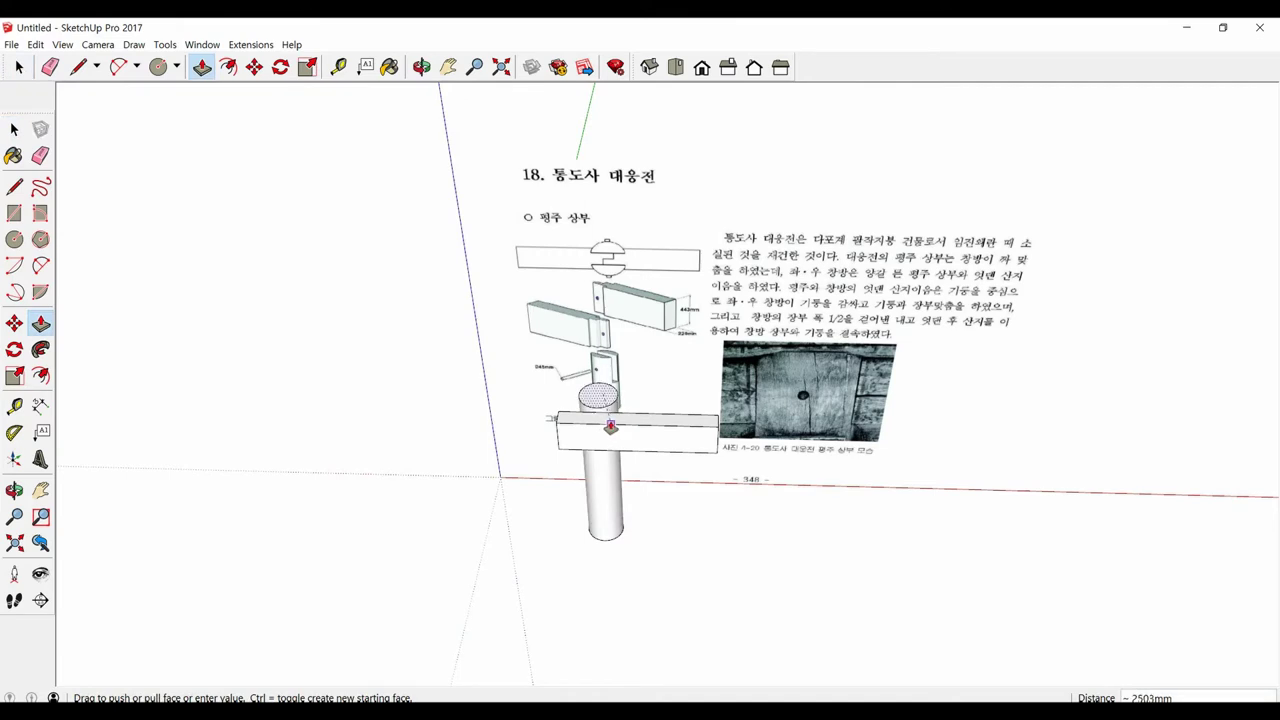
click(619, 428)
key(space)
Step: Make the whole cylinder its own group, then select the beam
click(598, 400)
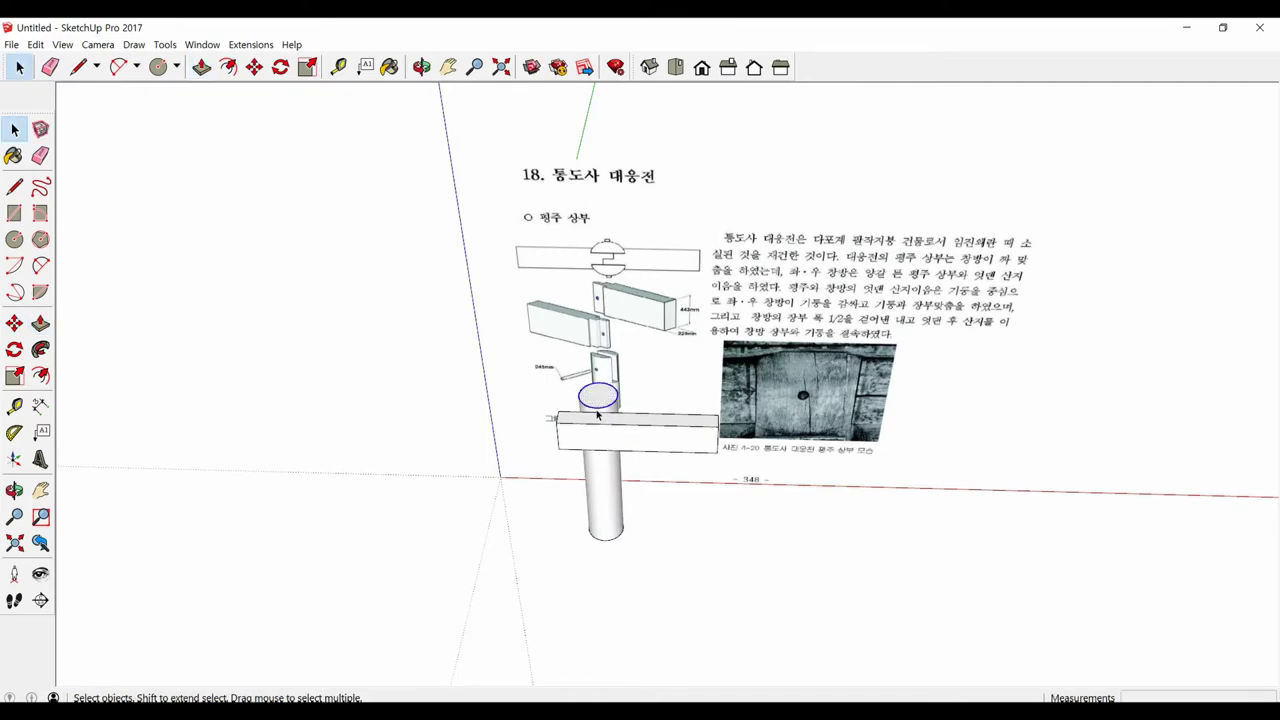
triple_click(597, 402)
right_click(598, 403)
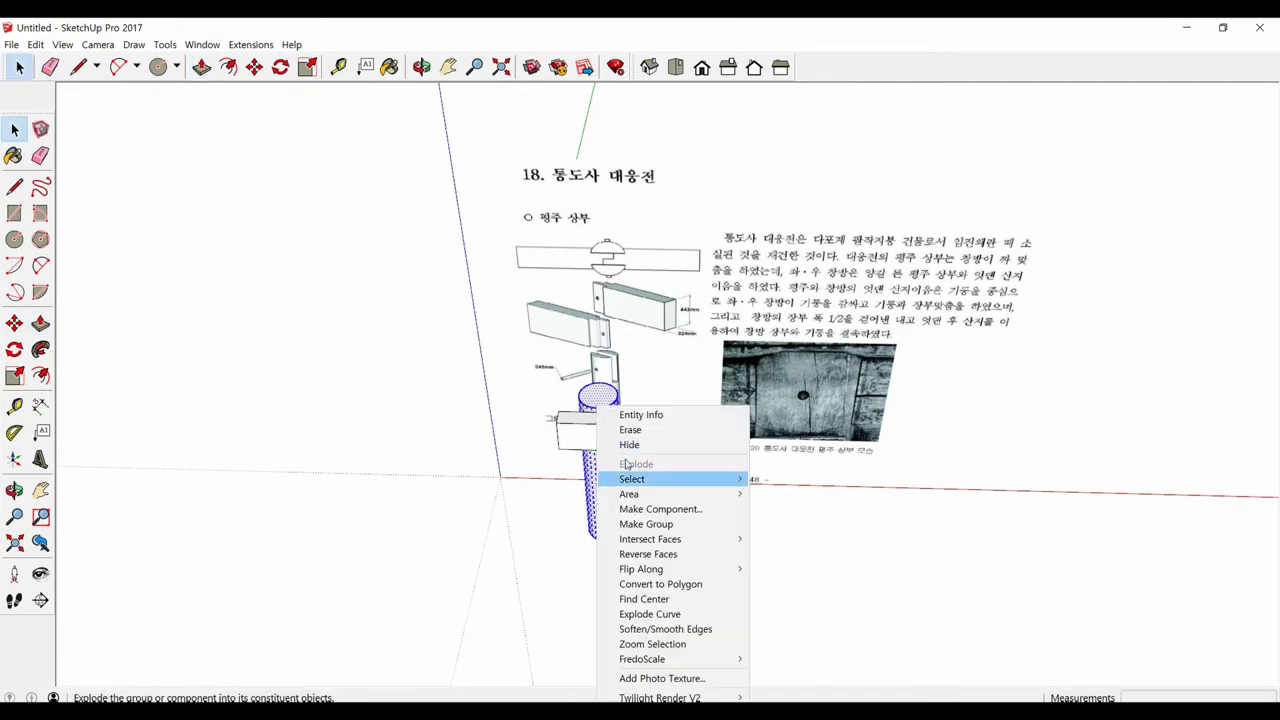
click(641, 524)
mouse_move(583, 543)
middle_down()
mouse_move(726, 483)
mouse_move(677, 515)
middle_up()
click(681, 483)
scroll(681, 483, up, 3)
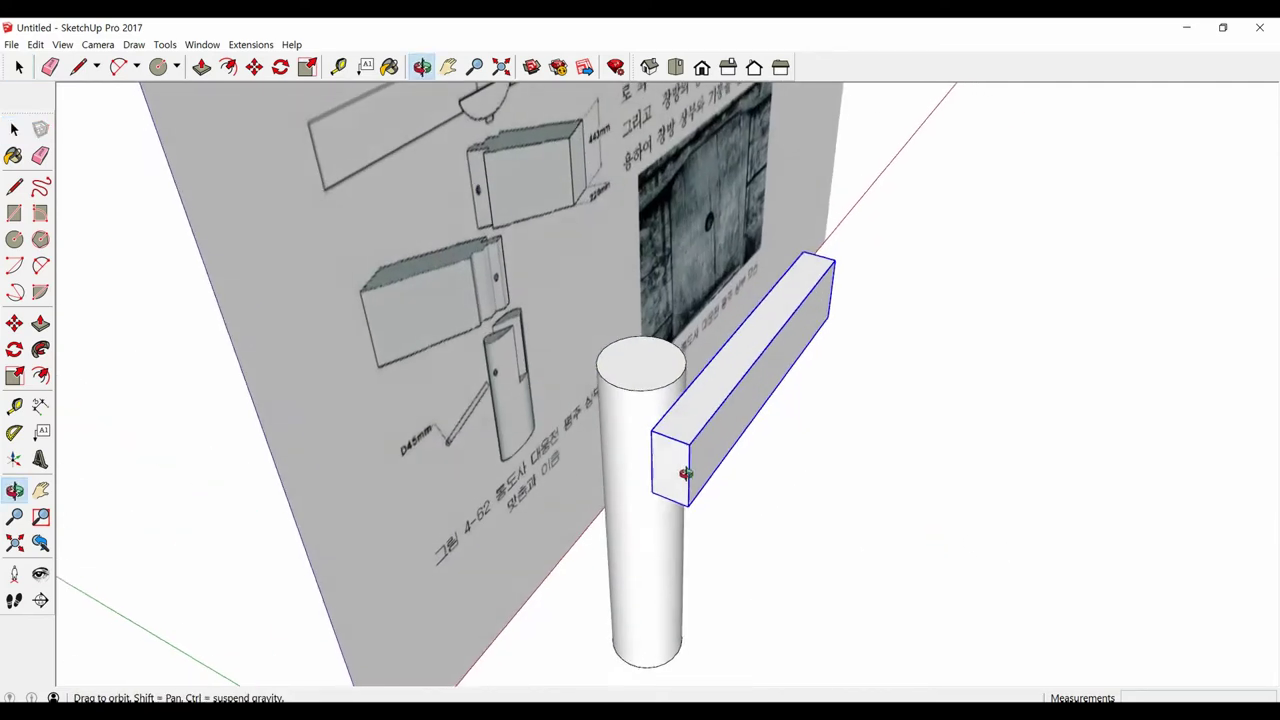
Step: Move the beam so its end rests on the column's top edge
key(m)
click(674, 492)
scroll(676, 475, up, 3)
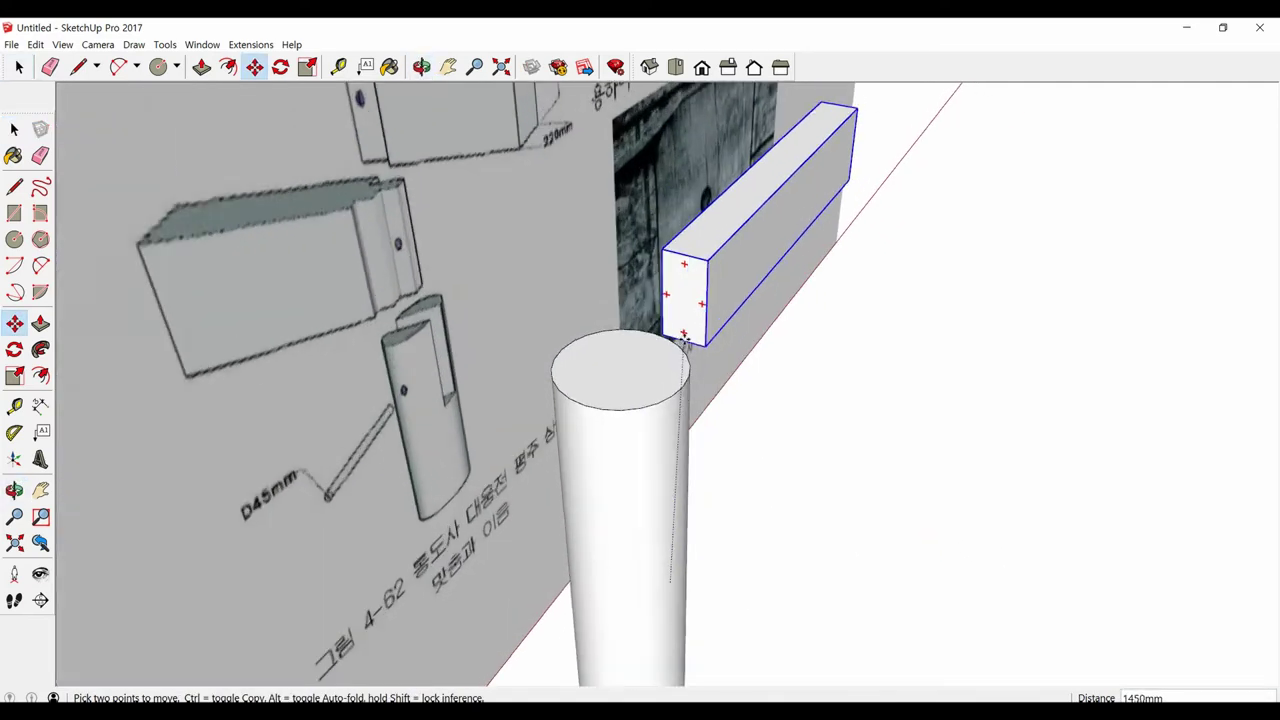
middle_drag(680, 334, 600, 371)
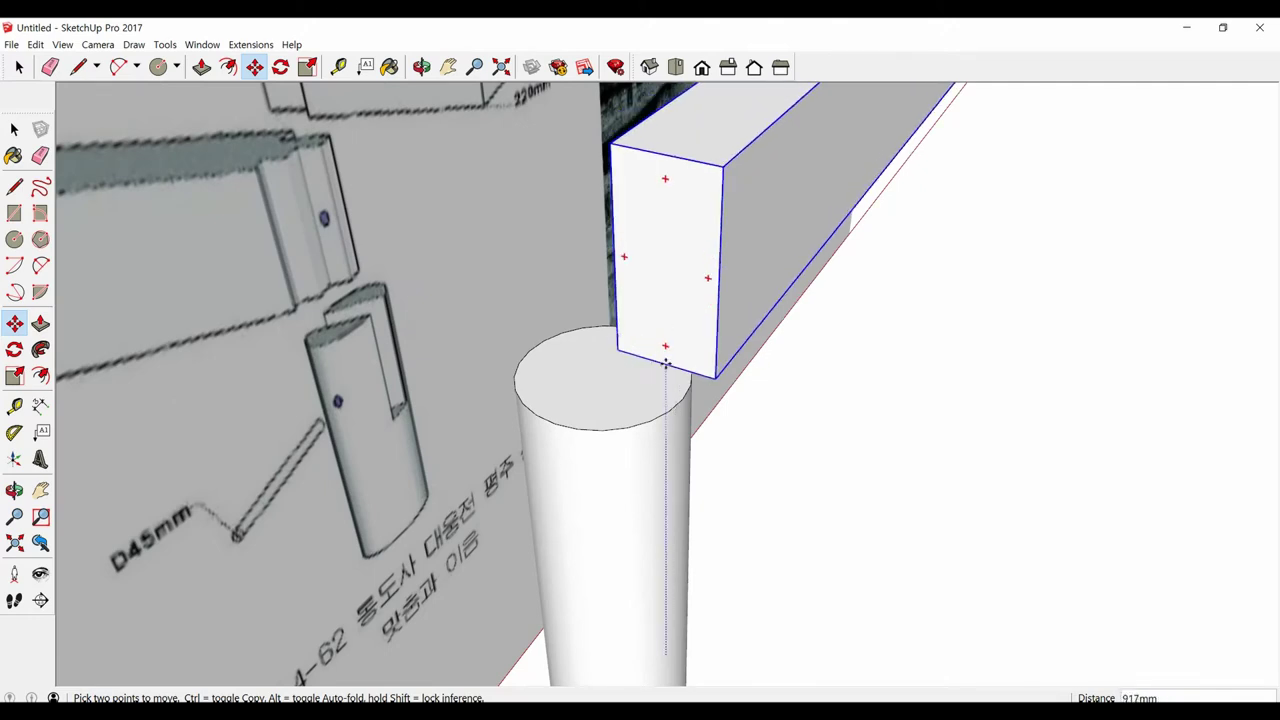
click(677, 347)
middle_drag(664, 379, 709, 371)
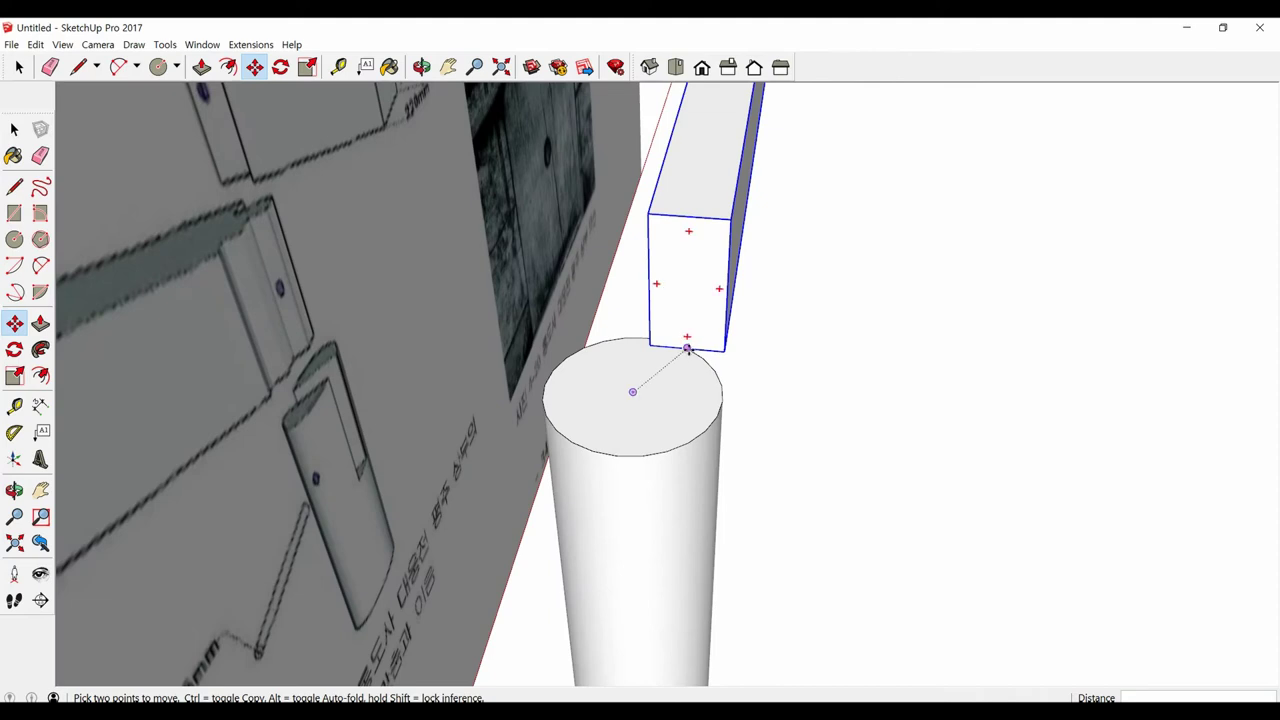
click(684, 344)
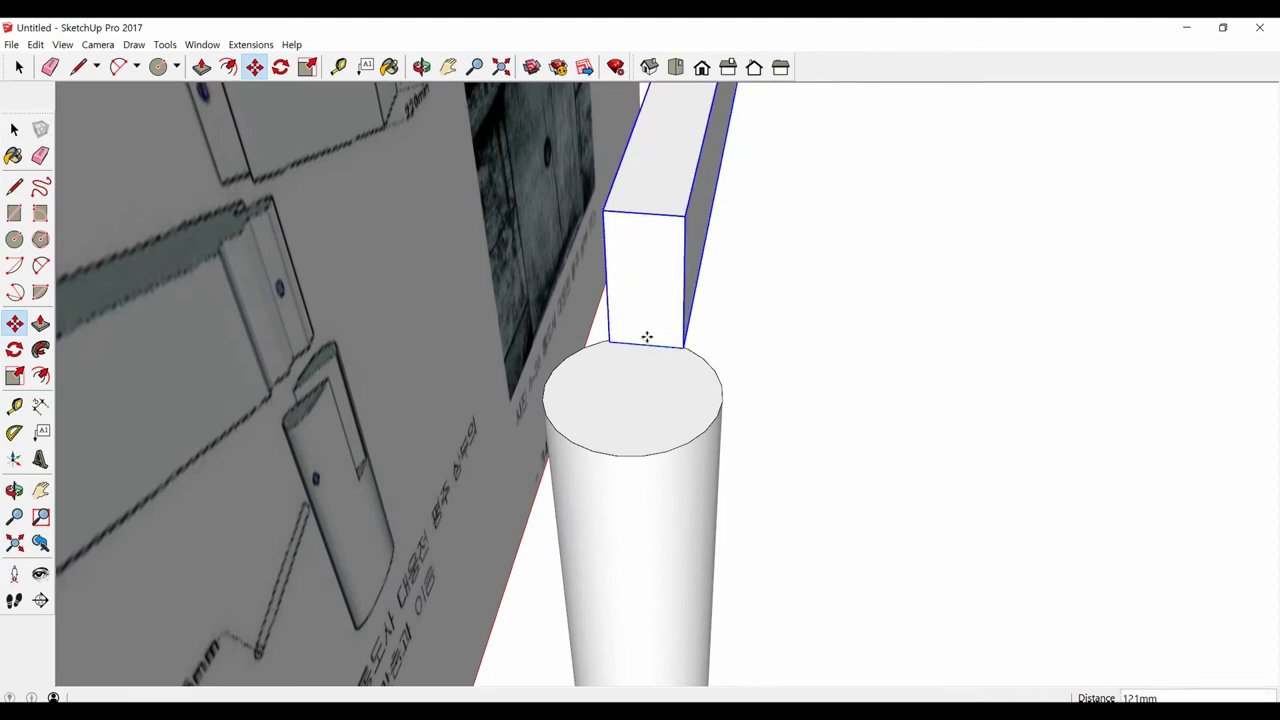
click(646, 345)
Step: Add two crossing Tape Measure guides through the column top's centre
key(t)
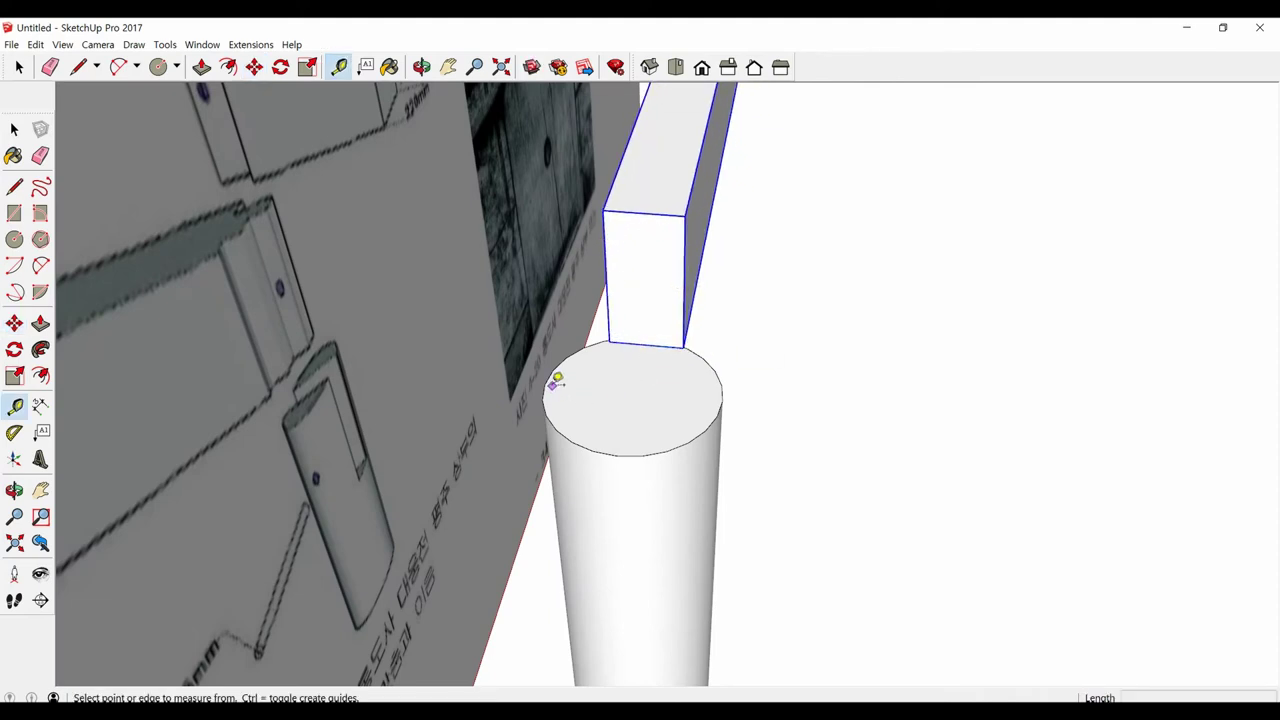
click(544, 384)
click(632, 391)
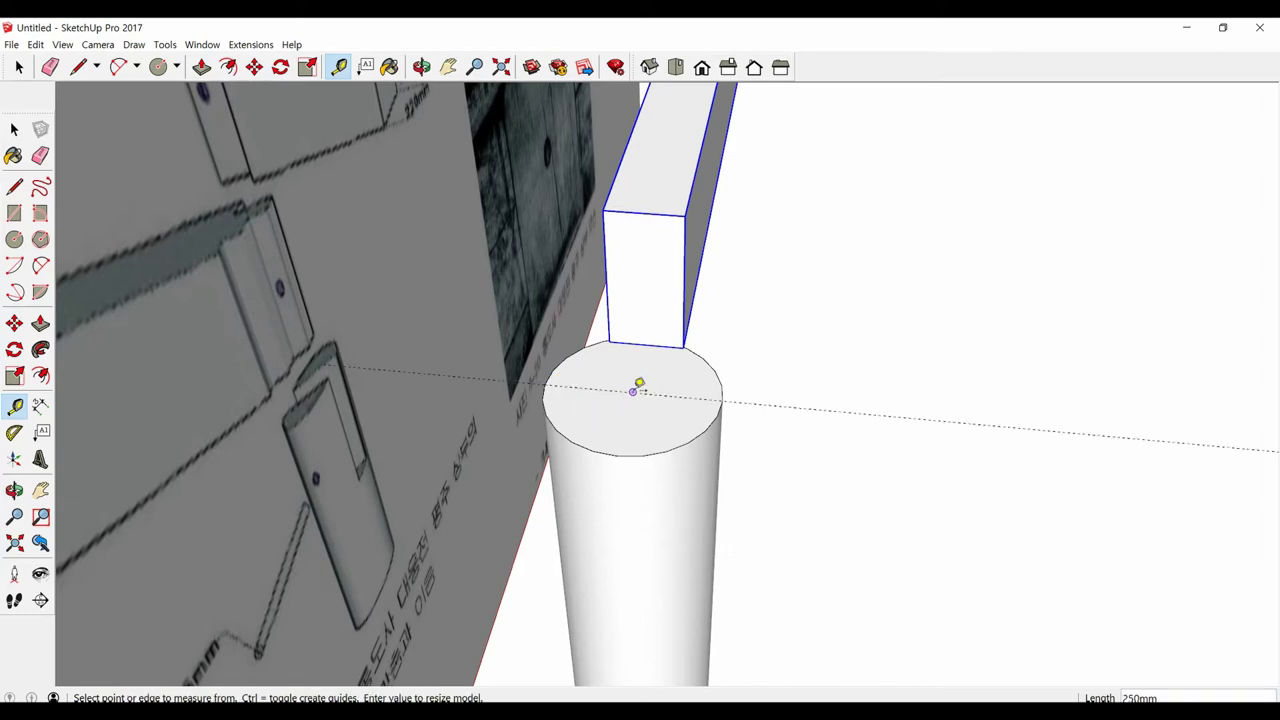
click(632, 391)
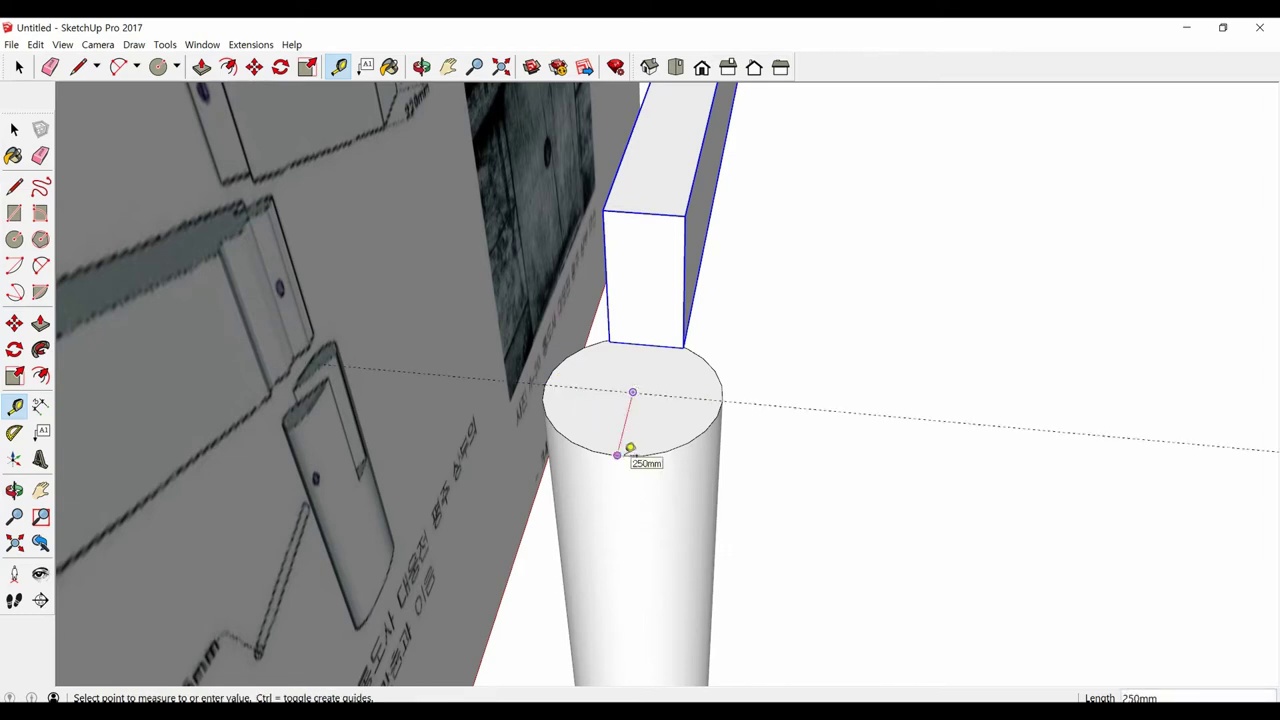
click(631, 448)
key(space)
middle_drag(716, 450, 666, 384)
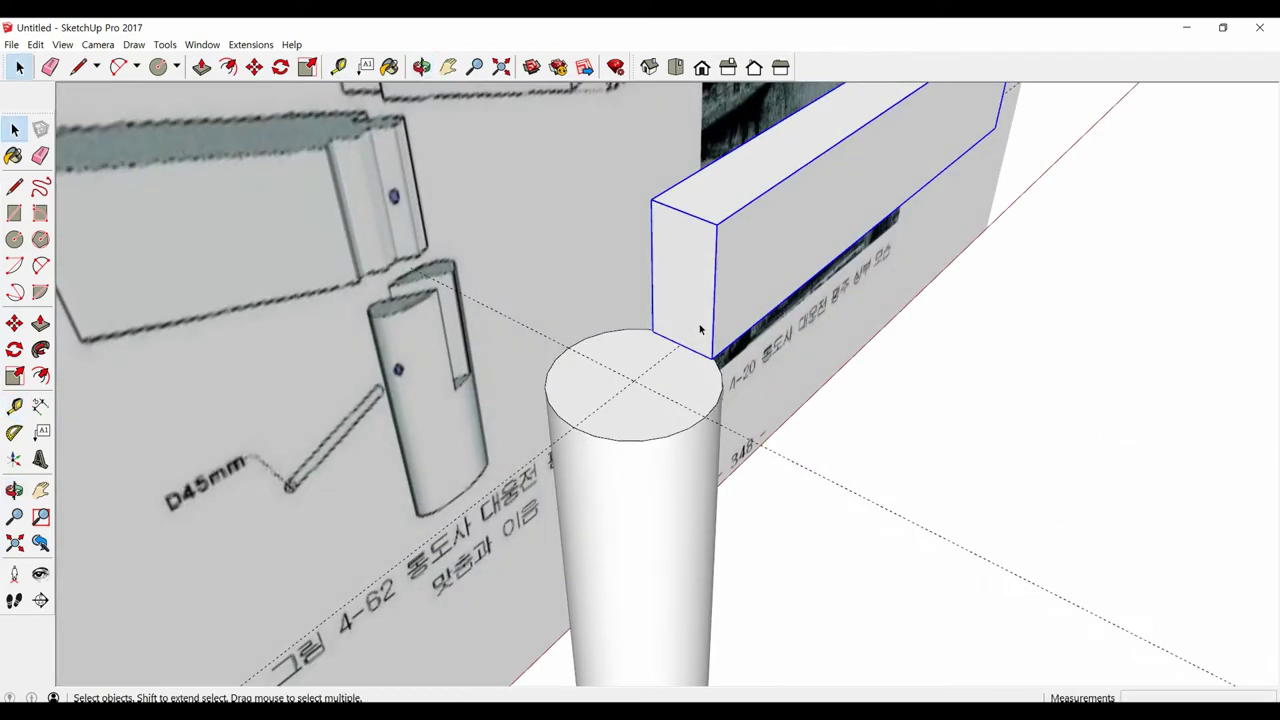
mouse_move(700, 330)
middle_down()
mouse_move(789, 477)
mouse_move(669, 477)
middle_up()
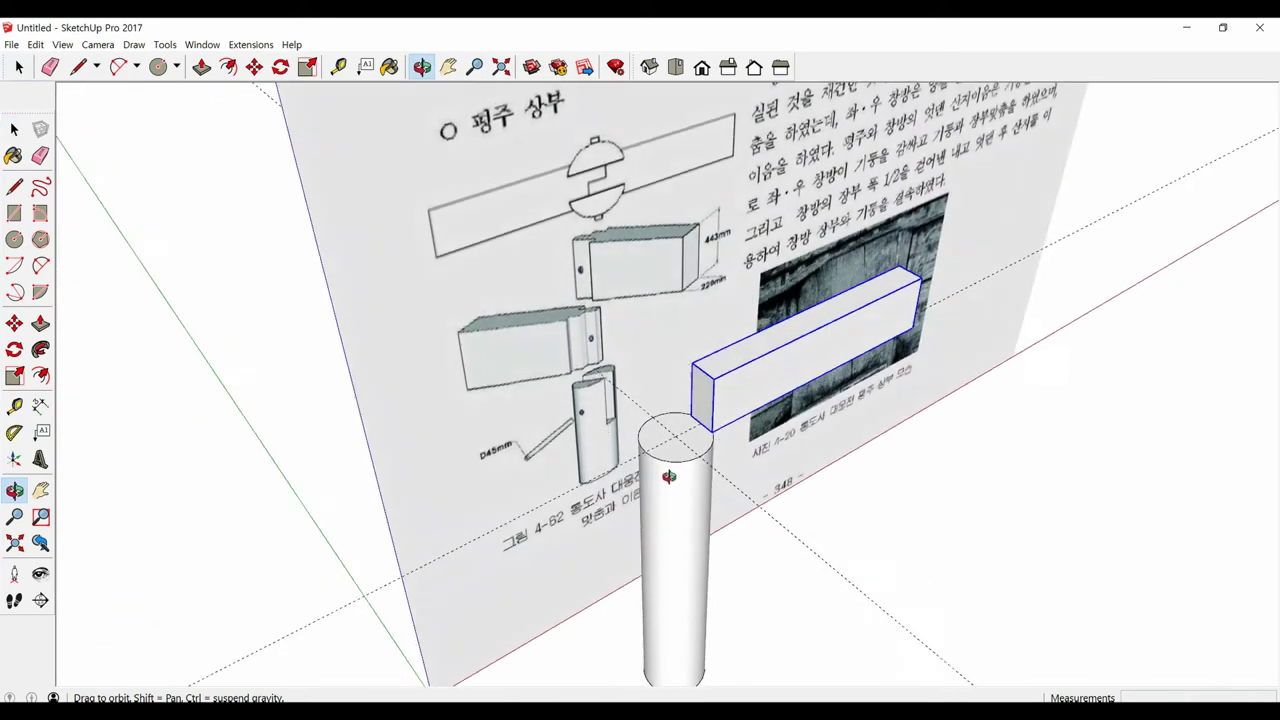
Step: Snap the beam's bottom corner onto the column's centre
scroll(709, 423, up, 3)
scroll(717, 423, up, 4)
key(m)
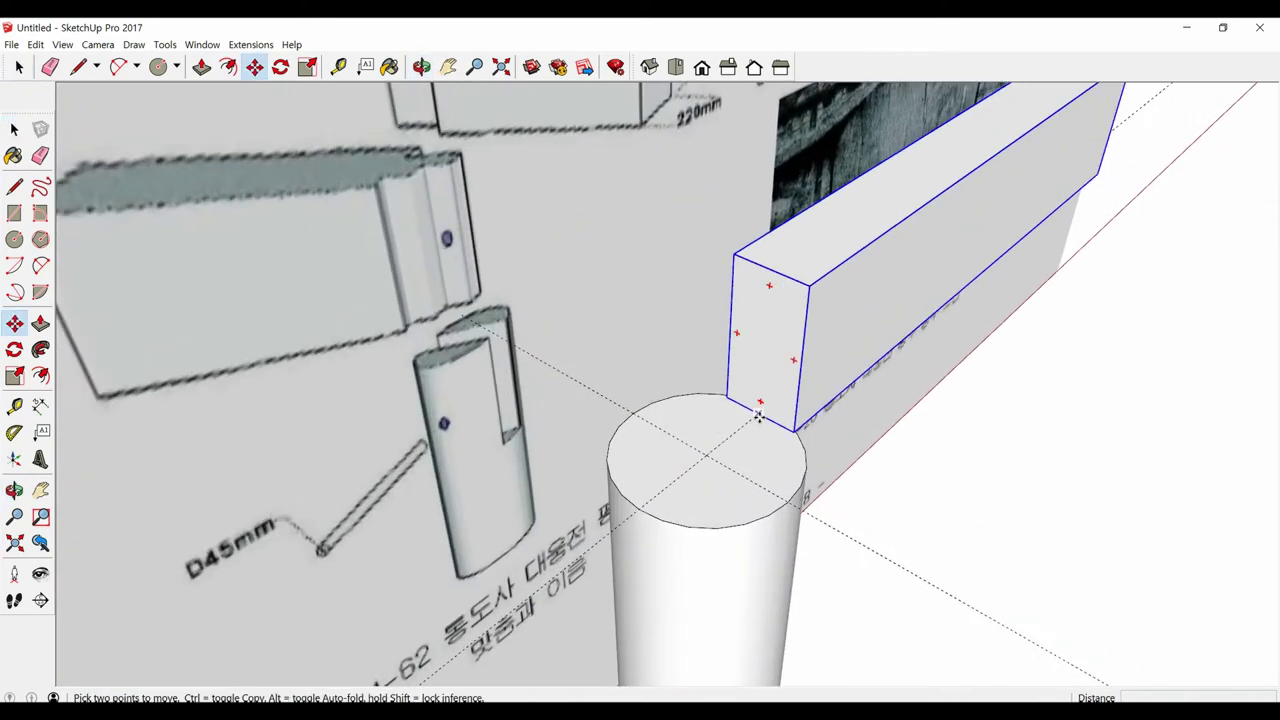
scroll(760, 413, up, 2)
click(760, 412)
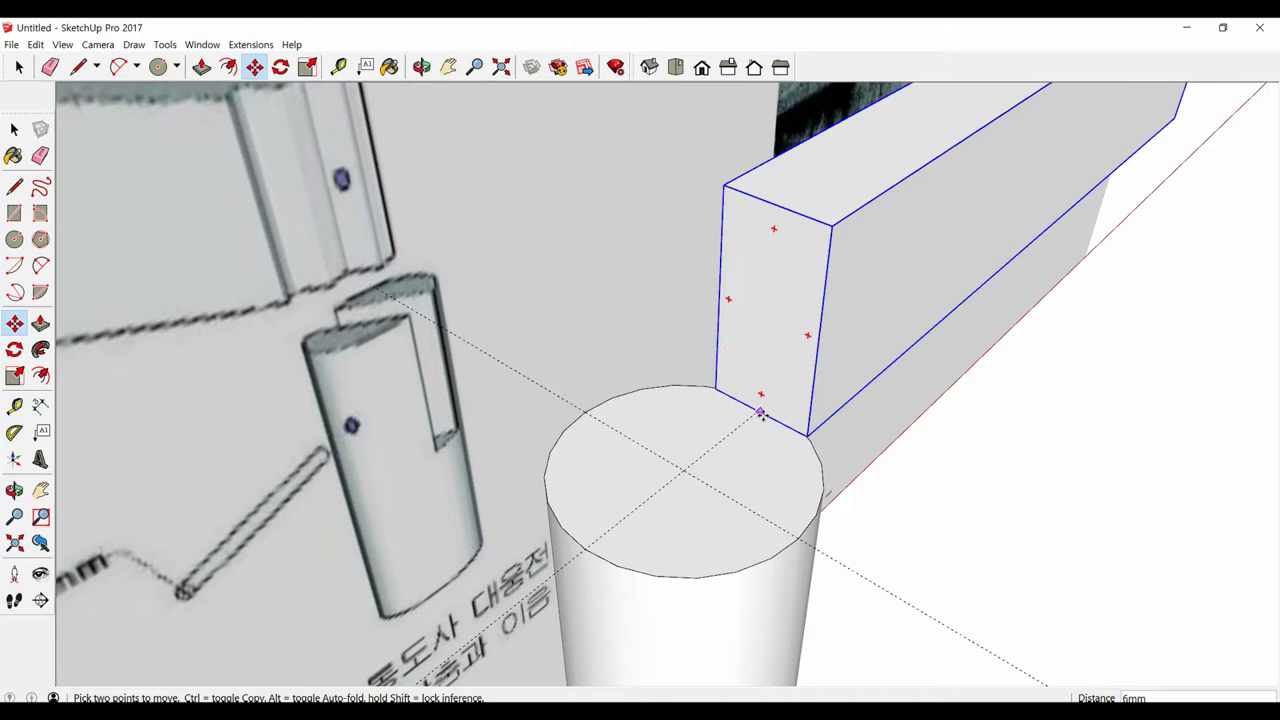
click(684, 470)
mouse_move(686, 471)
middle_down()
mouse_move(691, 451)
mouse_move(674, 480)
middle_up()
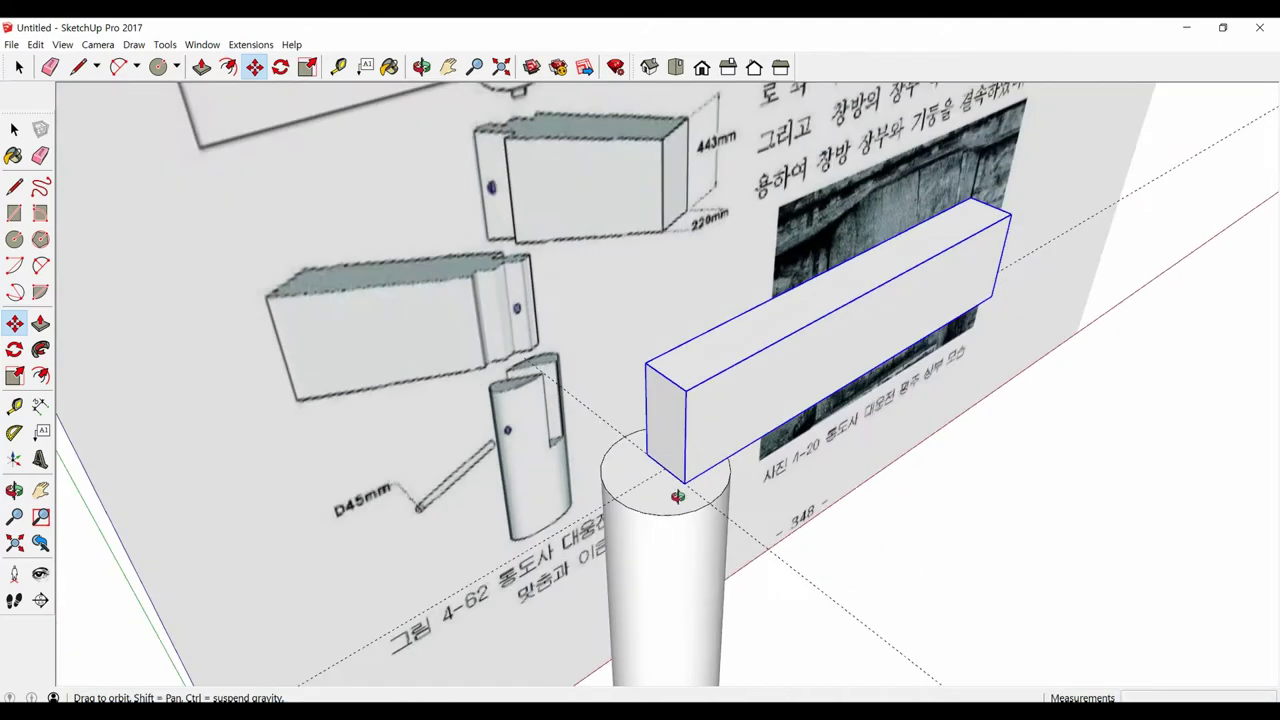
scroll(567, 487, up, 3)
scroll(567, 487, up, 2)
scroll(660, 486, down, 2)
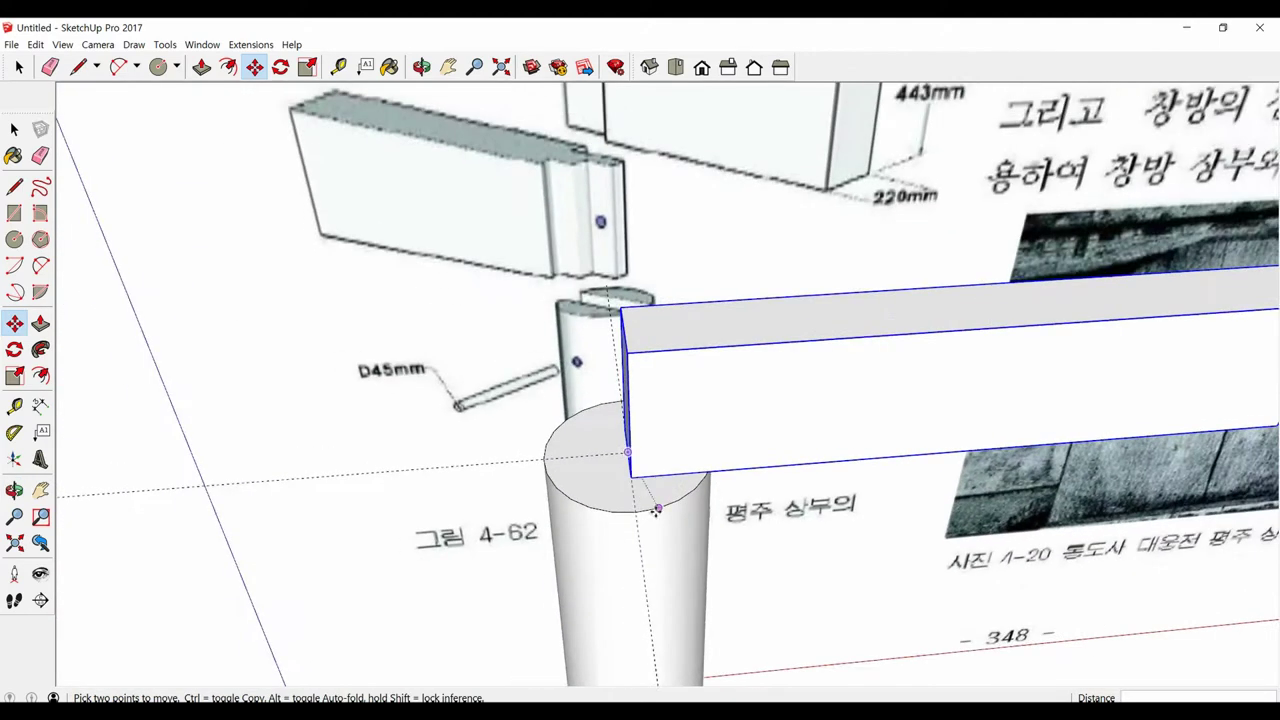
scroll(654, 509, down, 2)
scroll(653, 518, down, 2)
middle_drag(653, 518, 650, 525)
scroll(648, 528, up, 3)
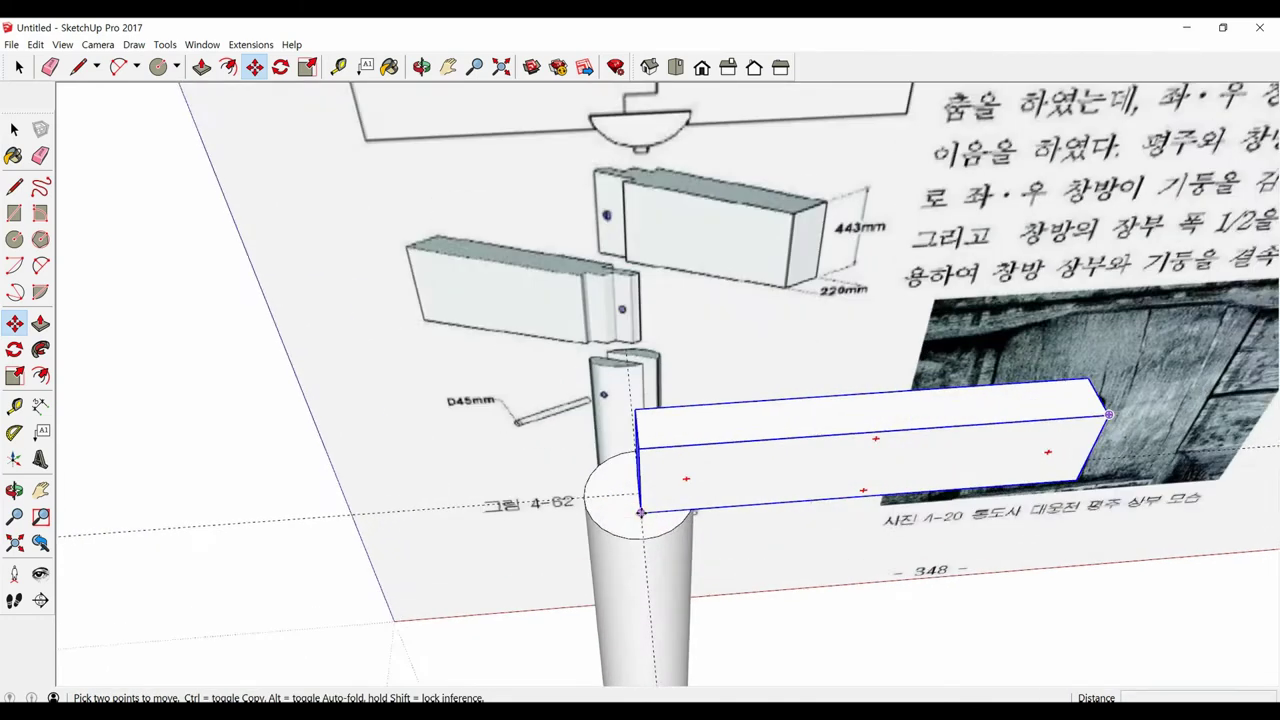
scroll(642, 534, up, 2)
Step: Shift the beam 1000 mm along the red axis
key(m)
click(660, 528)
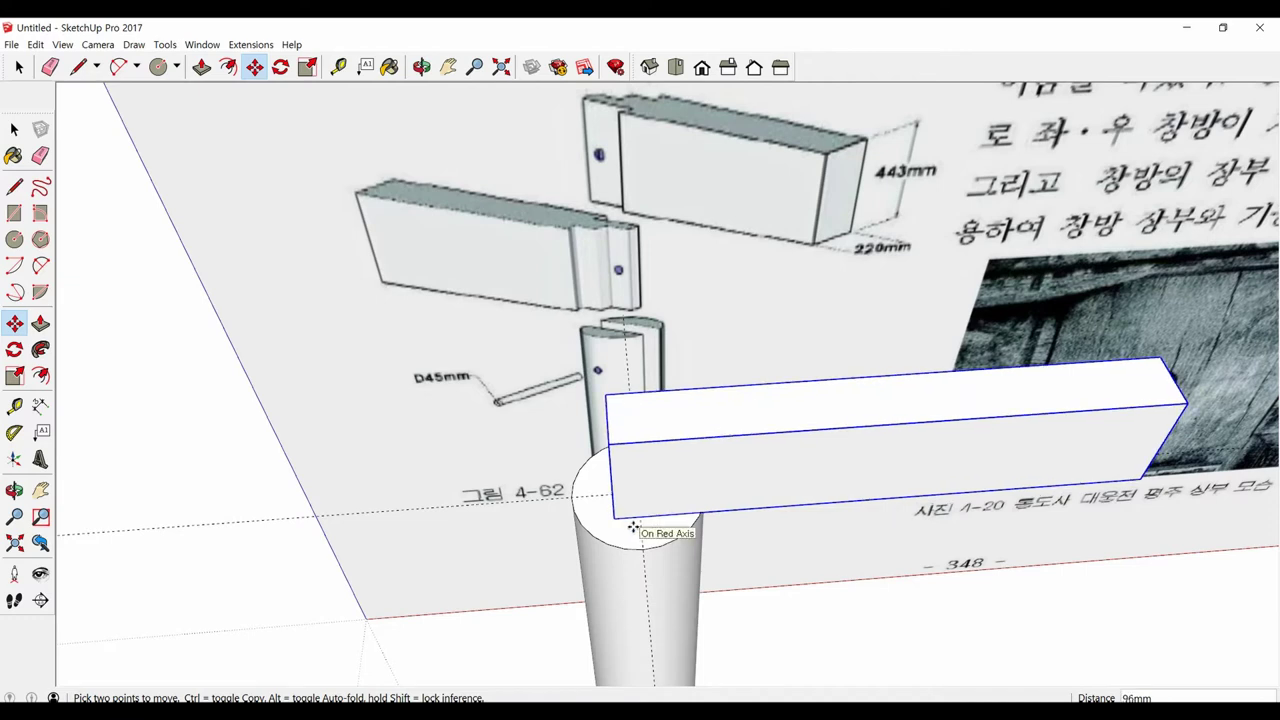
text(00)
key(Return)
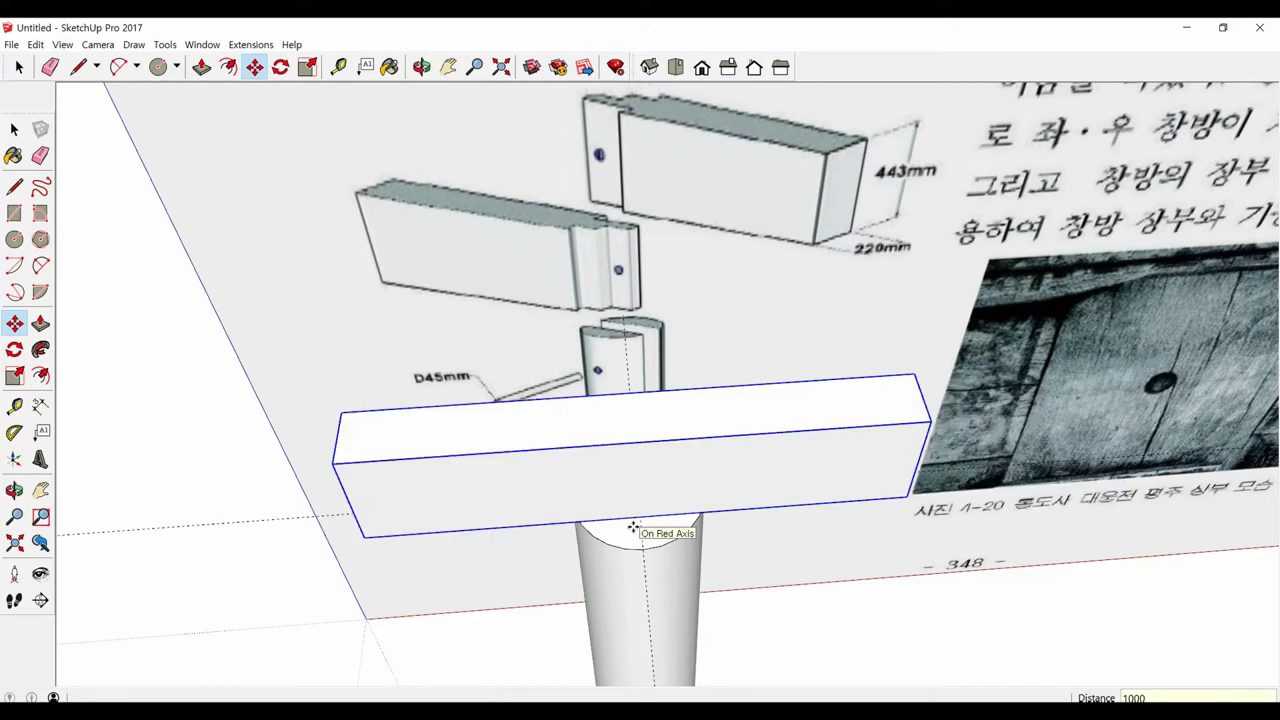
text(1)
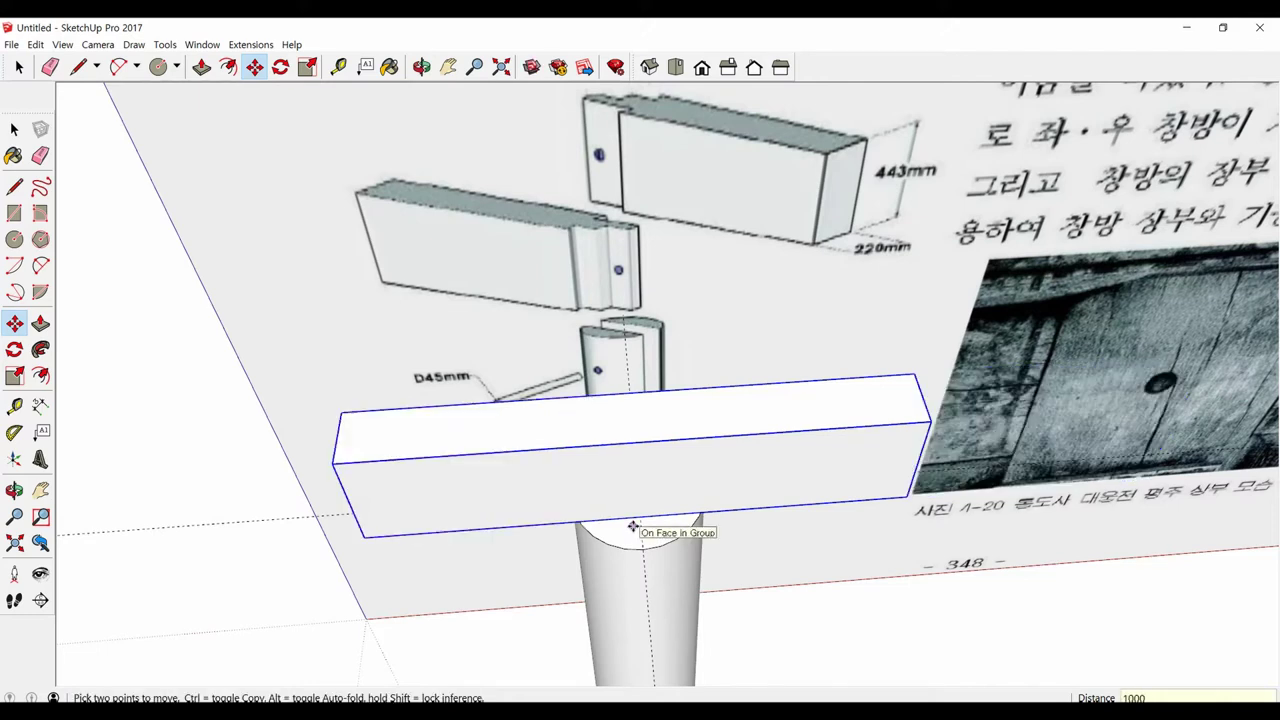
key(Return)
Step: Lower the beam 443 mm so its top is flush with the column top
mouse_move(632, 527)
middle_down()
mouse_move(784, 402)
mouse_move(727, 468)
middle_up()
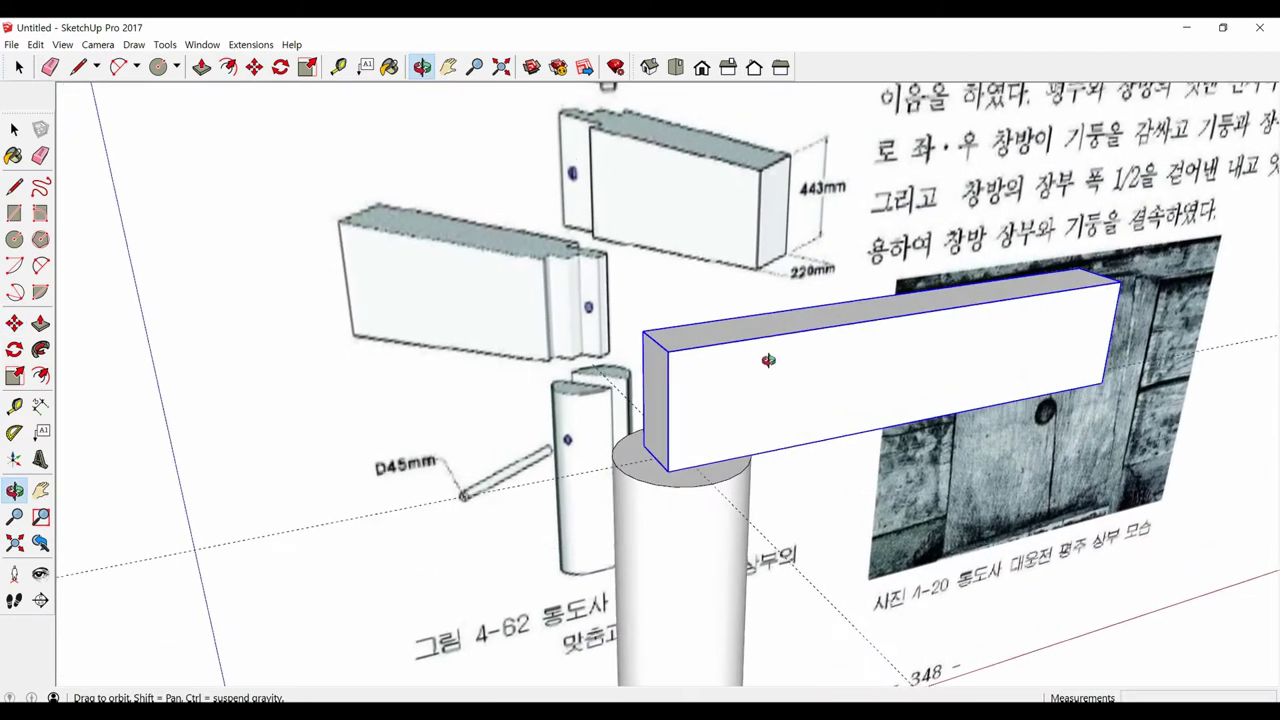
click(680, 483)
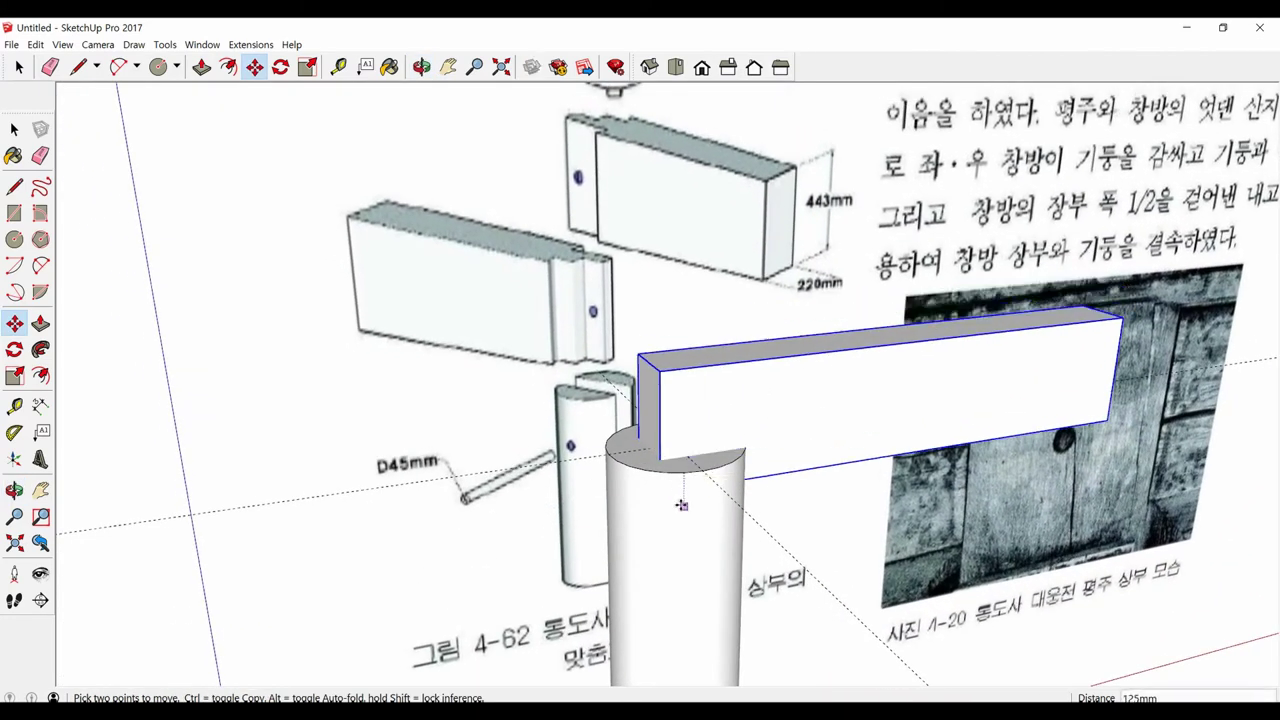
text(443)
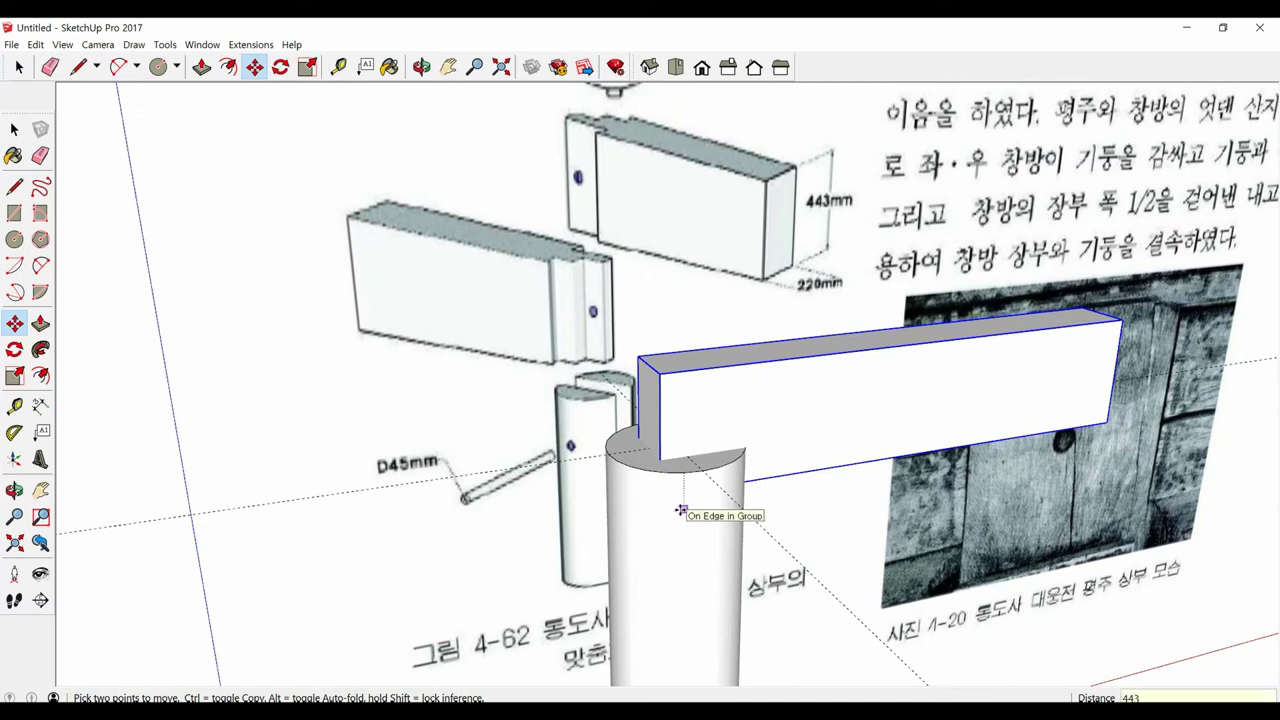
key(Return)
scroll(678, 511, down, 3)
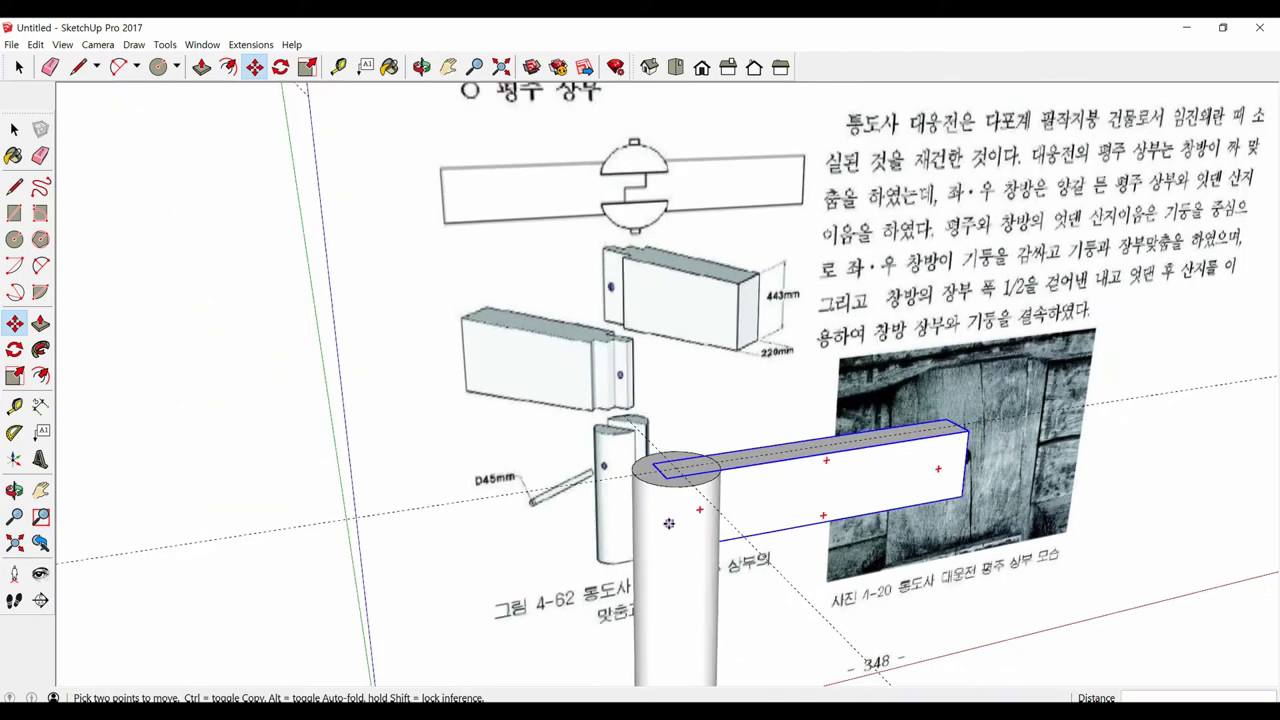
middle_drag(678, 511, 949, 543)
key(space)
scroll(833, 450, up, 2)
scroll(833, 450, up, 2)
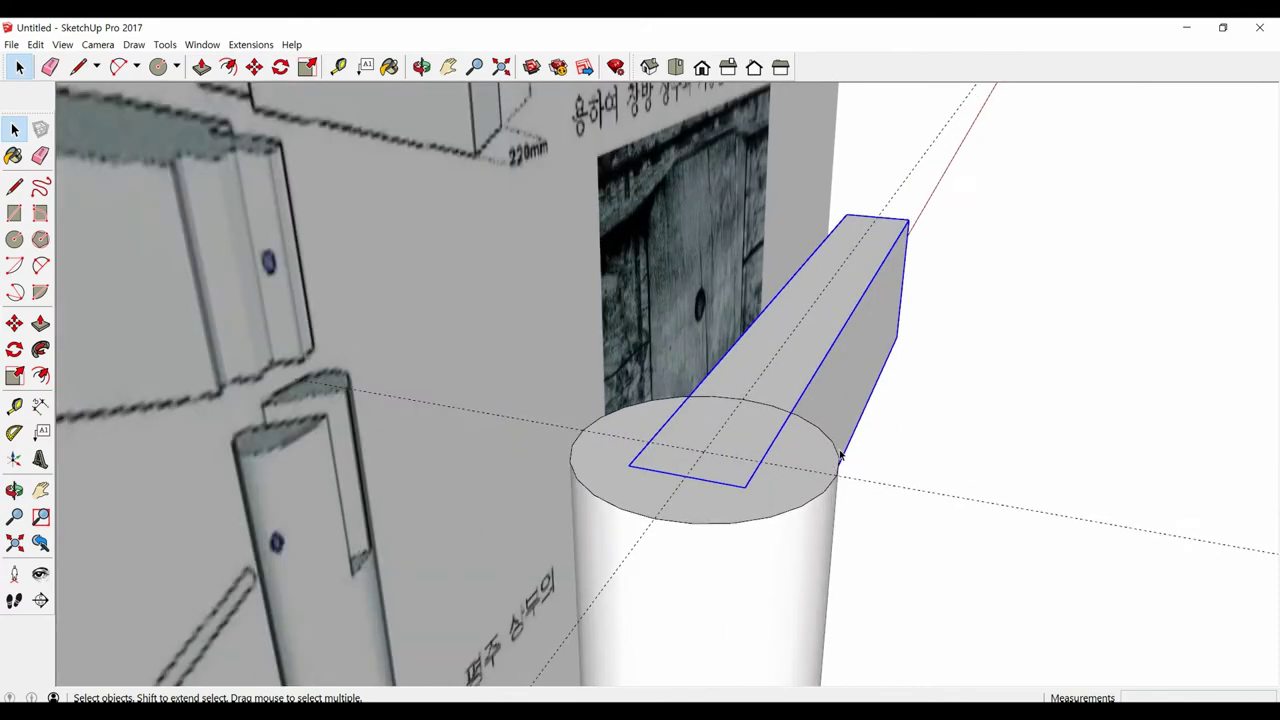
mouse_move(833, 450)
middle_down()
mouse_move(763, 514)
mouse_move(834, 531)
mouse_move(814, 531)
mouse_move(790, 470)
middle_up()
Step: Open the column group and draw two chords across its top face
click(819, 520)
triple_click(811, 502)
key(l)
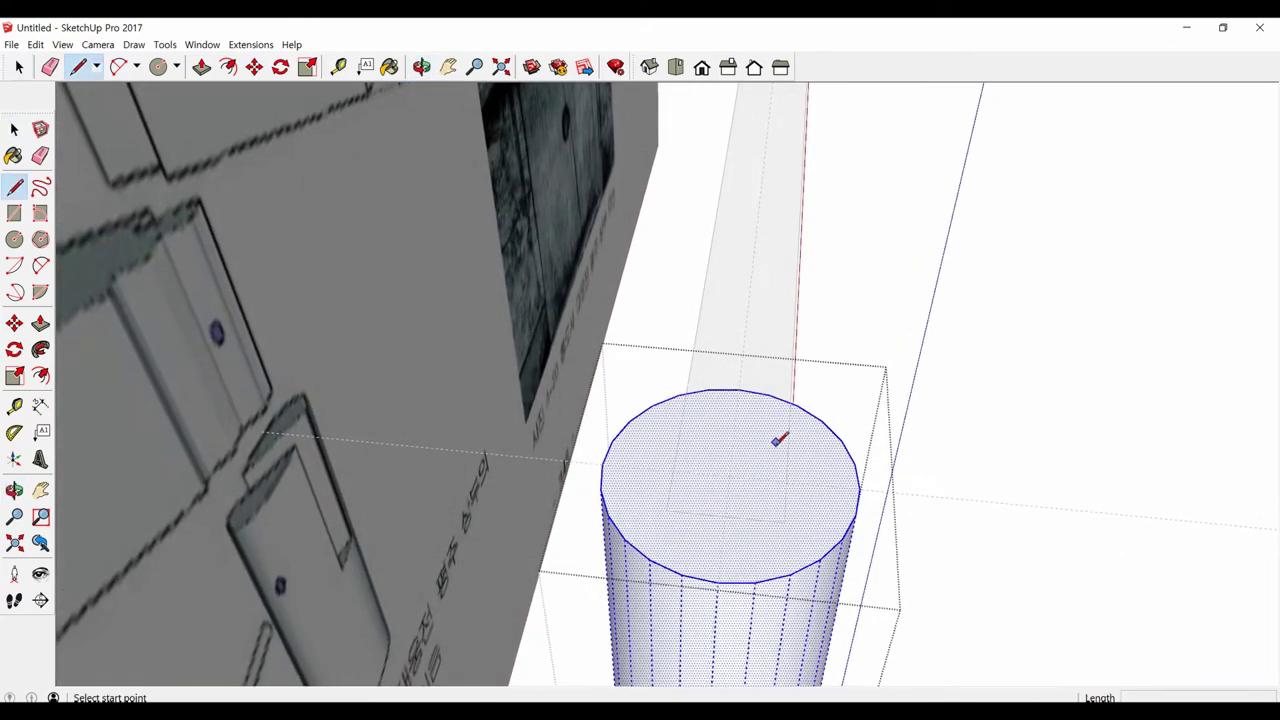
scroll(797, 403, up, 3)
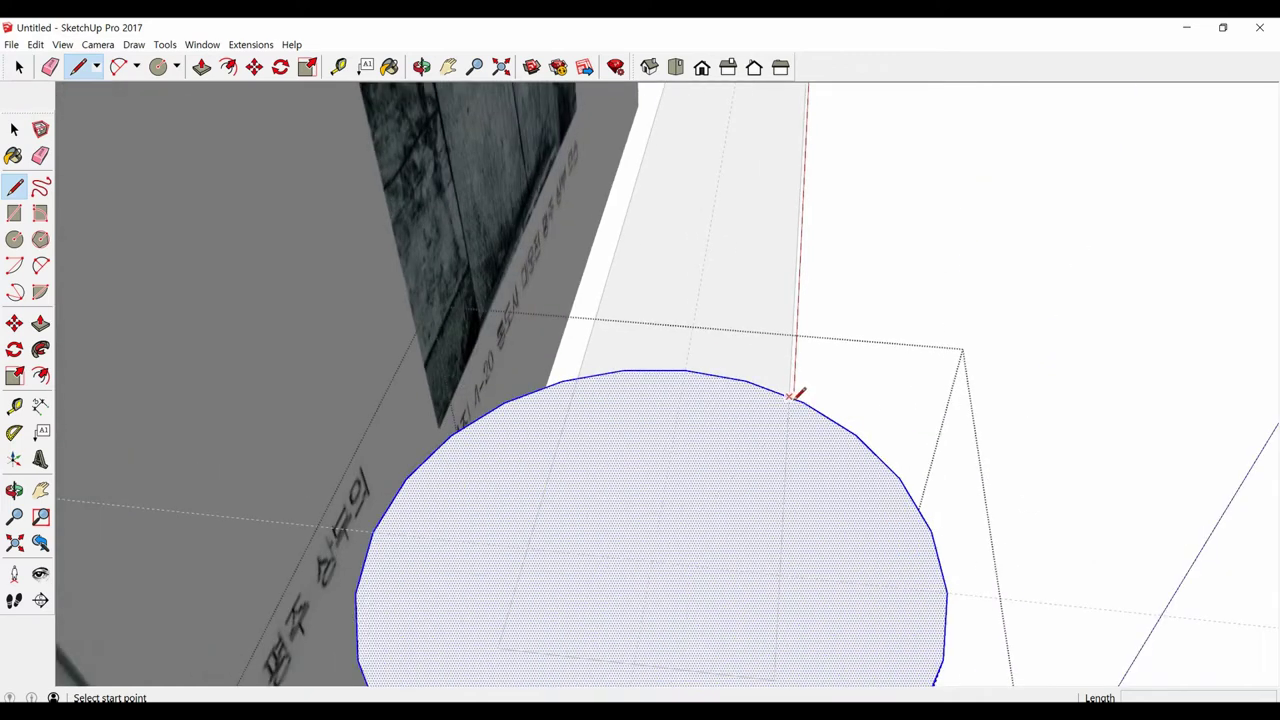
click(797, 394)
scroll(797, 394, down, 2)
scroll(790, 397, down, 2)
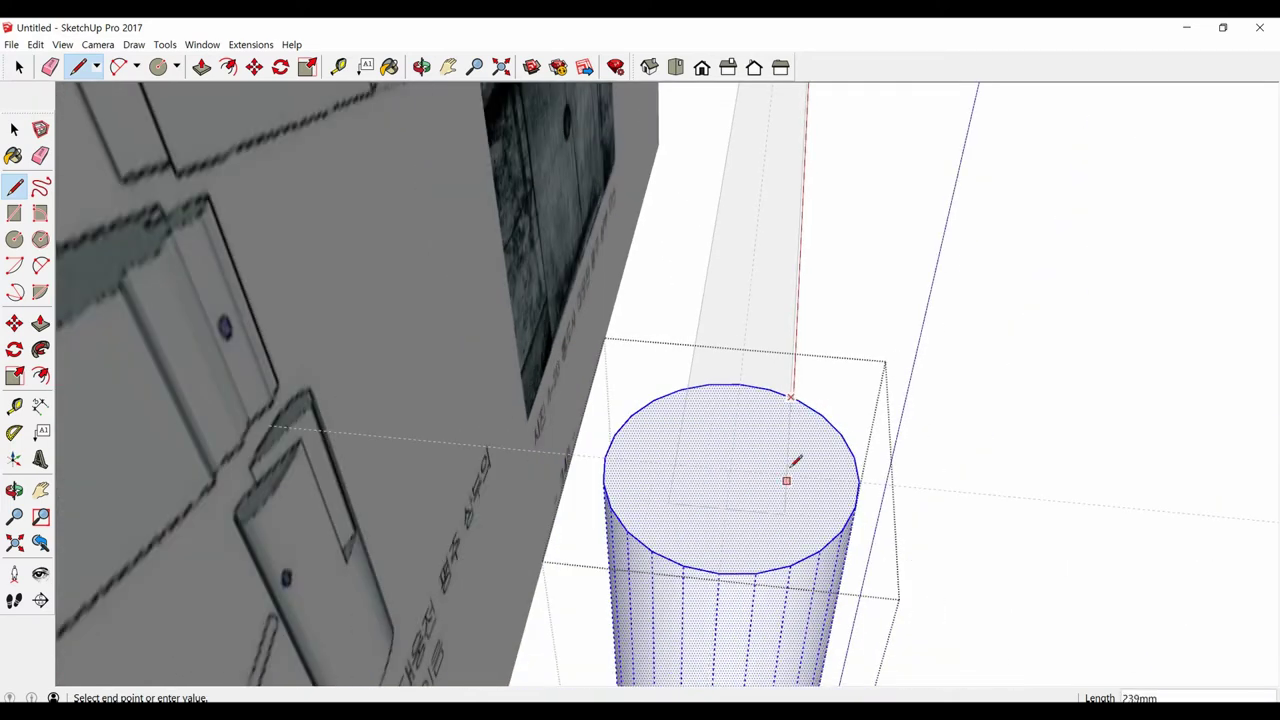
click(783, 566)
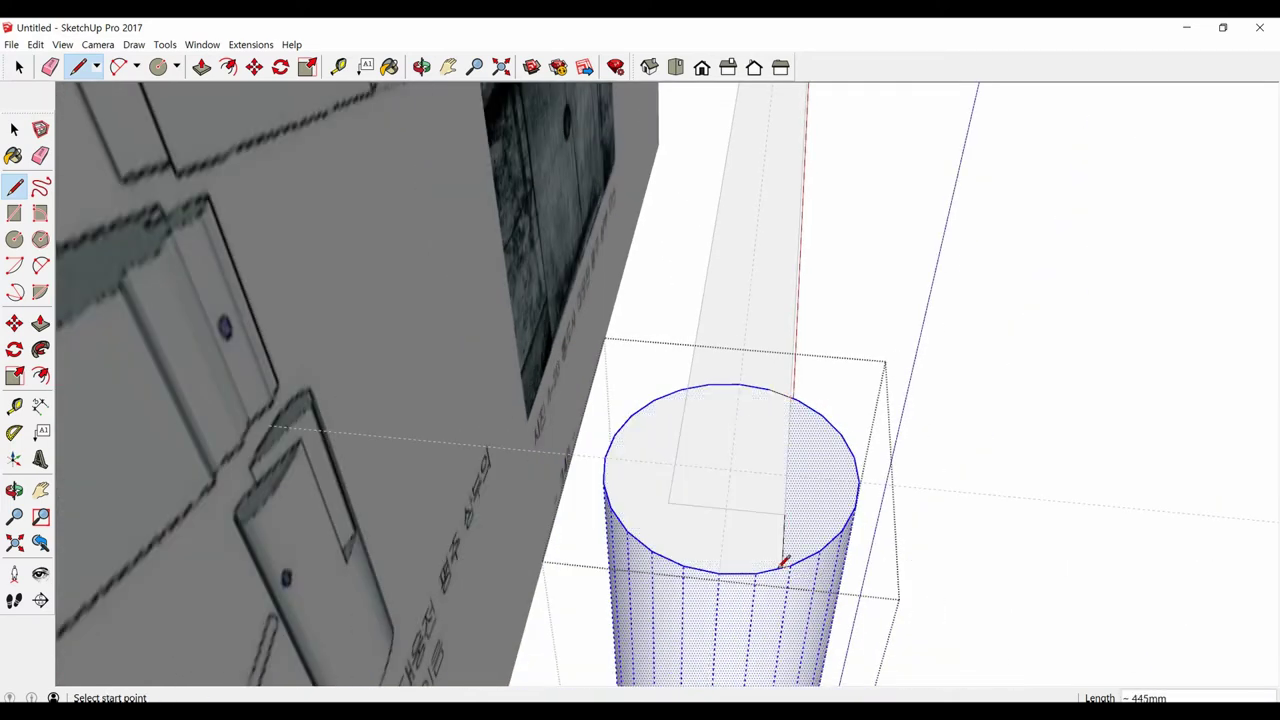
scroll(690, 387, up, 3)
click(690, 385)
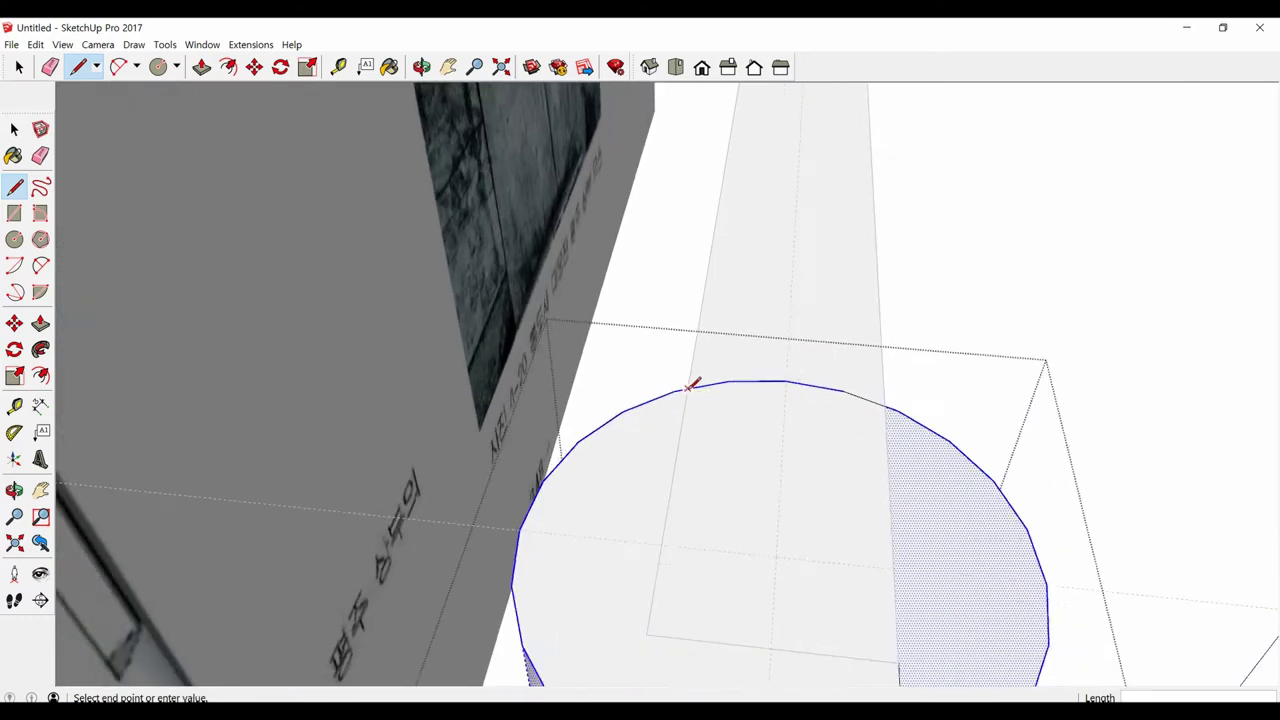
scroll(690, 388, down, 3)
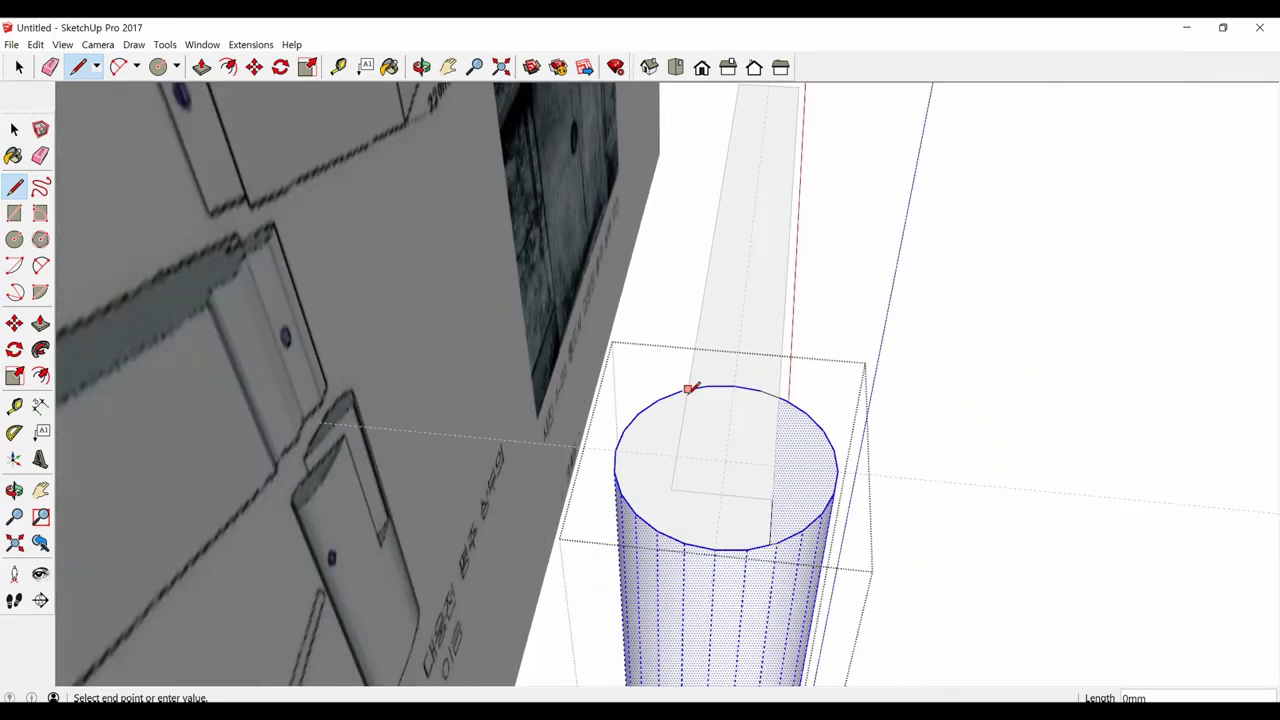
click(664, 530)
key(space)
Step: Draw another chord to split off a beam-width strip and start pushing it down
click(727, 533)
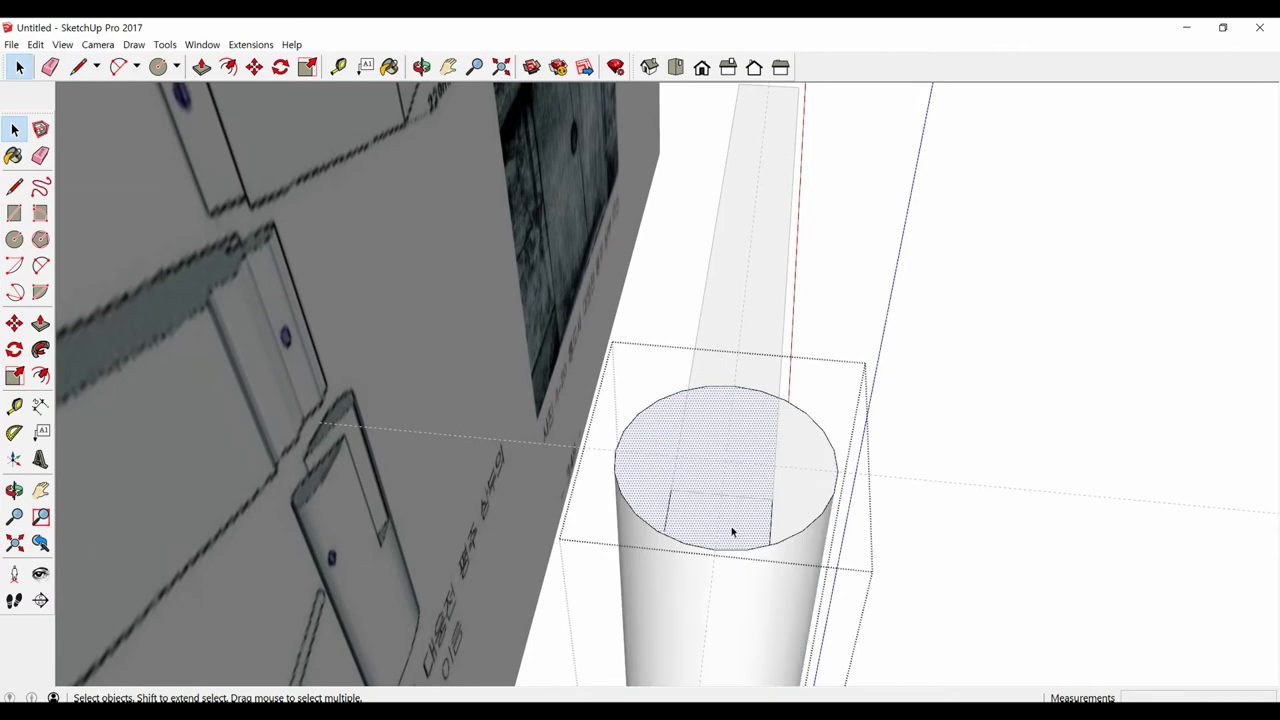
mouse_move(731, 531)
middle_down()
mouse_move(717, 508)
mouse_move(749, 555)
middle_up()
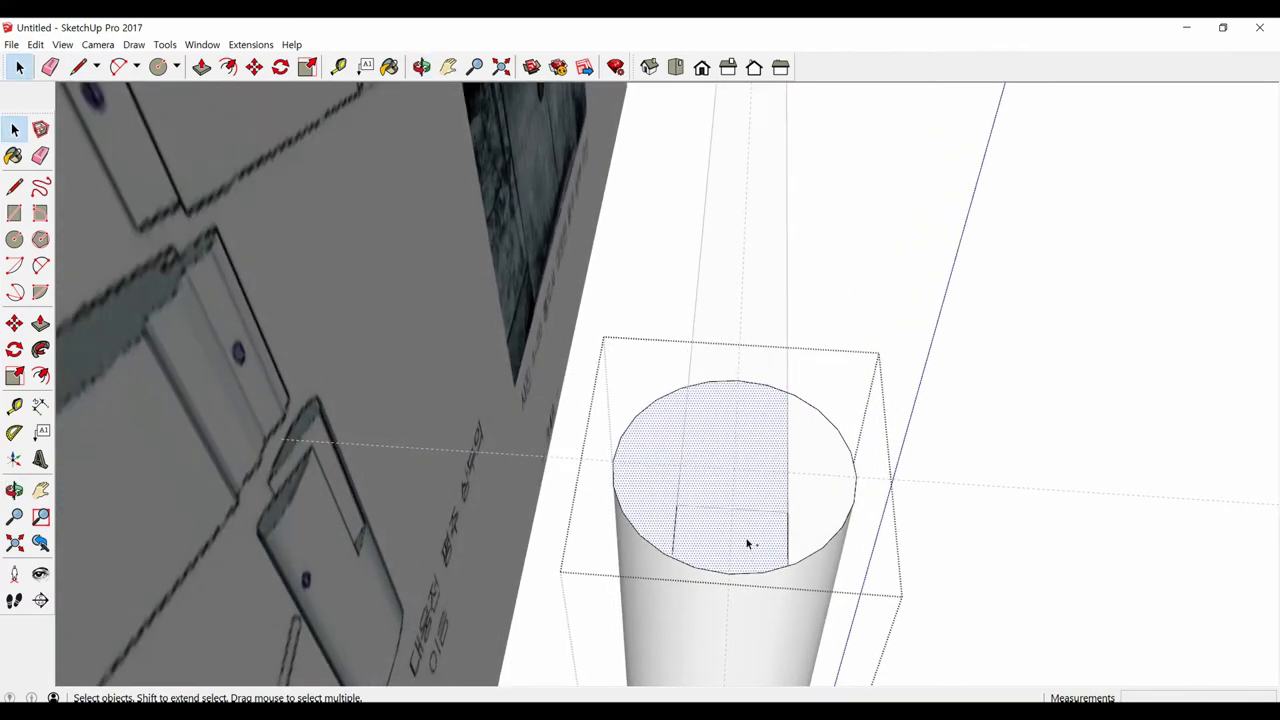
scroll(740, 529, up, 2)
scroll(738, 528, up, 3)
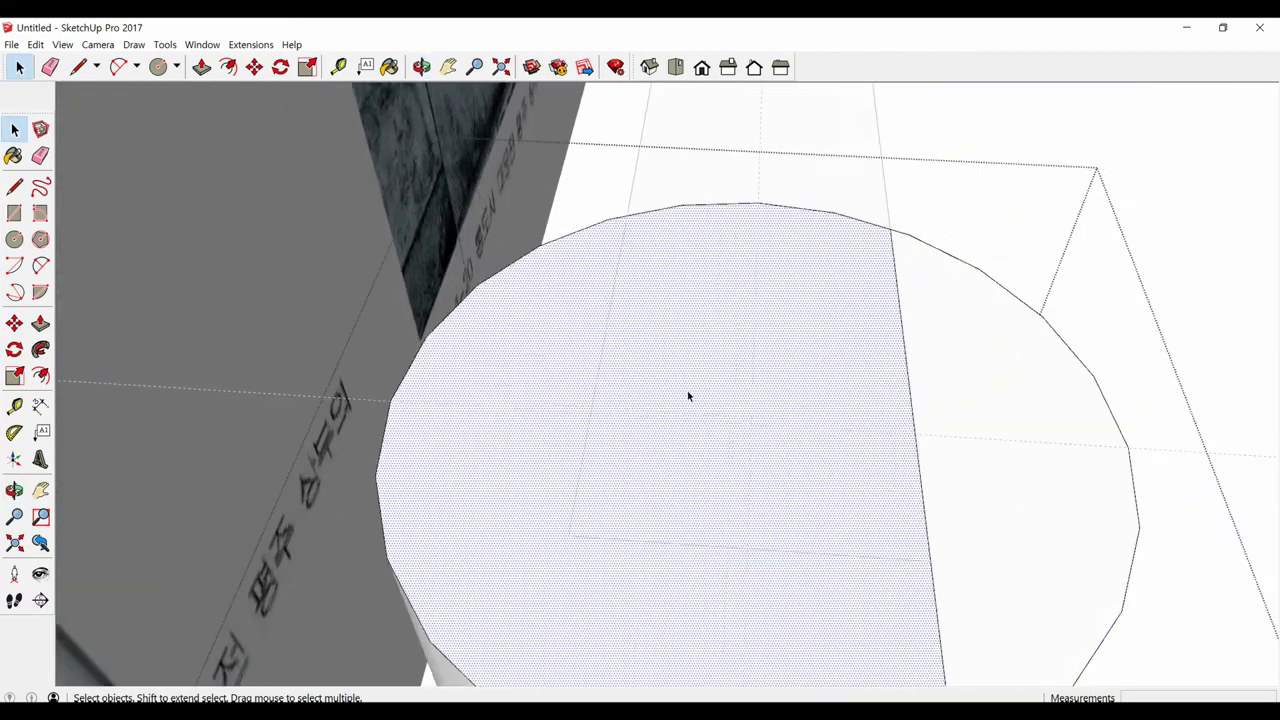
key(l)
click(627, 214)
scroll(628, 213, down, 3)
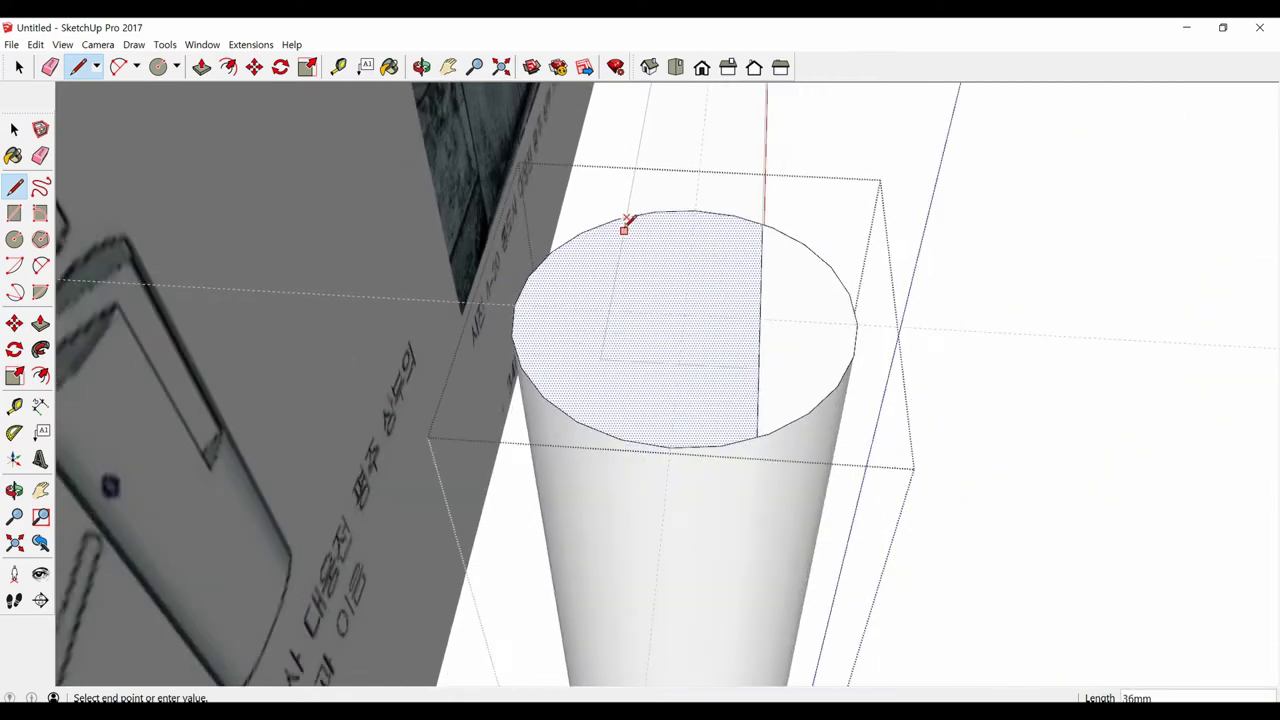
click(588, 424)
key(space)
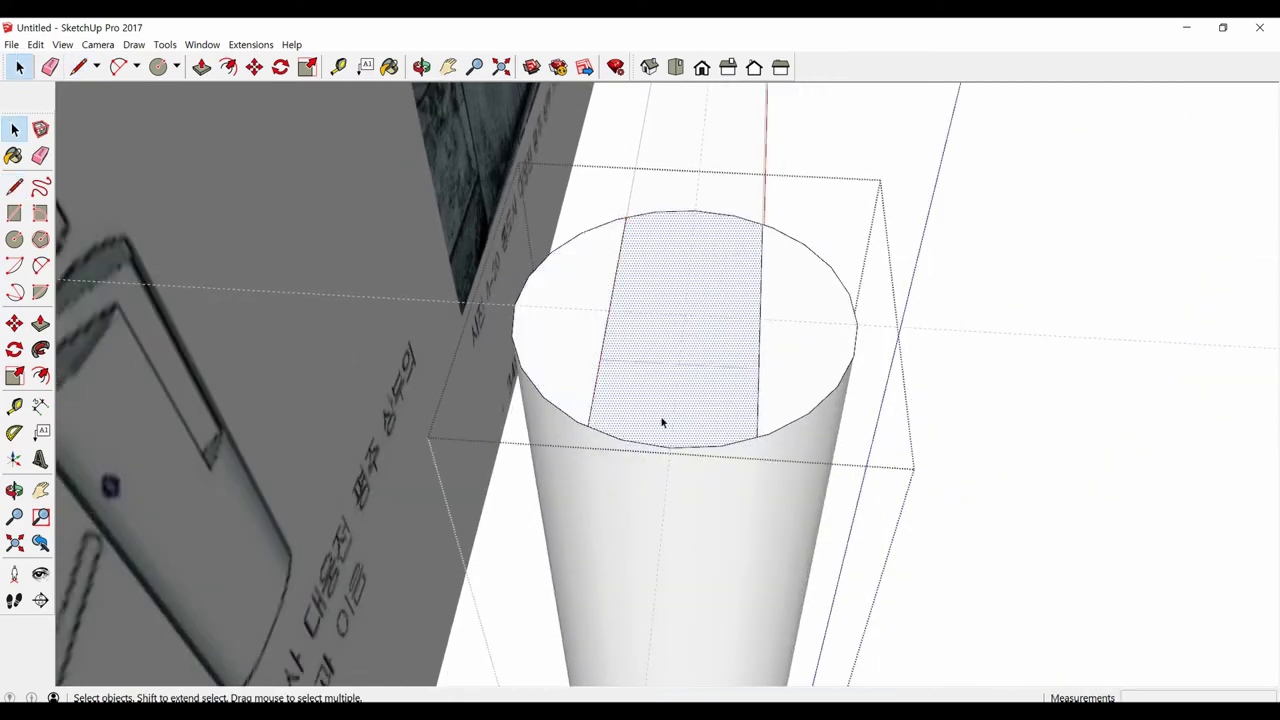
key(p)
click(662, 422)
Step: Push the strip 443 mm down to form the slot, then select the beam
middle_drag(694, 460, 895, 452)
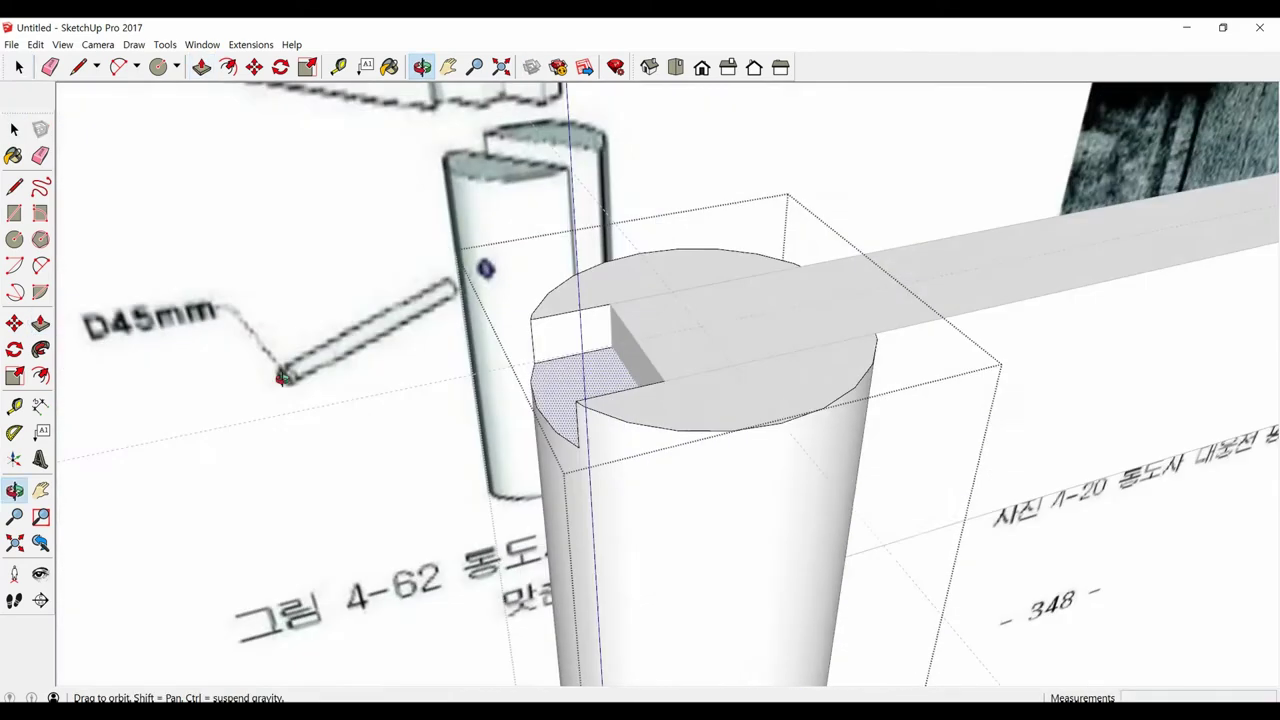
click(988, 516)
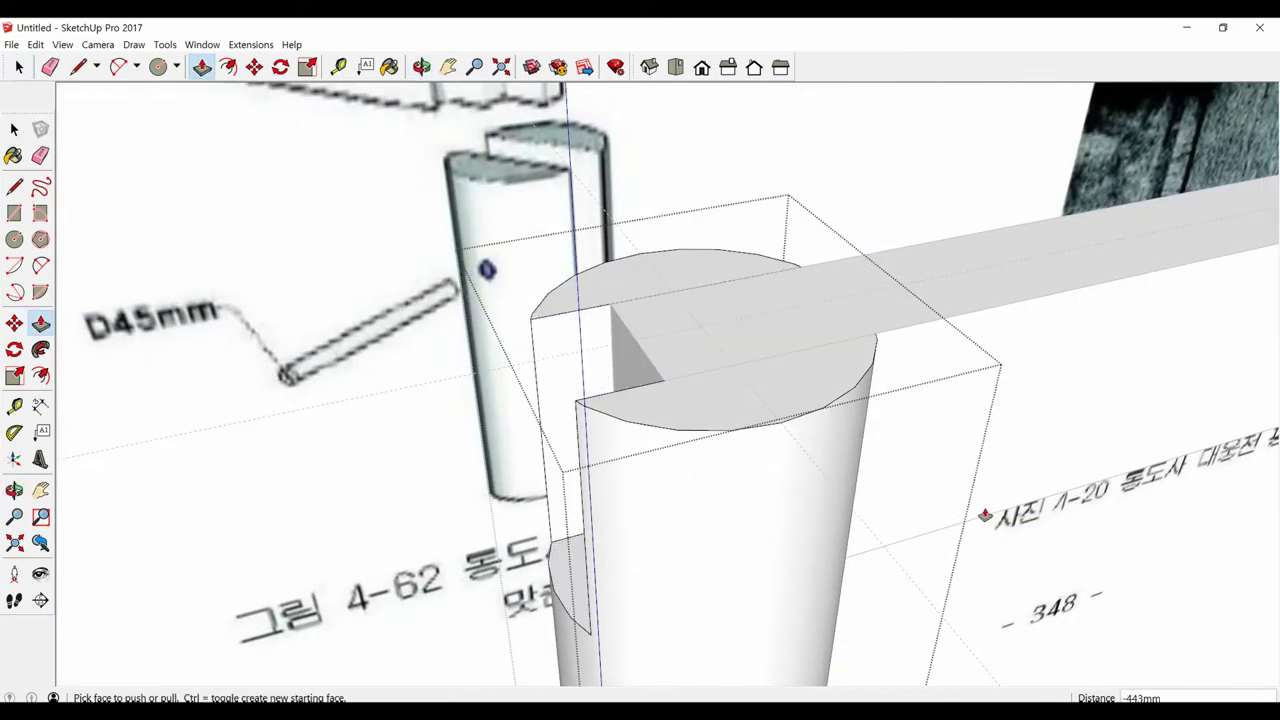
key(space)
mouse_move(988, 516)
middle_down()
mouse_move(542, 400)
mouse_move(754, 510)
middle_up()
mouse_move(882, 615)
middle_down()
mouse_move(700, 506)
mouse_move(728, 522)
middle_up()
scroll(728, 522, down, 3)
mouse_move(629, 545)
middle_down()
mouse_move(570, 548)
mouse_move(853, 450)
mouse_move(740, 447)
mouse_move(737, 434)
mouse_move(617, 471)
mouse_move(612, 490)
middle_up()
scroll(740, 447, up, 3)
click(740, 447)
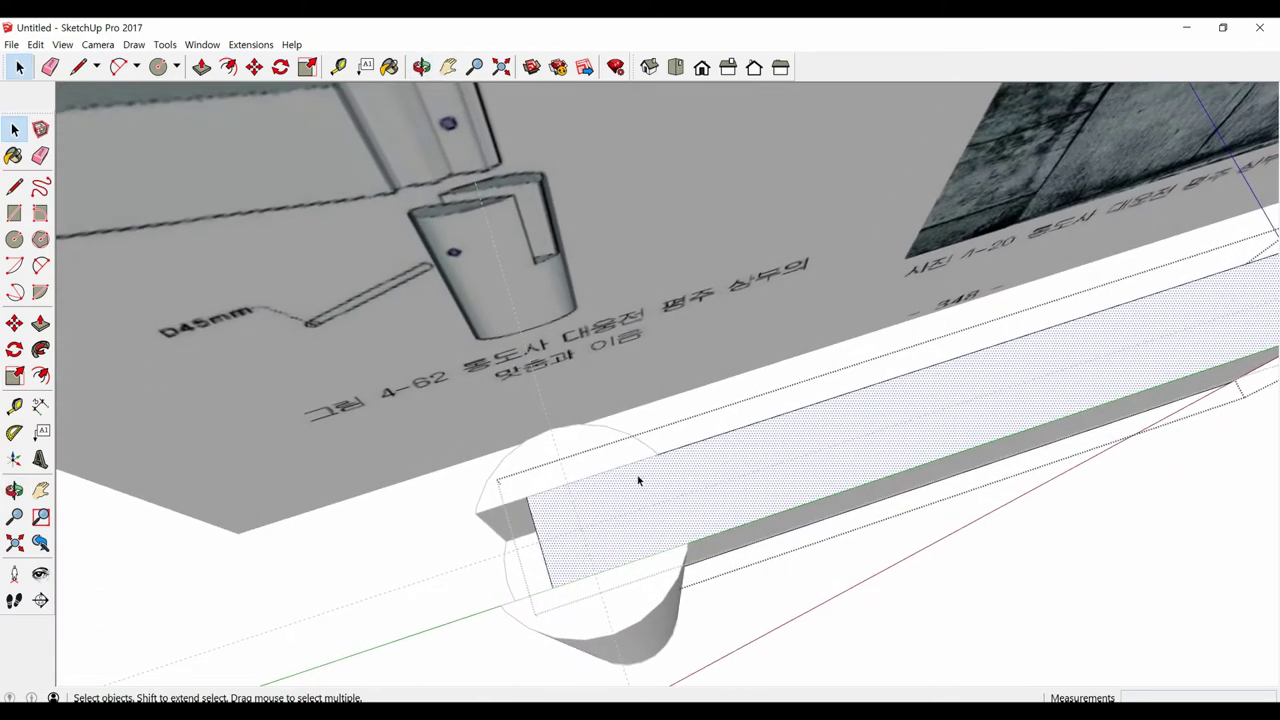
Step: Draw a line from the beam's edge endpoint to its corner, splitting the end face
key(l)
click(658, 453)
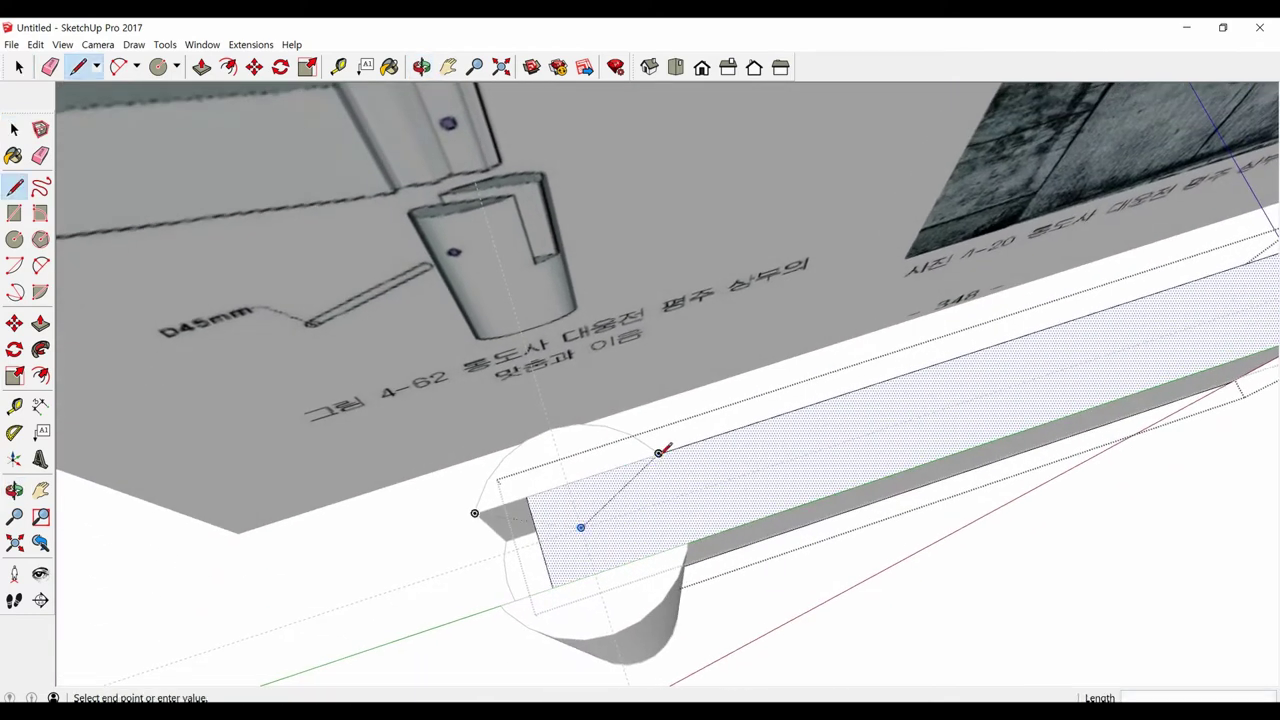
click(688, 541)
key(space)
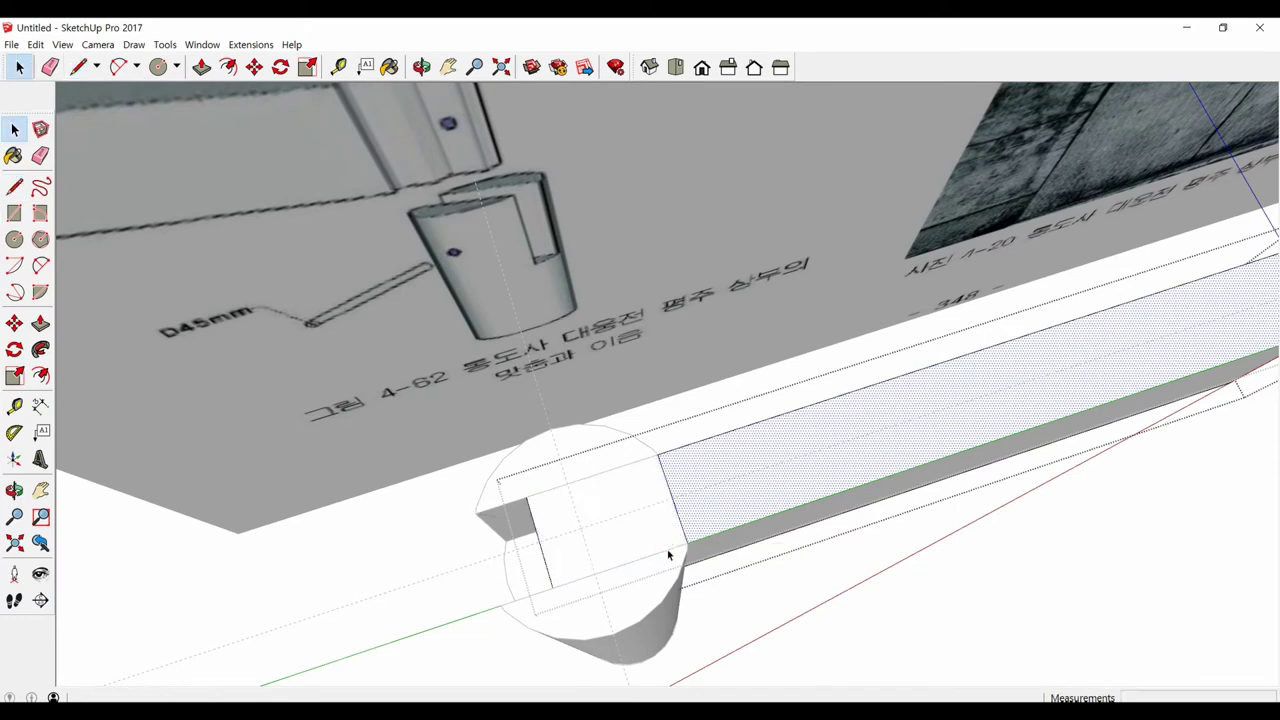
mouse_move(668, 555)
middle_down()
mouse_move(594, 557)
mouse_move(903, 529)
mouse_move(808, 509)
mouse_move(771, 525)
mouse_move(866, 543)
middle_up()
Step: Place two guides 30mm in from the beam's opposite edges
key(t)
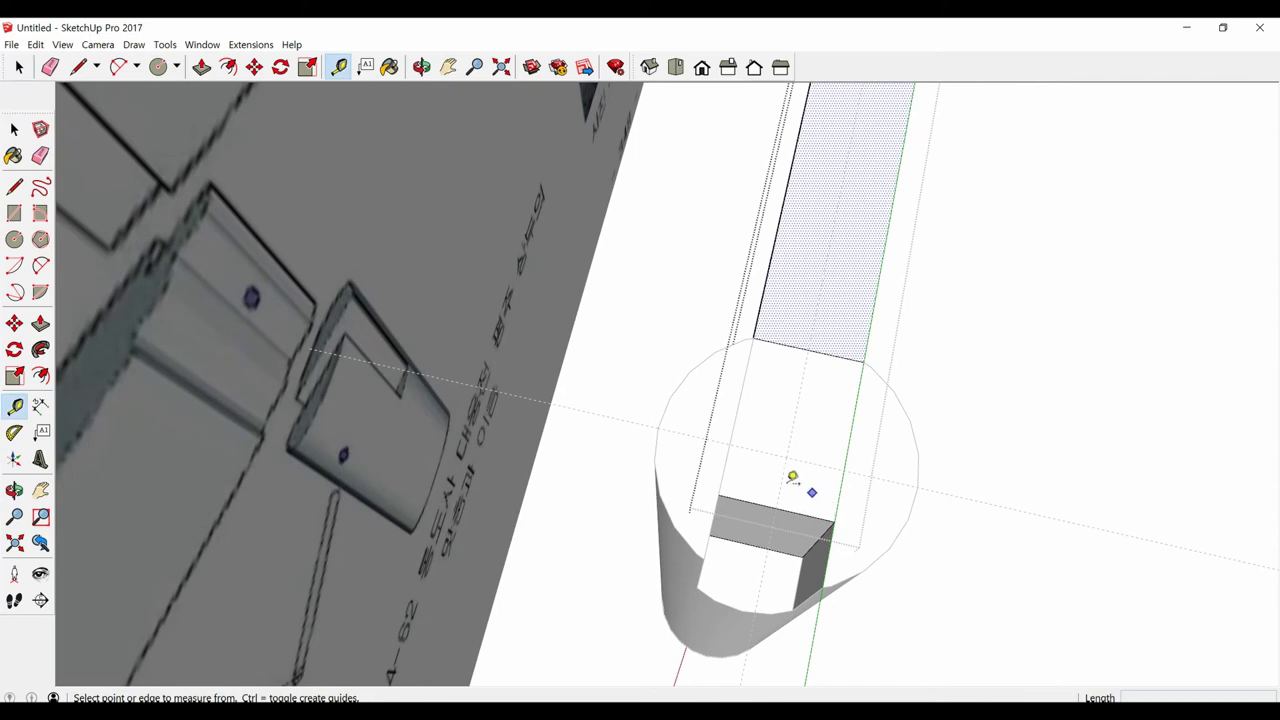
click(726, 464)
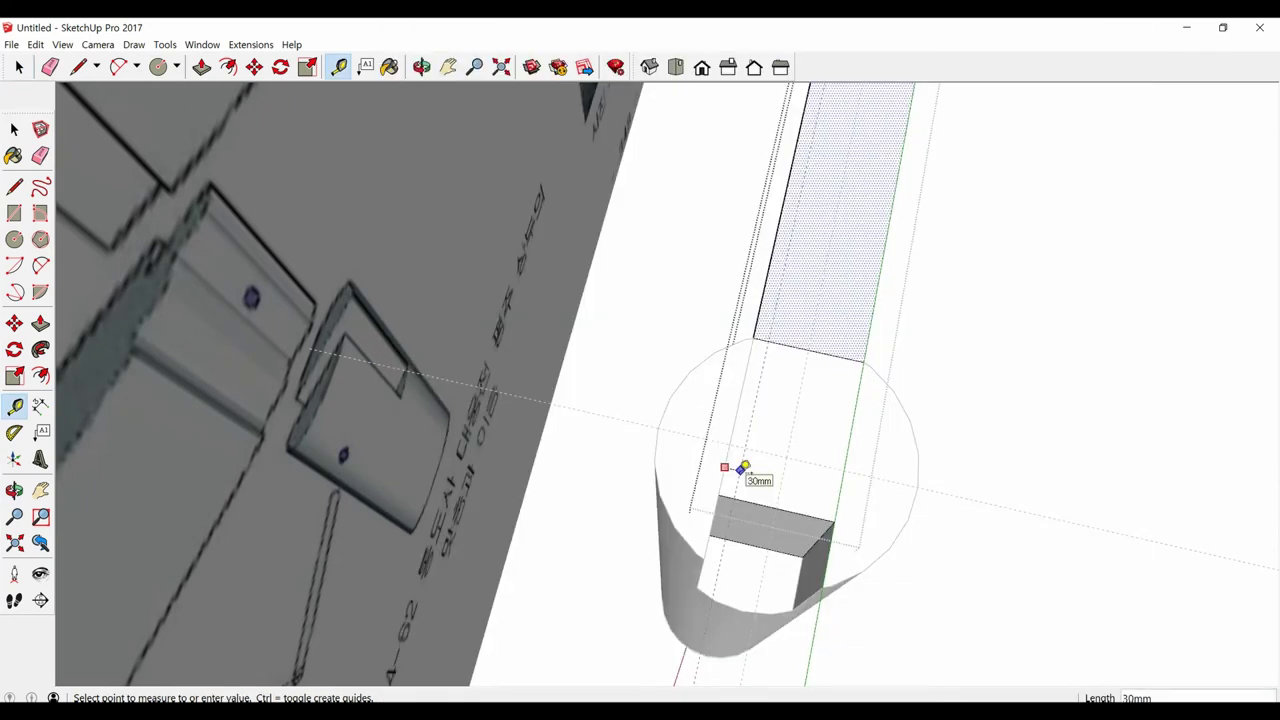
click(744, 468)
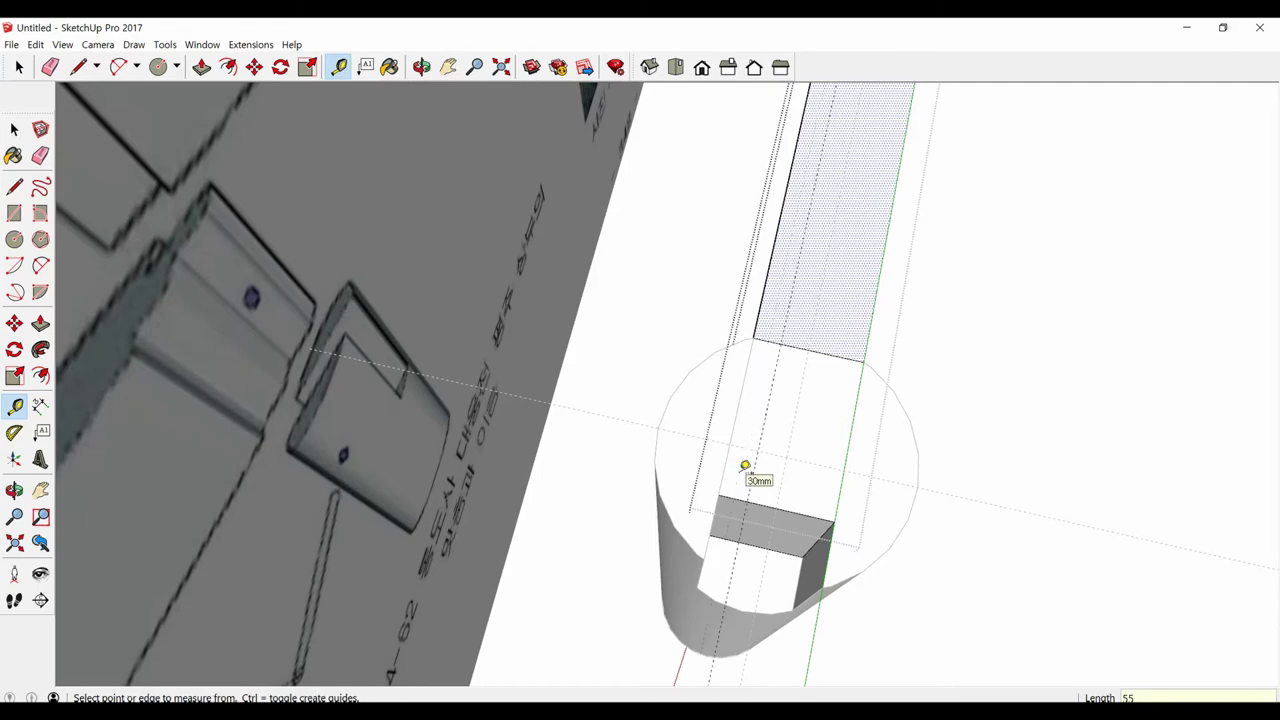
click(828, 499)
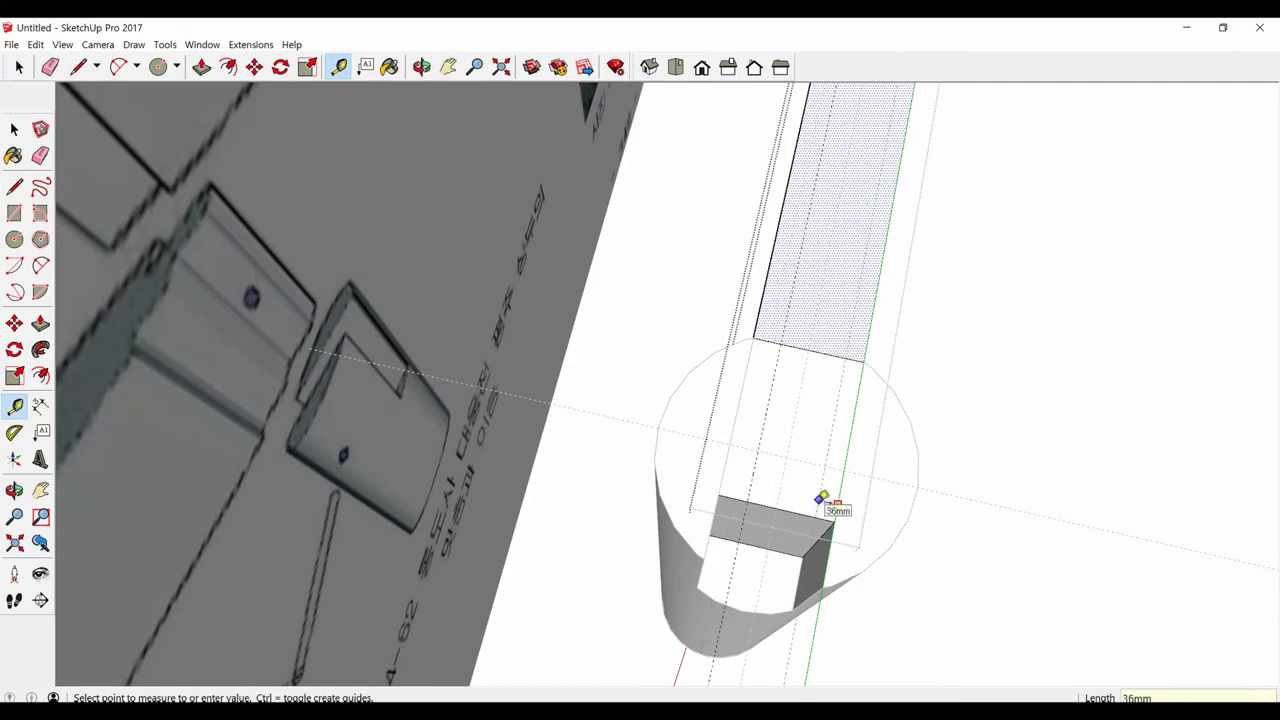
click(822, 502)
scroll(750, 522, down, 2)
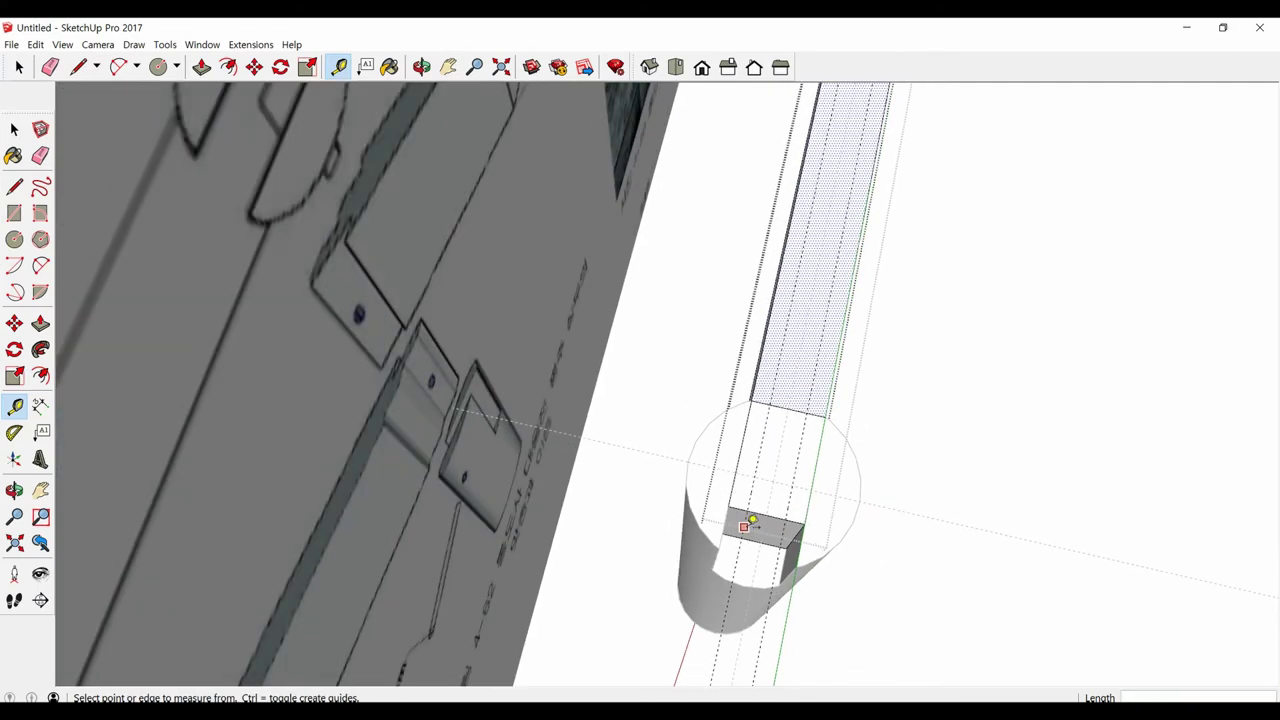
middle_drag(750, 522, 605, 561)
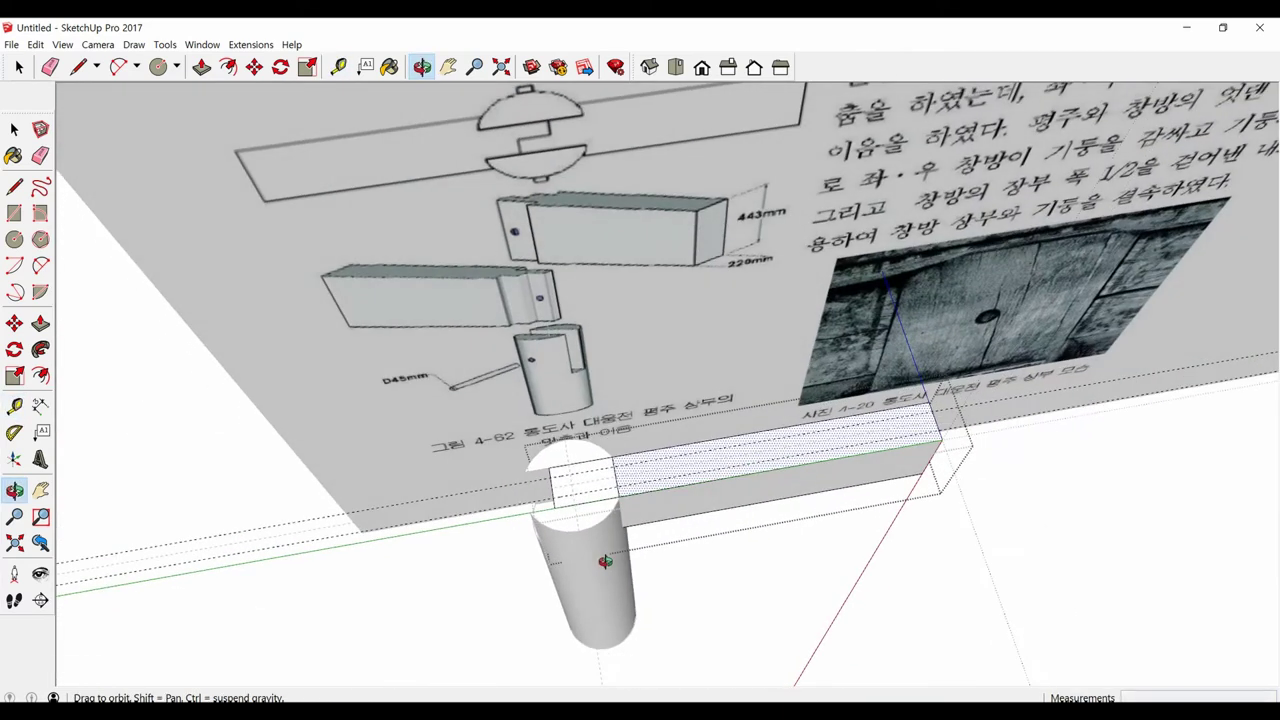
scroll(614, 477, up, 2)
Step: Draw two edges across the beam top, closing a small face over the column
key(l)
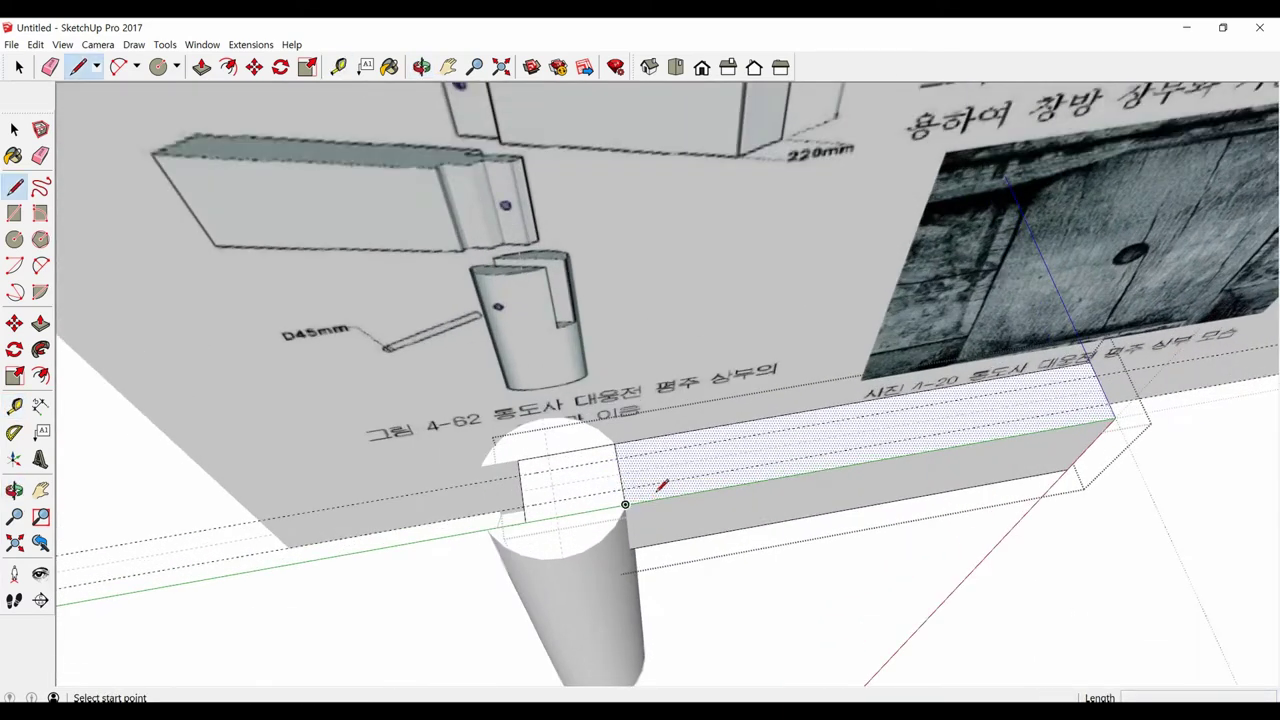
click(620, 452)
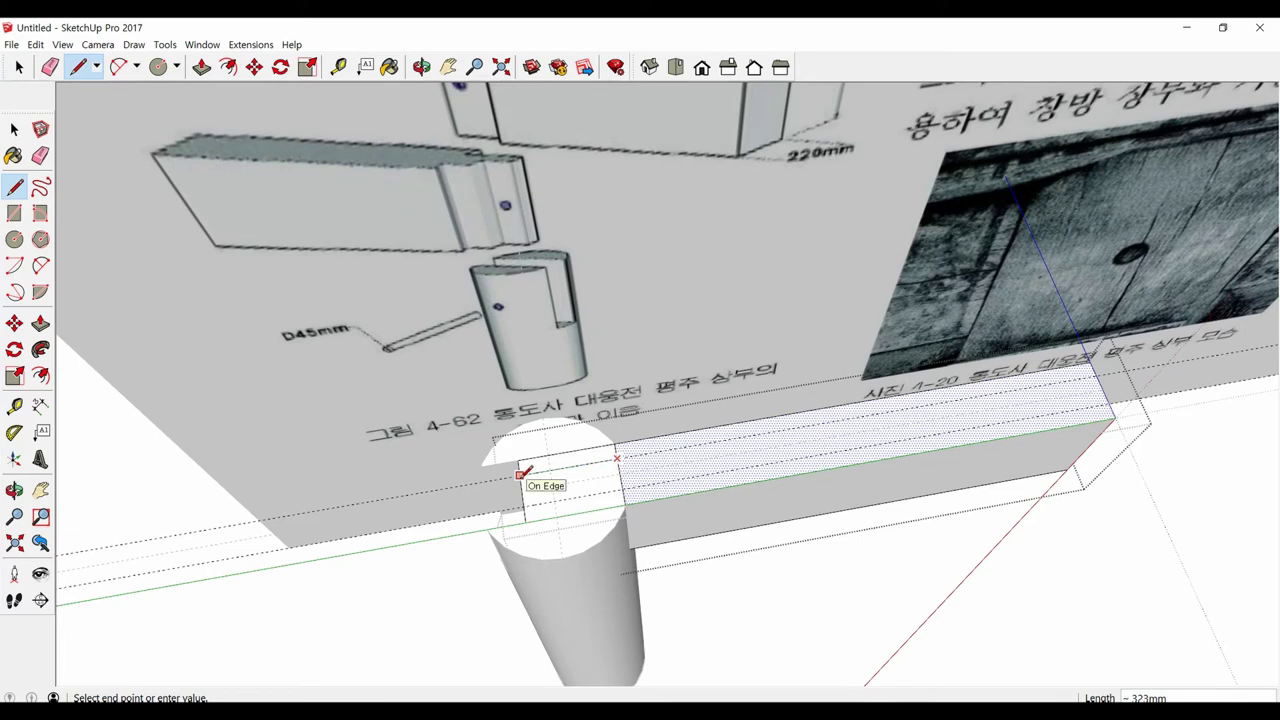
click(519, 474)
click(622, 489)
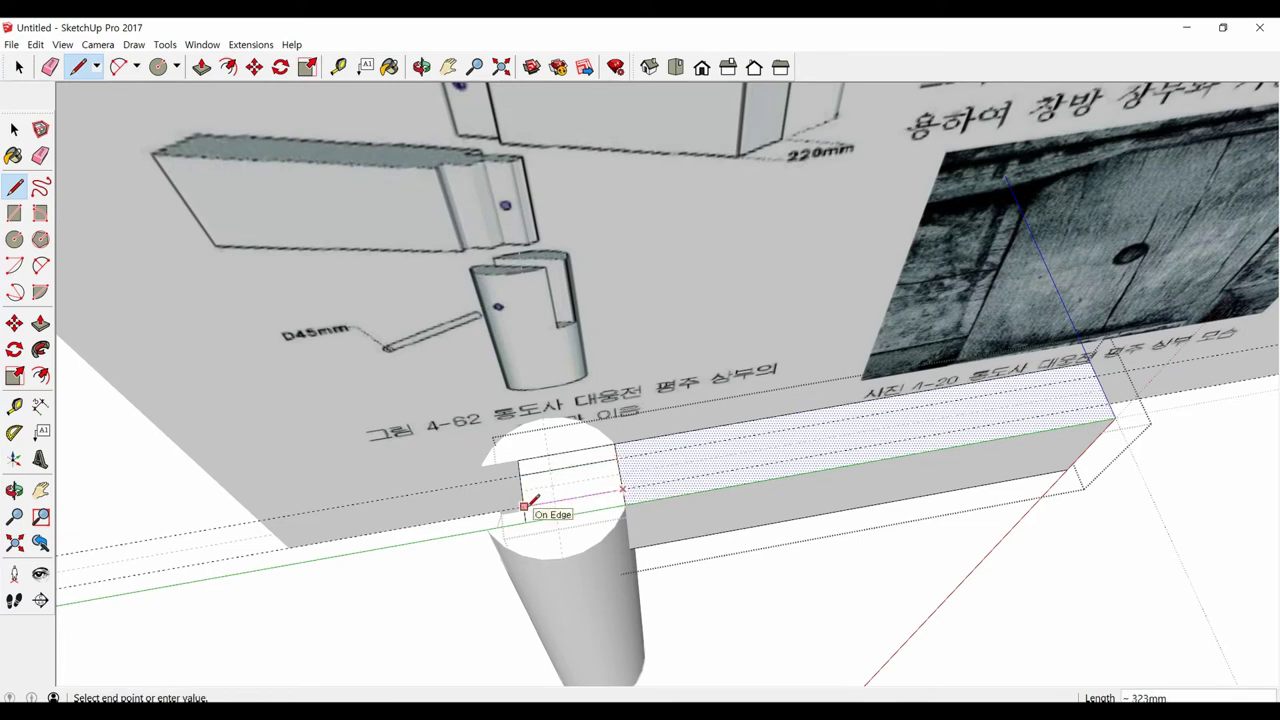
click(523, 508)
key(space)
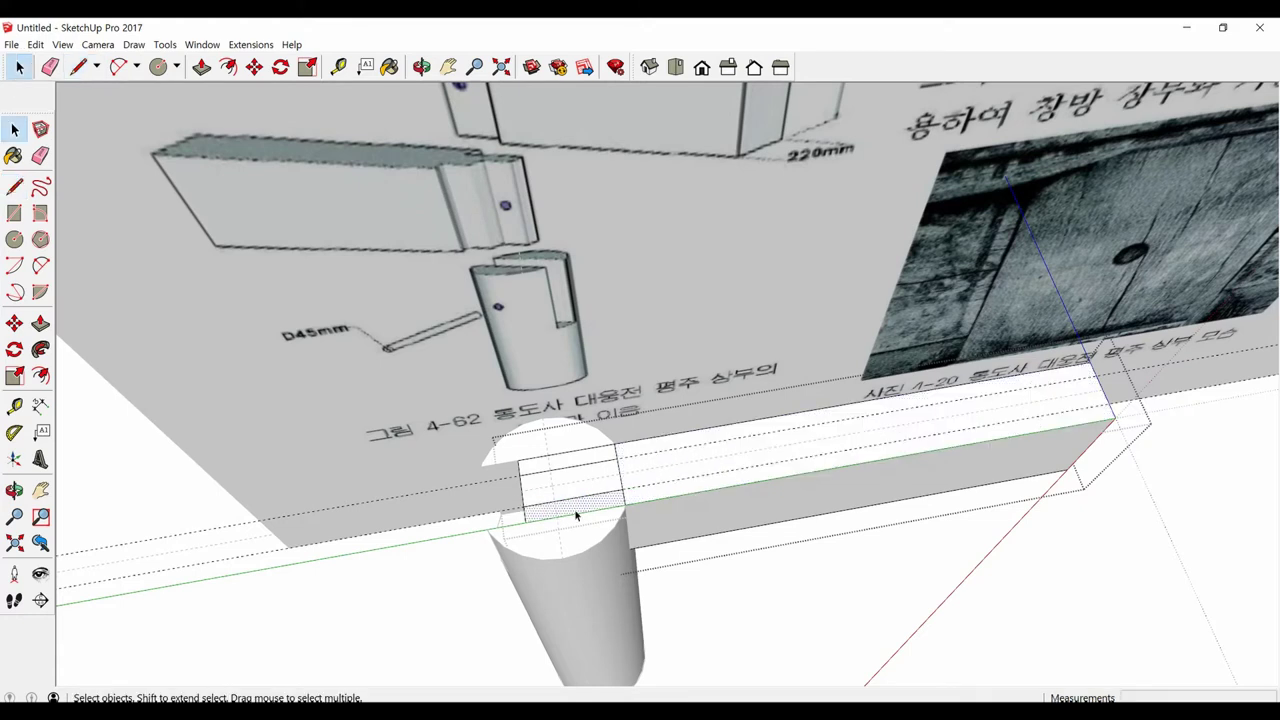
Step: Push the small face 443 mm down through the beam to cut the notch
key(p)
drag(588, 512, 686, 541)
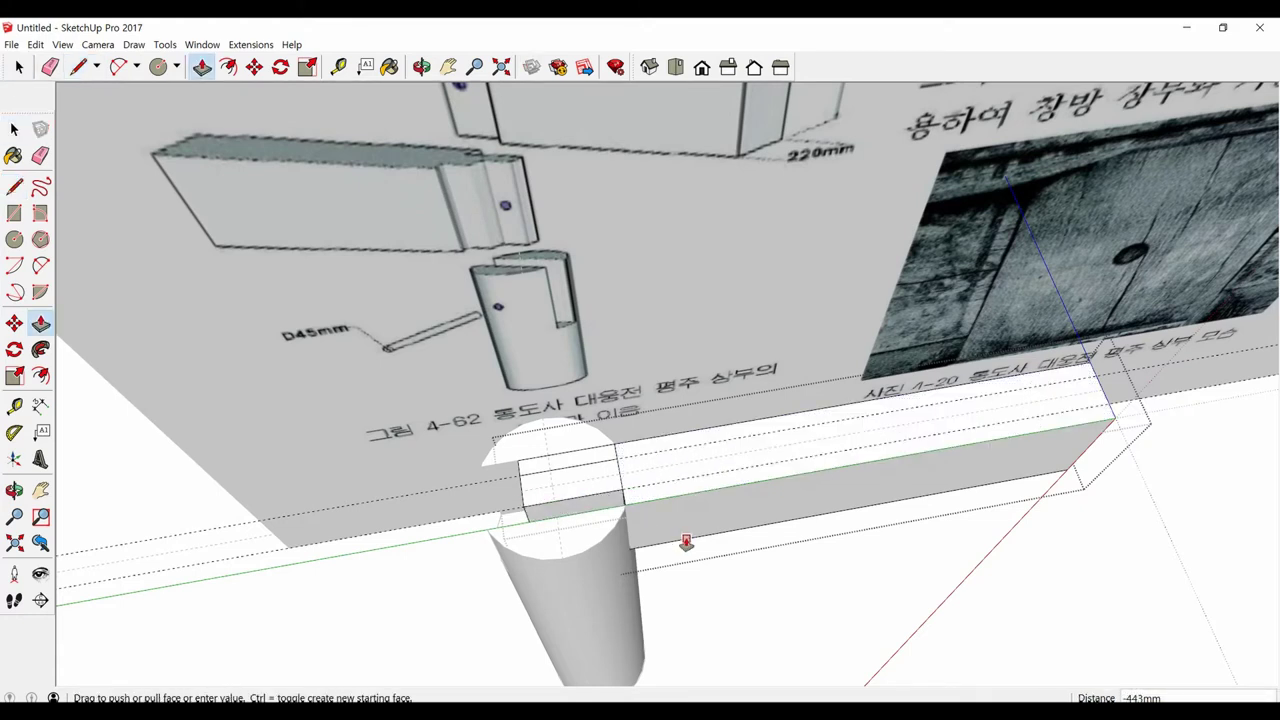
click(686, 541)
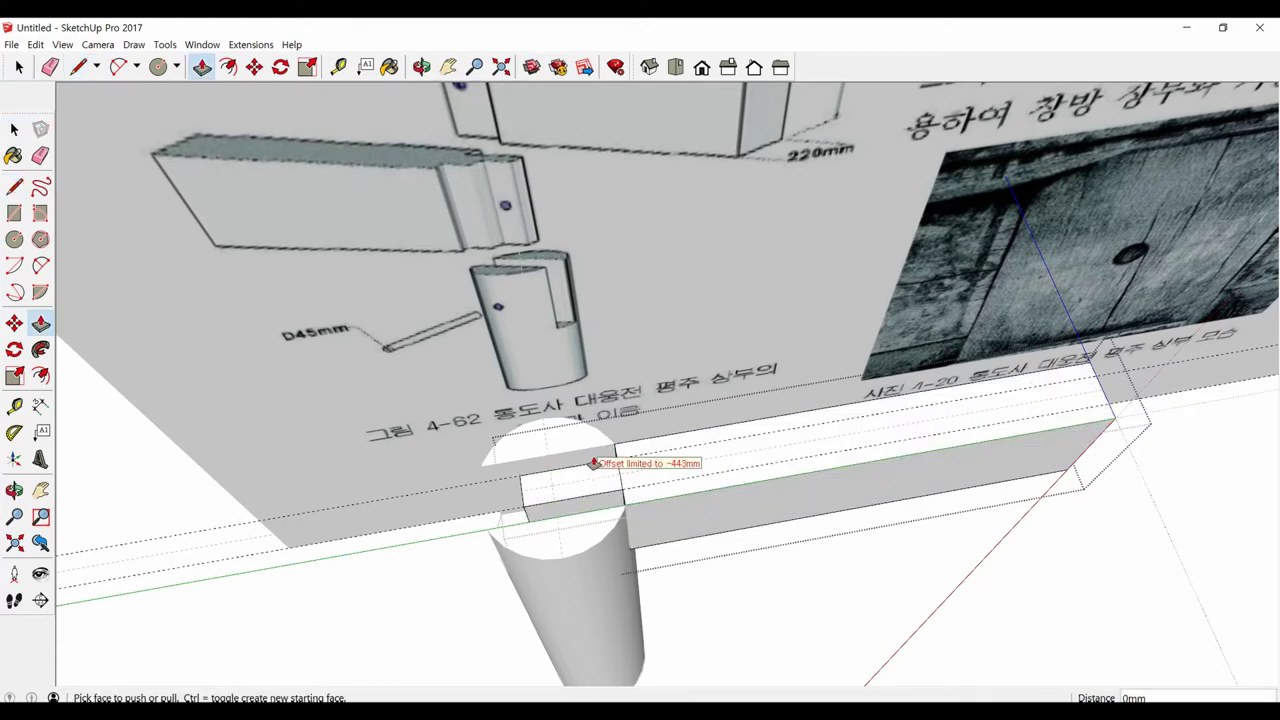
Step: Erase the leftover edge along the beam top and inspect the joint
key(e)
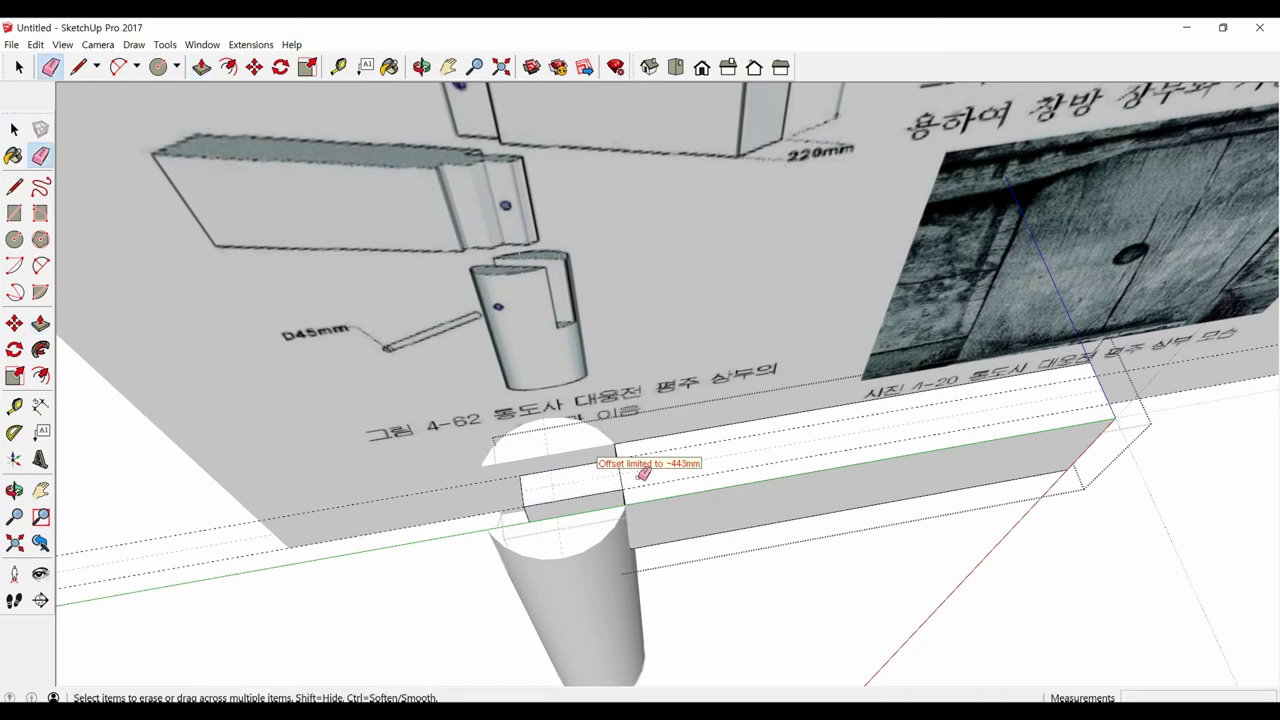
mouse_move(626, 466)
middle_down()
mouse_move(637, 483)
mouse_move(795, 505)
middle_up()
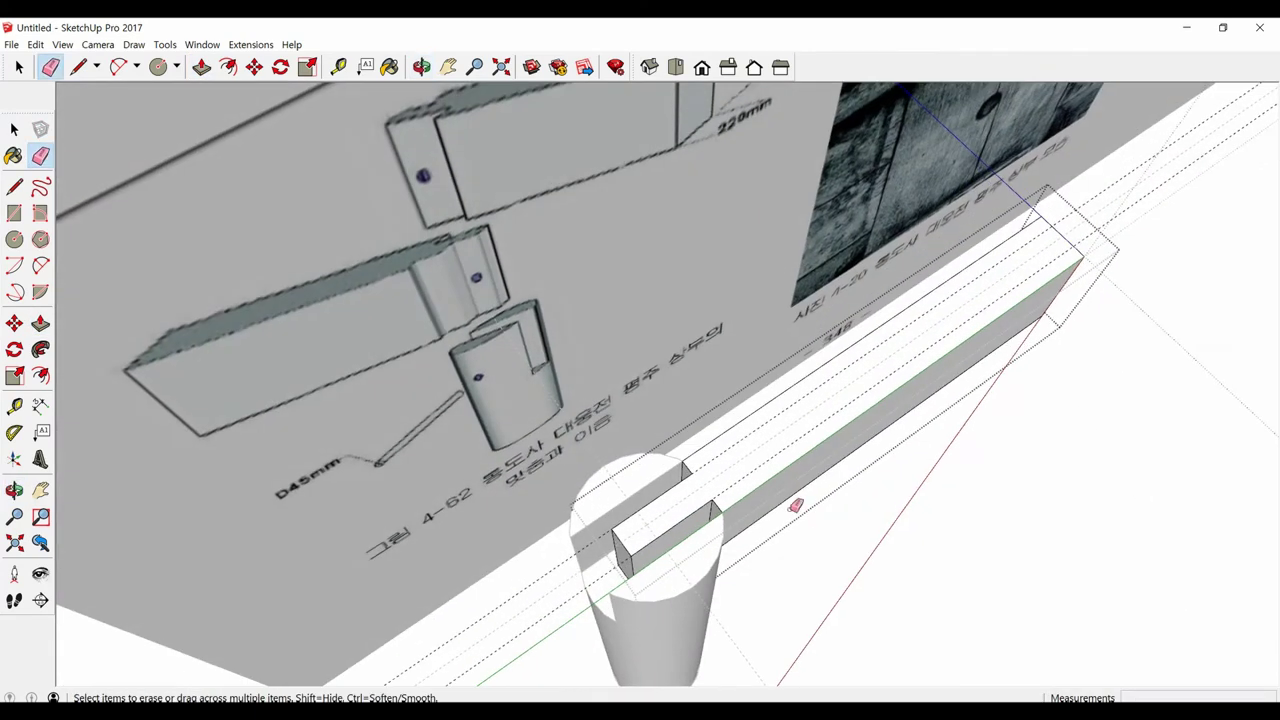
click(727, 450)
scroll(731, 480, down, 3)
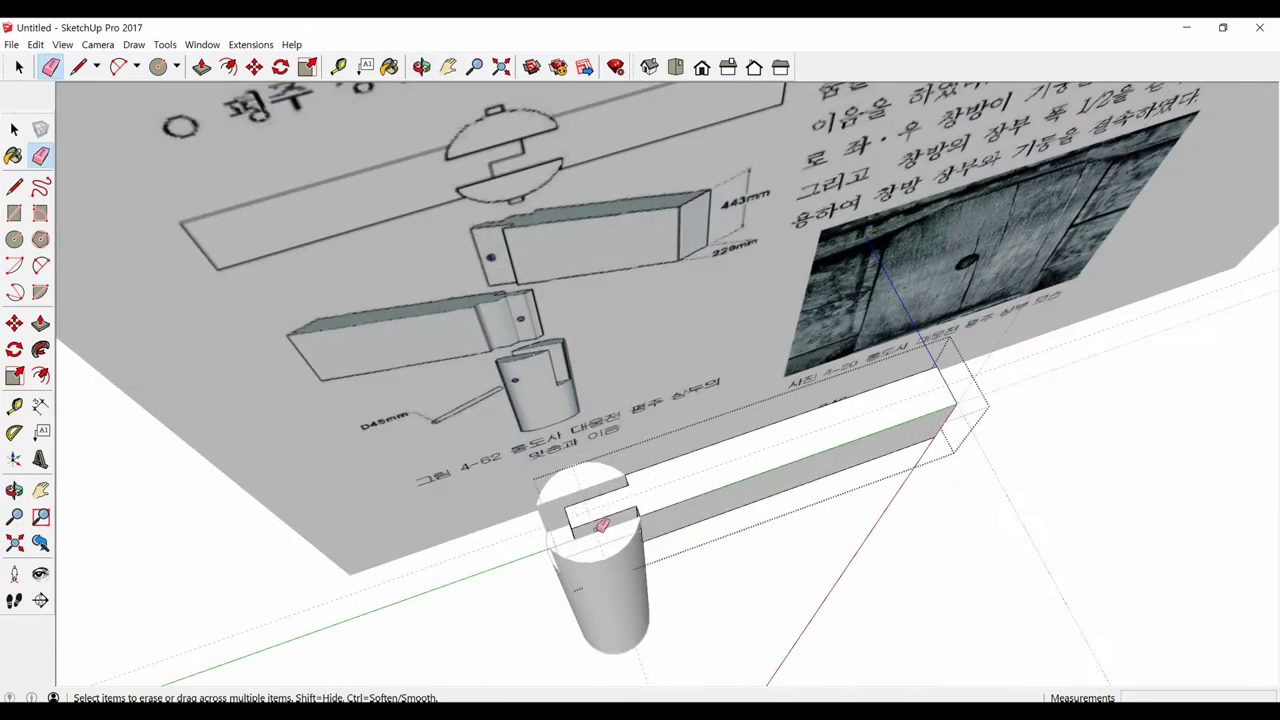
scroll(674, 549, down, 2)
middle_drag(674, 549, 603, 563)
scroll(603, 563, up, 2)
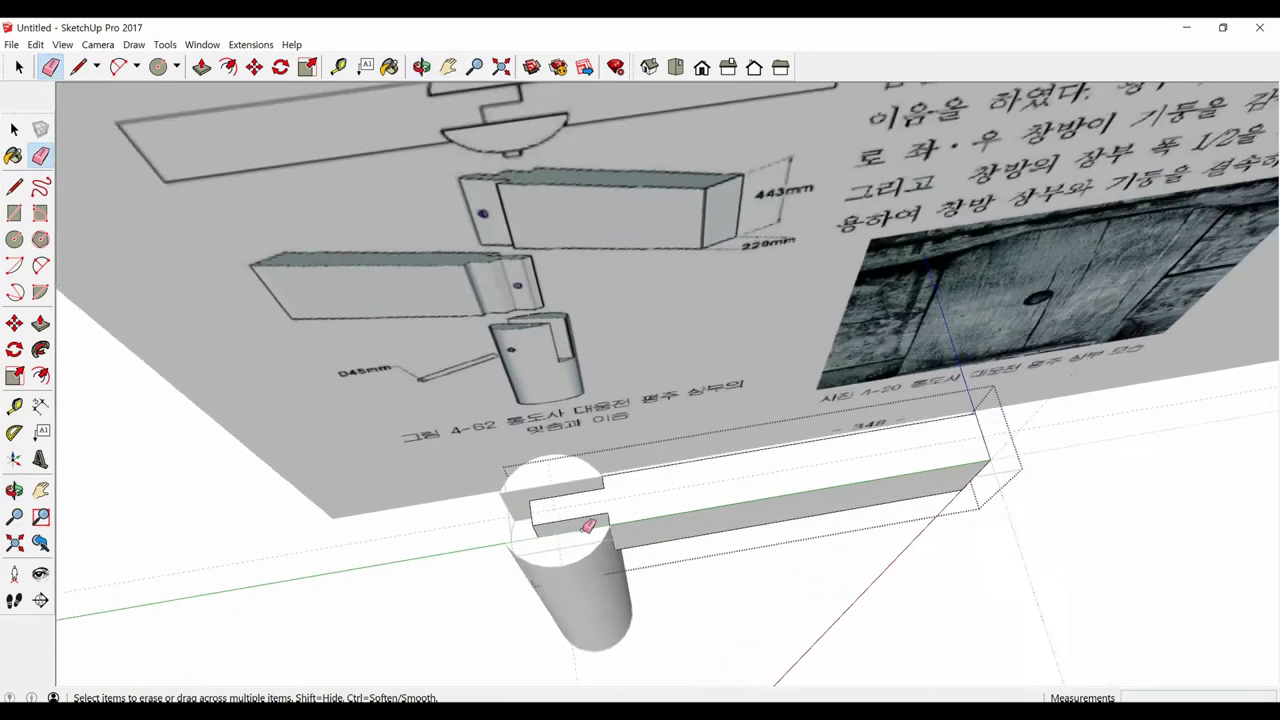
scroll(575, 514, down, 2)
middle_drag(575, 514, 578, 519)
scroll(560, 503, up, 2)
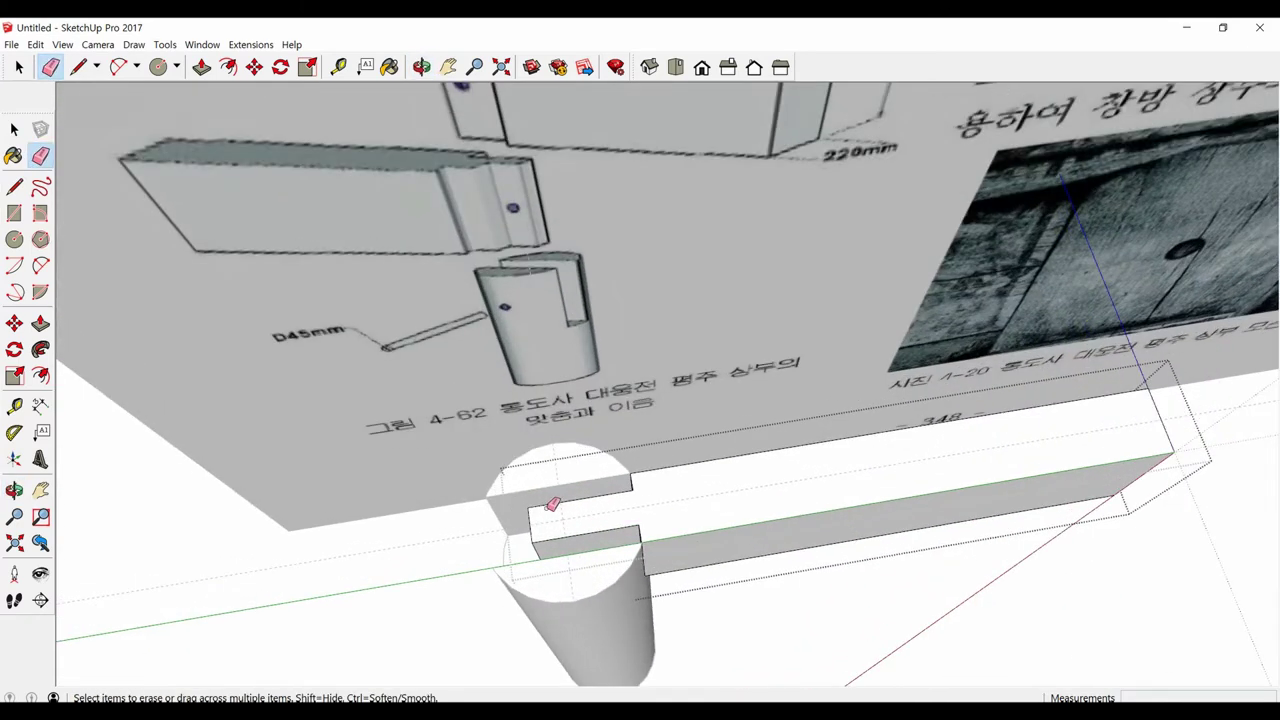
scroll(552, 505, up, 1)
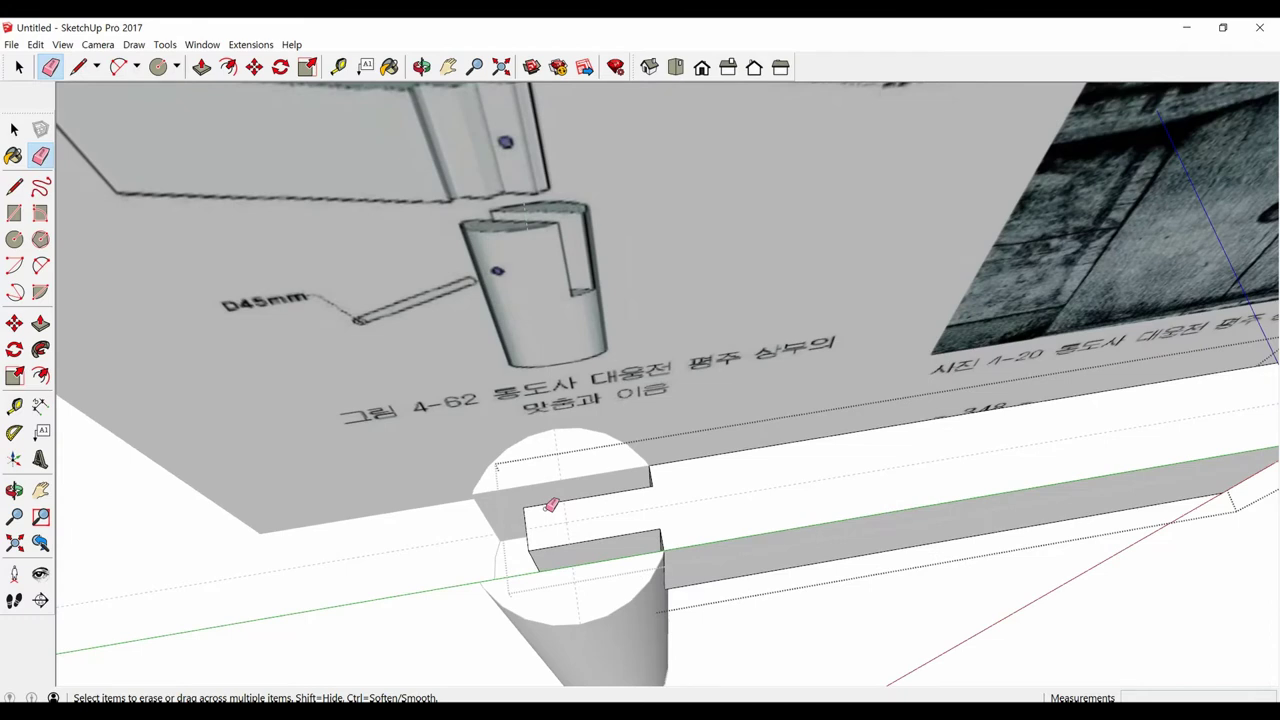
Step: Measure 161mm from the notch corner and draw an edge closing a face inside the notch
key(t)
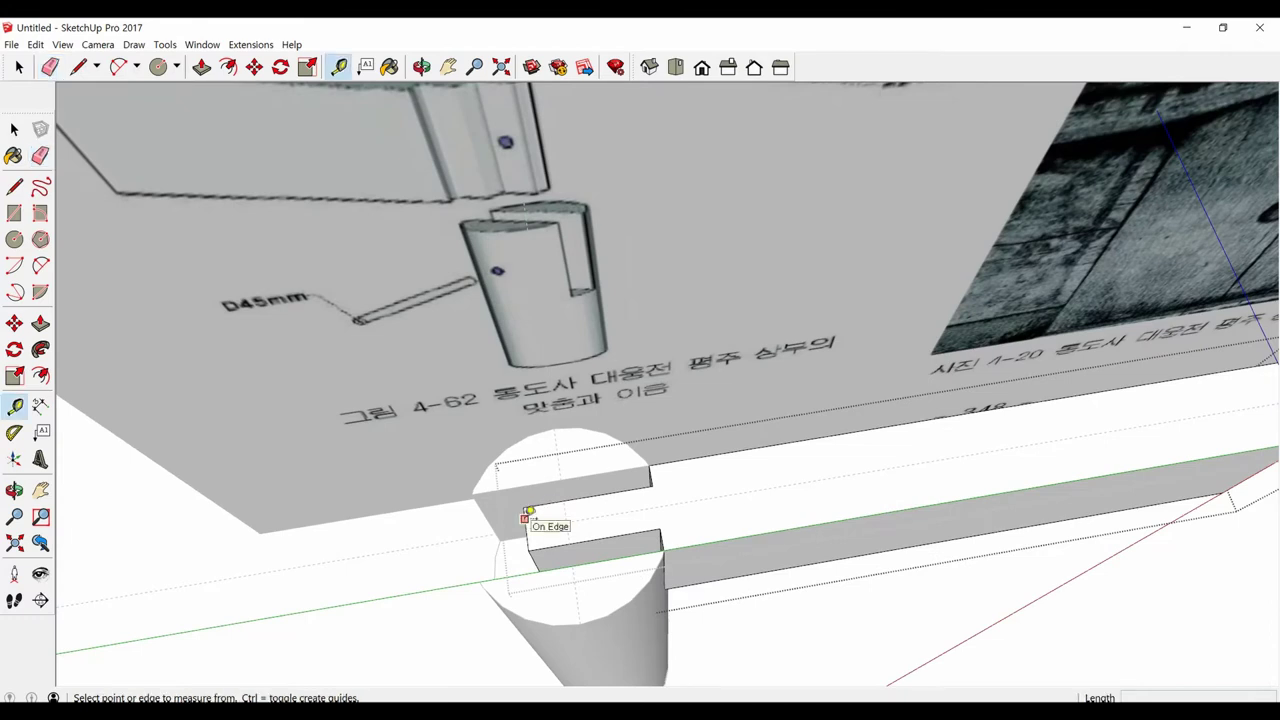
click(524, 517)
scroll(570, 510, up, 1)
click(604, 485)
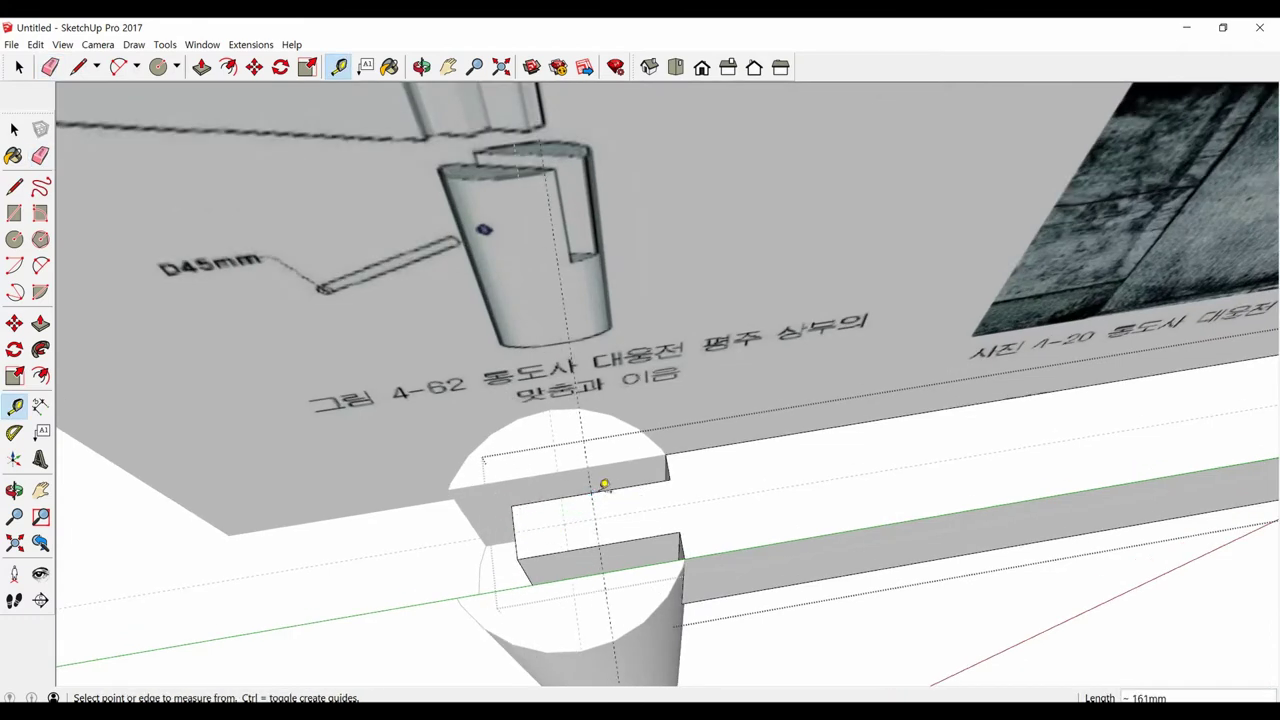
key(l)
click(595, 518)
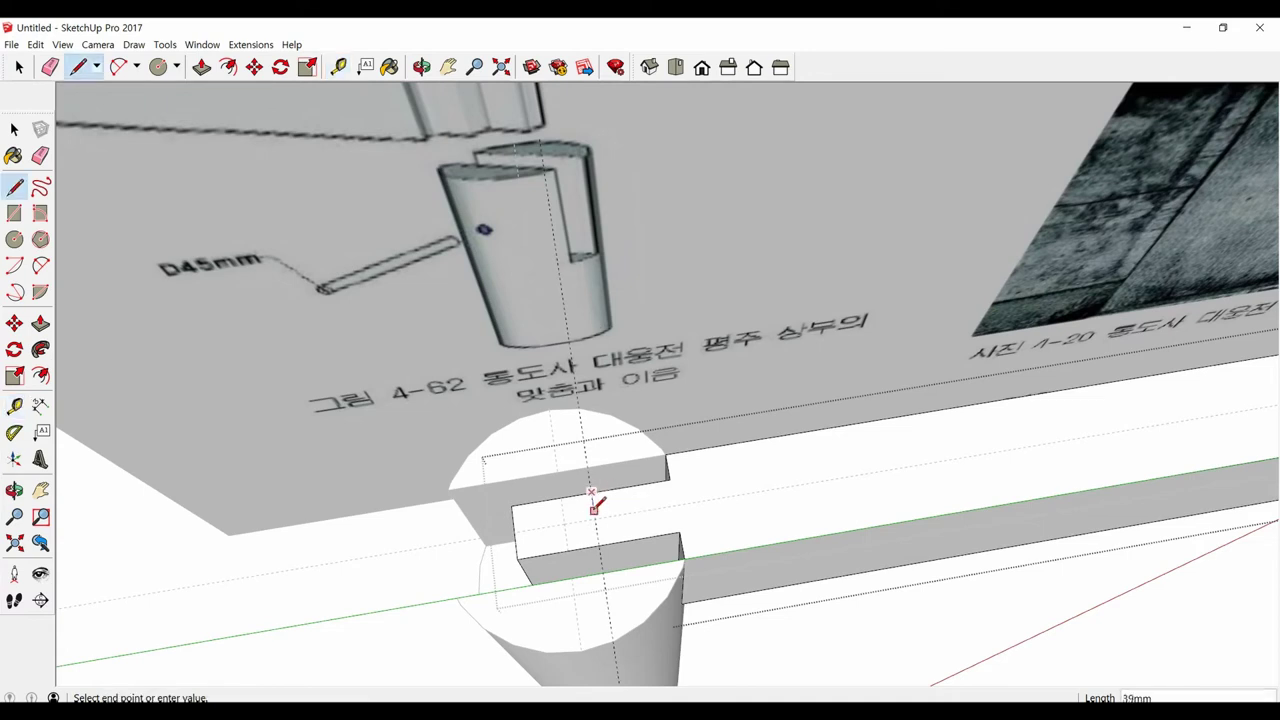
click(515, 530)
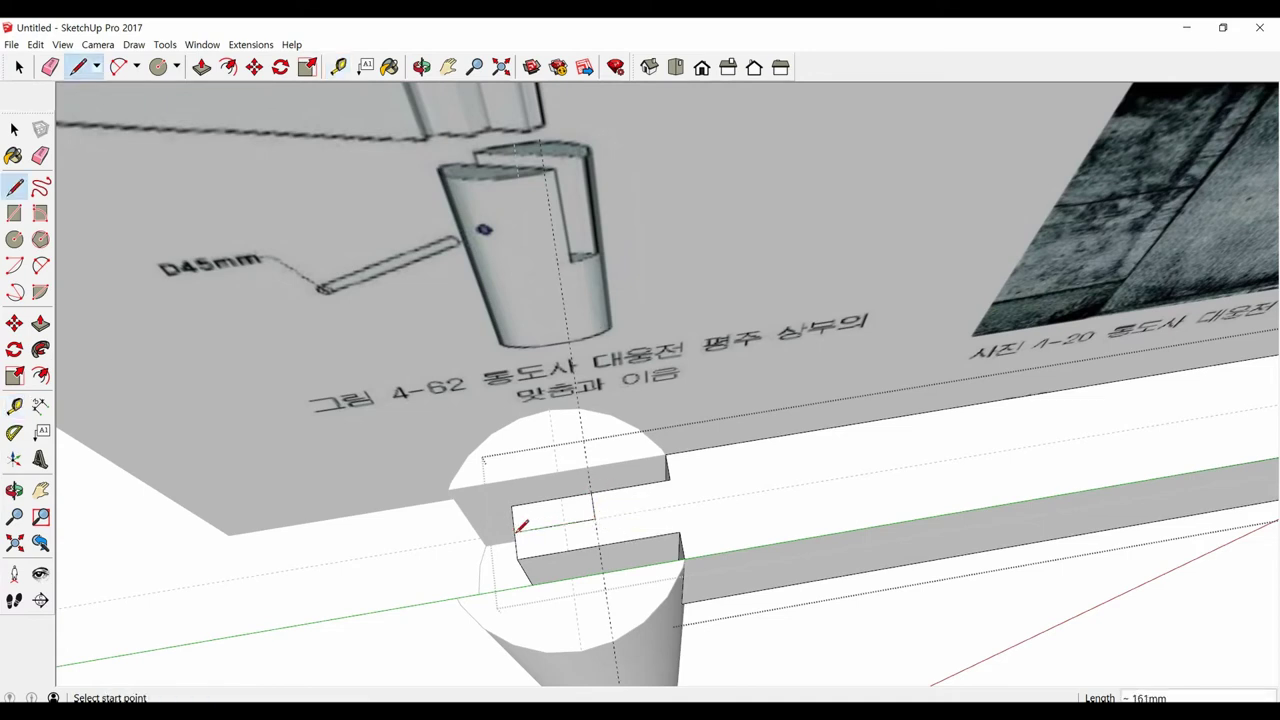
key(space)
Step: Push/Pull the new notch face away to remove the small block
click(545, 518)
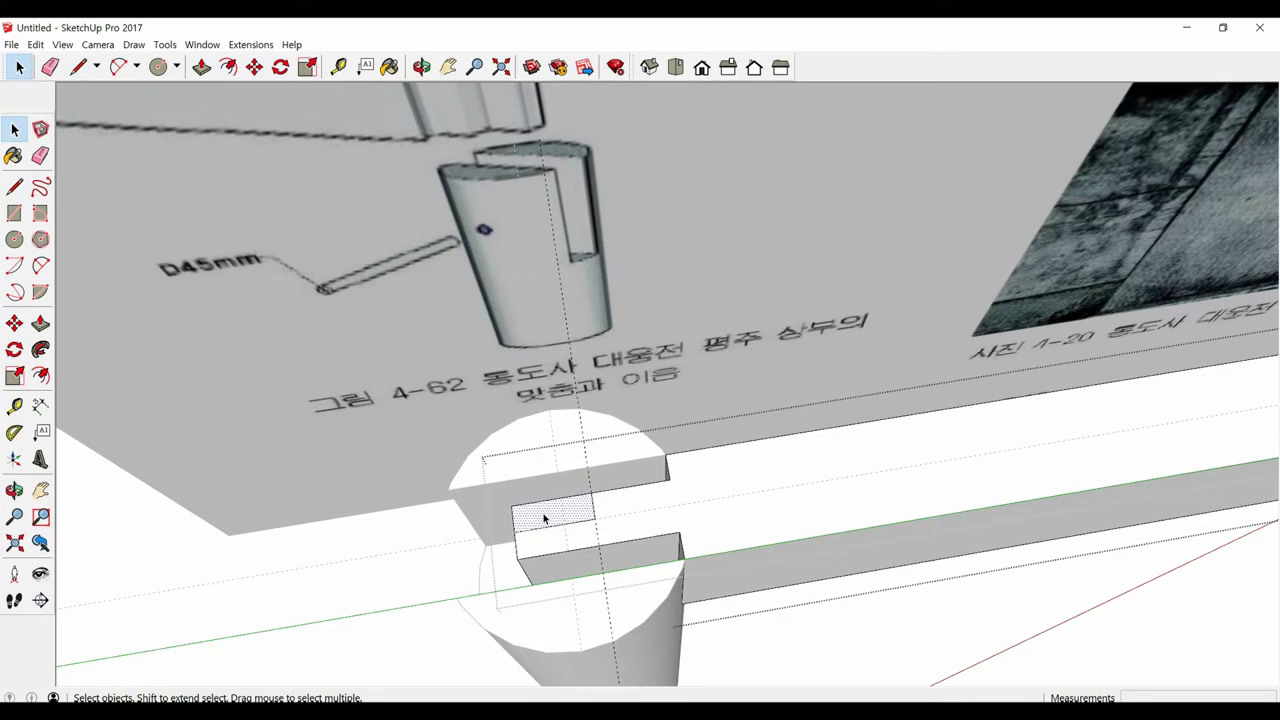
key(p)
click(545, 518)
click(714, 594)
key(space)
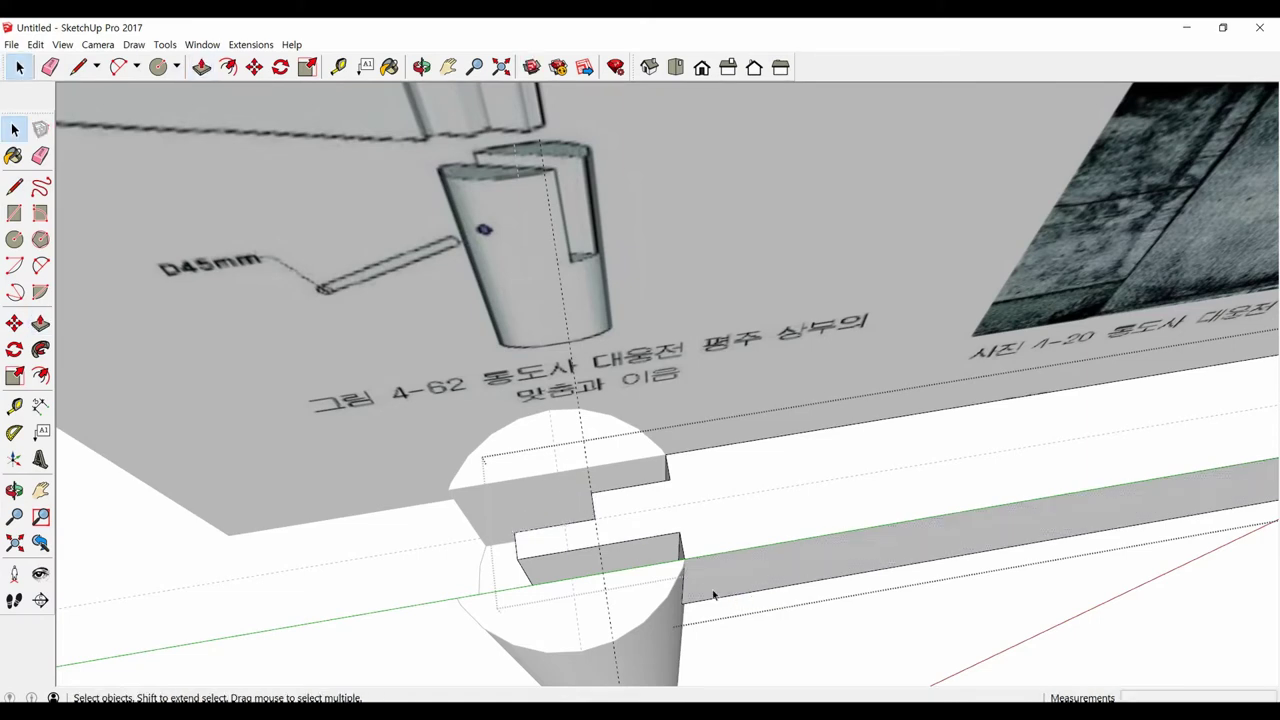
middle_drag(714, 594, 902, 643)
Step: Rotate a copy of the notched beam 180° about the column centre
click(847, 458)
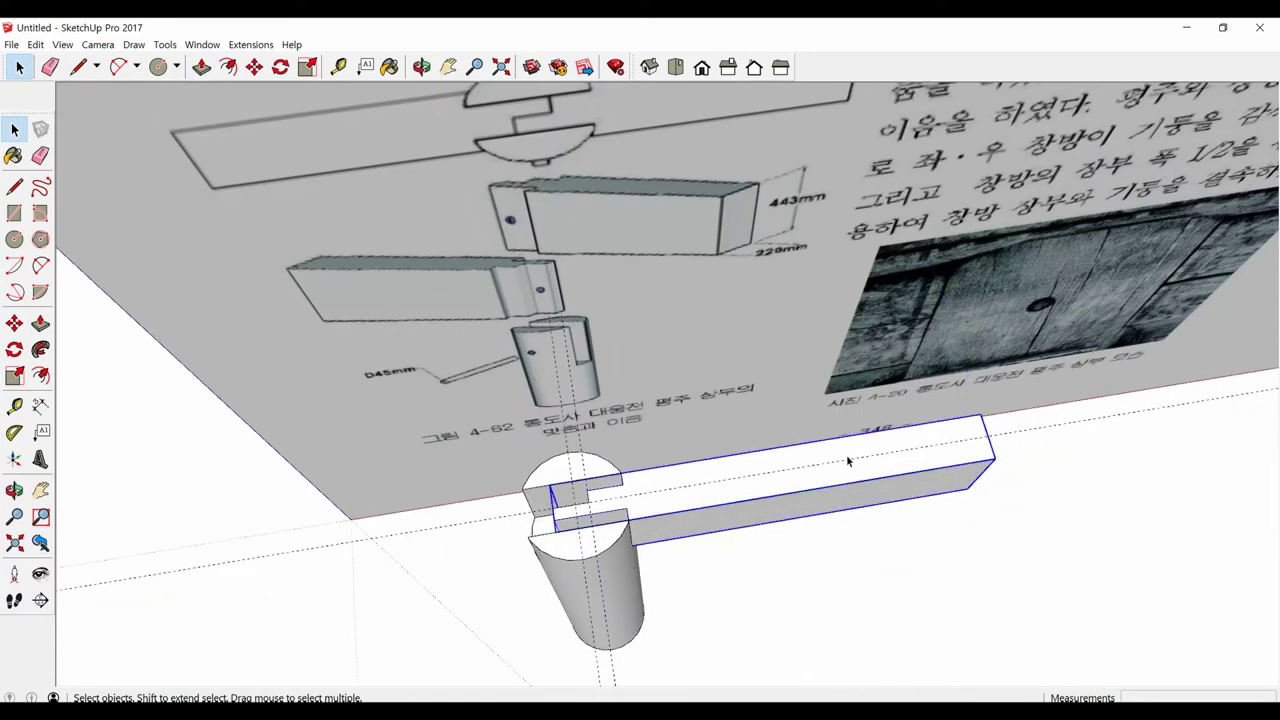
scroll(846, 456, down, 3)
shift+middle_drag(843, 460, 800, 556)
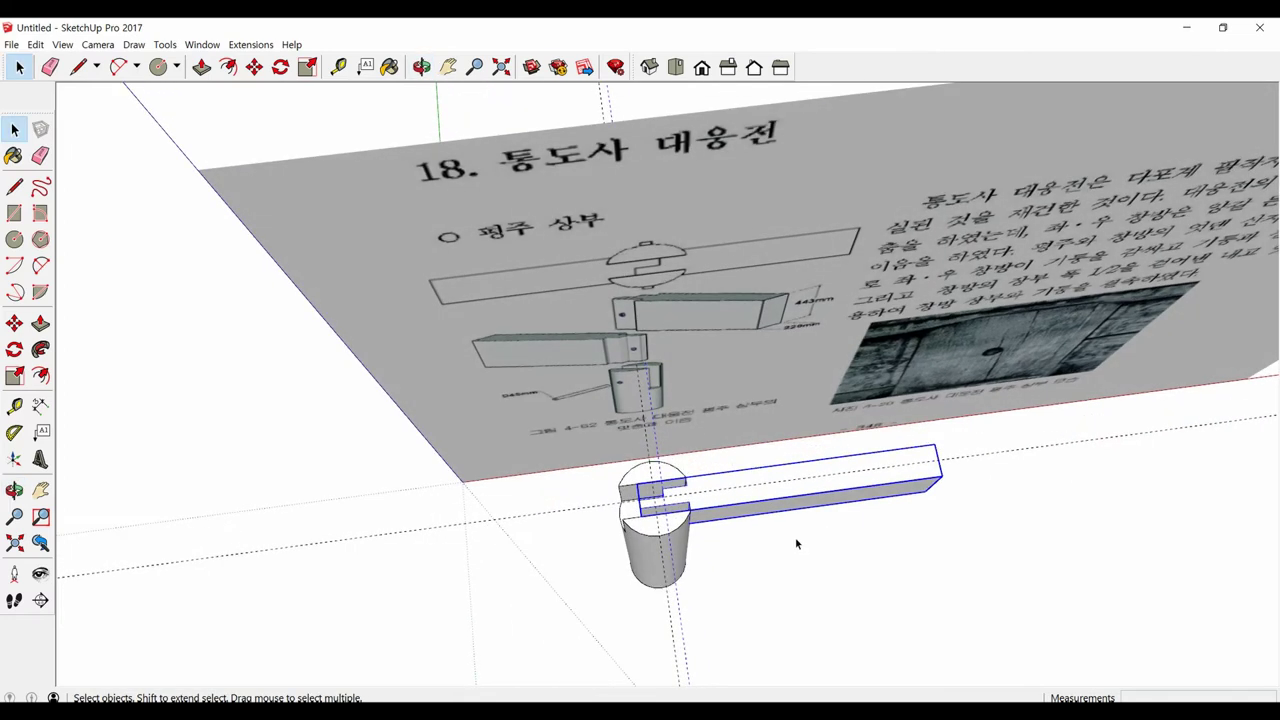
scroll(700, 500, up, 4)
scroll(600, 530, up, 2)
key(q)
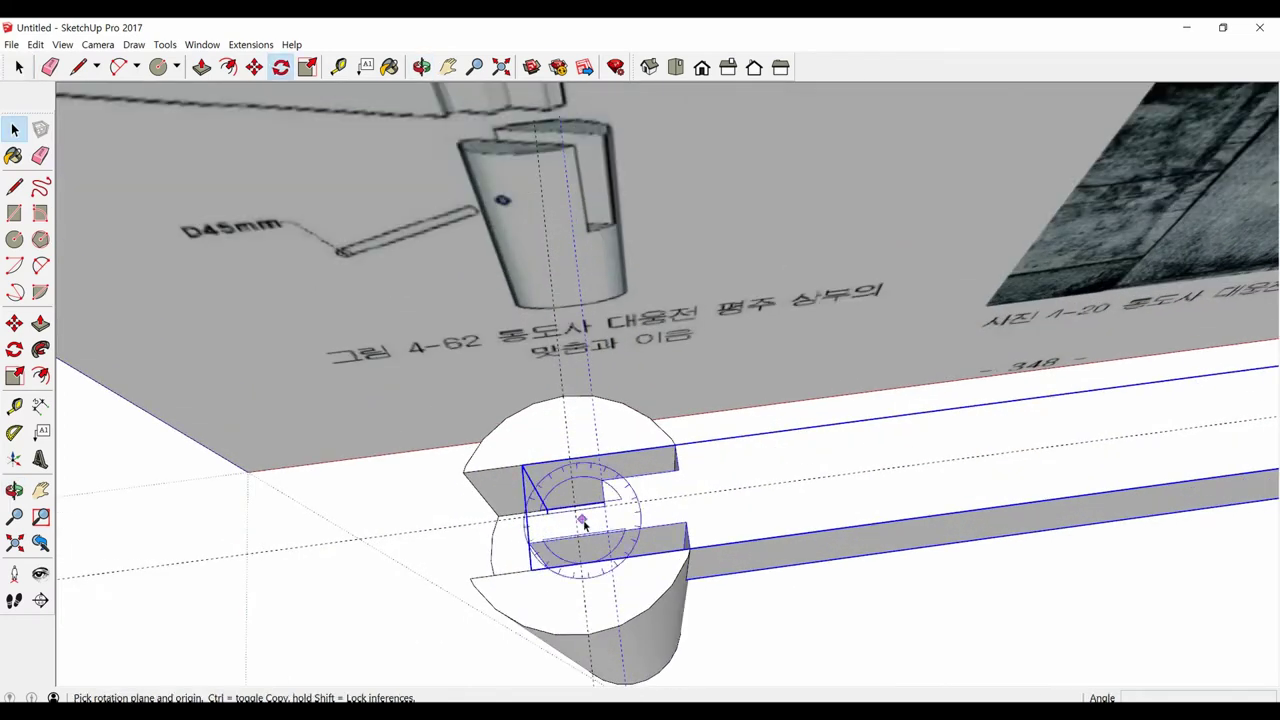
click(573, 510)
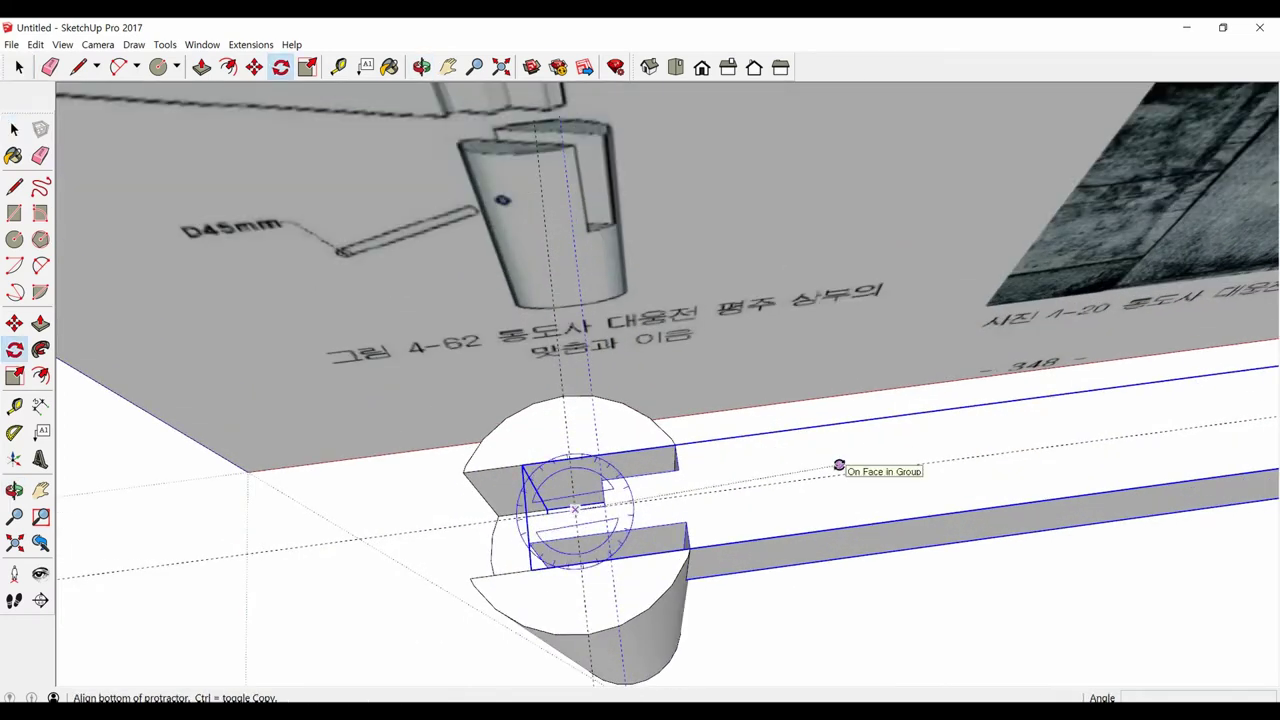
click(839, 464)
text(180)
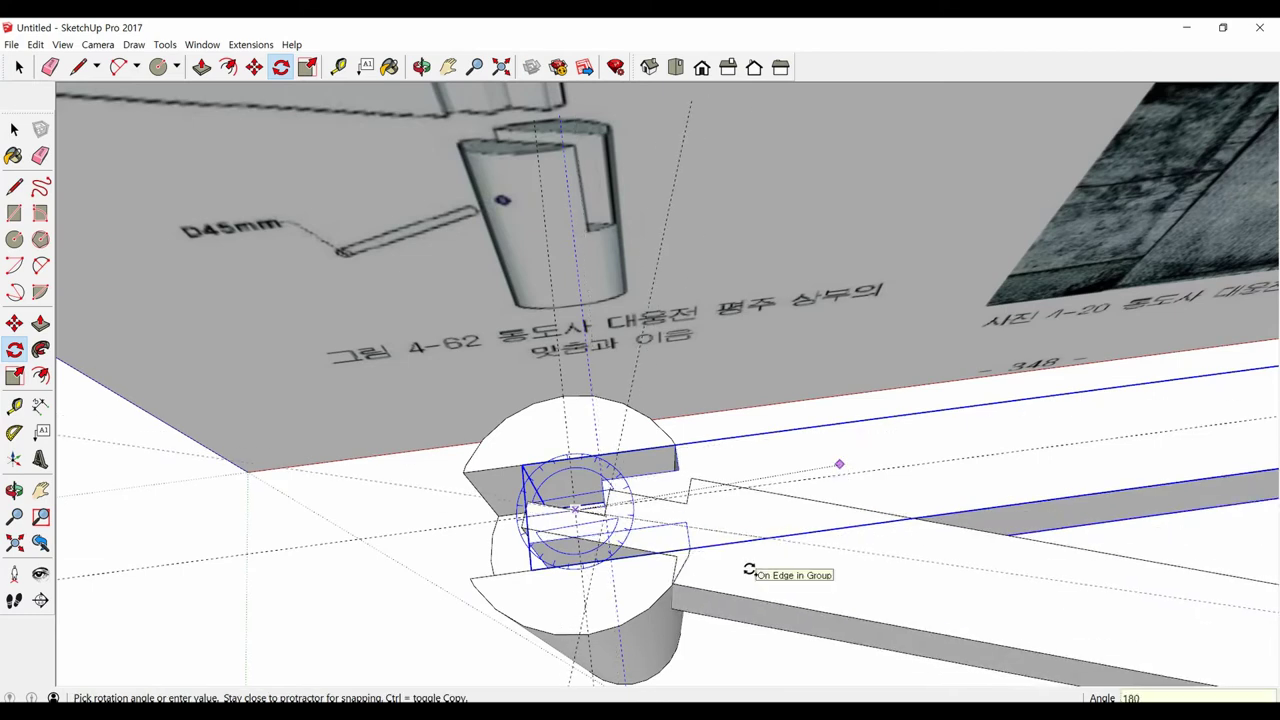
key(Return)
key(space)
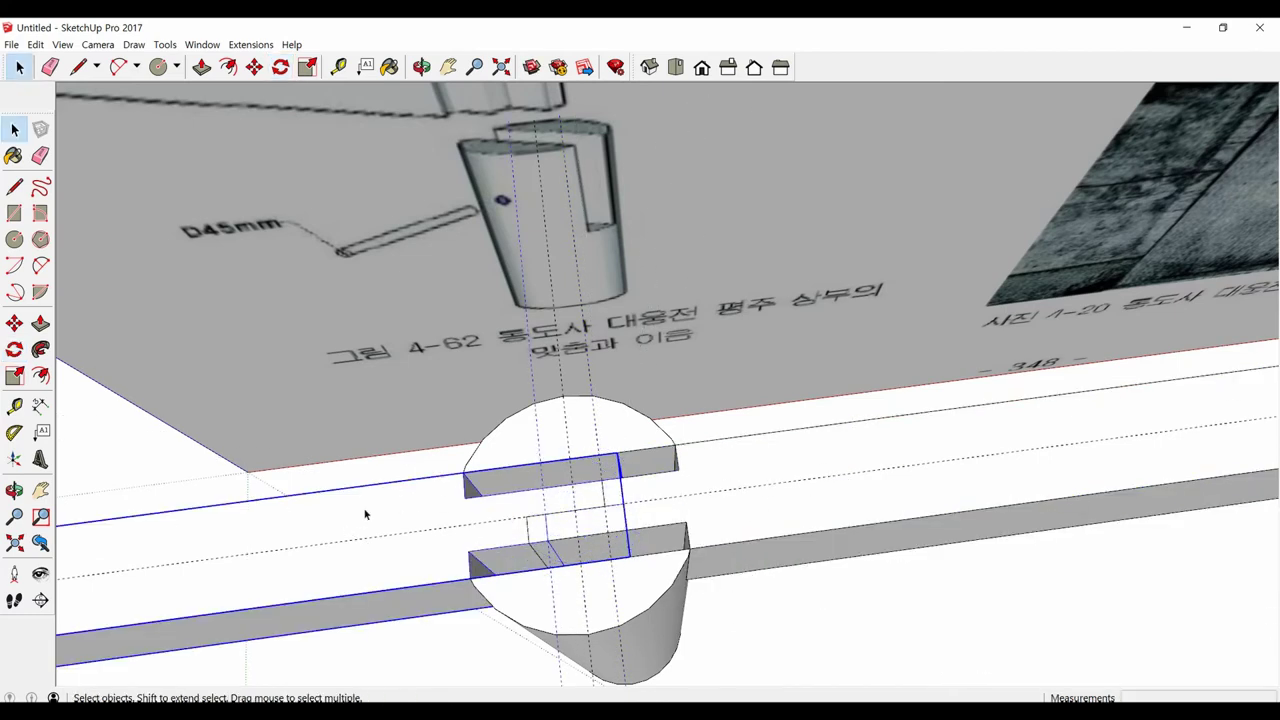
Step: Flip the copied beam group along its green axis
right_click(365, 514)
mouse_move(409, 435)
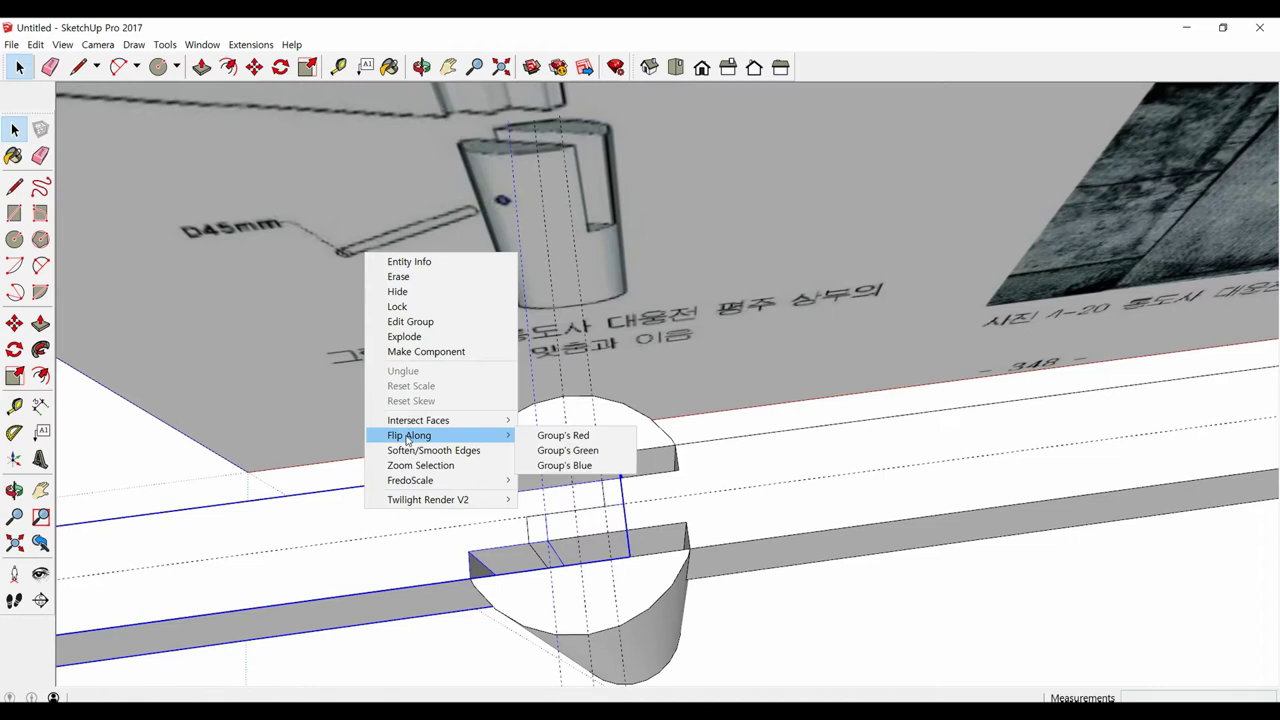
click(567, 450)
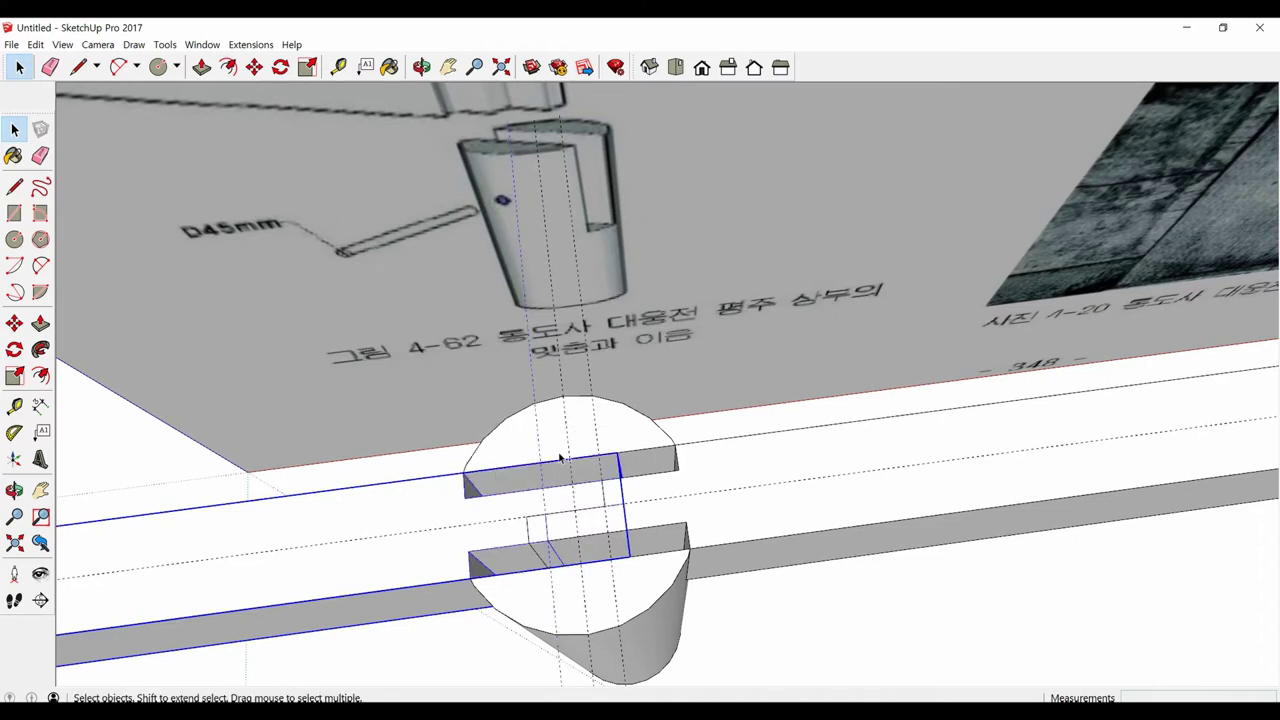
middle_drag(430, 514, 665, 458)
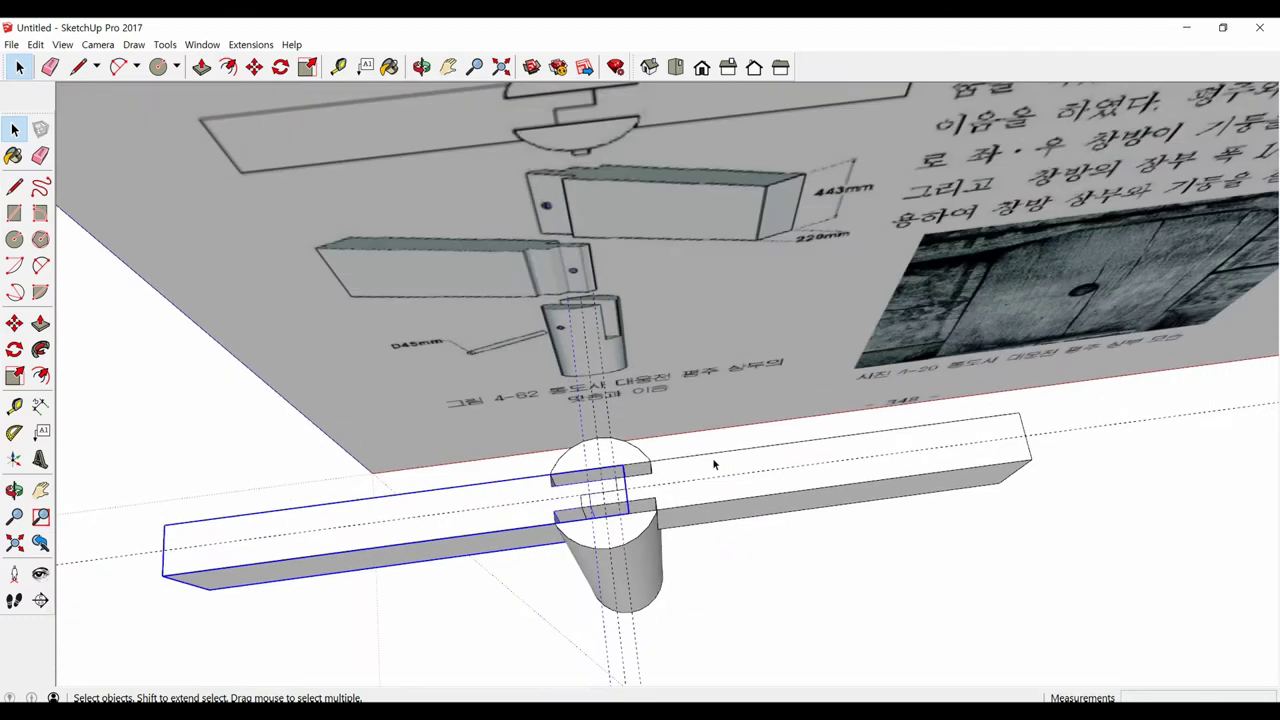
scroll(571, 477, up, 3)
scroll(557, 477, up, 2)
right_click(557, 480)
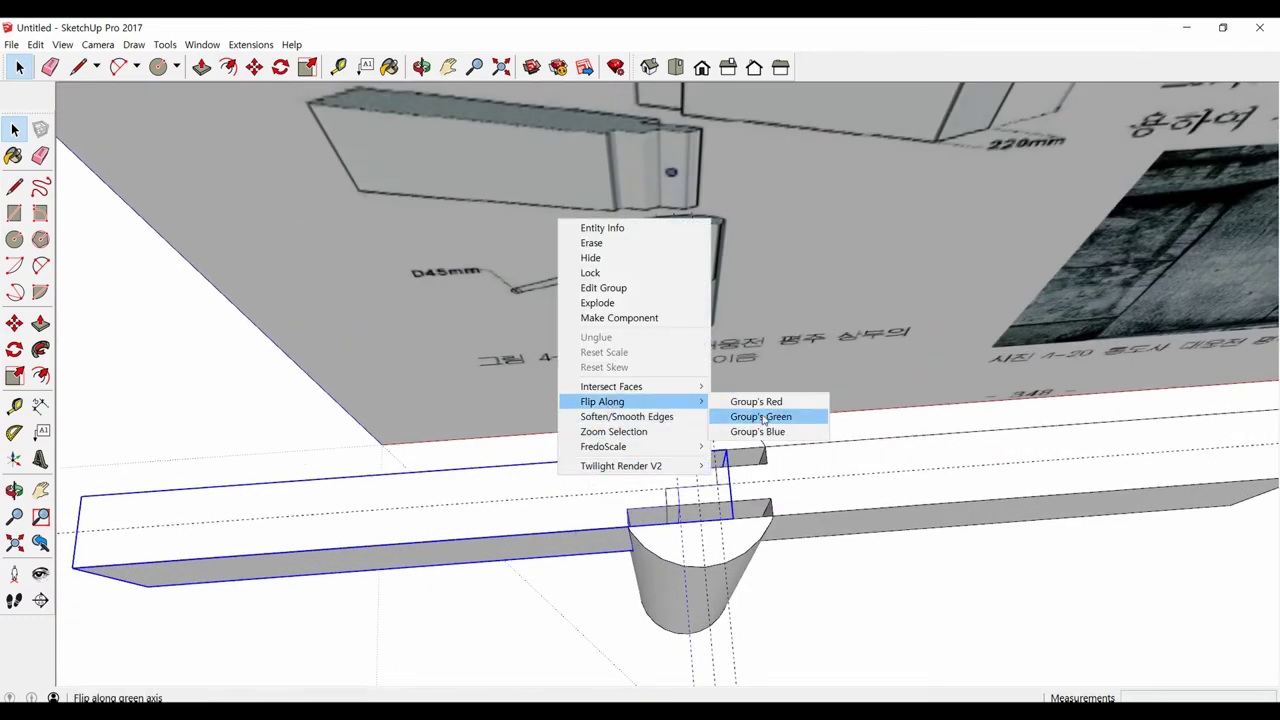
click(762, 420)
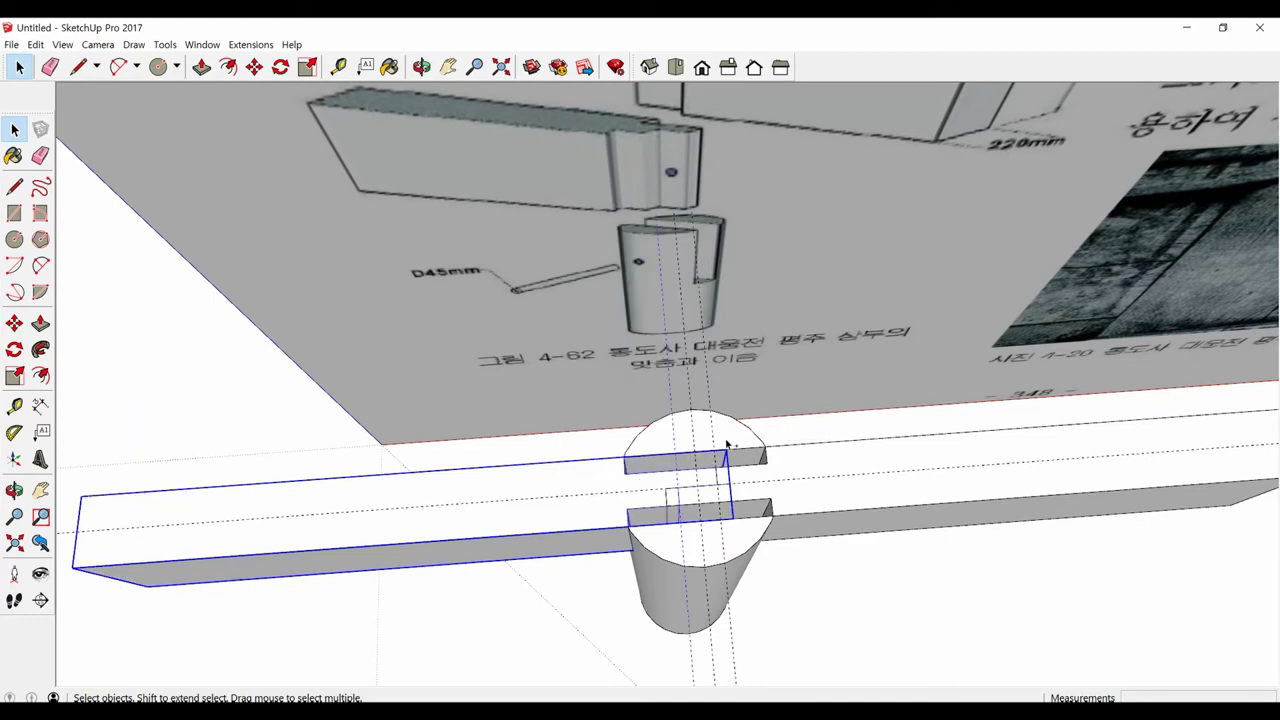
Step: Flip the beam group along its blue axis so the notches interlock
right_click(565, 500)
click(489, 480)
right_click(489, 480)
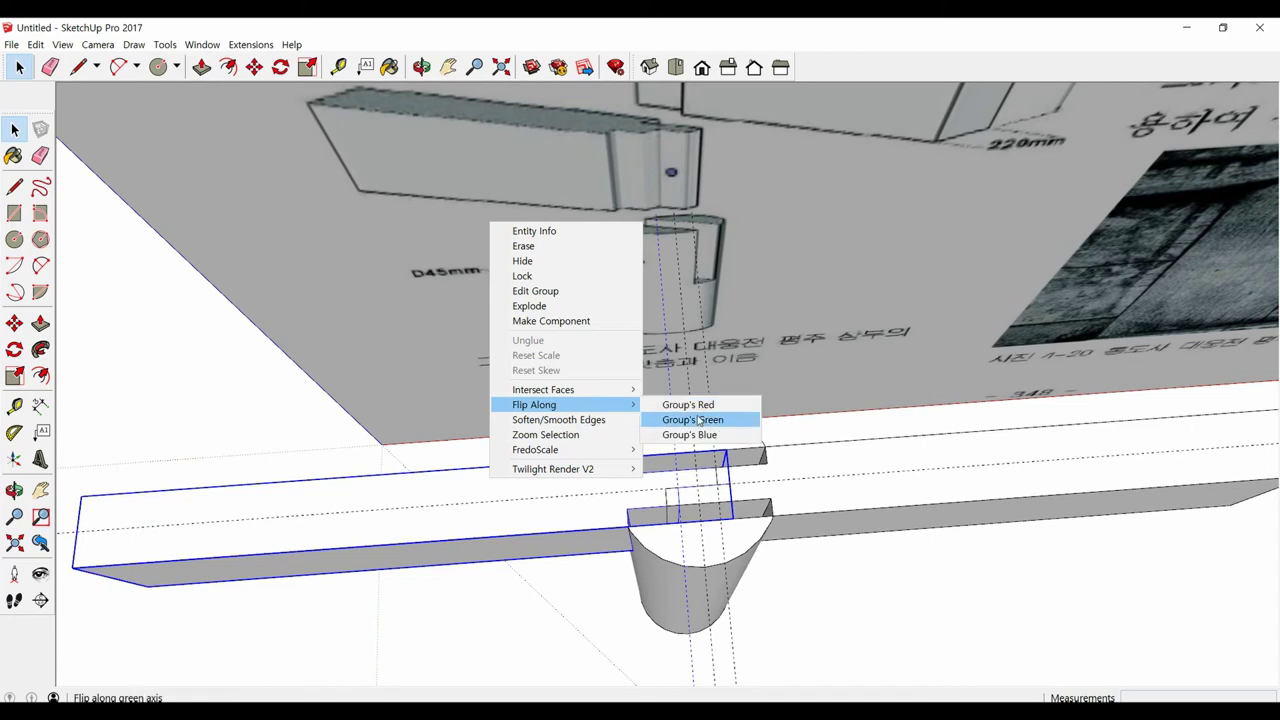
click(705, 435)
middle_drag(697, 502, 955, 521)
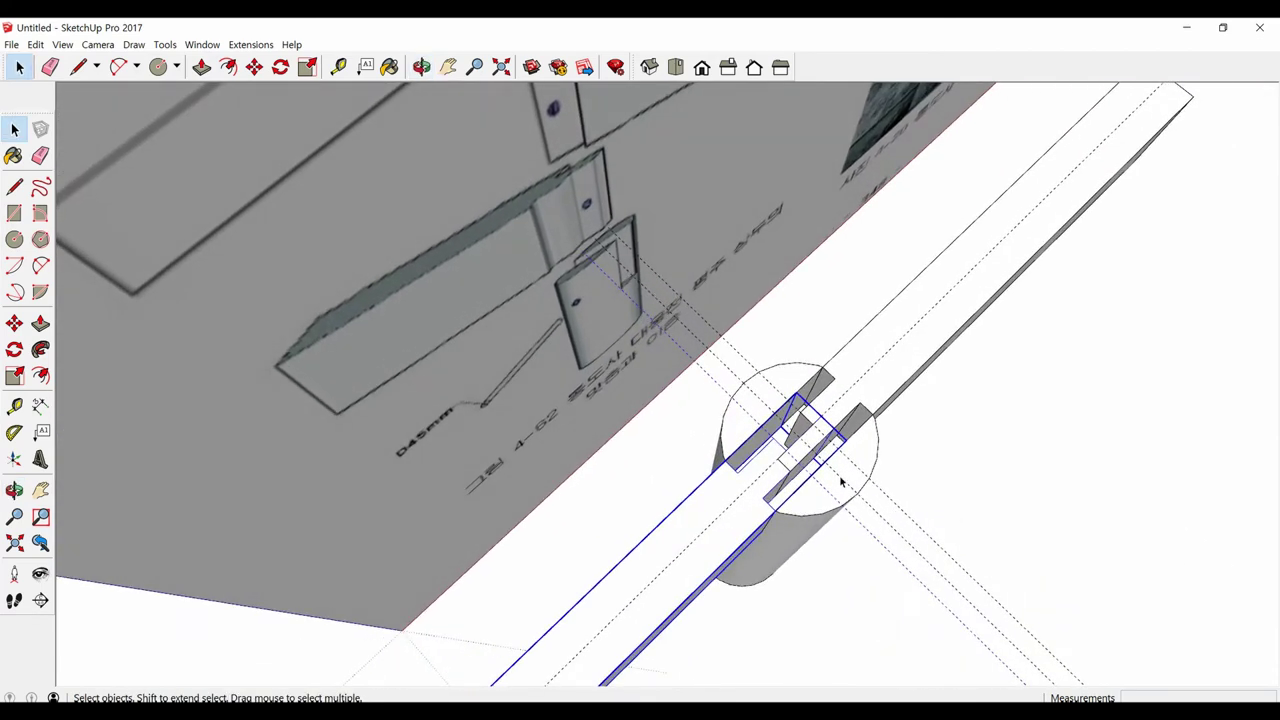
mouse_move(841, 483)
middle_down()
mouse_move(823, 430)
mouse_move(795, 431)
middle_up()
scroll(823, 430, up, 2)
scroll(812, 437, up, 1)
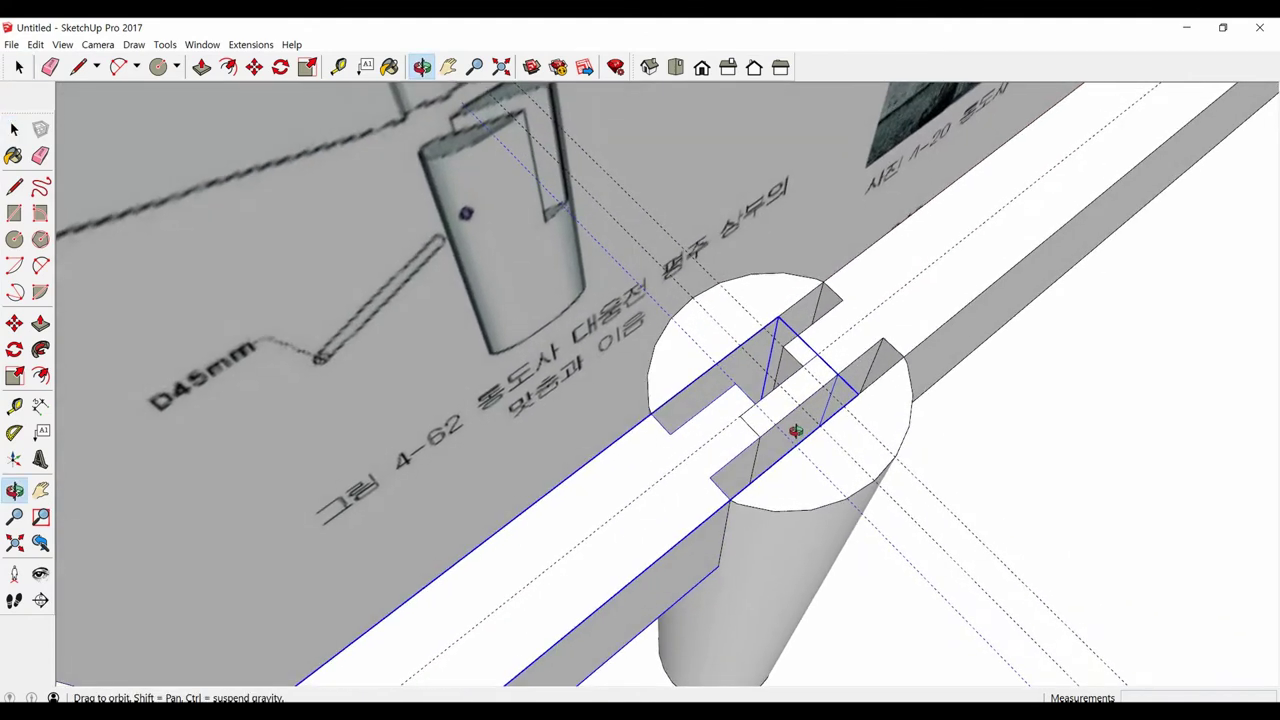
scroll(795, 431, down, 2)
mouse_move(795, 431)
middle_down()
mouse_move(870, 333)
mouse_move(951, 325)
middle_up()
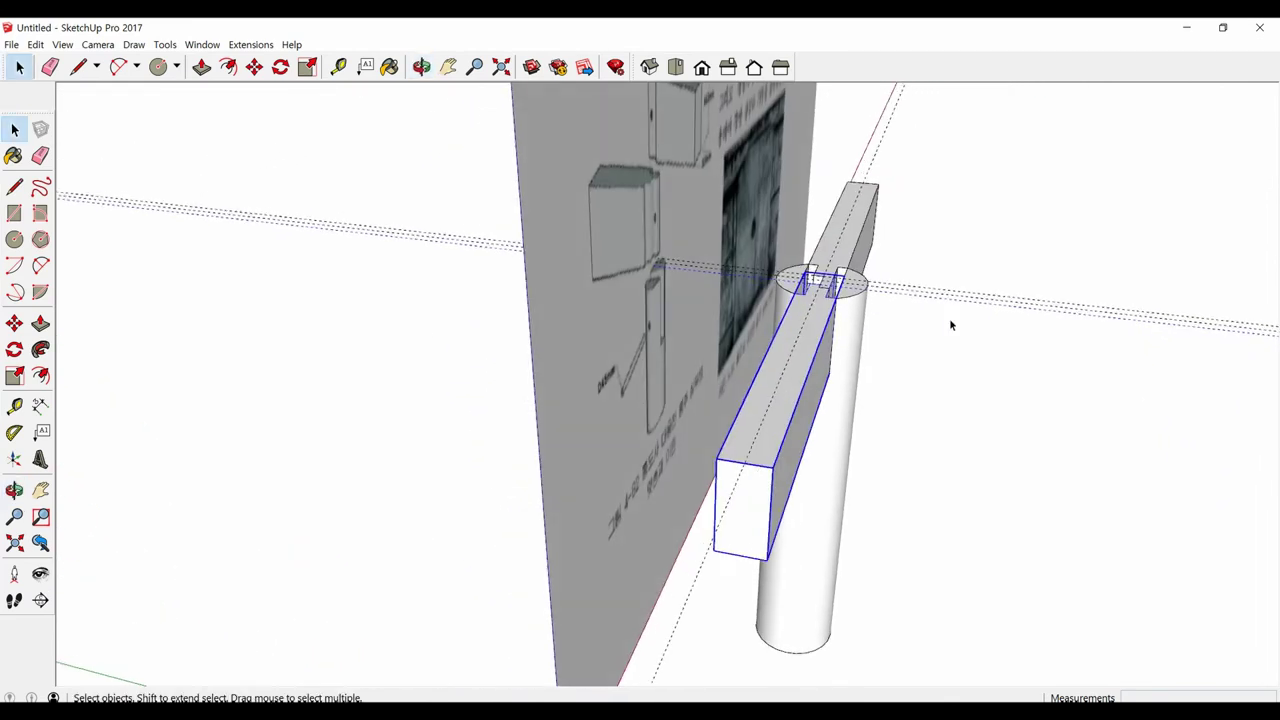
middle_click(758, 502)
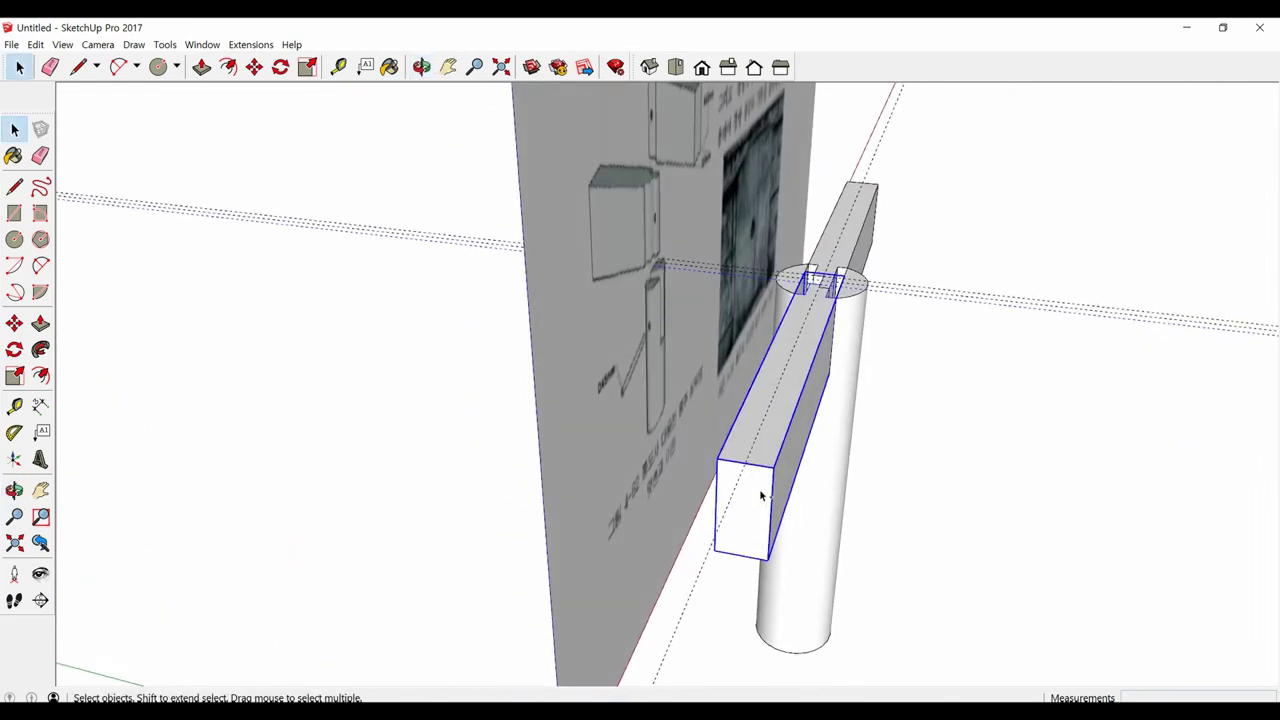
mouse_move(761, 495)
middle_down()
mouse_move(734, 500)
mouse_move(851, 338)
mouse_move(779, 404)
middle_up()
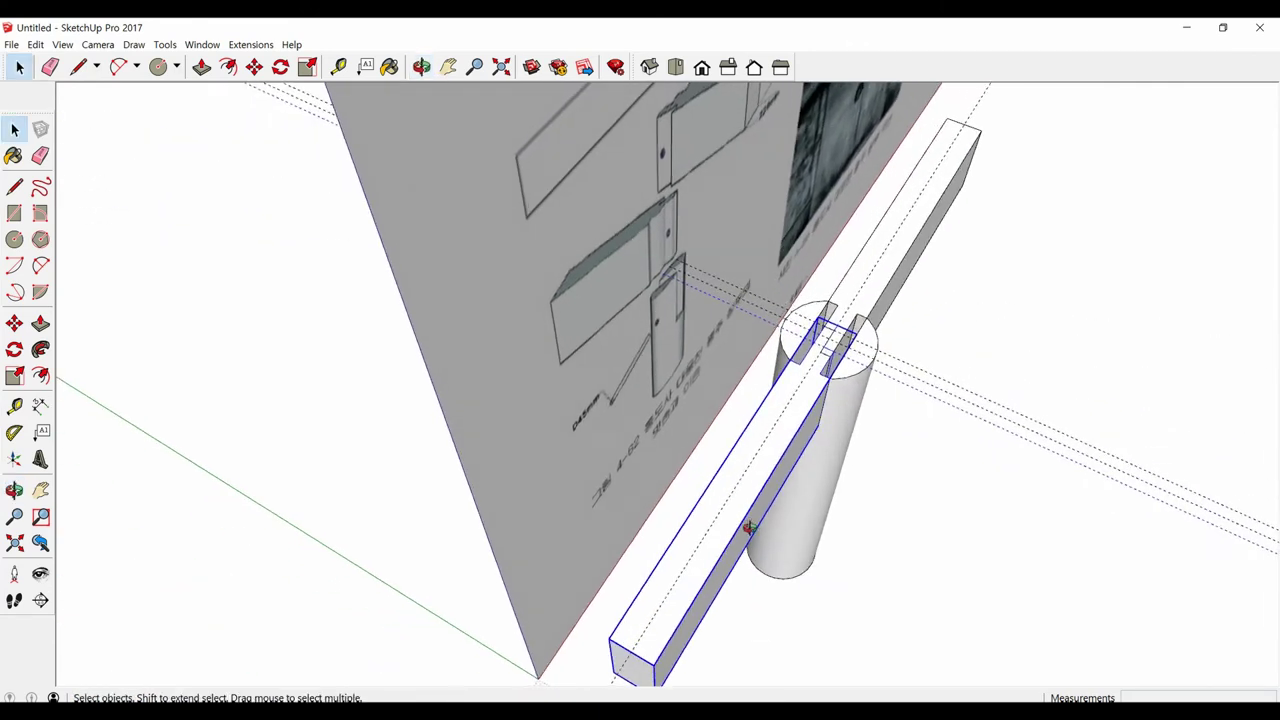
scroll(779, 404, up, 2)
scroll(779, 404, up, 2)
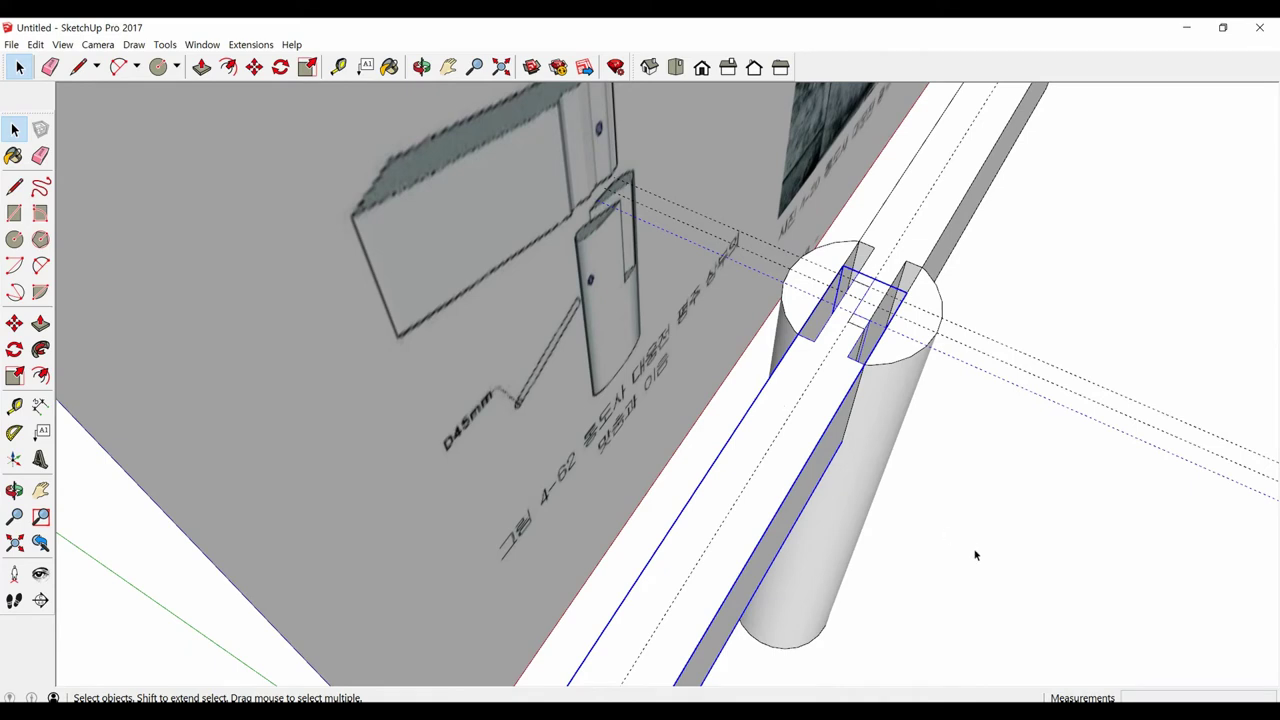
scroll(975, 555, down, 3)
mouse_move(651, 563)
middle_down()
mouse_move(626, 551)
mouse_move(443, 580)
middle_up()
scroll(598, 488, up, 3)
Step: Push/Pull the cut face on the column top by 55mm
scroll(636, 494, up, 3)
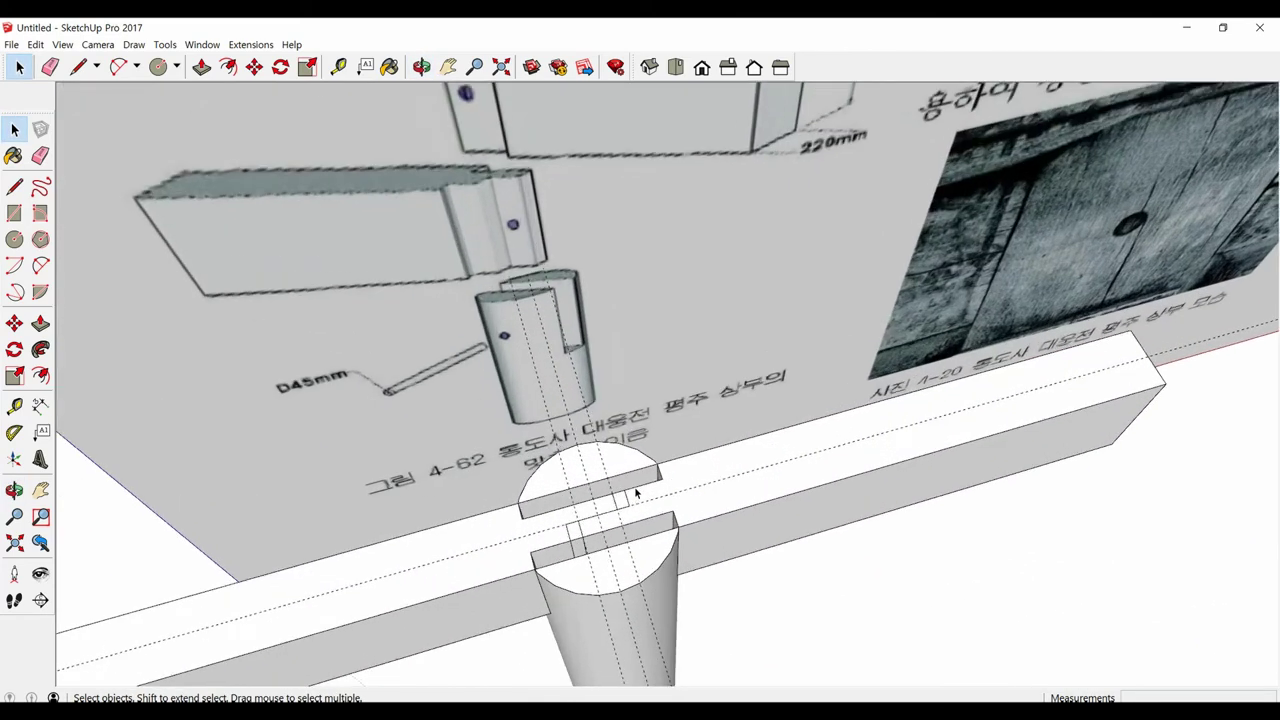
scroll(636, 493, up, 2)
scroll(630, 492, up, 2)
scroll(625, 492, up, 2)
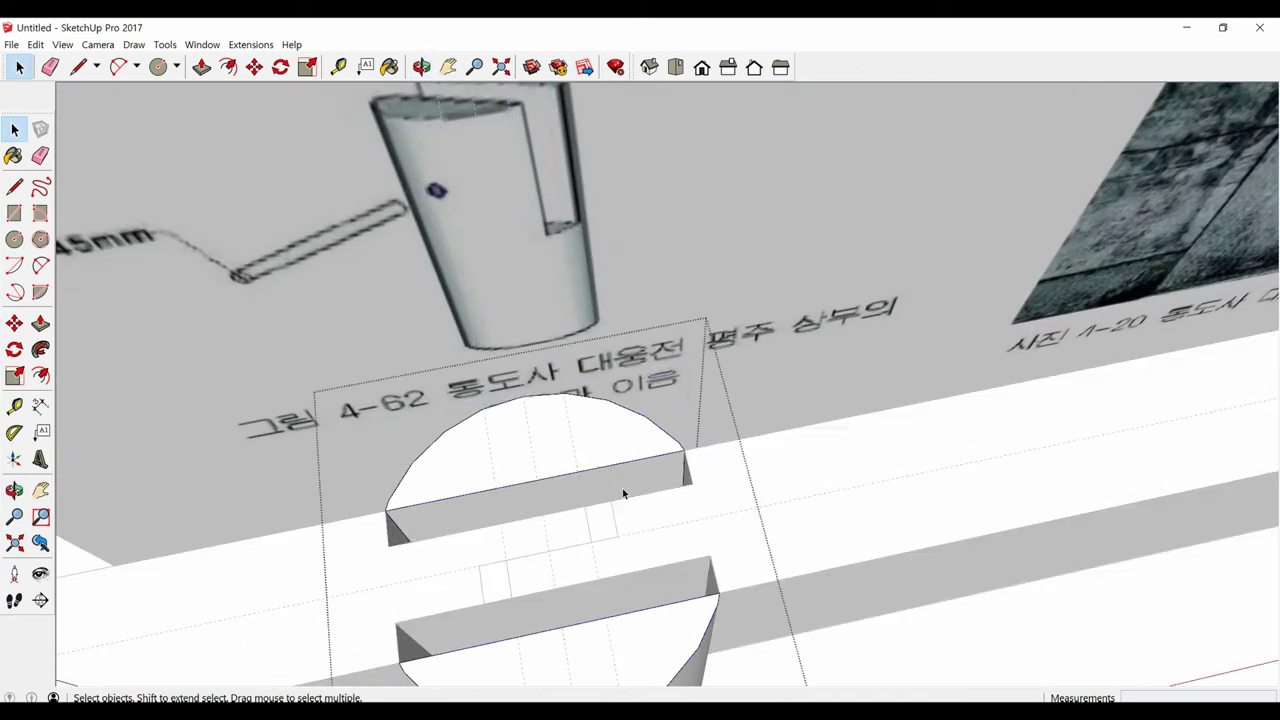
click(629, 469)
scroll(629, 469, down, 2)
scroll(620, 500, down, 2)
scroll(616, 516, down, 2)
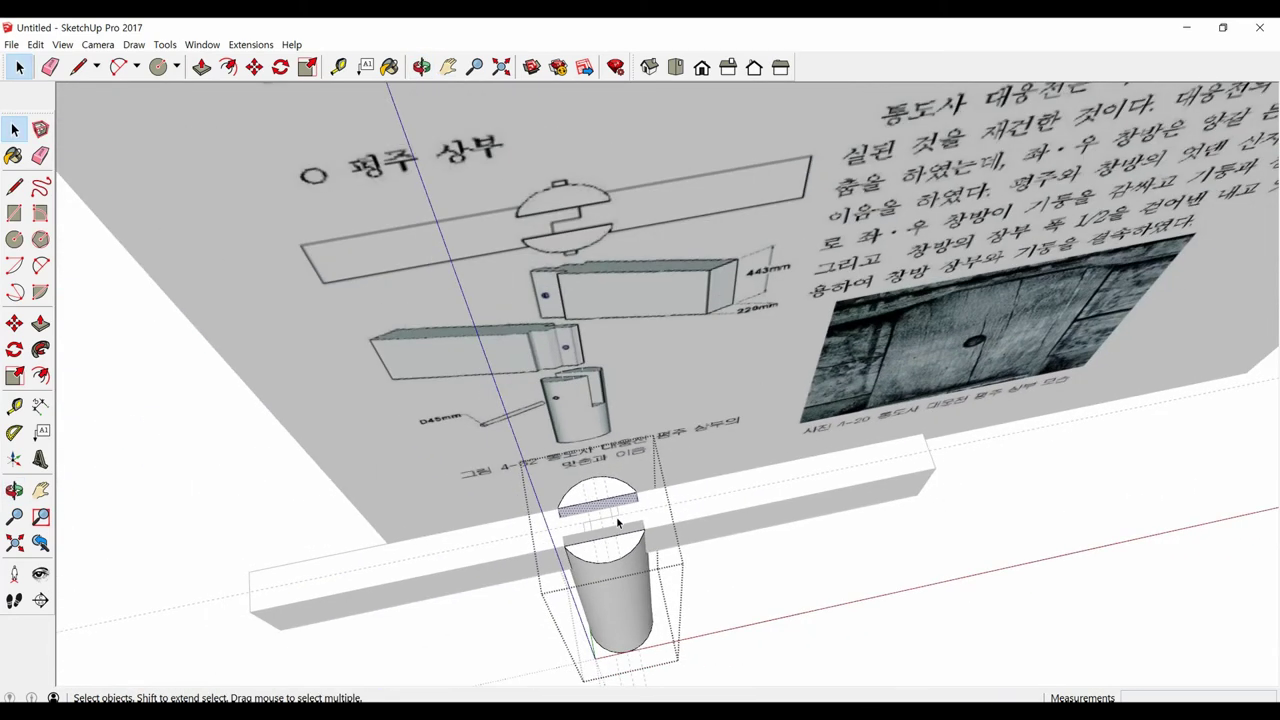
scroll(615, 513, up, 2)
scroll(615, 512, up, 2)
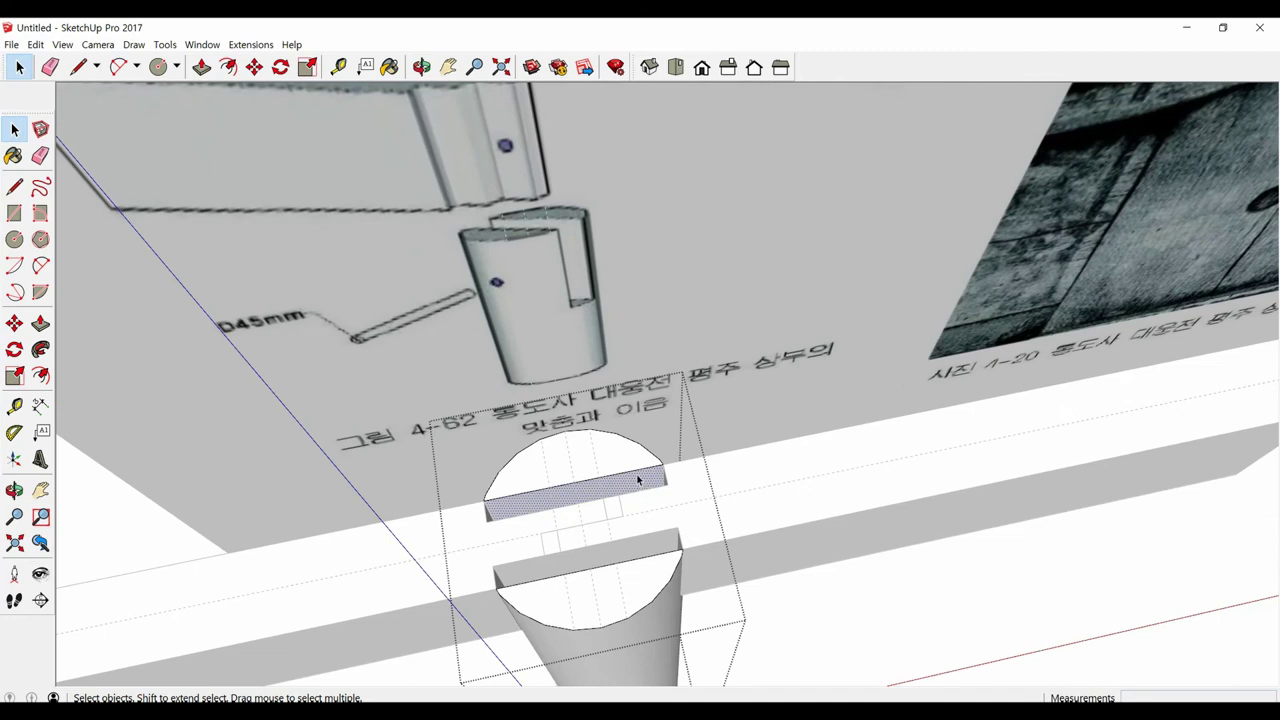
key(p)
click(630, 487)
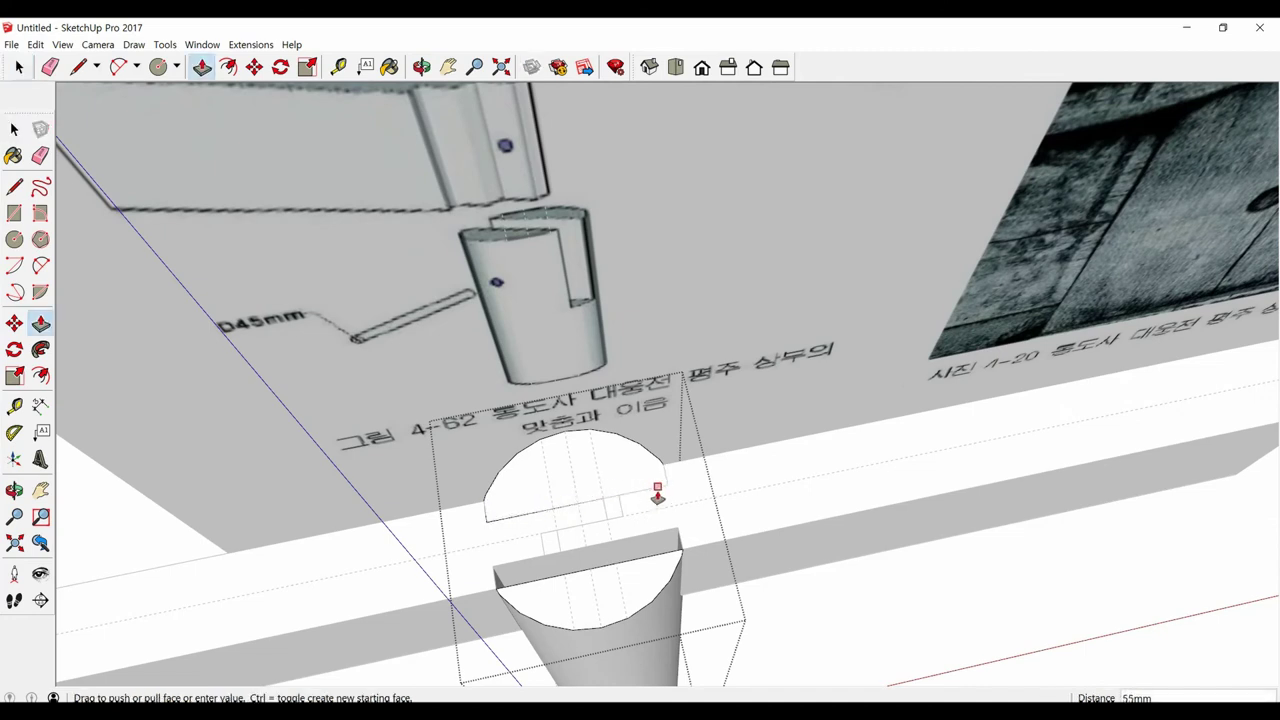
click(662, 490)
key(space)
Step: Push/Pull the narrow slot face by 37mm
middle_drag(629, 566, 888, 482)
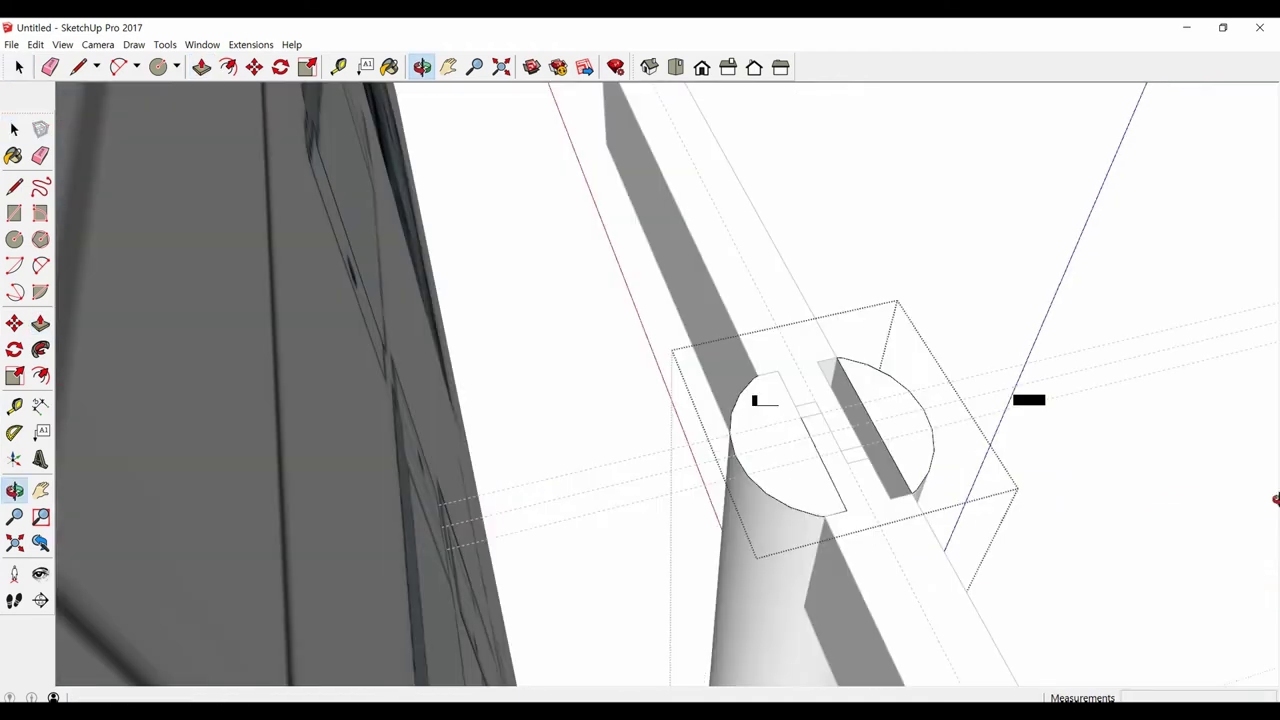
click(883, 465)
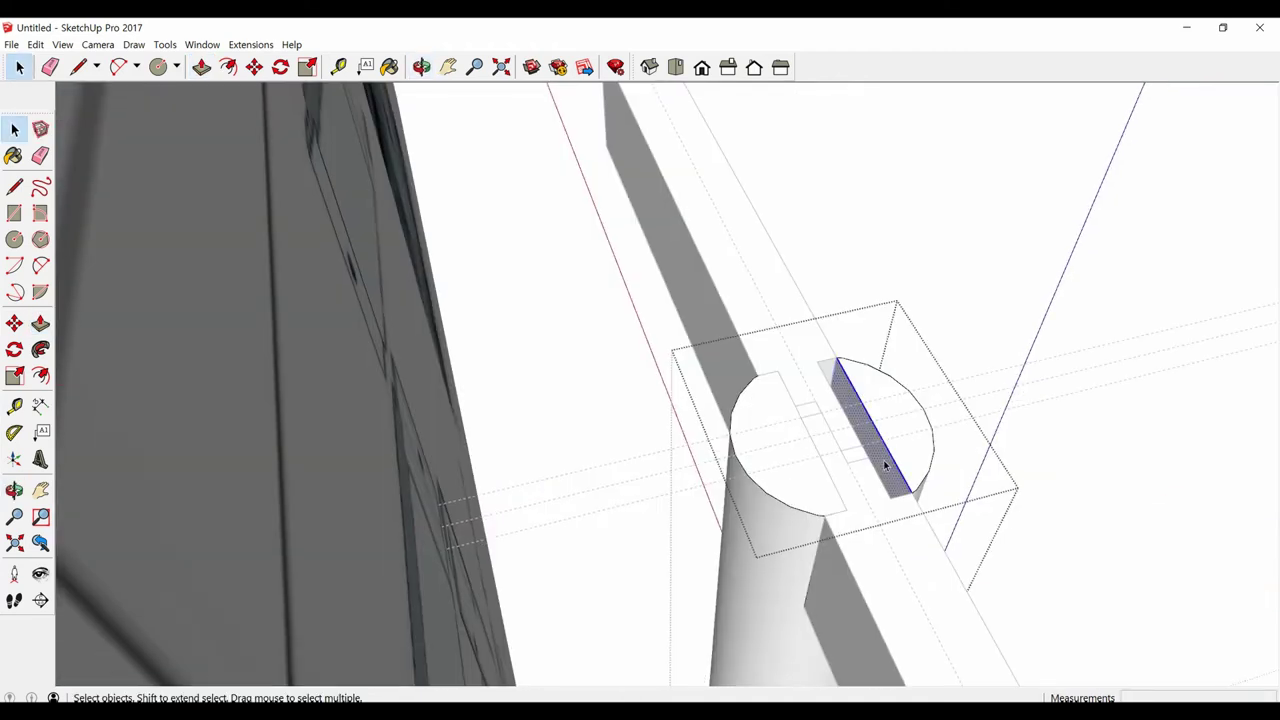
key(p)
click(884, 465)
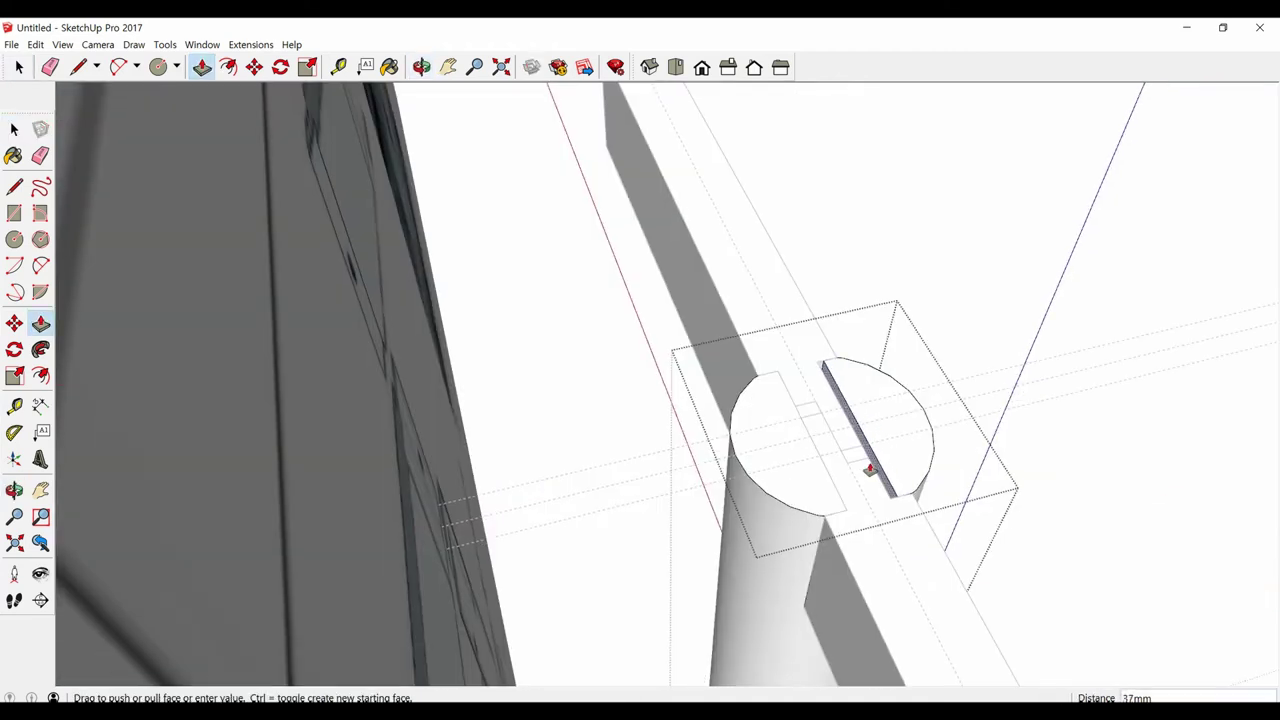
click(877, 480)
key(space)
mouse_move(871, 486)
middle_down()
mouse_move(634, 517)
mouse_move(843, 578)
mouse_move(414, 443)
mouse_move(400, 366)
mouse_move(371, 314)
mouse_move(710, 405)
middle_up()
scroll(416, 431, up, 3)
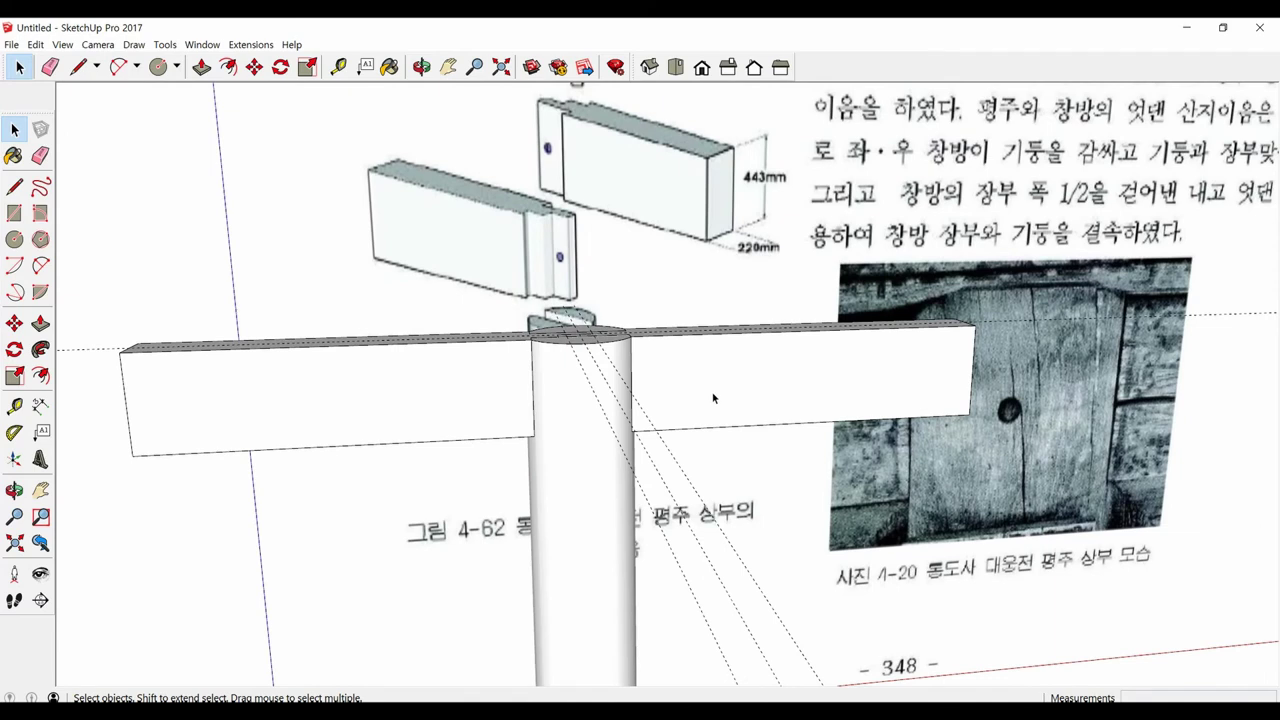
Step: Open the right beam group for editing with the rest of the model hidden
click(713, 398)
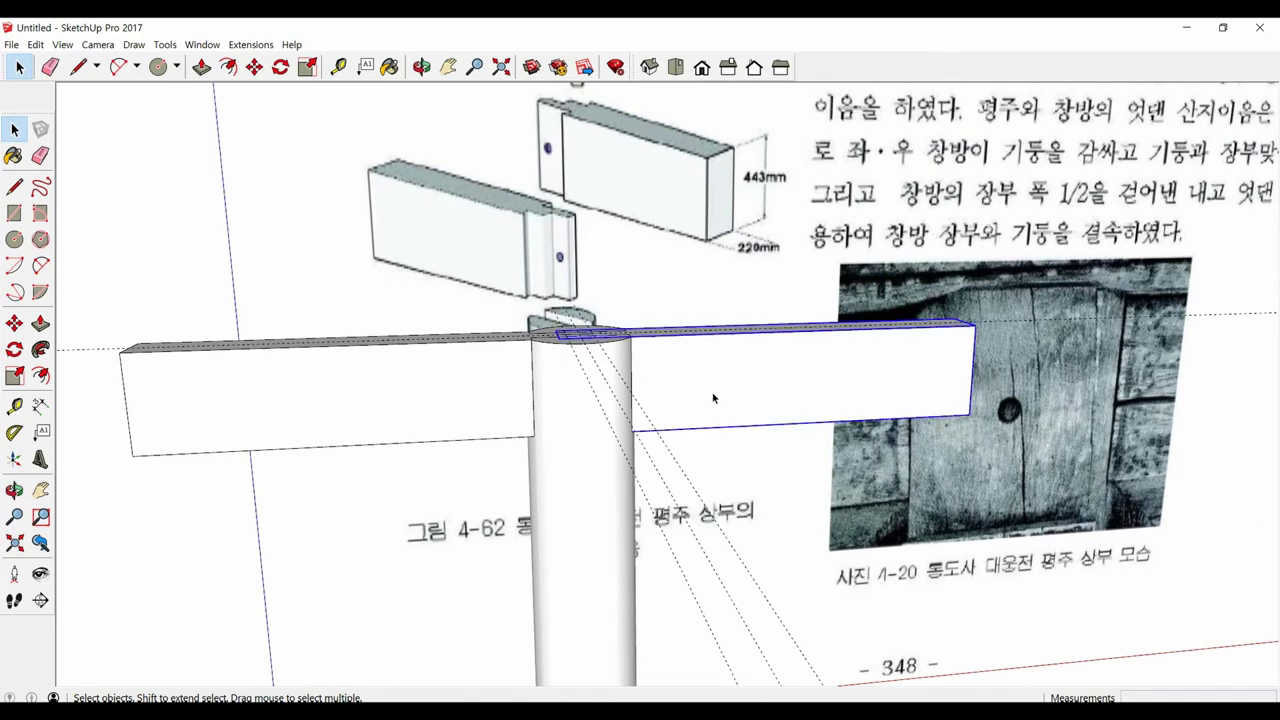
double_click(713, 398)
scroll(711, 395, up, 1)
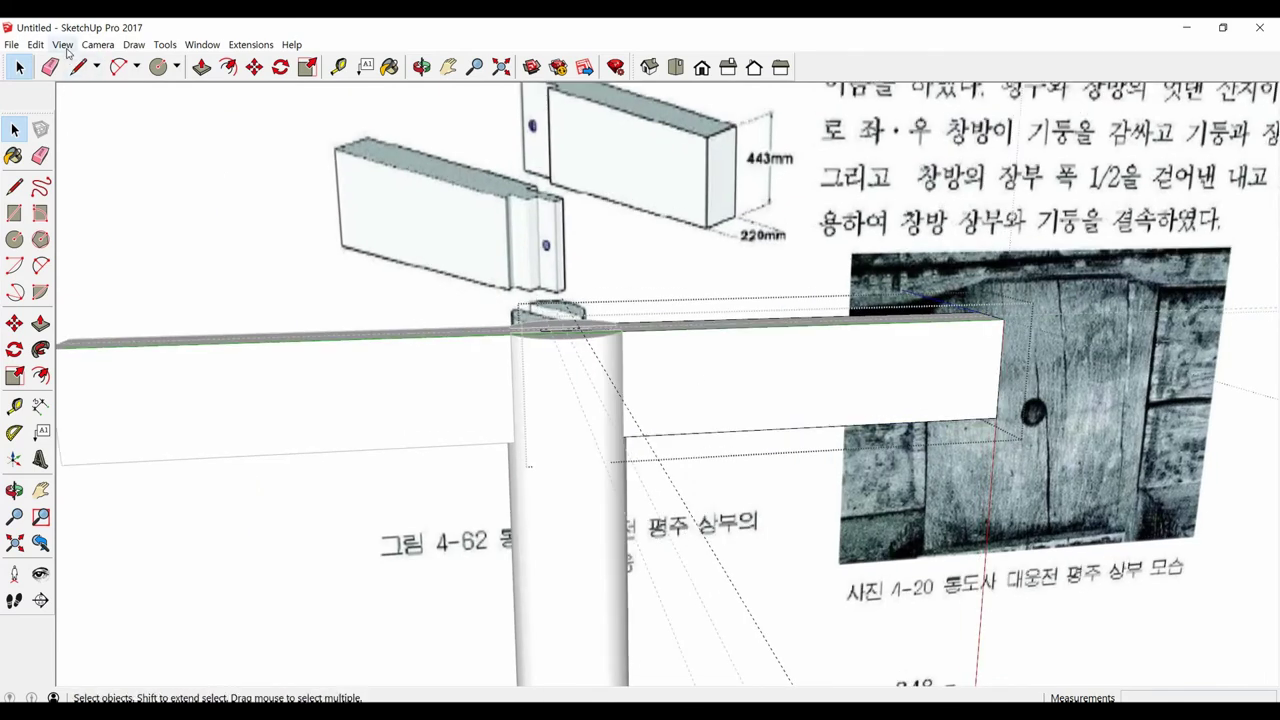
click(62, 44)
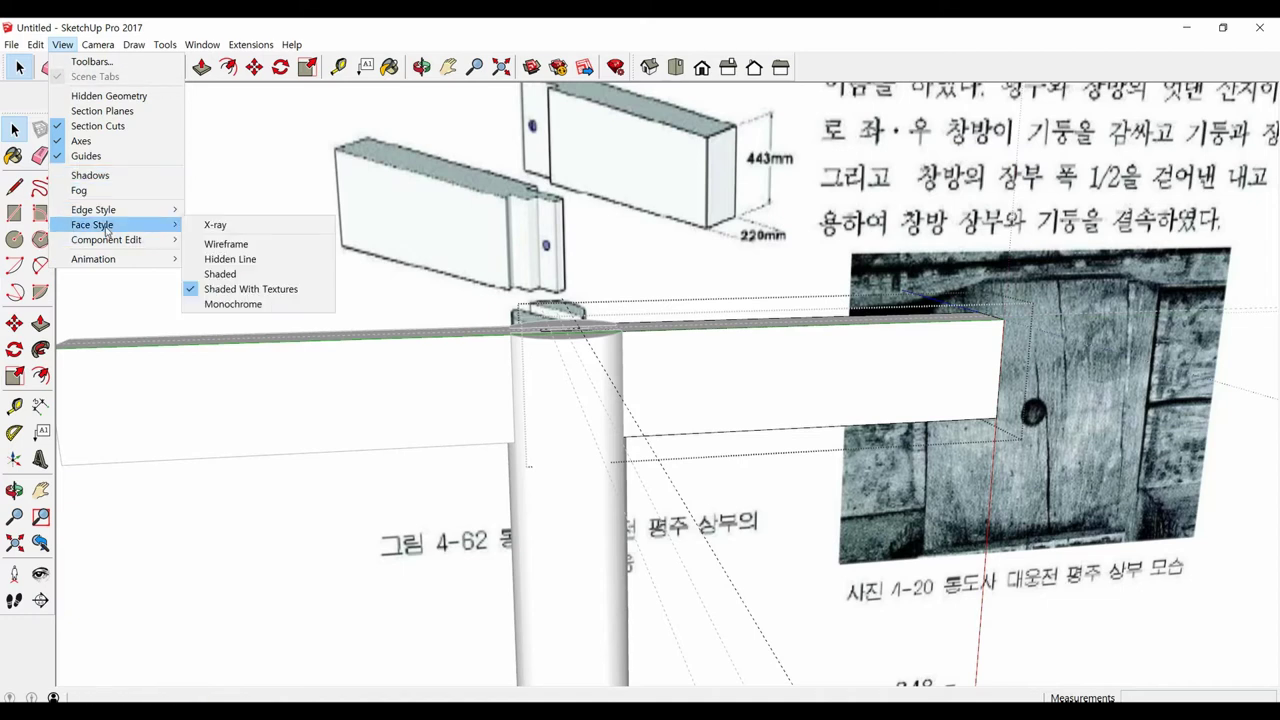
mouse_move(106, 240)
click(250, 240)
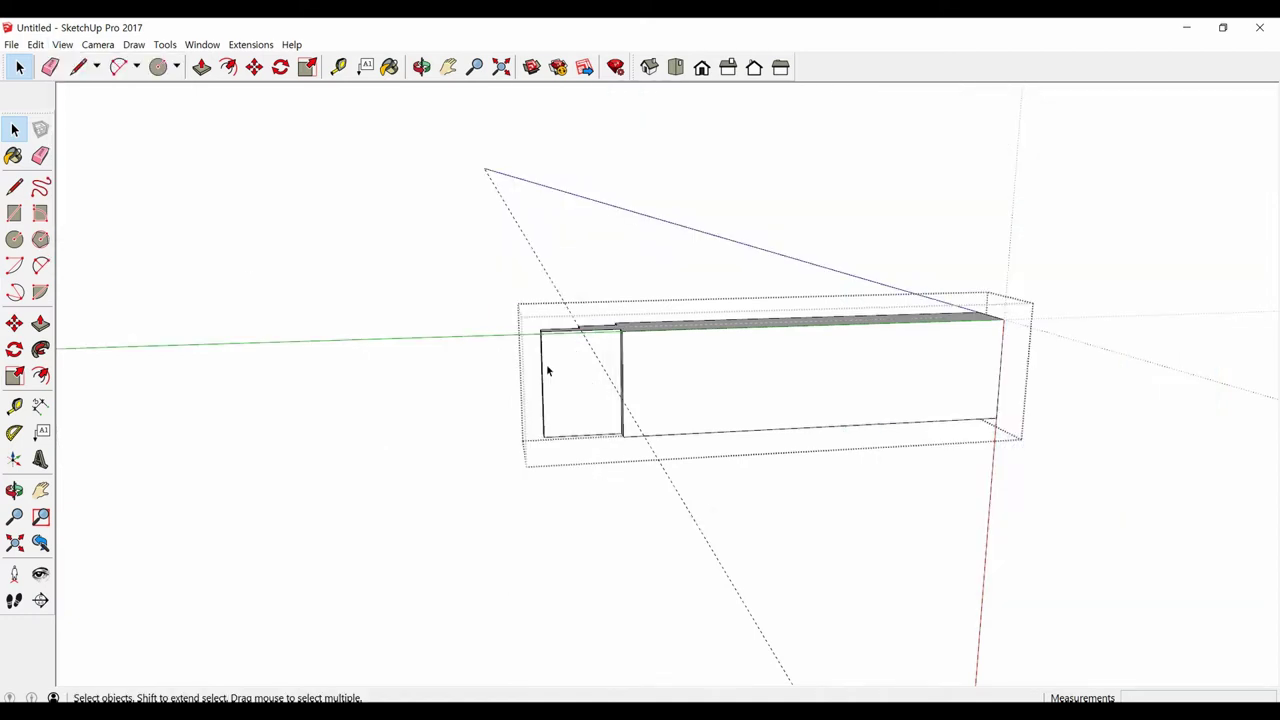
middle_drag(546, 364, 547, 302)
Step: Place a horizontal guide partway down the beam end from its top edge
key(t)
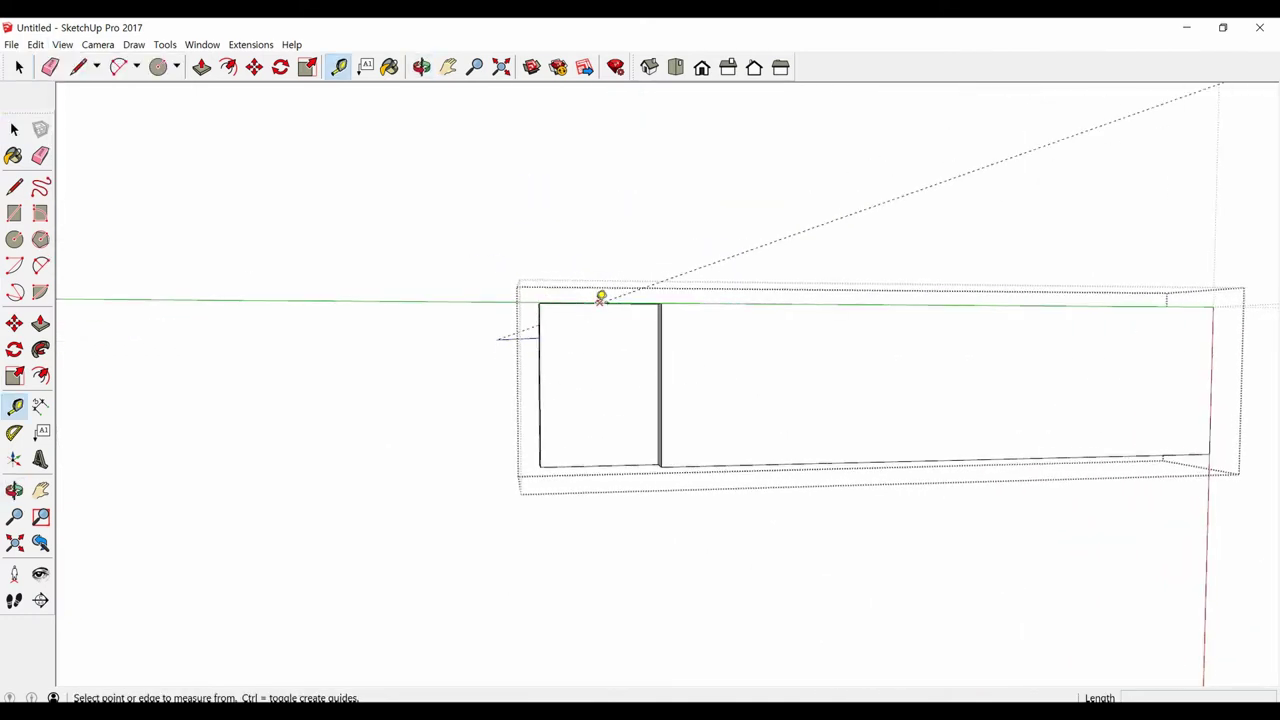
click(601, 297)
key(space)
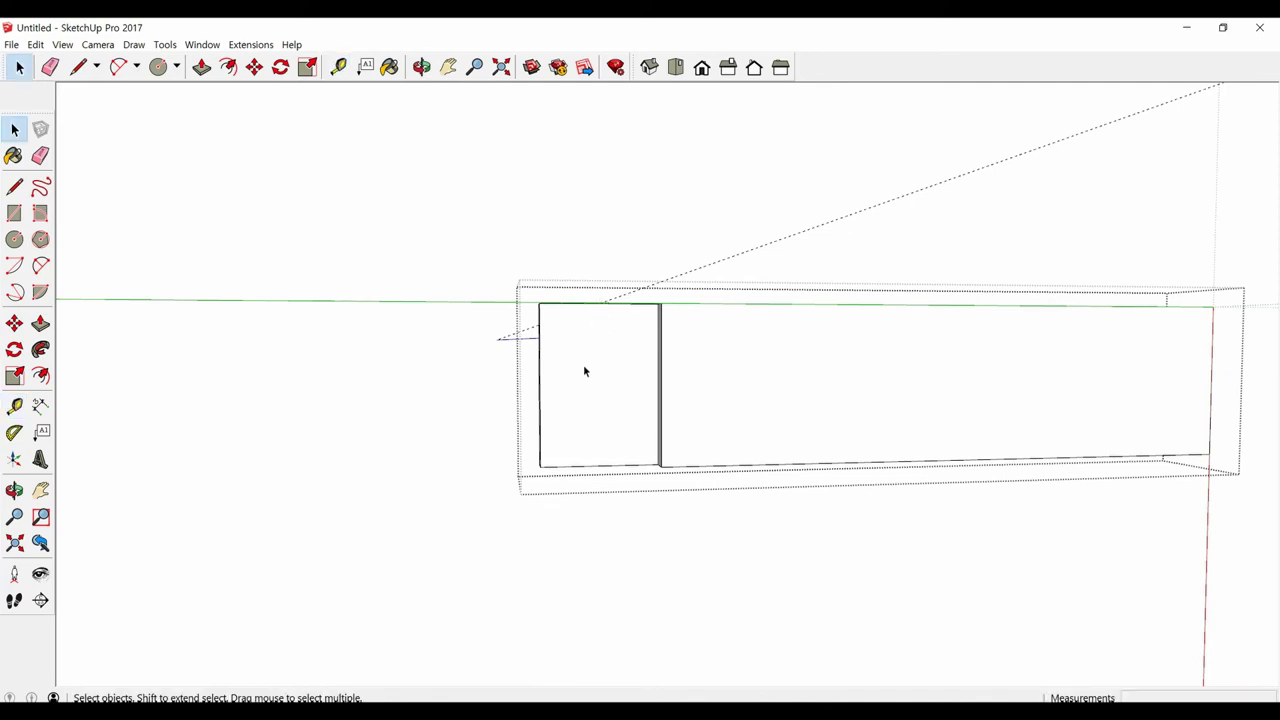
key(t)
click(568, 300)
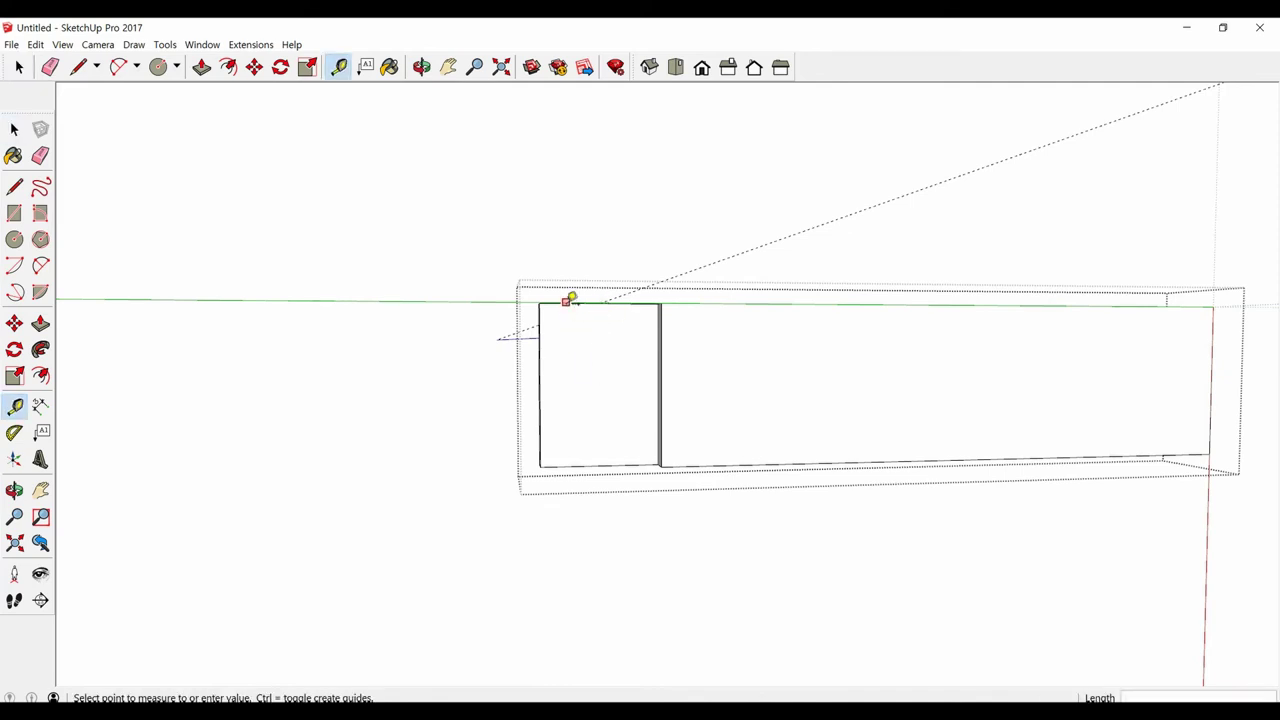
click(548, 375)
mouse_move(548, 375)
middle_down()
mouse_move(516, 520)
mouse_move(524, 481)
middle_up()
Step: Start measuring another guide from the beam edge, viewed from a low front angle
mouse_move(557, 375)
middle_down()
mouse_move(571, 354)
mouse_move(737, 385)
middle_up()
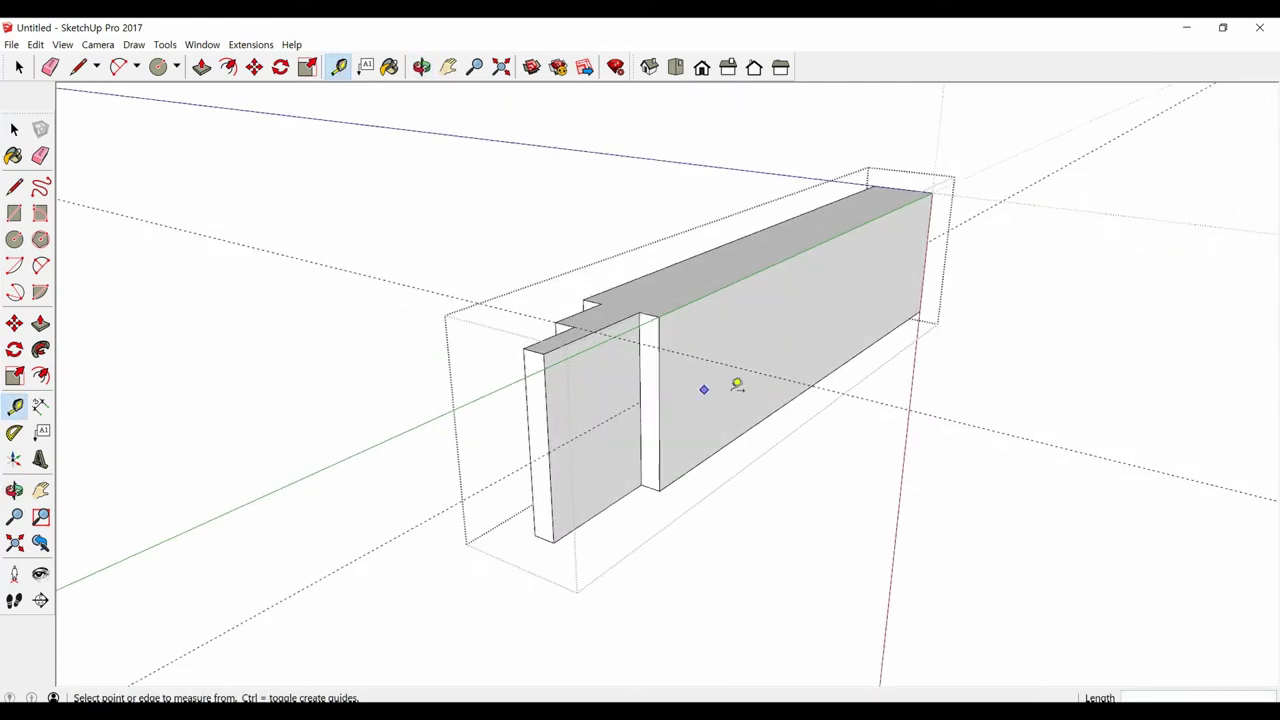
mouse_move(588, 377)
middle_down()
mouse_move(543, 386)
mouse_move(794, 503)
mouse_move(606, 480)
middle_up()
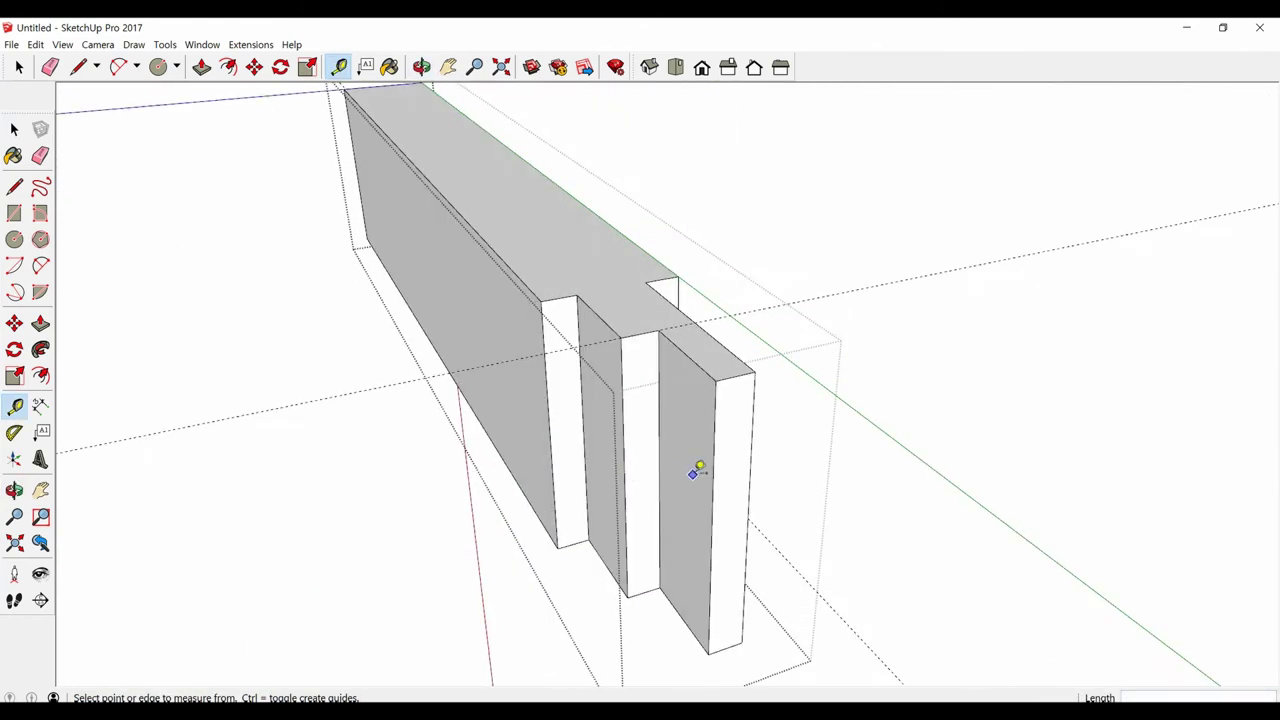
mouse_move(694, 471)
middle_down()
mouse_move(530, 484)
mouse_move(657, 409)
middle_up()
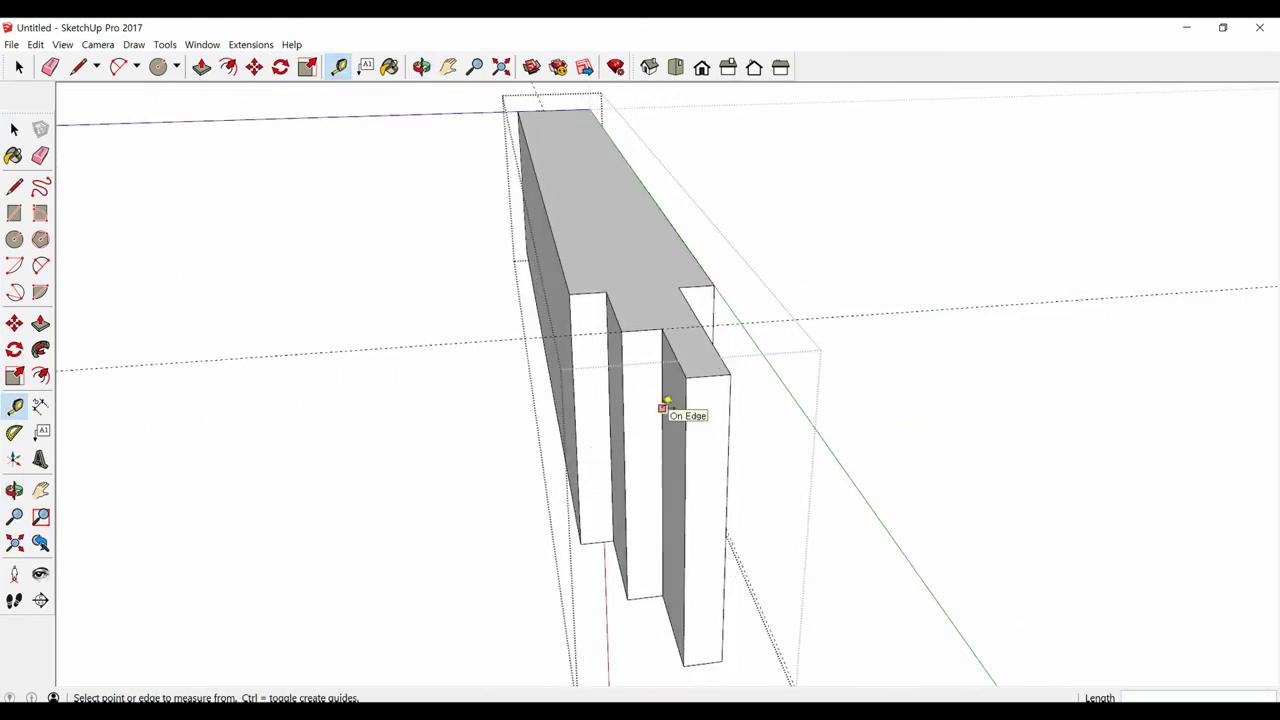
click(662, 380)
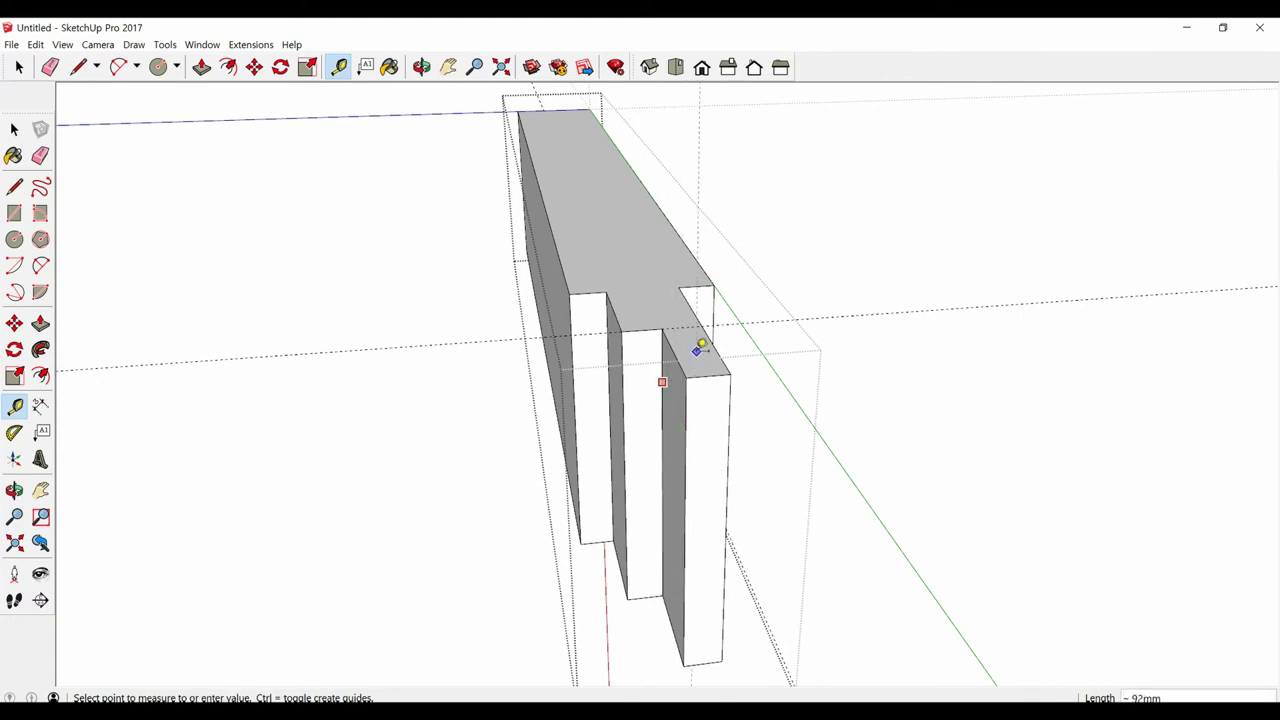
mouse_move(709, 323)
middle_down()
mouse_move(723, 400)
mouse_move(471, 380)
mouse_move(268, 388)
middle_up()
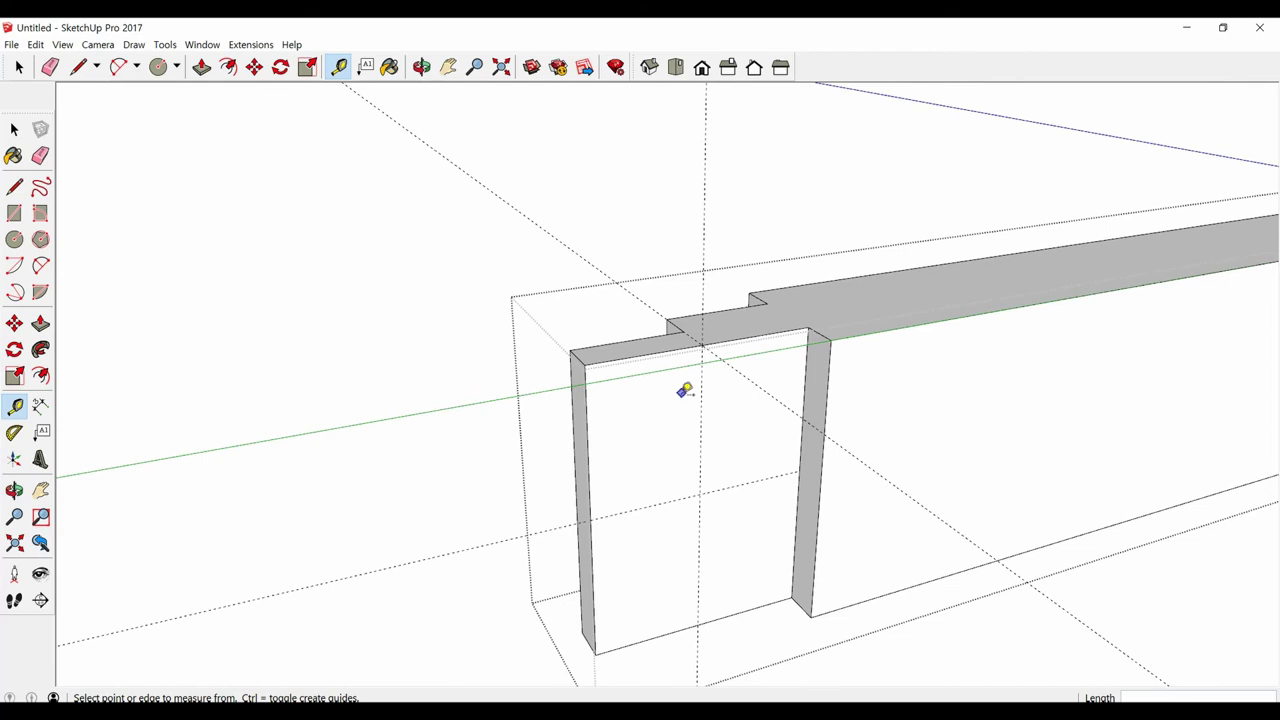
middle_drag(687, 367, 643, 376)
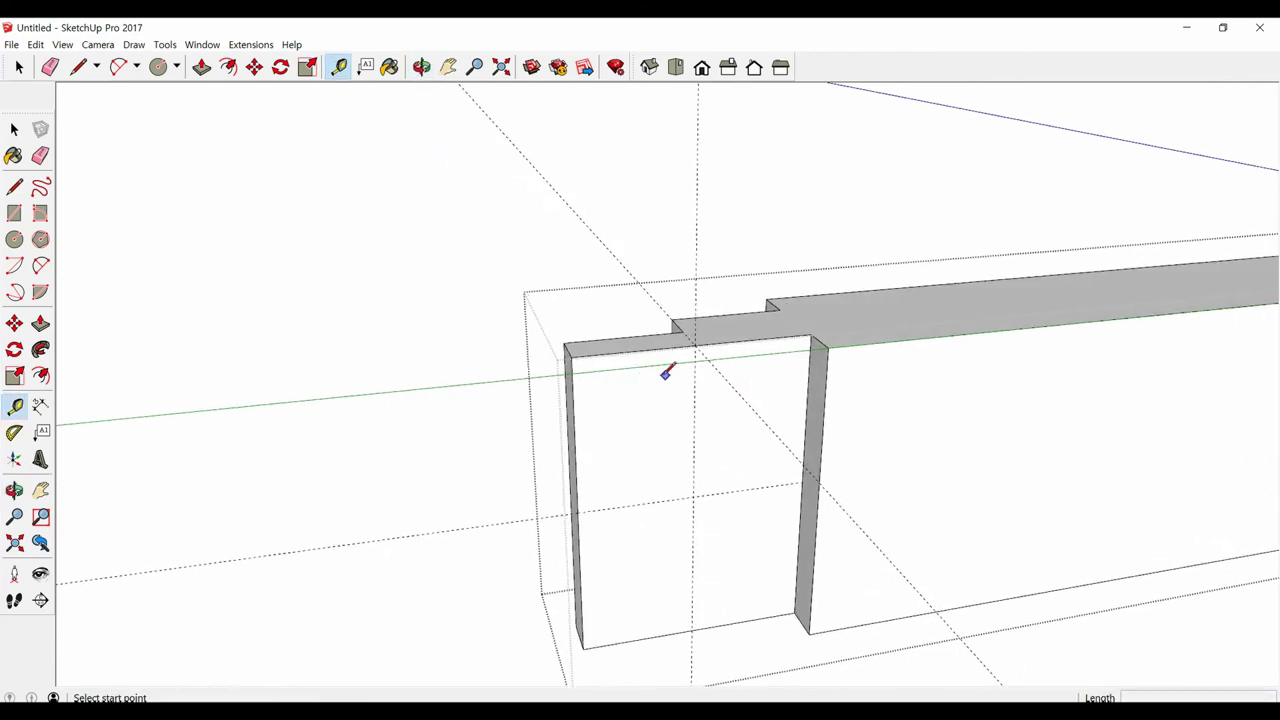
Step: Draw a line along the beam end's top edge and place a guide about 81 mm in
key(l)
click(695, 344)
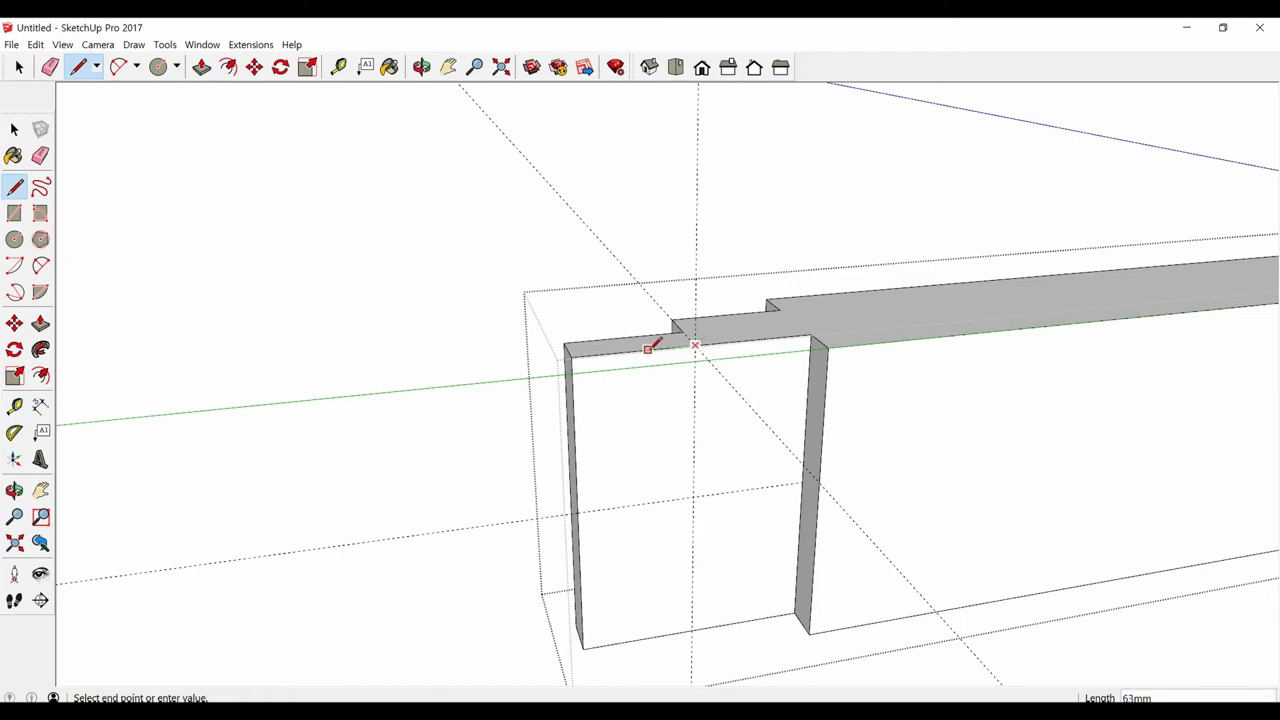
click(572, 356)
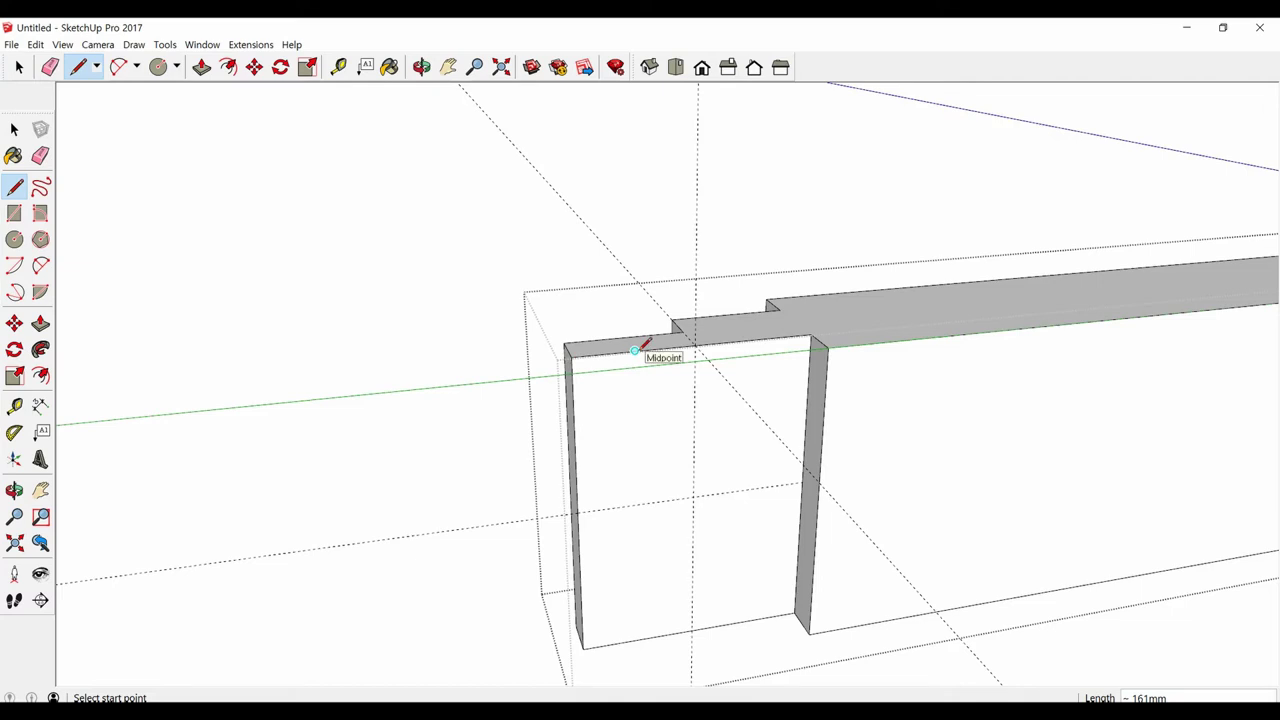
key(t)
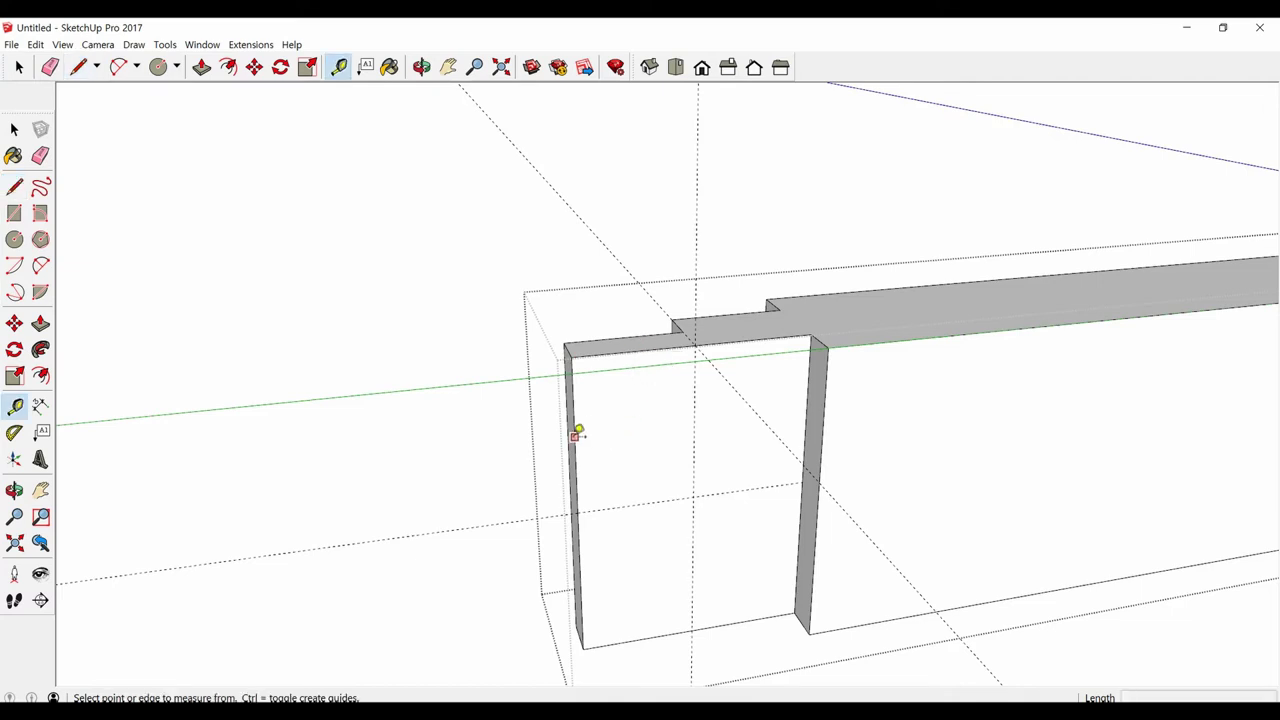
click(576, 435)
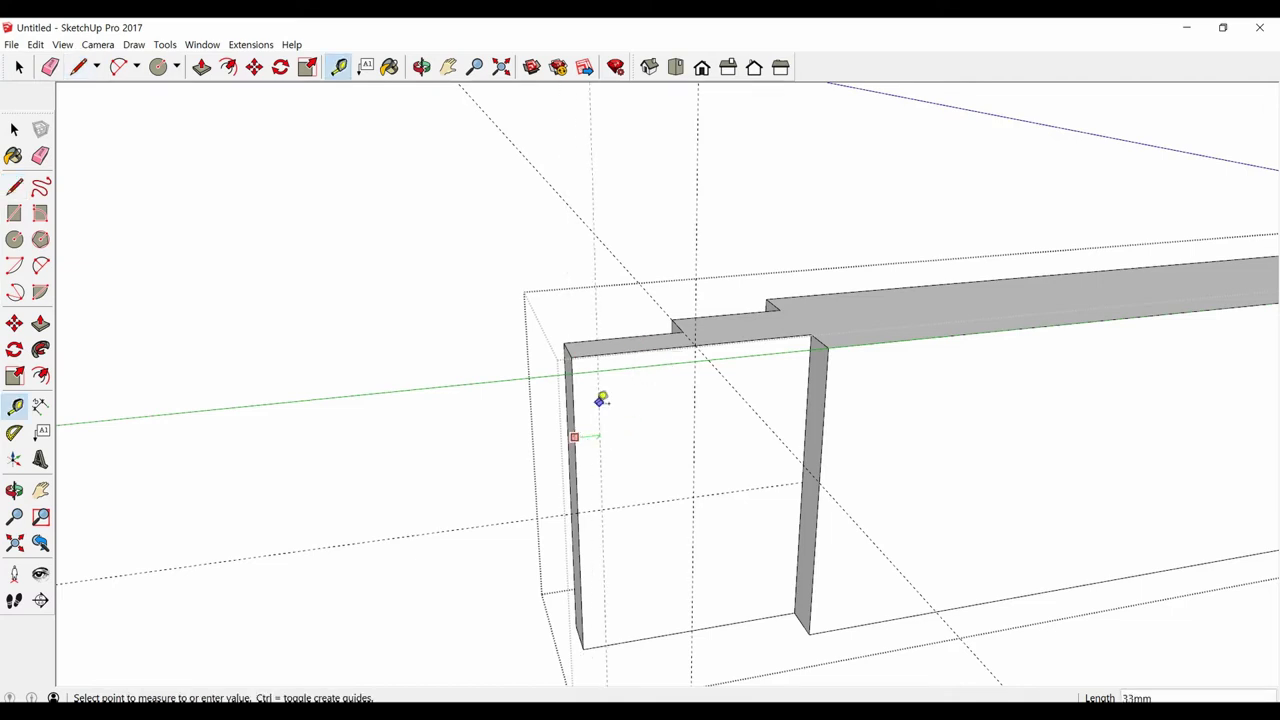
key(Escape)
key(space)
Step: Select all faces connected to the top front edge and delete them
click(658, 355)
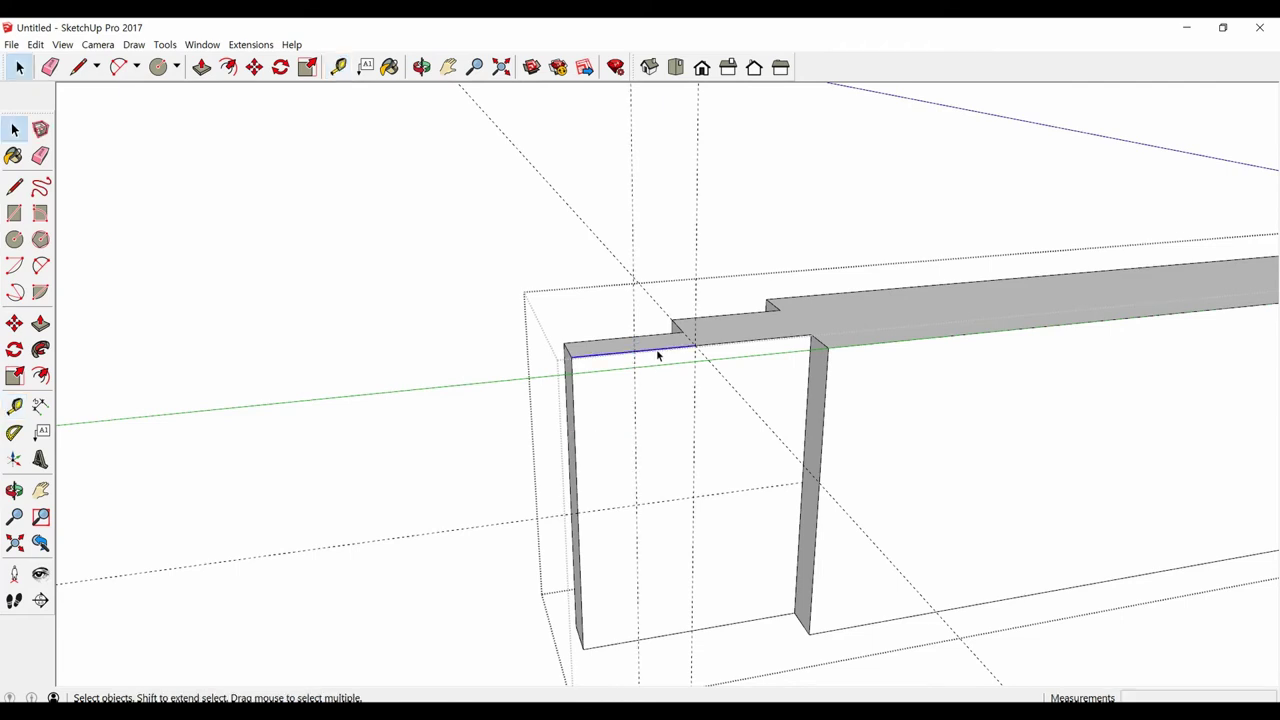
double_click(658, 355)
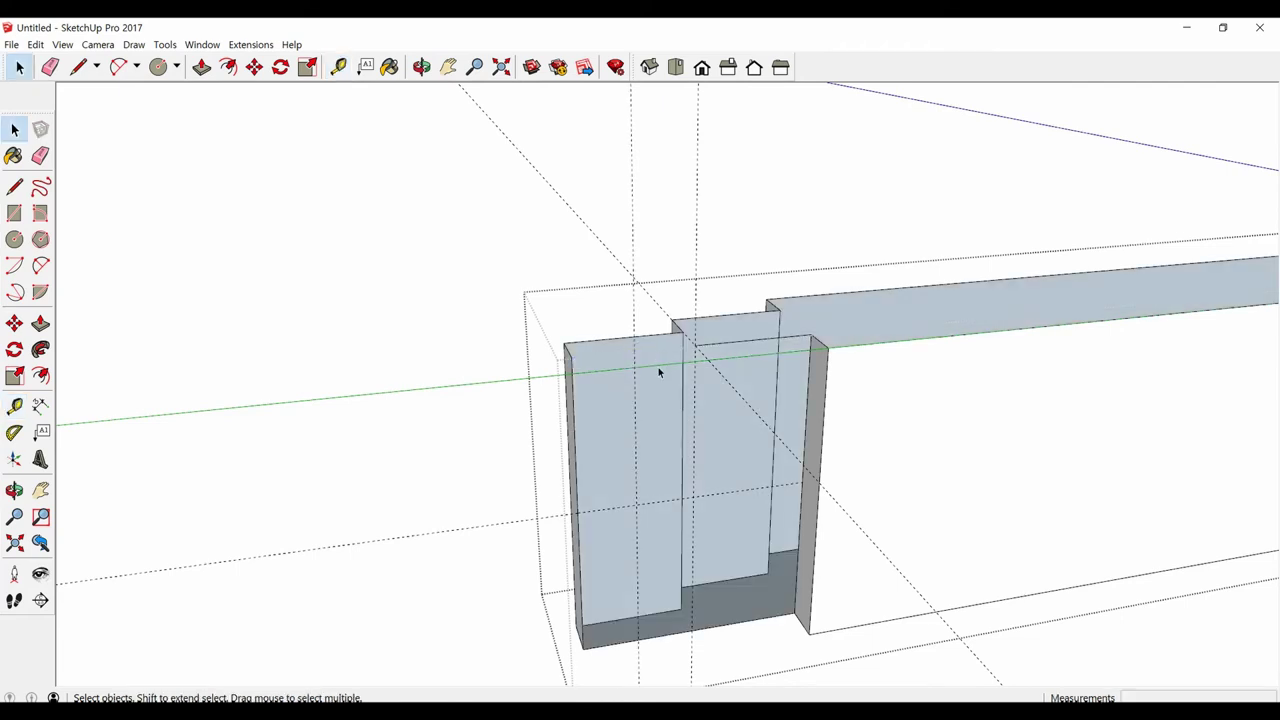
key(Delete)
click(664, 355)
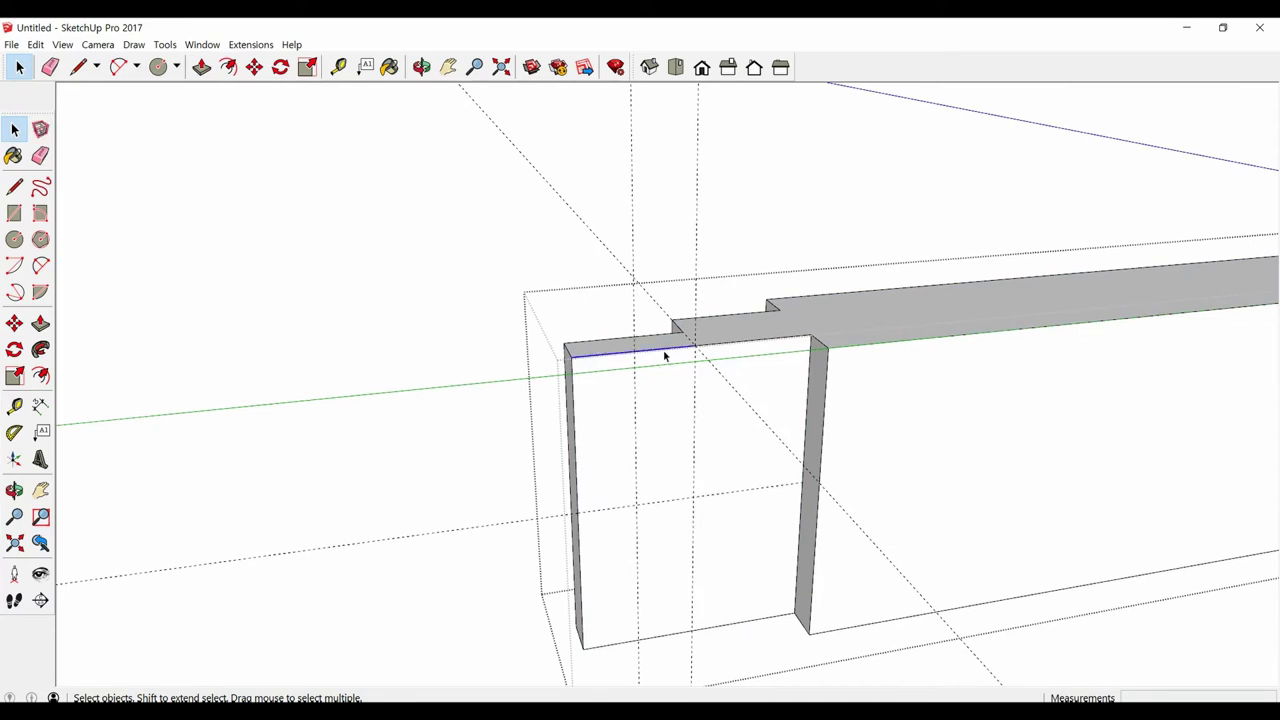
triple_click(664, 355)
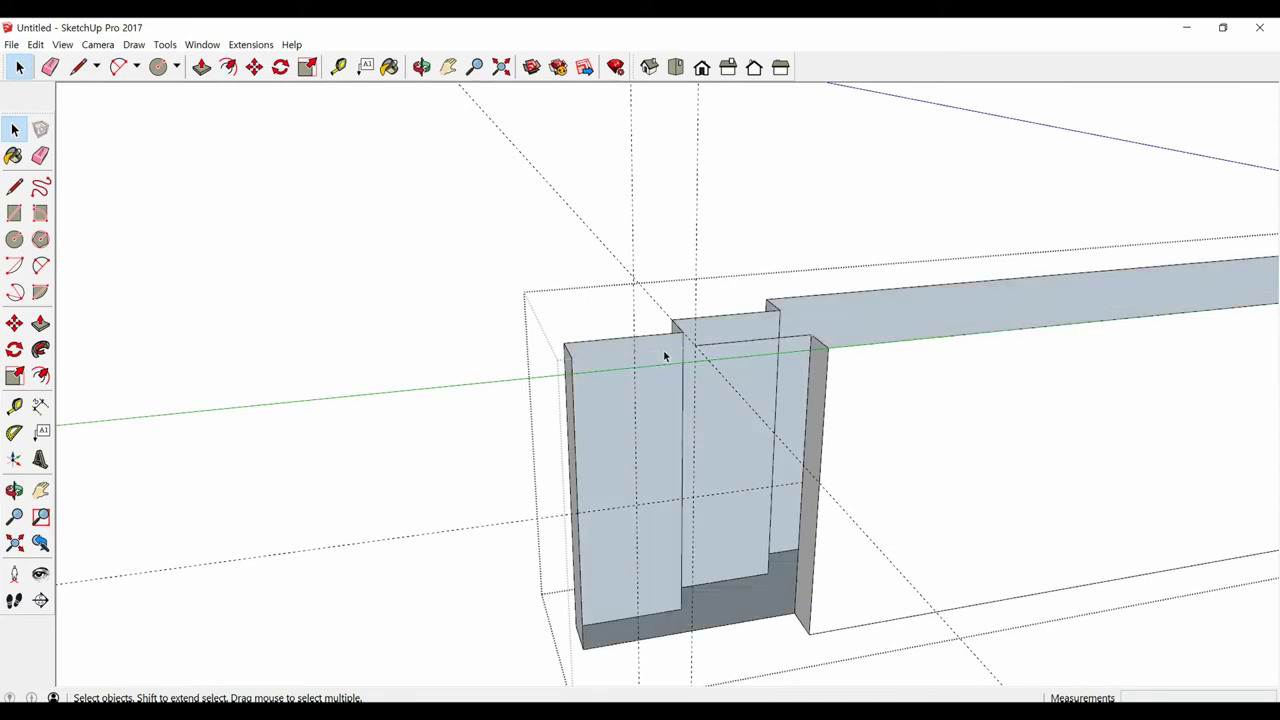
key(Delete)
mouse_move(666, 357)
middle_down()
mouse_move(627, 483)
mouse_move(617, 446)
middle_up()
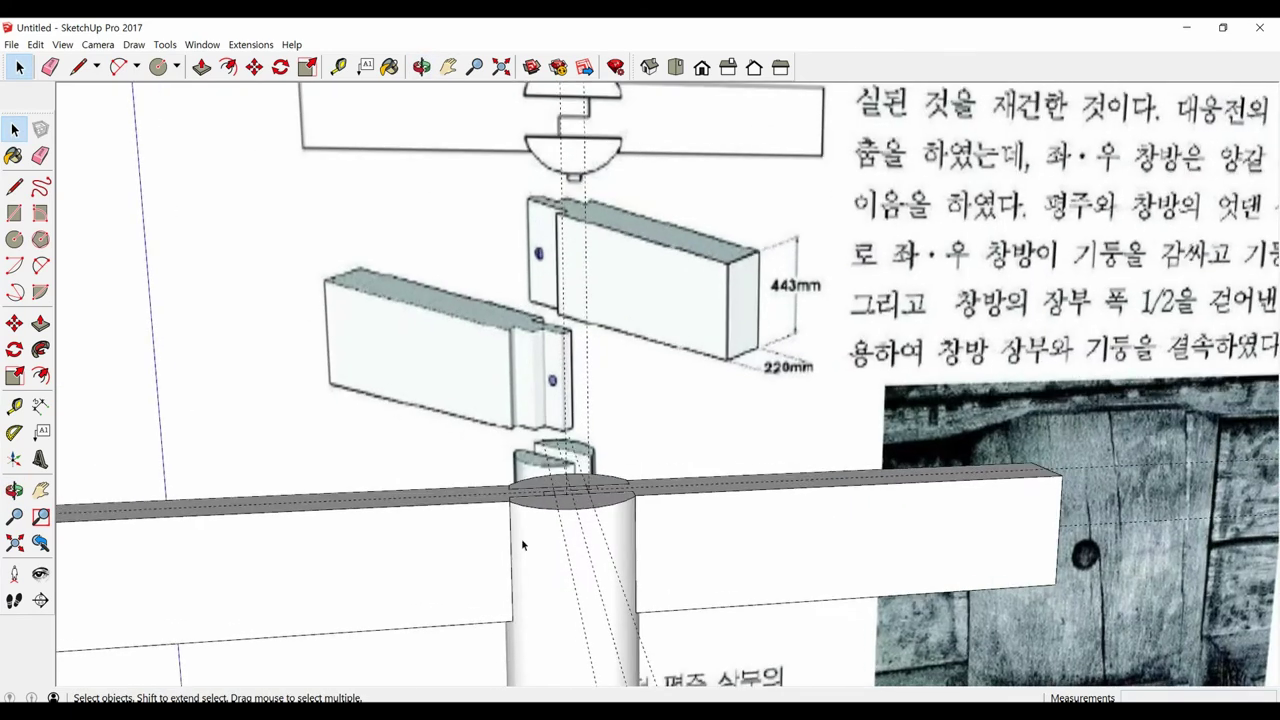
Step: Draw a 22.5 mm-radius circle centred on the guide intersection of the beam face
scroll(521, 538, down, 3)
mouse_move(522, 542)
middle_down()
mouse_move(486, 690)
mouse_move(516, 515)
middle_up()
scroll(638, 546, up, 2)
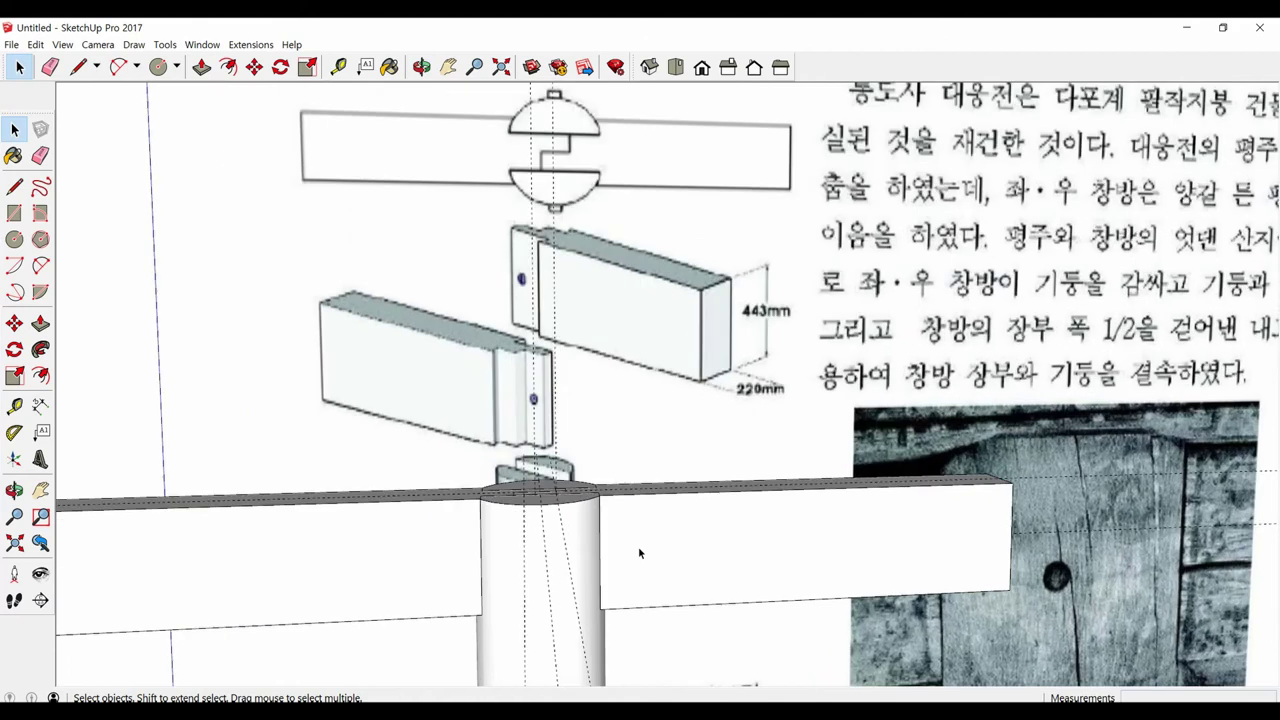
scroll(638, 546, up, 2)
scroll(636, 546, up, 2)
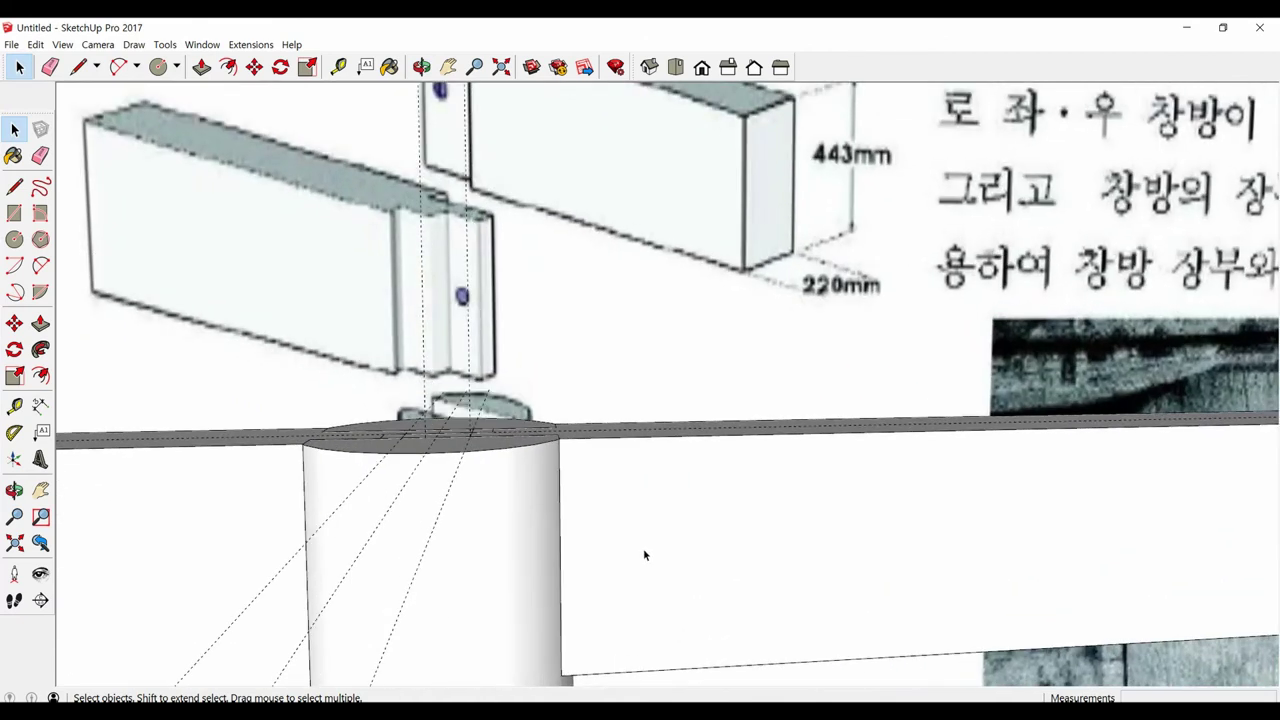
scroll(711, 449, up, 3)
mouse_move(523, 551)
middle_down()
mouse_move(494, 537)
mouse_move(494, 459)
mouse_move(494, 471)
middle_up()
key(c)
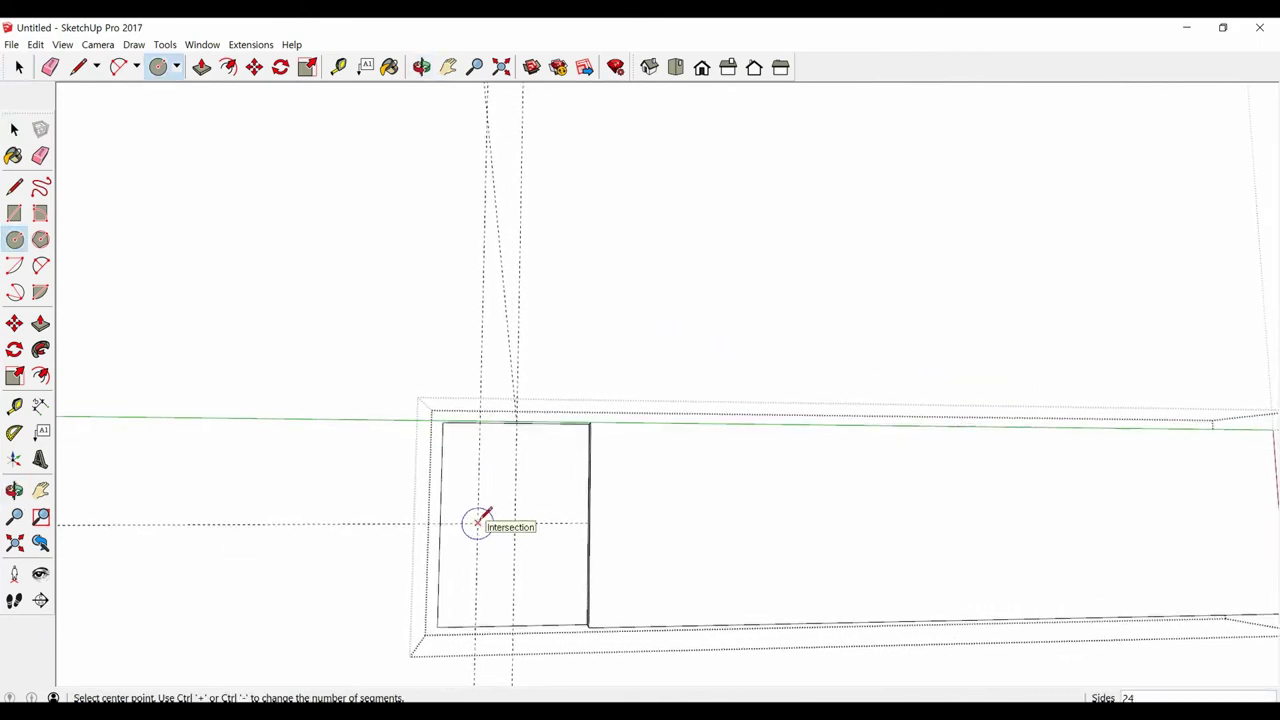
click(477, 522)
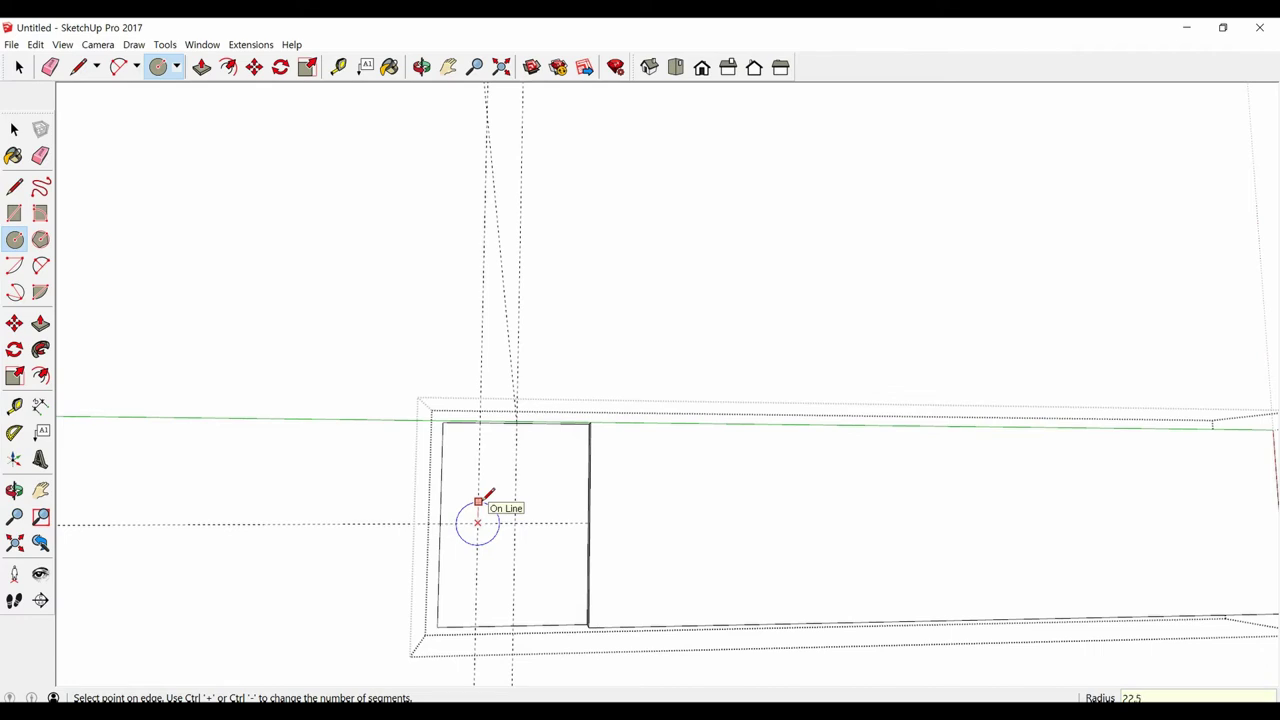
click(478, 500)
key(space)
Step: Push/Pull the small circle face through the beam to open the pin hole
mouse_move(480, 510)
middle_down()
mouse_move(551, 590)
mouse_move(546, 562)
middle_up()
click(545, 558)
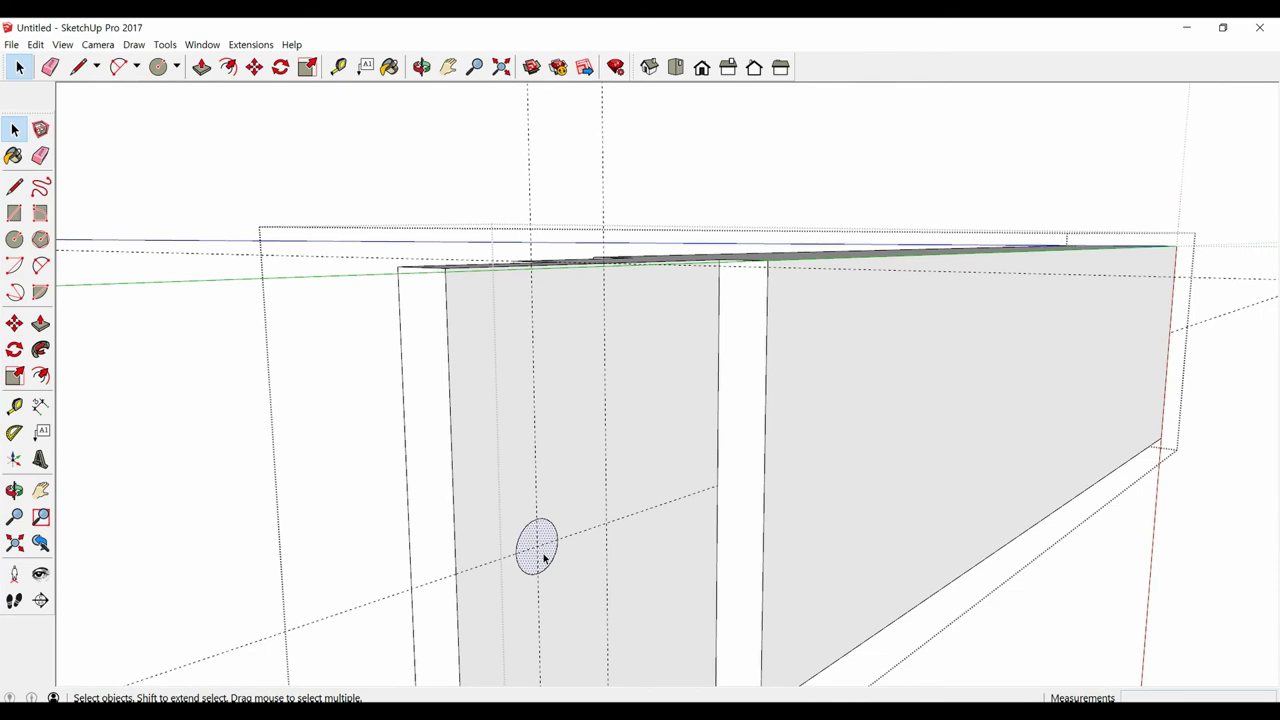
key(p)
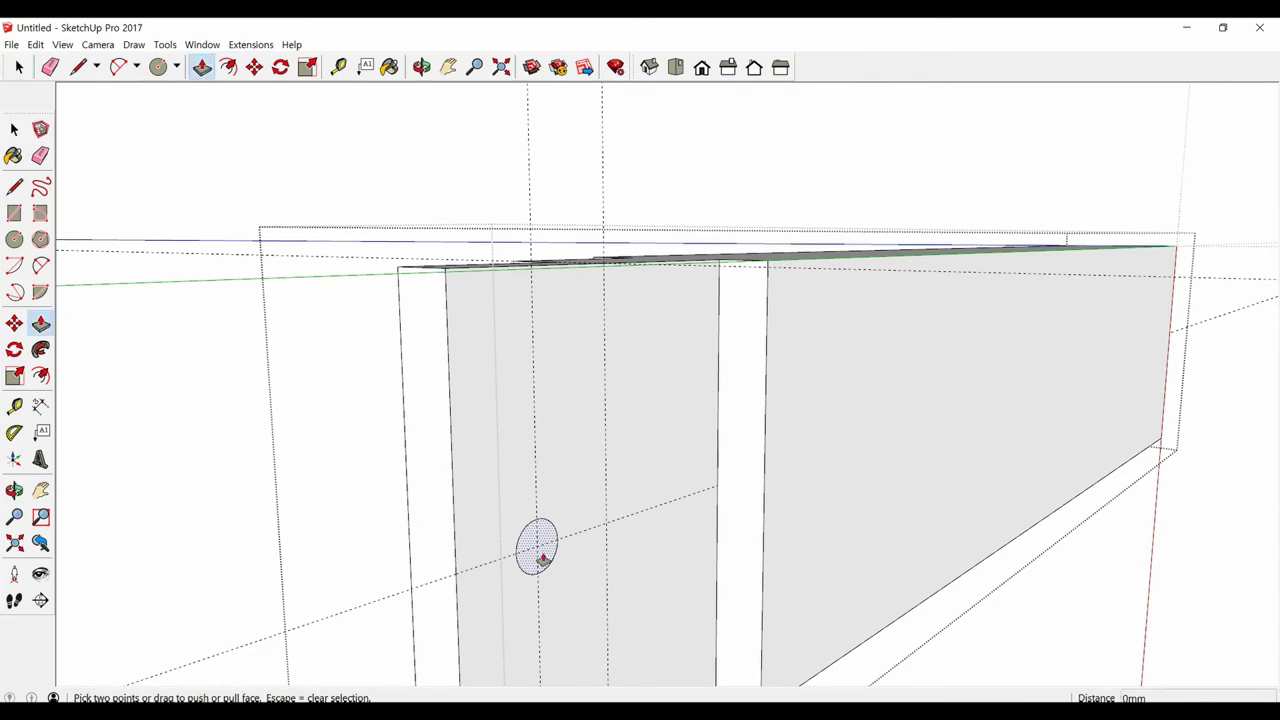
click(535, 551)
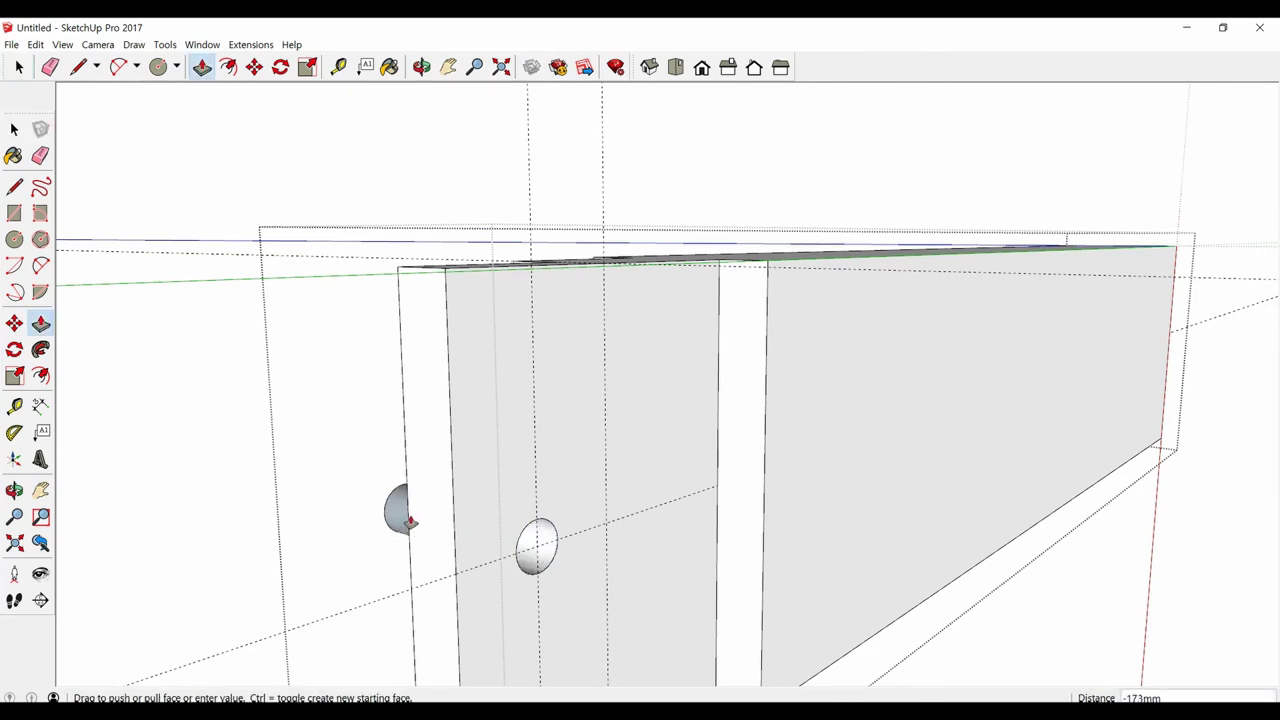
click(410, 545)
key(space)
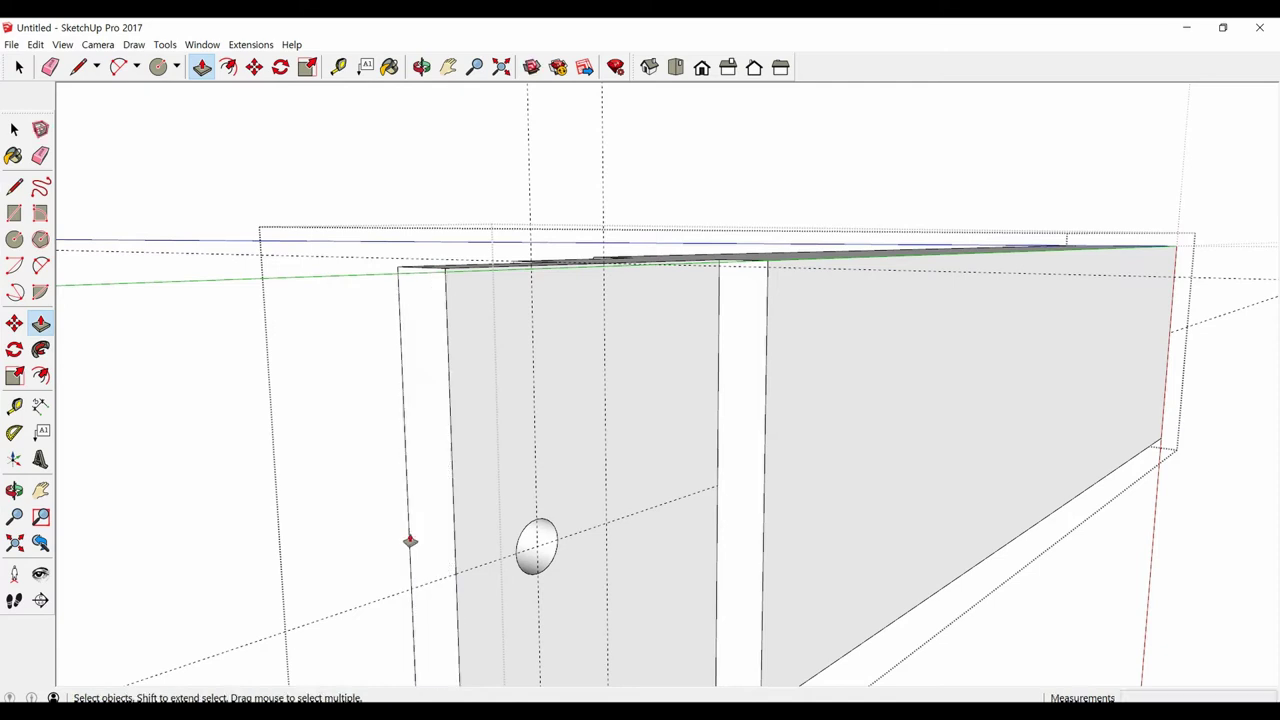
scroll(409, 540, down, 3)
scroll(600, 371, down, 3)
Step: Select the post-and-beam group and Explode it from its right-click menu
scroll(441, 627, up, 2)
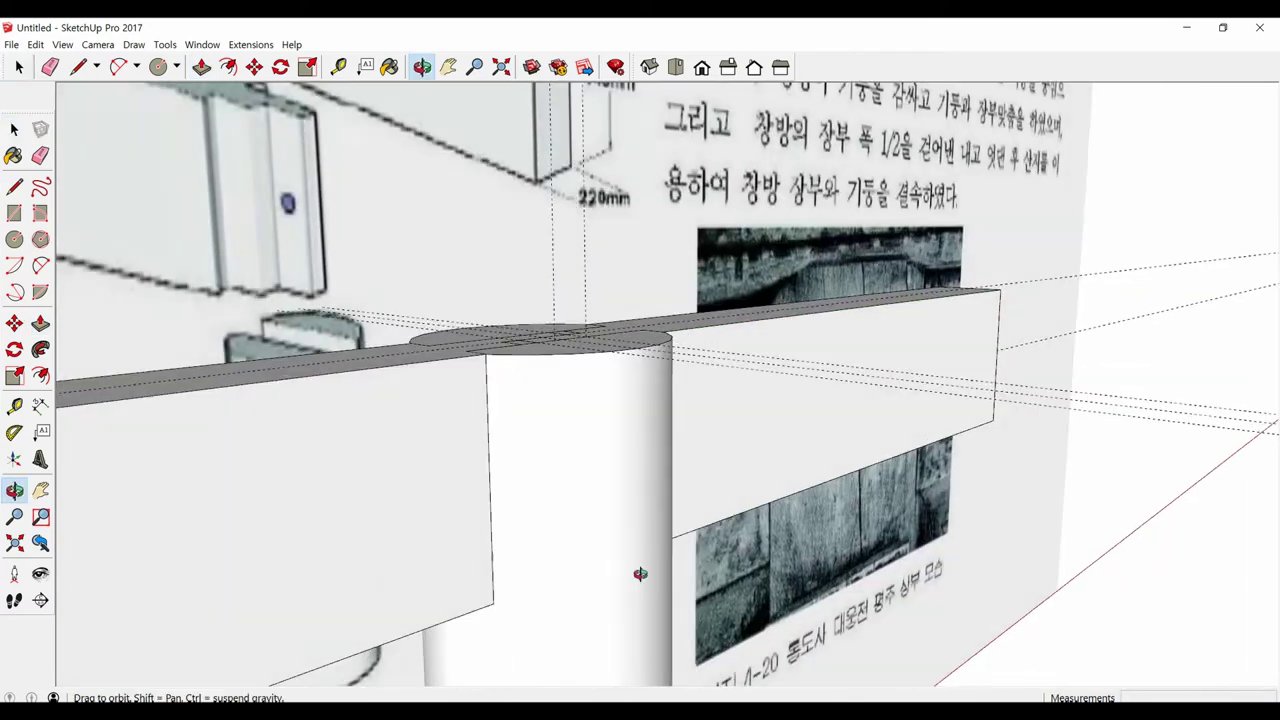
scroll(643, 571, up, 1)
click(559, 536)
right_click(560, 536)
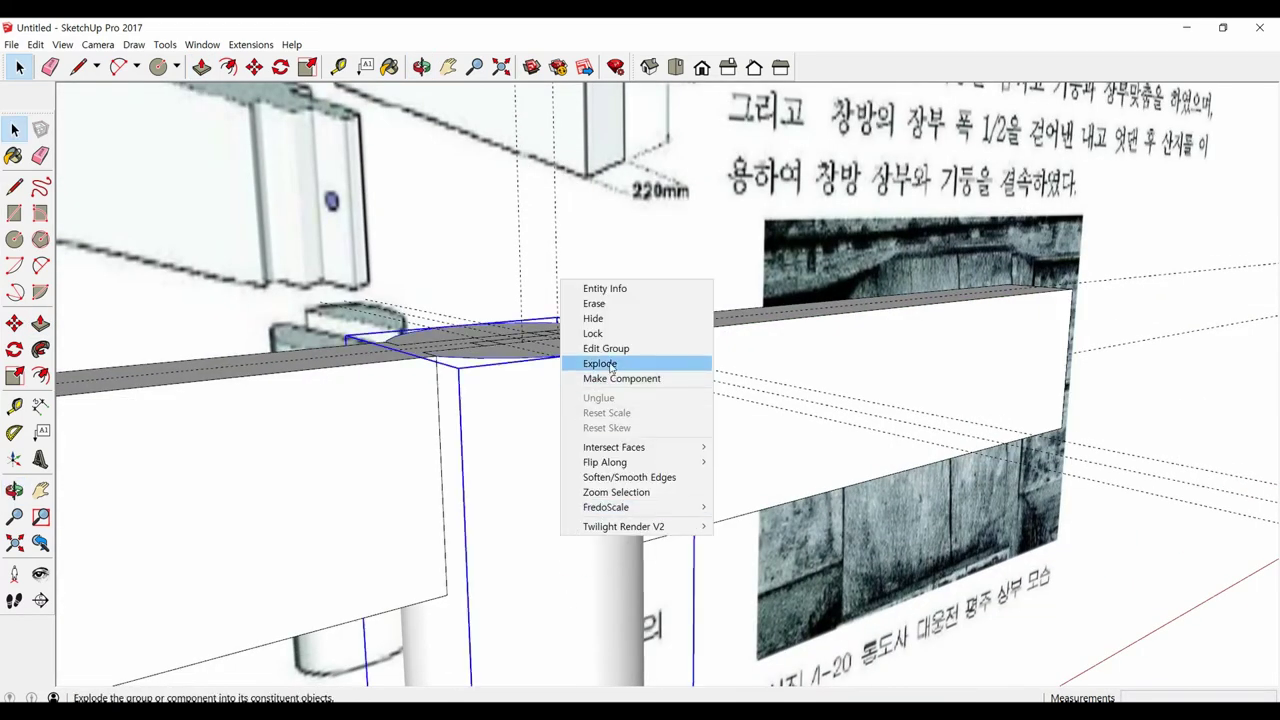
click(593, 318)
mouse_move(536, 460)
middle_down()
mouse_move(513, 445)
mouse_move(380, 471)
mouse_move(360, 557)
mouse_move(354, 542)
mouse_move(446, 467)
middle_up()
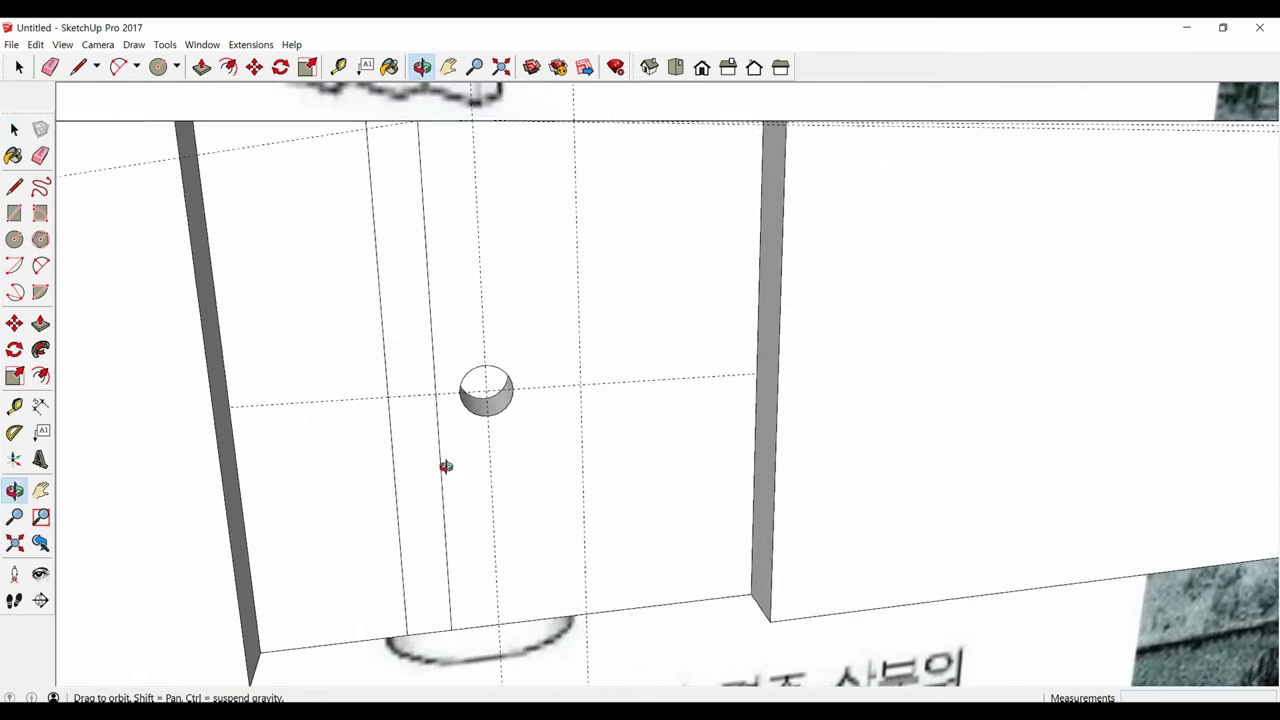
Step: Draw a circle inside the beam hole and extrude it into a long pin cylinder
key(c)
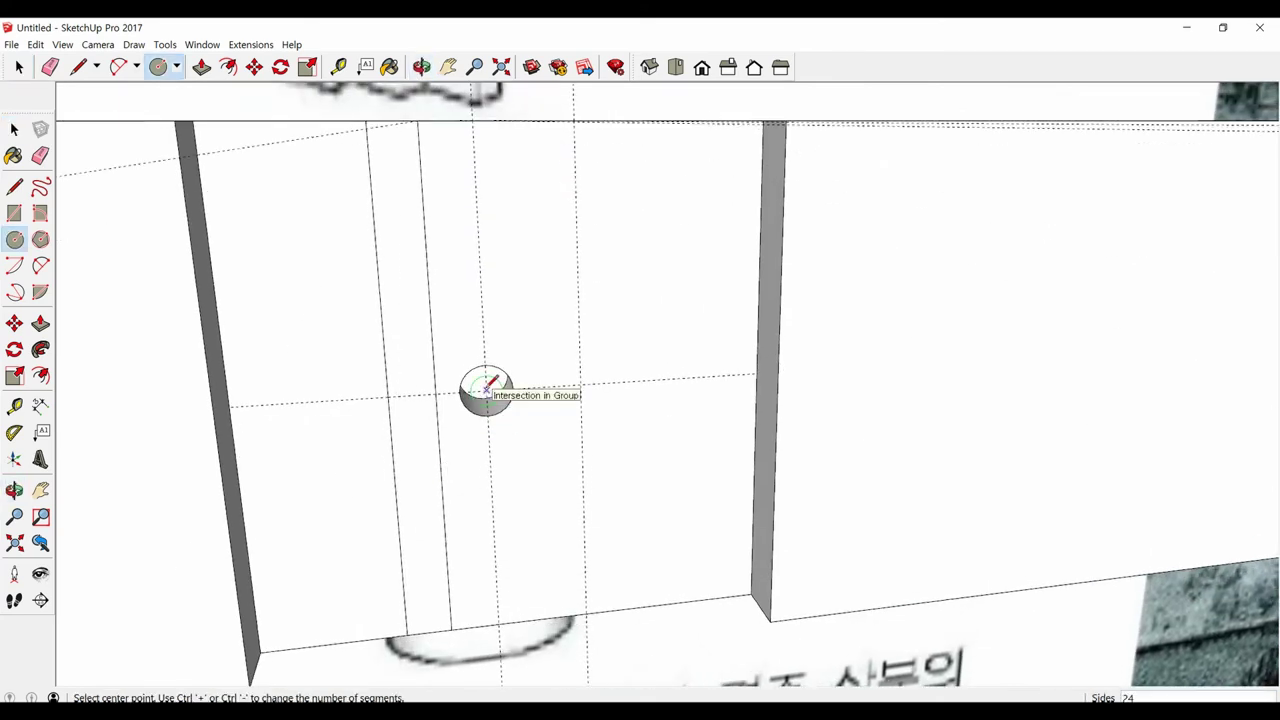
click(487, 389)
click(486, 364)
key(space)
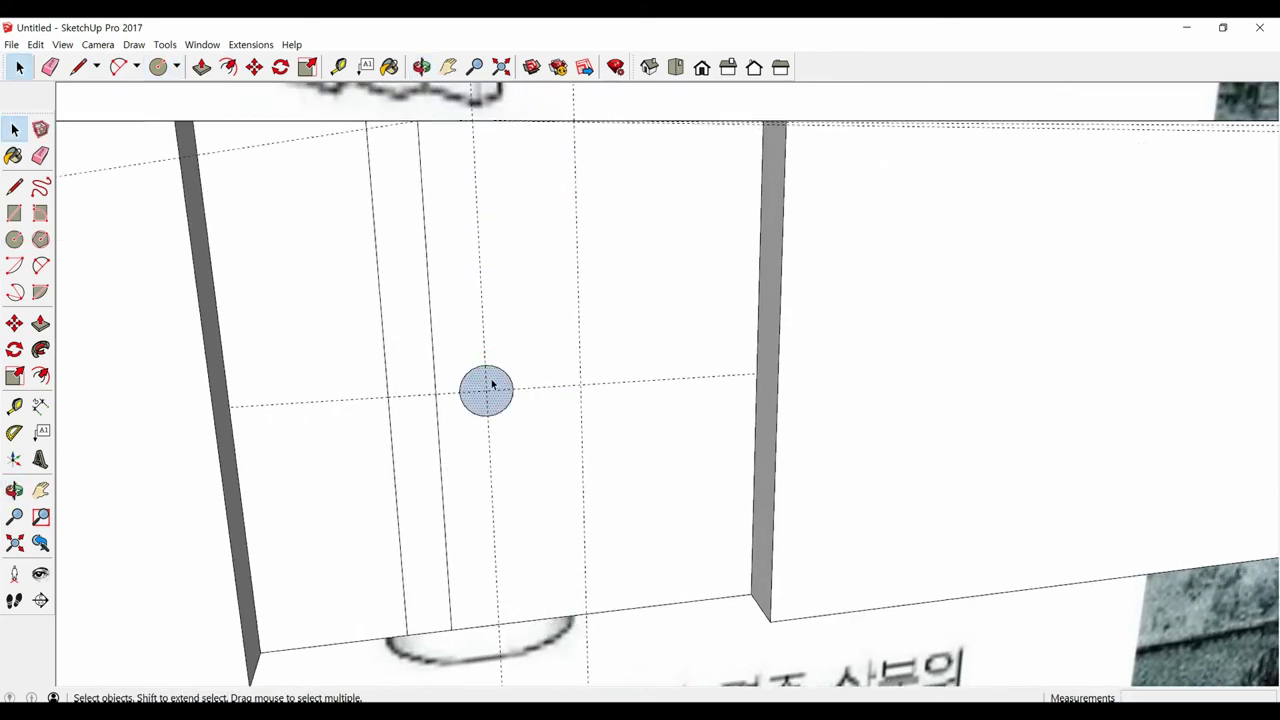
middle_drag(492, 381, 584, 419)
key(p)
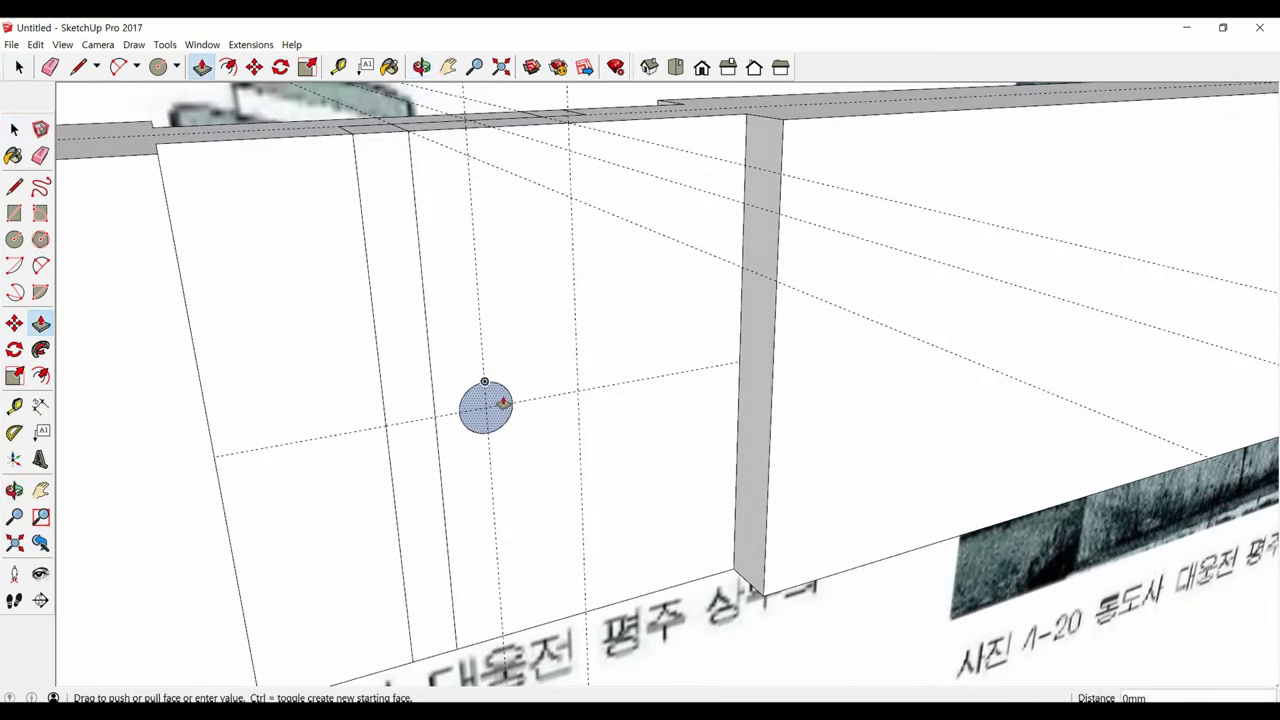
scroll(496, 398, down, 2)
scroll(496, 398, down, 3)
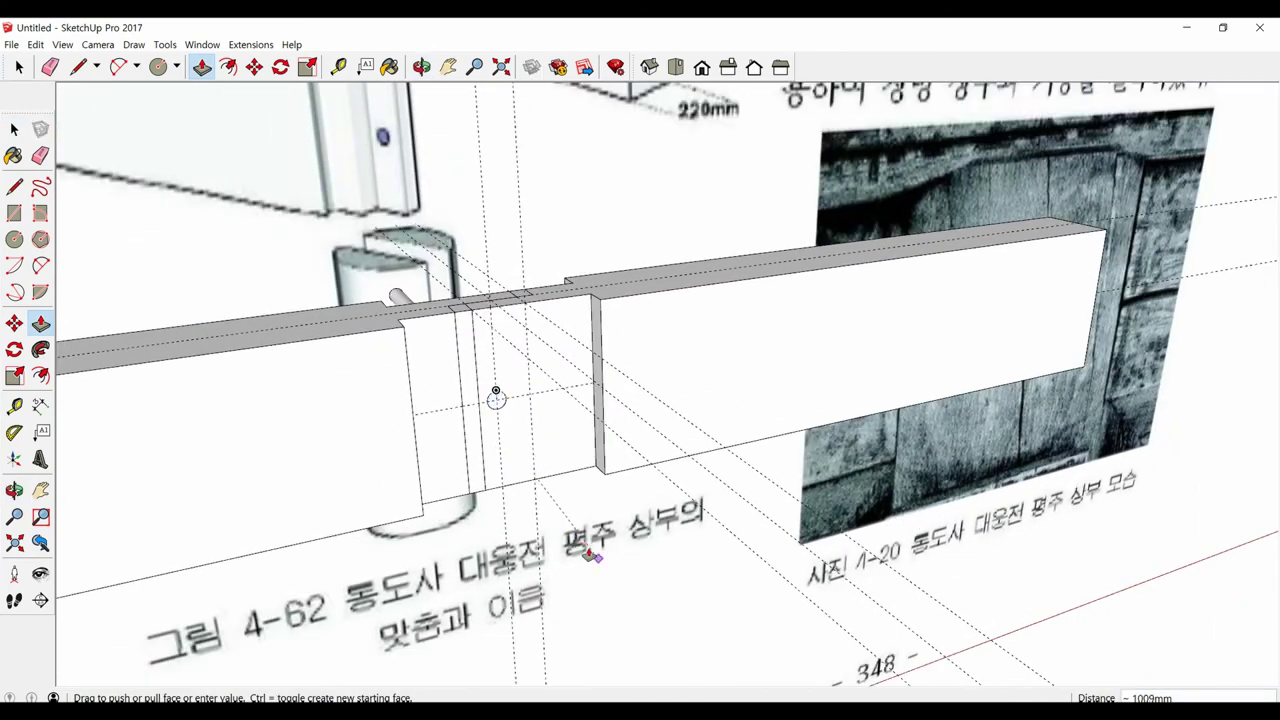
middle_drag(592, 555, 797, 632)
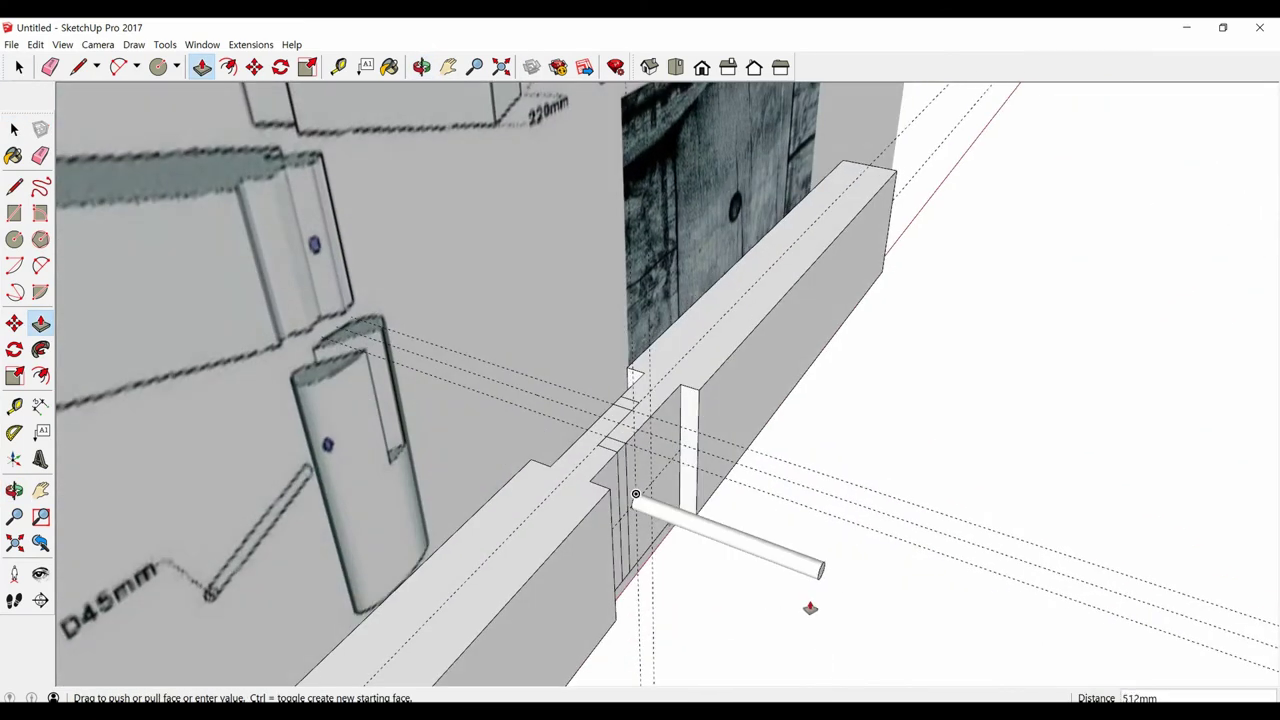
click(810, 608)
key(space)
Step: Select the whole pin cylinder and make it a group
triple_click(797, 566)
right_click(793, 566)
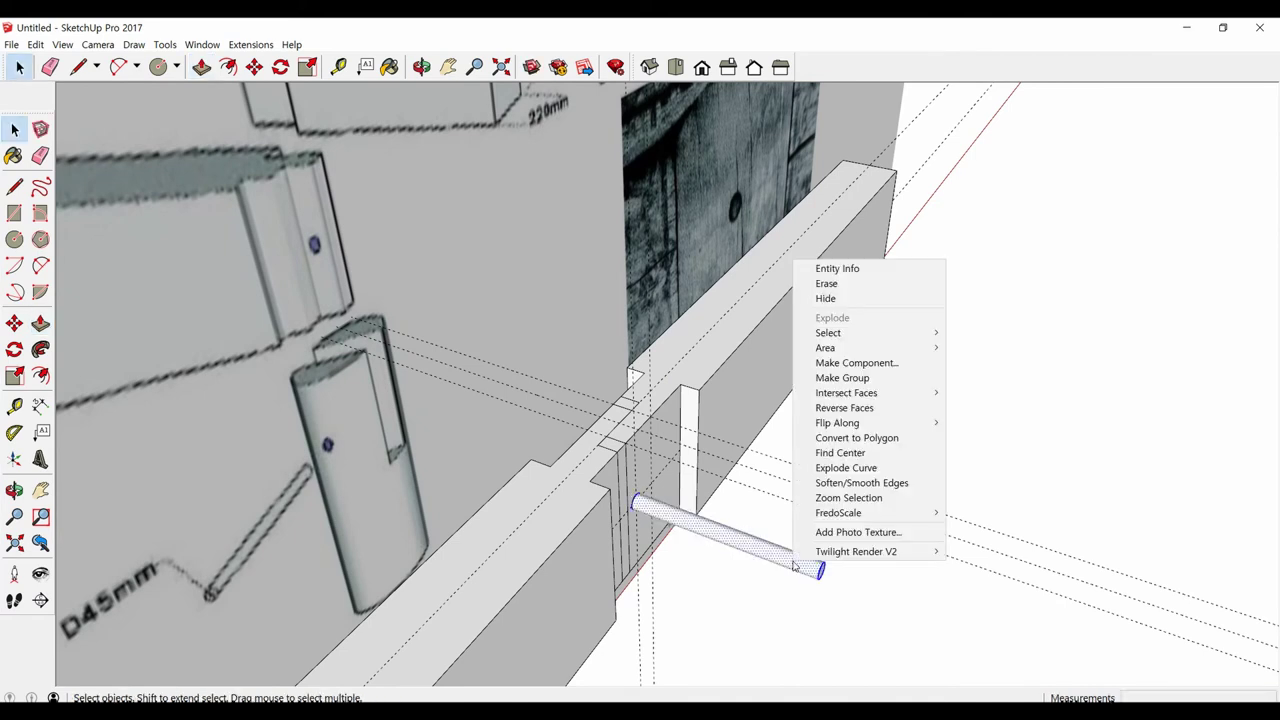
click(825, 377)
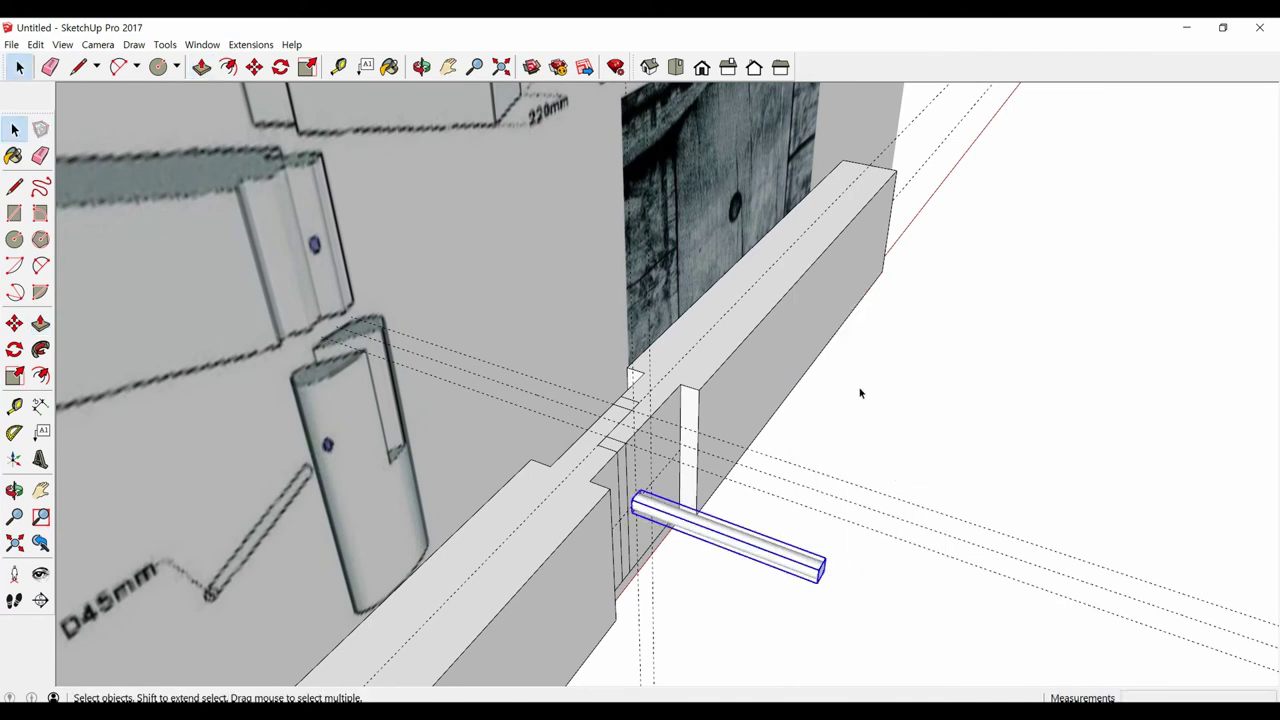
Step: Unhide all hidden geometry with Edit > Unhide > All to bring back the column
click(35, 44)
mouse_move(62, 239)
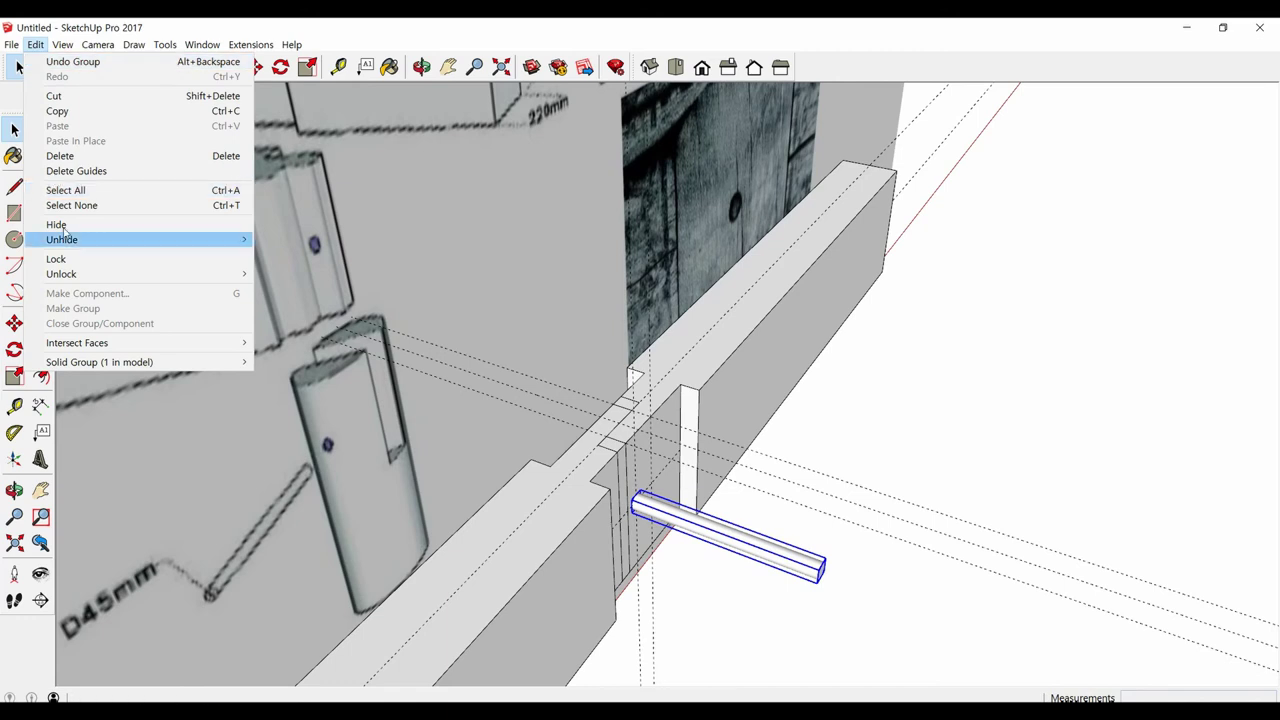
click(285, 270)
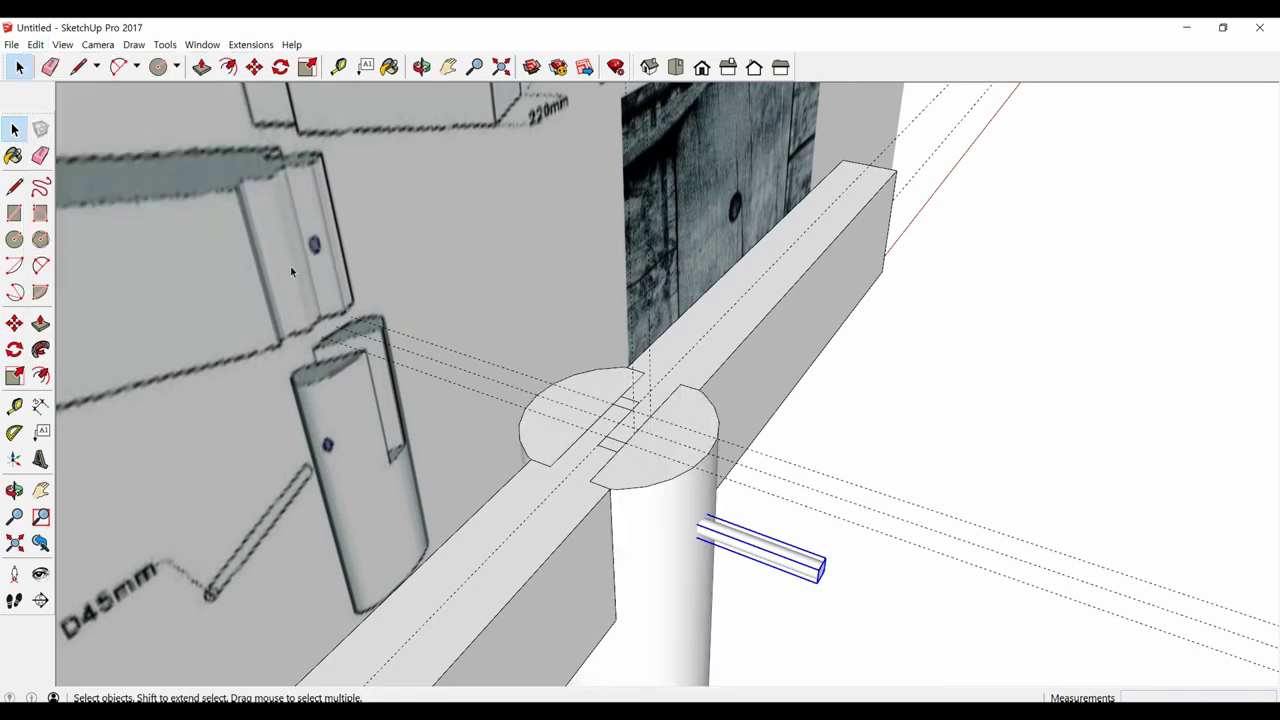
mouse_move(290, 266)
middle_down()
mouse_move(683, 458)
mouse_move(684, 476)
middle_up()
key(m)
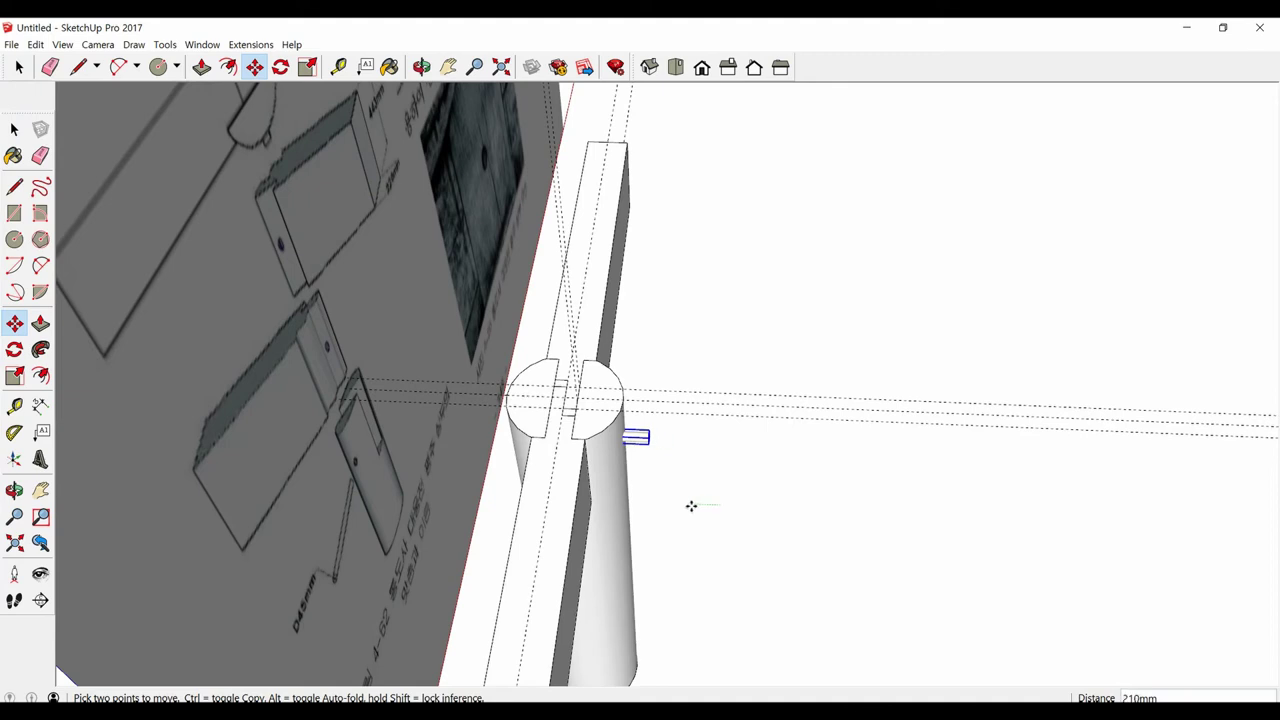
Step: Move the pin toward the column joint
key(space)
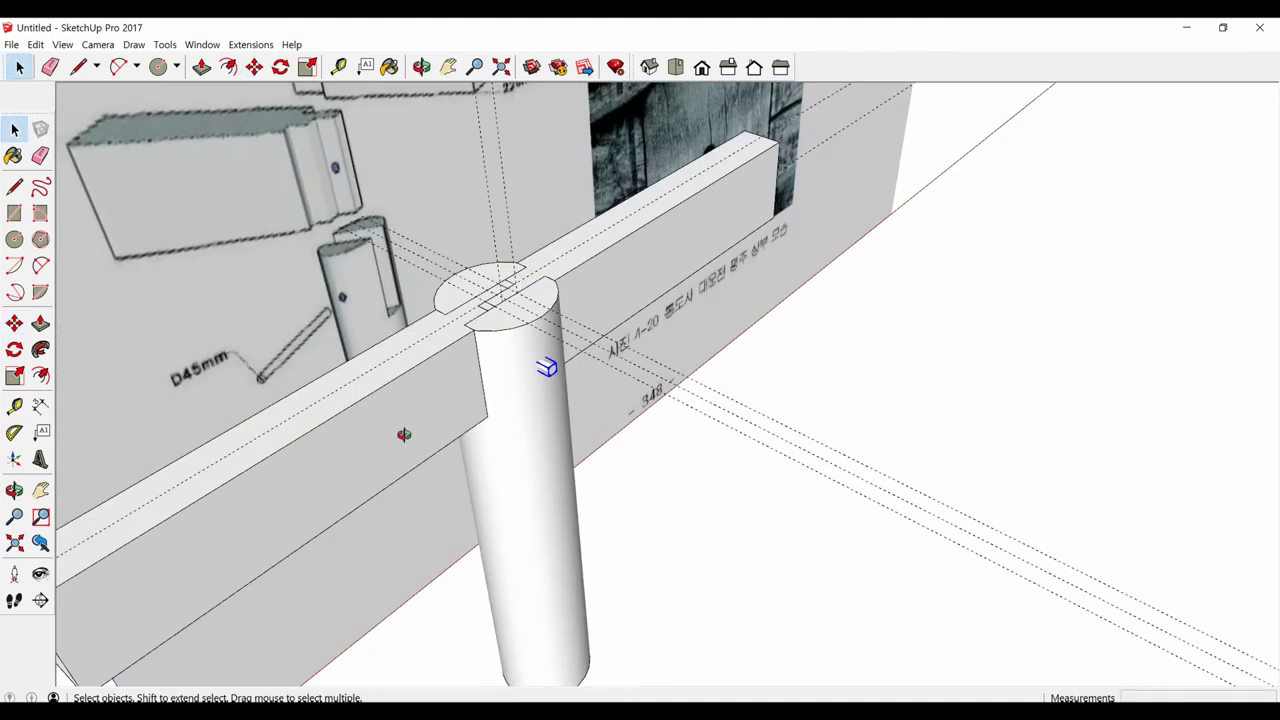
scroll(683, 506, up, 5)
middle_drag(540, 352, 593, 370)
scroll(605, 363, down, 8)
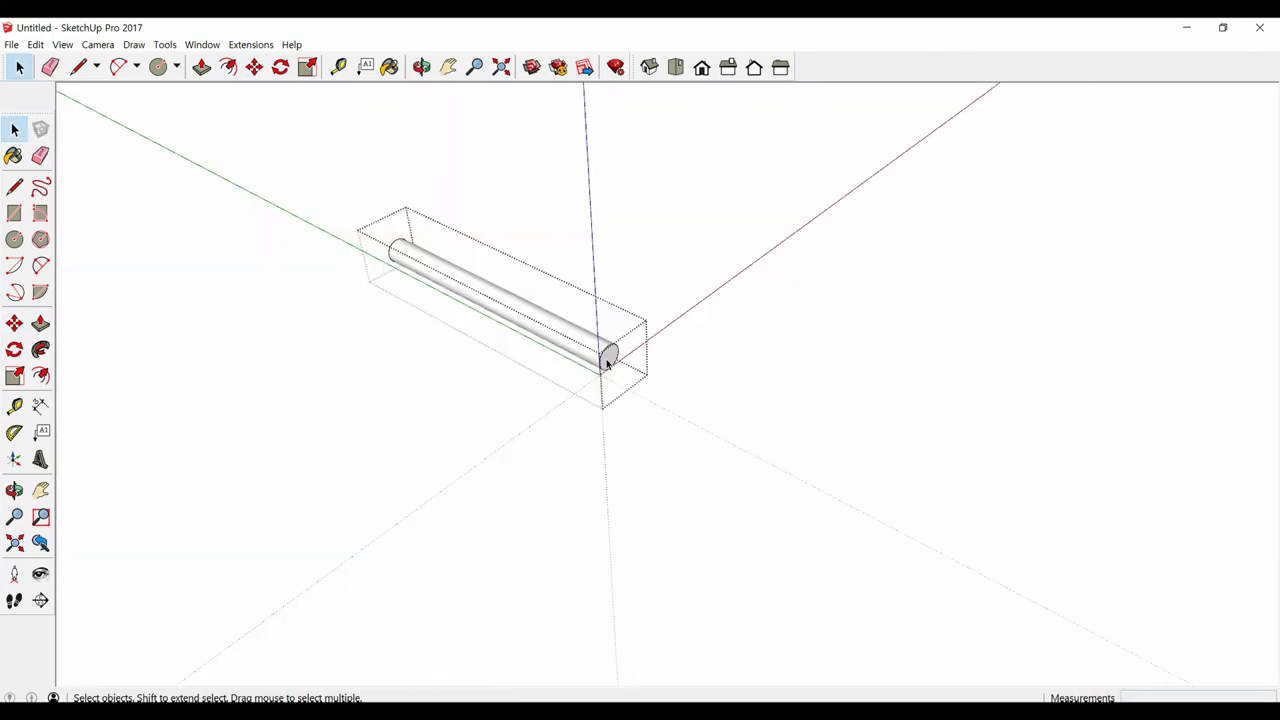
key(m)
click(606, 364)
click(782, 443)
key(space)
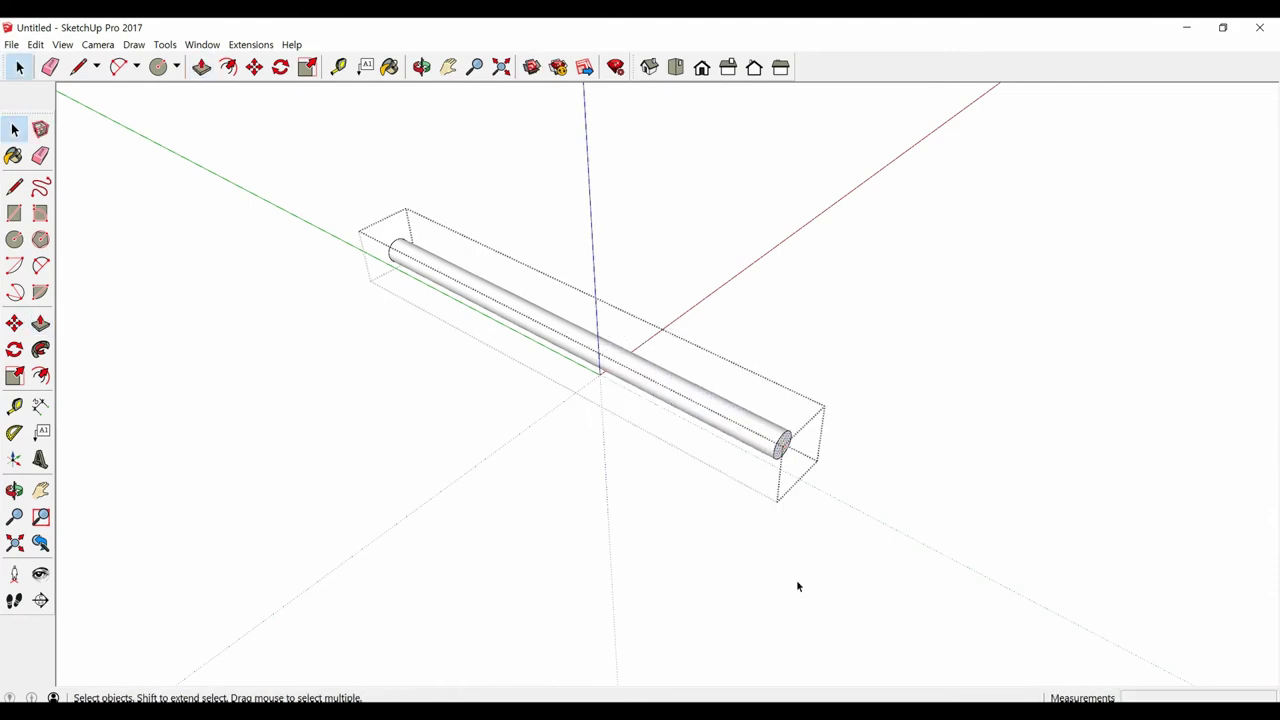
Step: Shift the pin 150mm through the column, then open the column group for editing
scroll(790, 565, up, 8)
middle_drag(777, 541, 883, 560)
key(m)
click(884, 551)
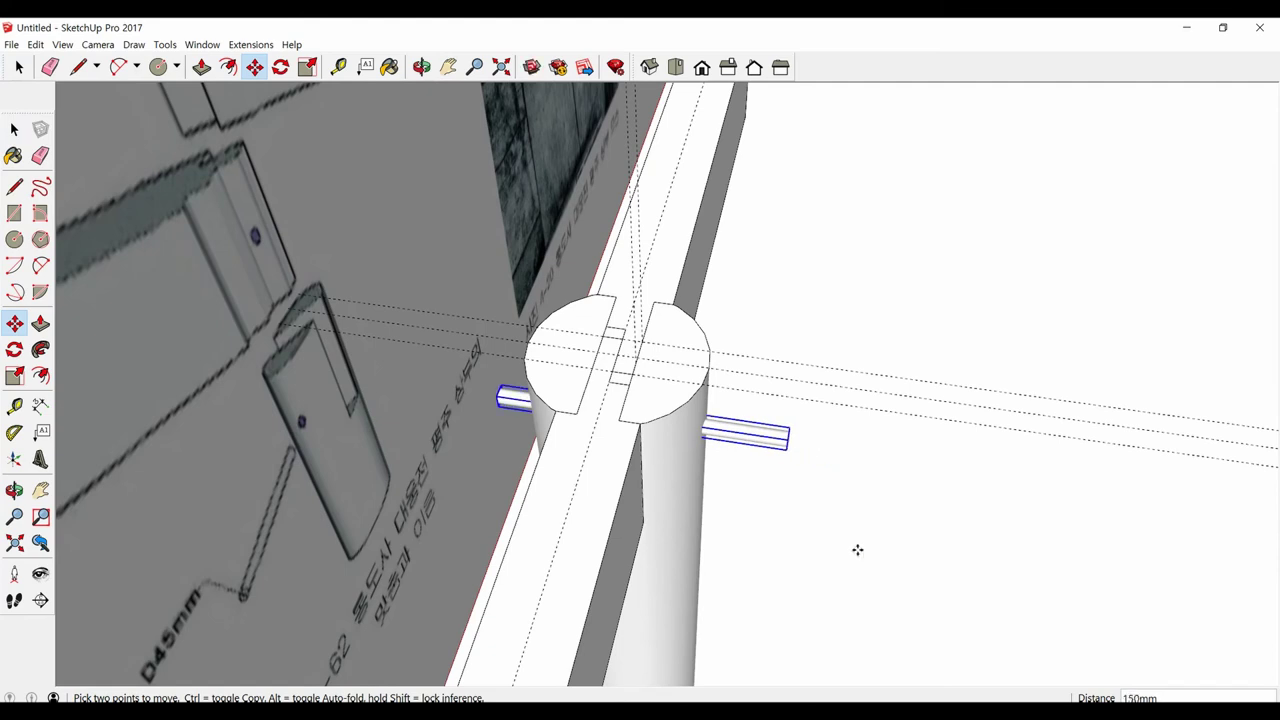
click(857, 550)
mouse_move(857, 550)
middle_down()
mouse_move(420, 524)
mouse_move(358, 389)
mouse_move(375, 411)
middle_up()
key(space)
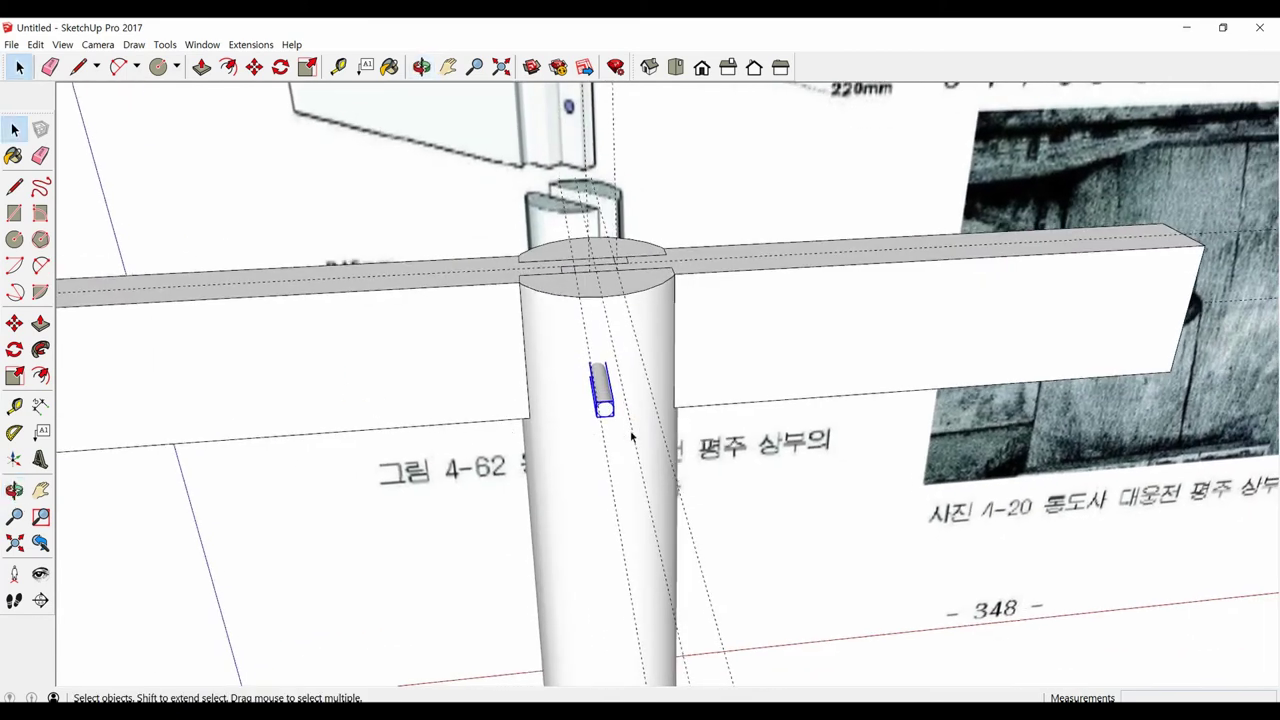
middle_drag(630, 436, 646, 497)
double_click(588, 516)
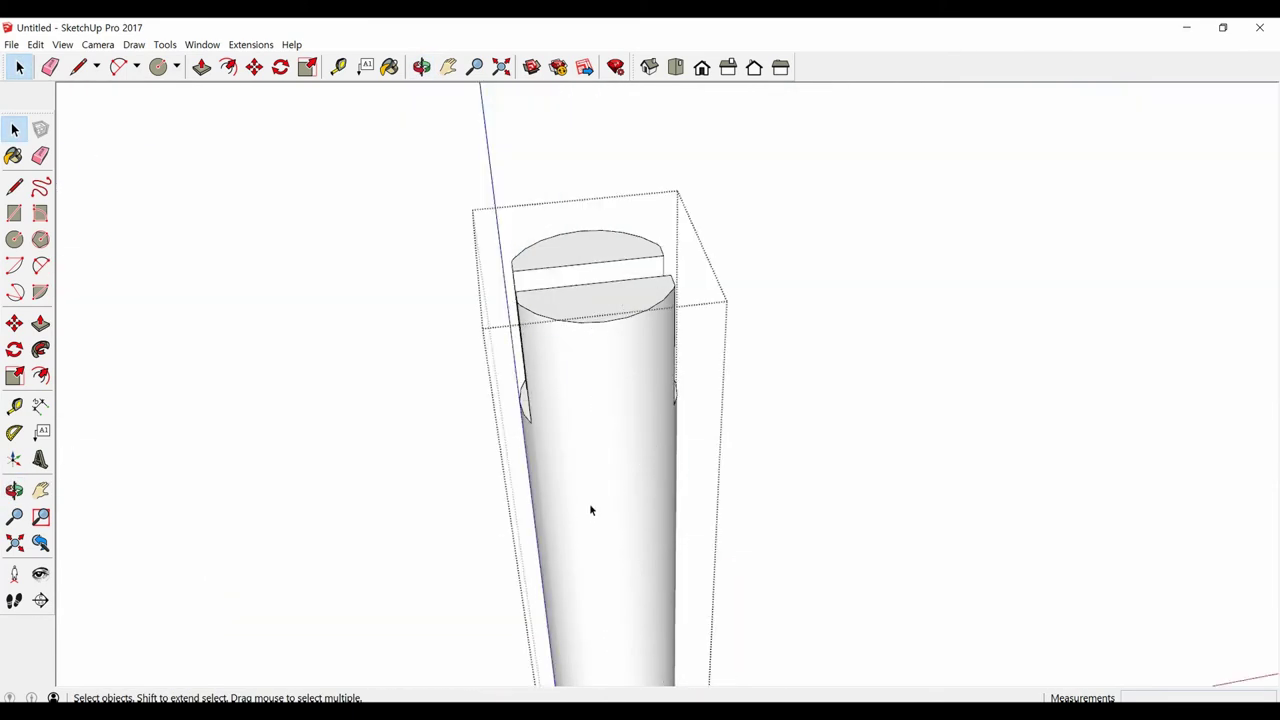
Step: Select the whole slotted column and enter its group with everything else hidden
click(590, 505)
mouse_move(603, 449)
middle_down()
mouse_move(743, 466)
mouse_move(651, 463)
middle_up()
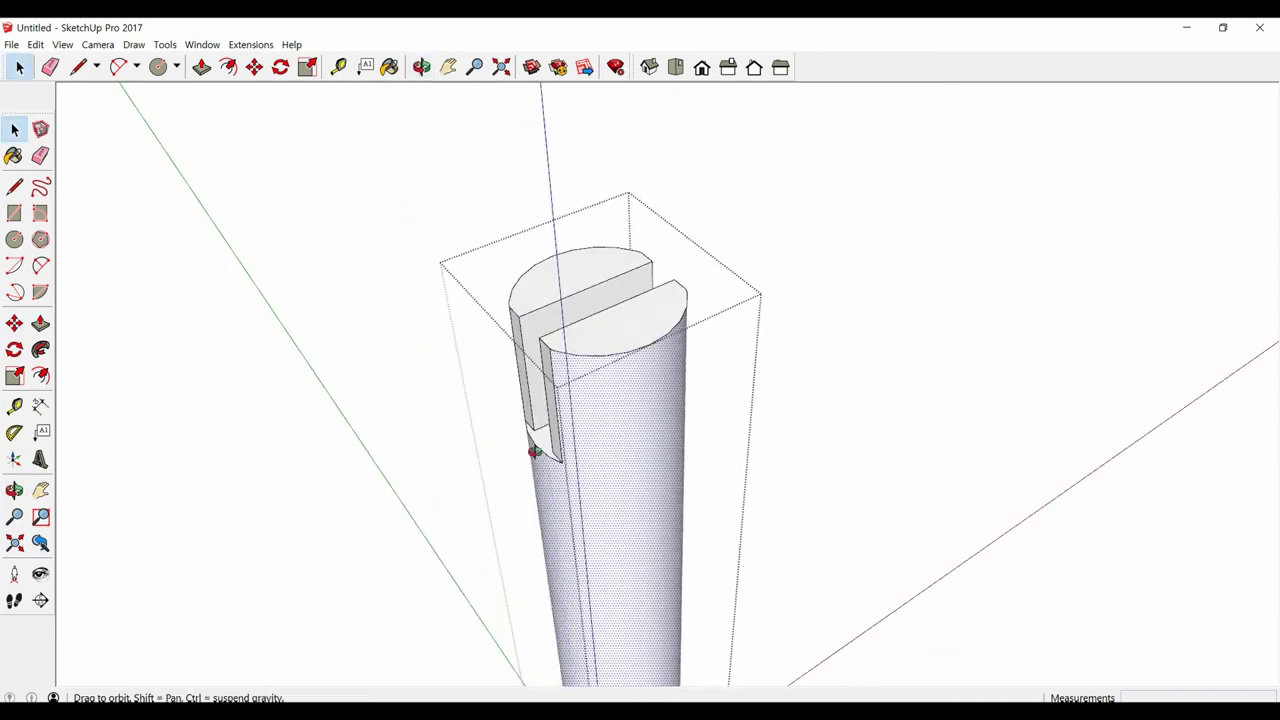
triple_click(656, 464)
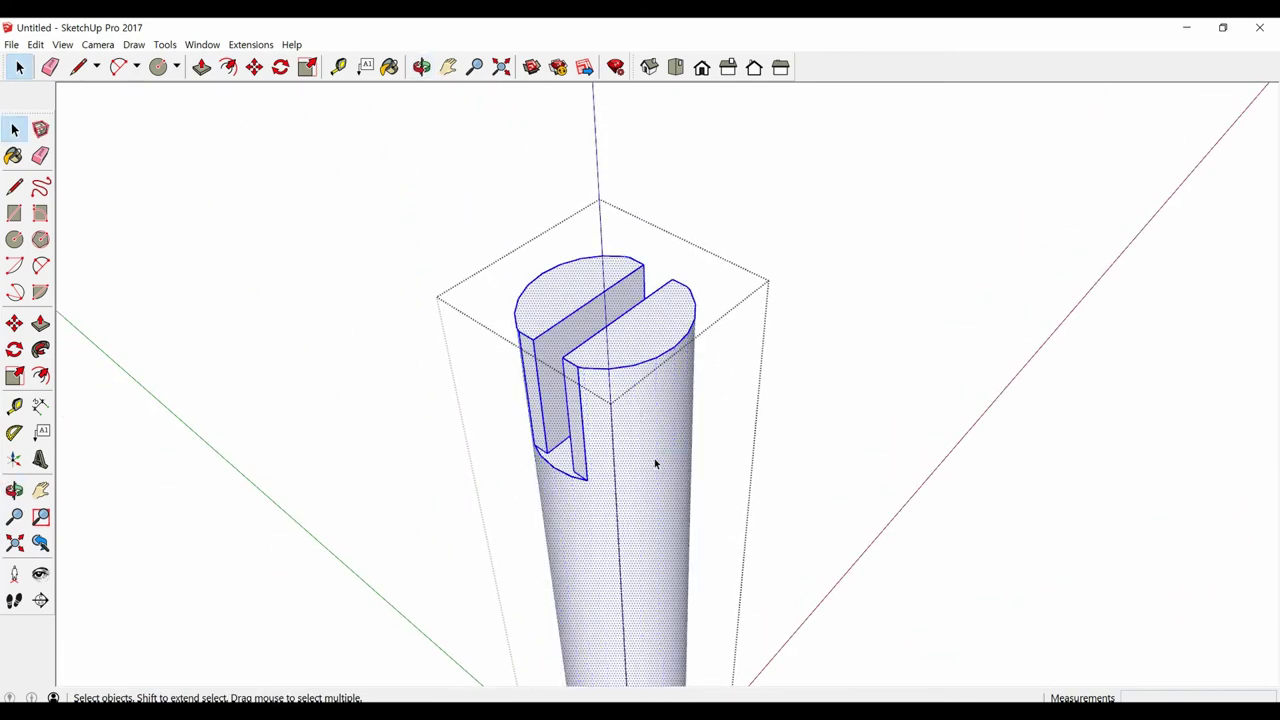
right_click(655, 463)
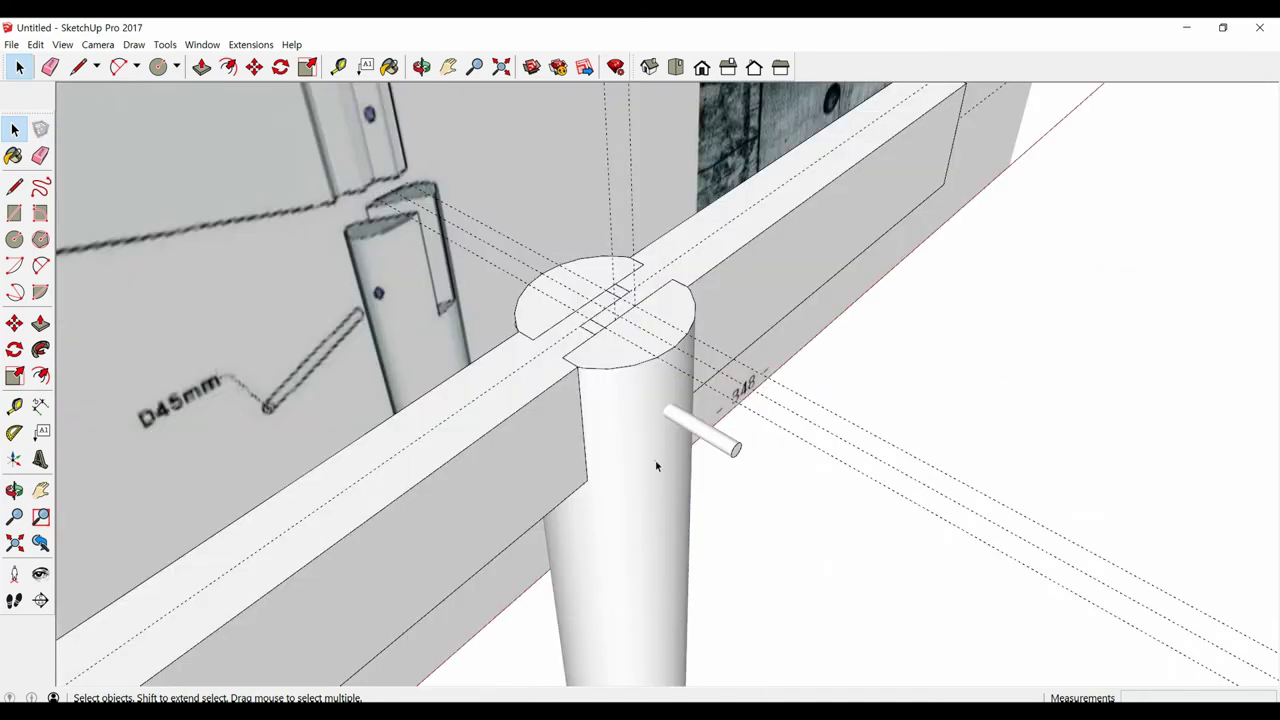
double_click(656, 465)
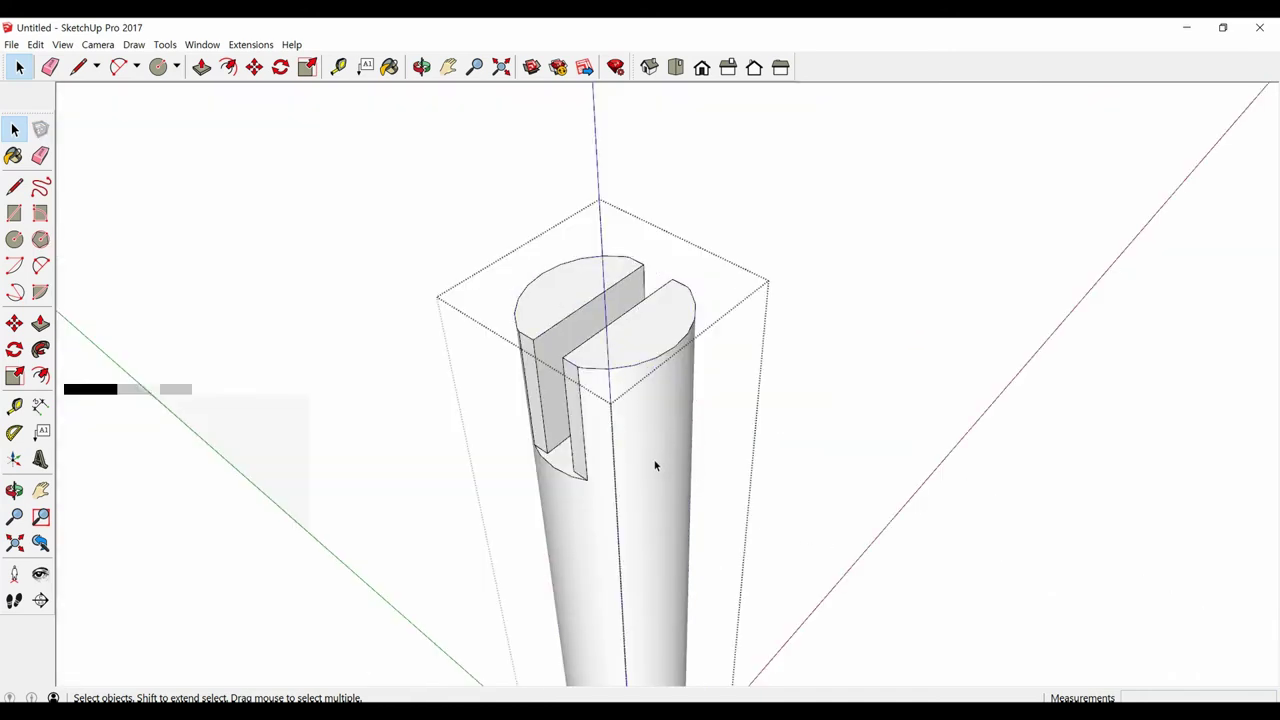
Step: Paste the pin in place inside the column group and explode it
click(35, 44)
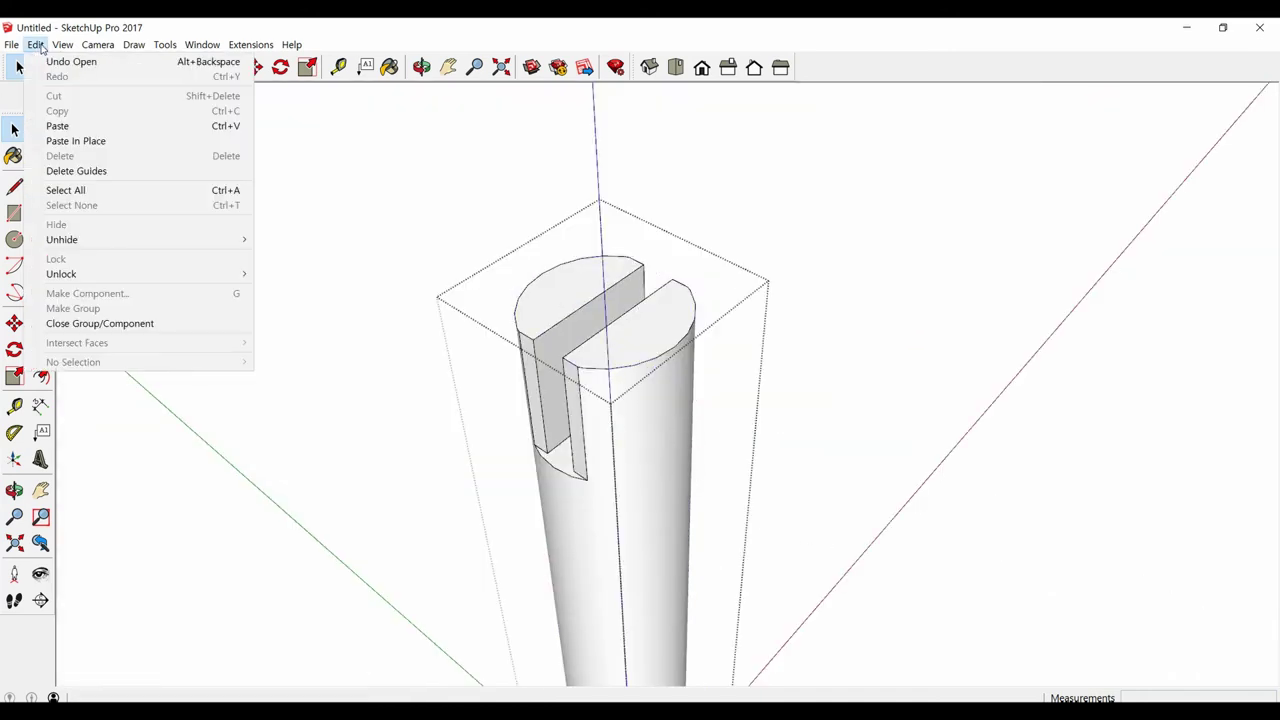
click(94, 142)
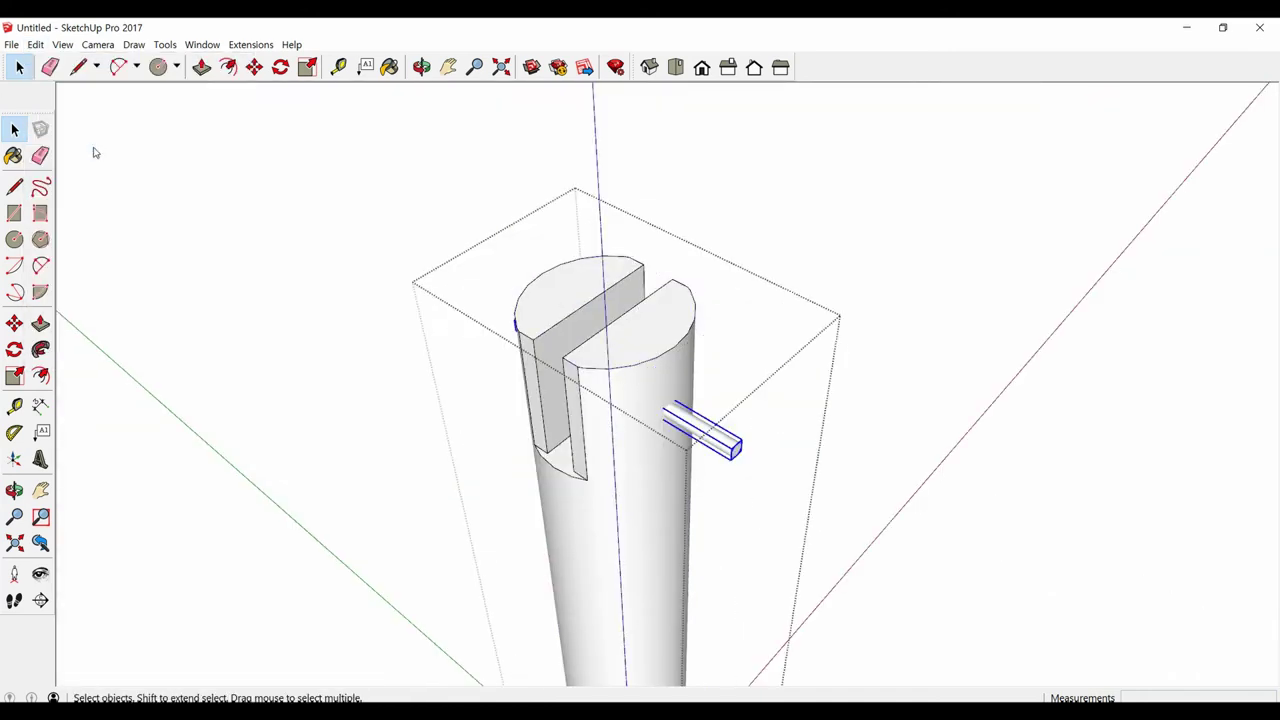
right_click(689, 427)
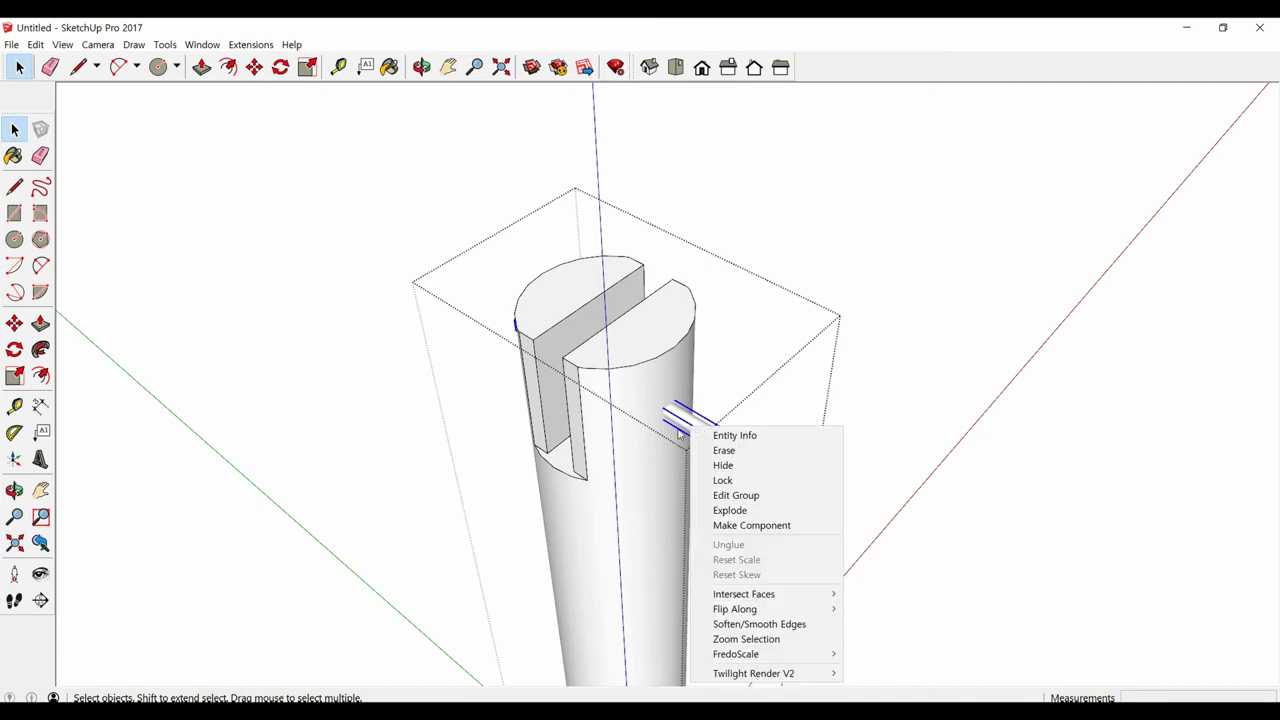
click(740, 508)
Step: Intersect the column's faces with the model to cut in the pin outline
click(635, 415)
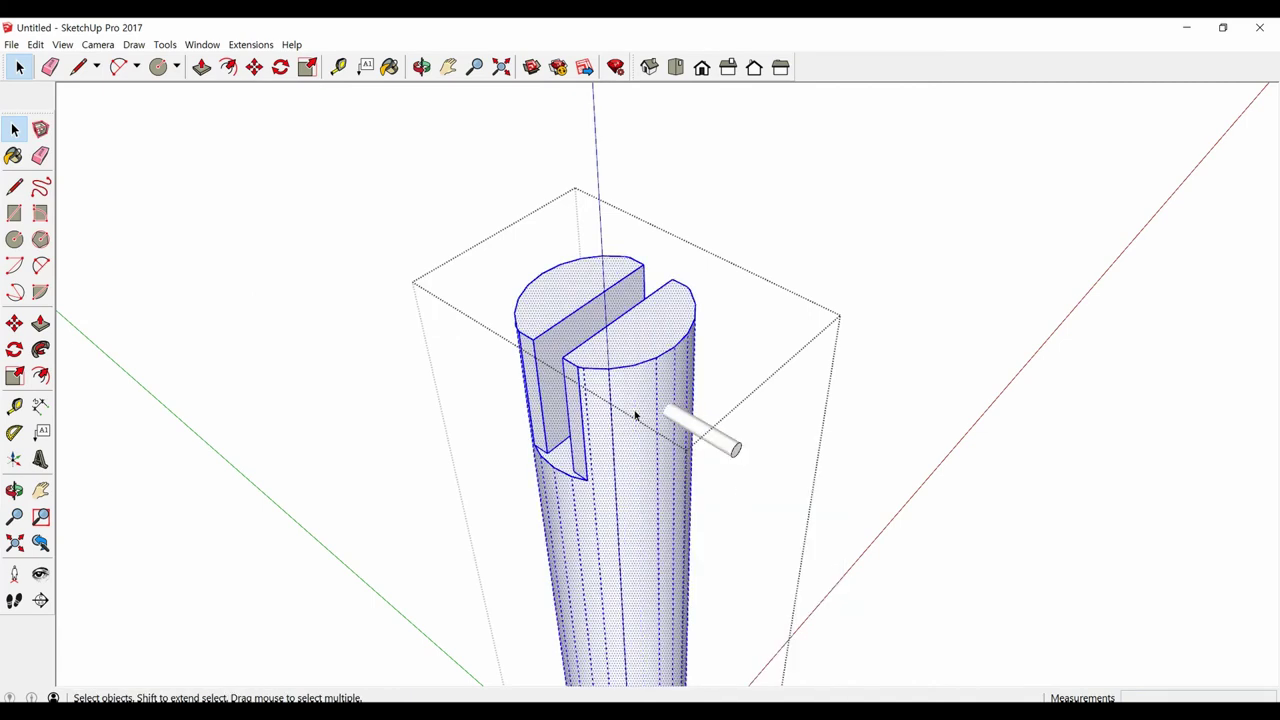
right_click(635, 415)
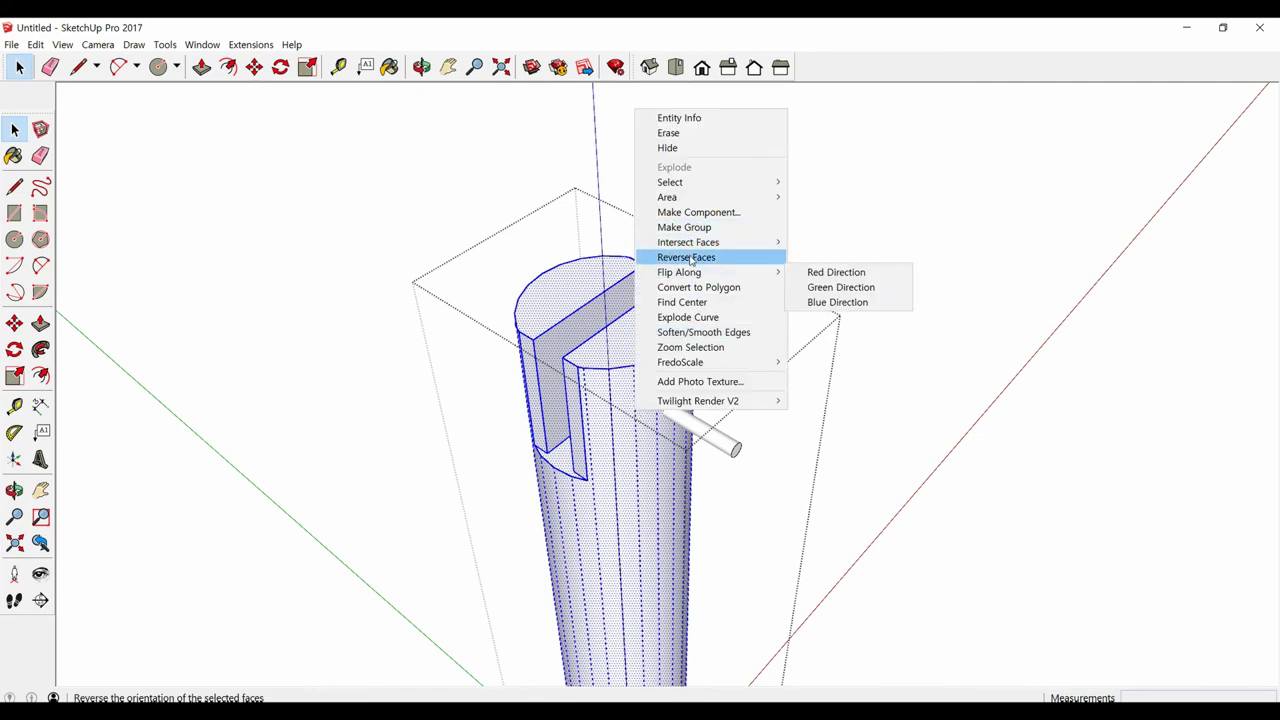
mouse_move(688, 242)
click(832, 242)
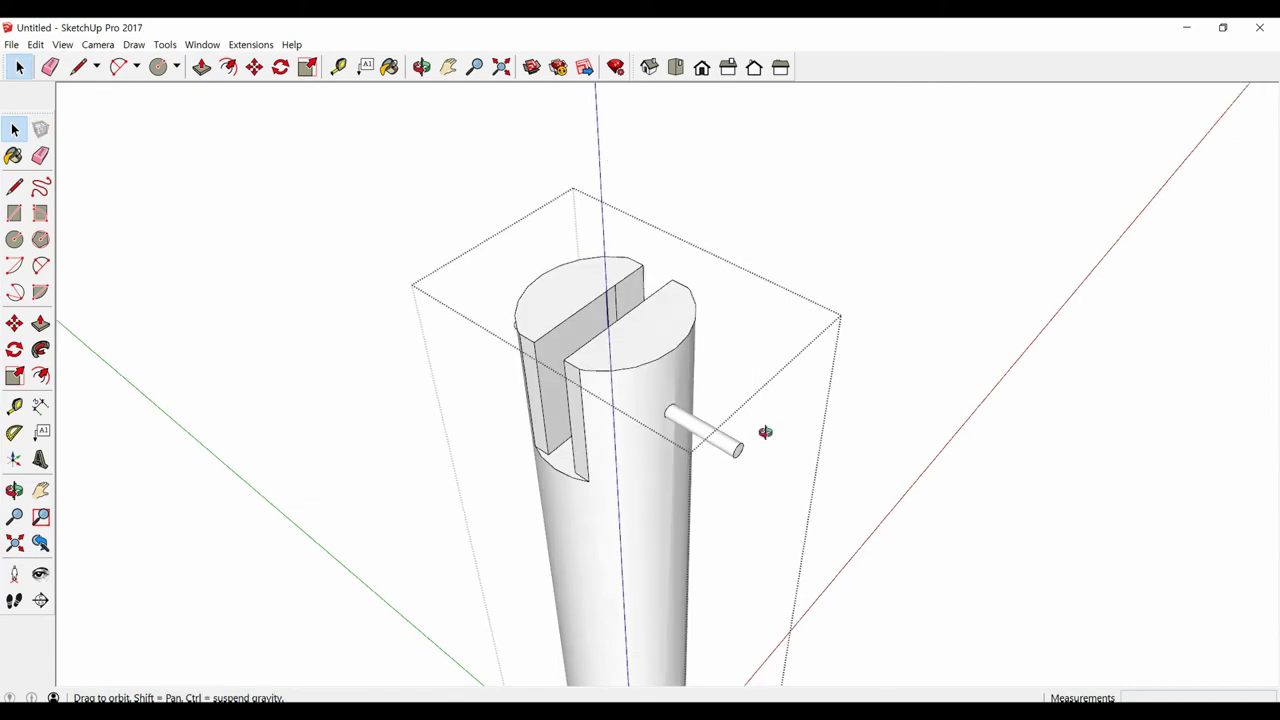
middle_drag(766, 434, 895, 469)
middle_drag(731, 343, 650, 294)
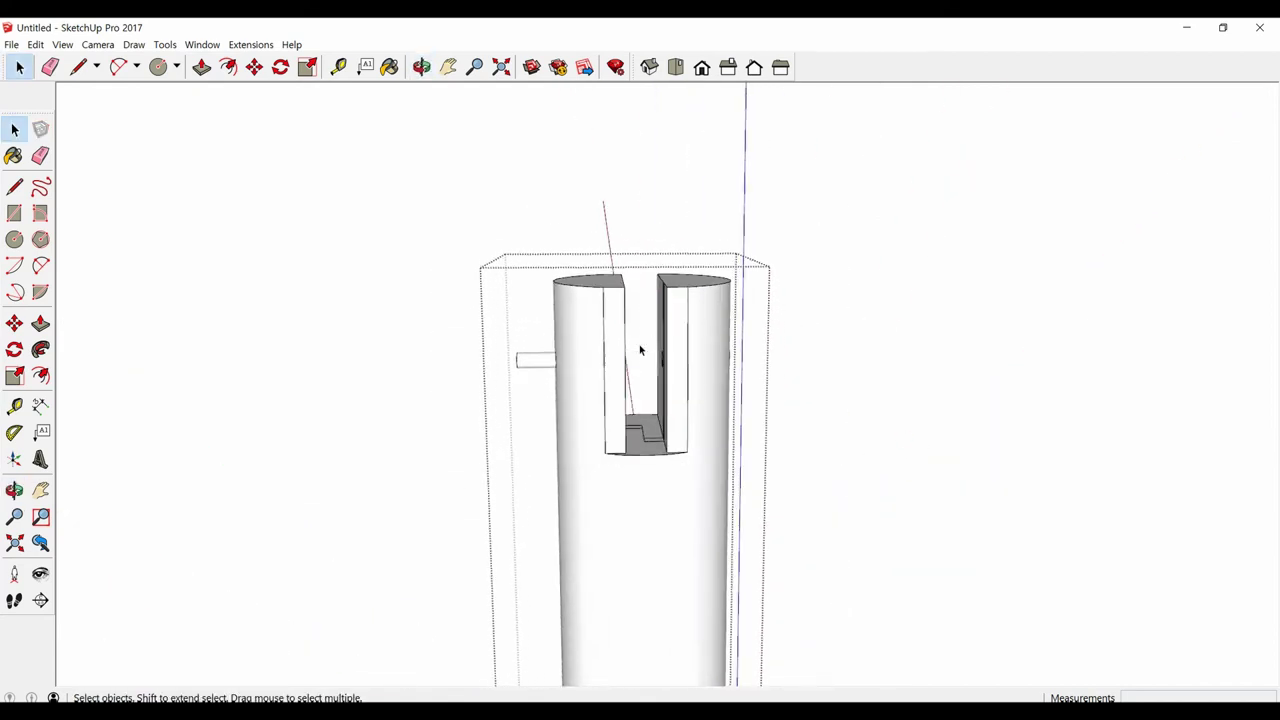
Step: Trace the pin circle's edge on the slot's inner face to close it into a face
middle_drag(640, 350, 659, 377)
middle_drag(518, 366, 634, 403)
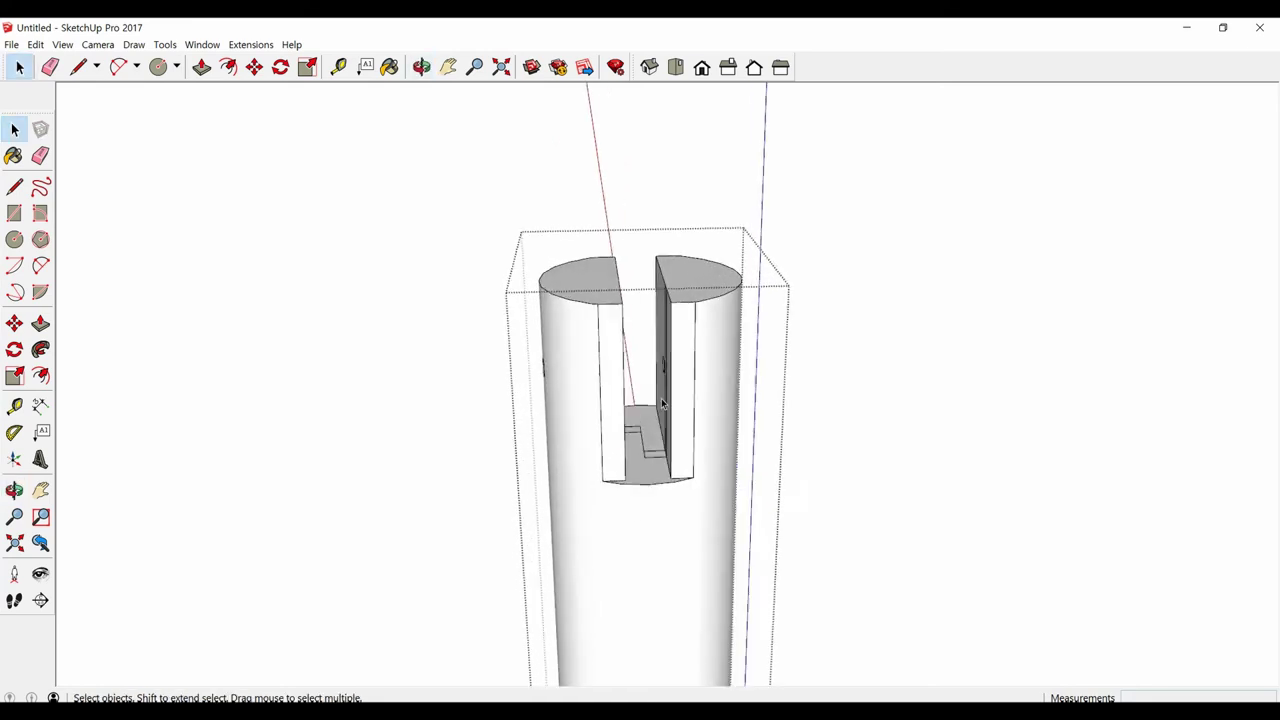
scroll(805, 400, up, 3)
scroll(715, 362, up, 3)
scroll(715, 362, up, 3)
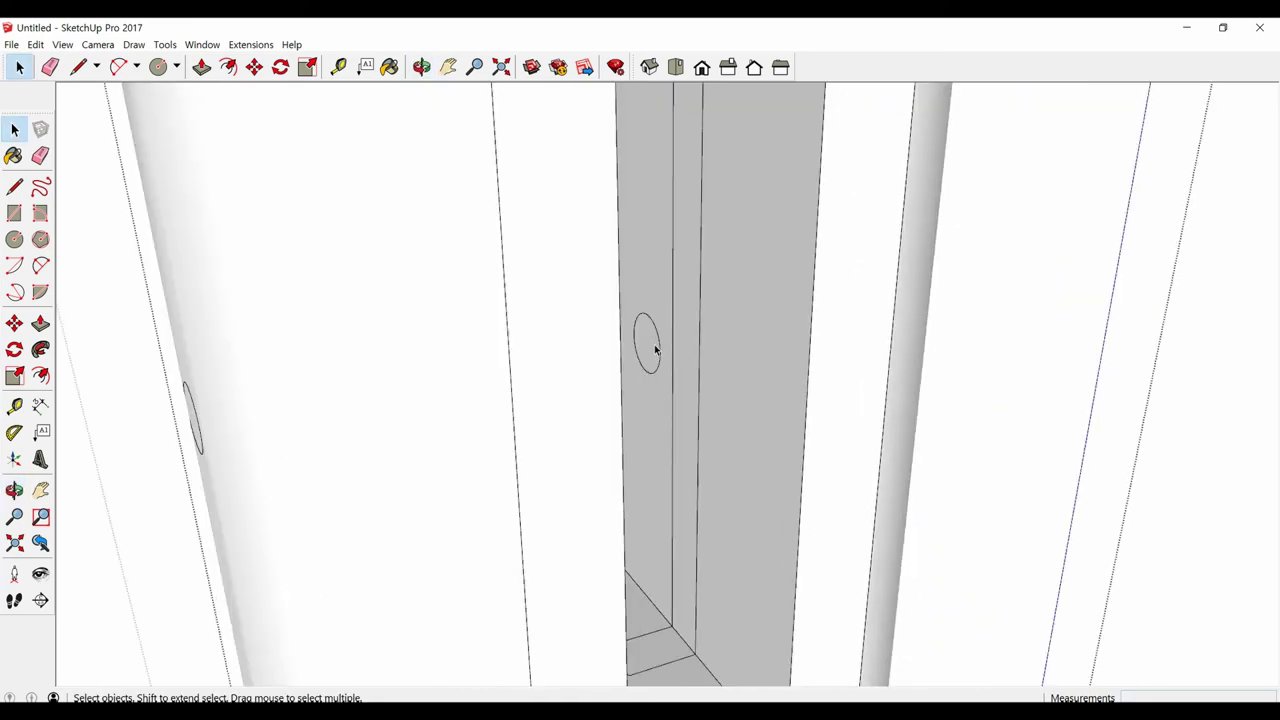
click(655, 350)
scroll(654, 349, up, 3)
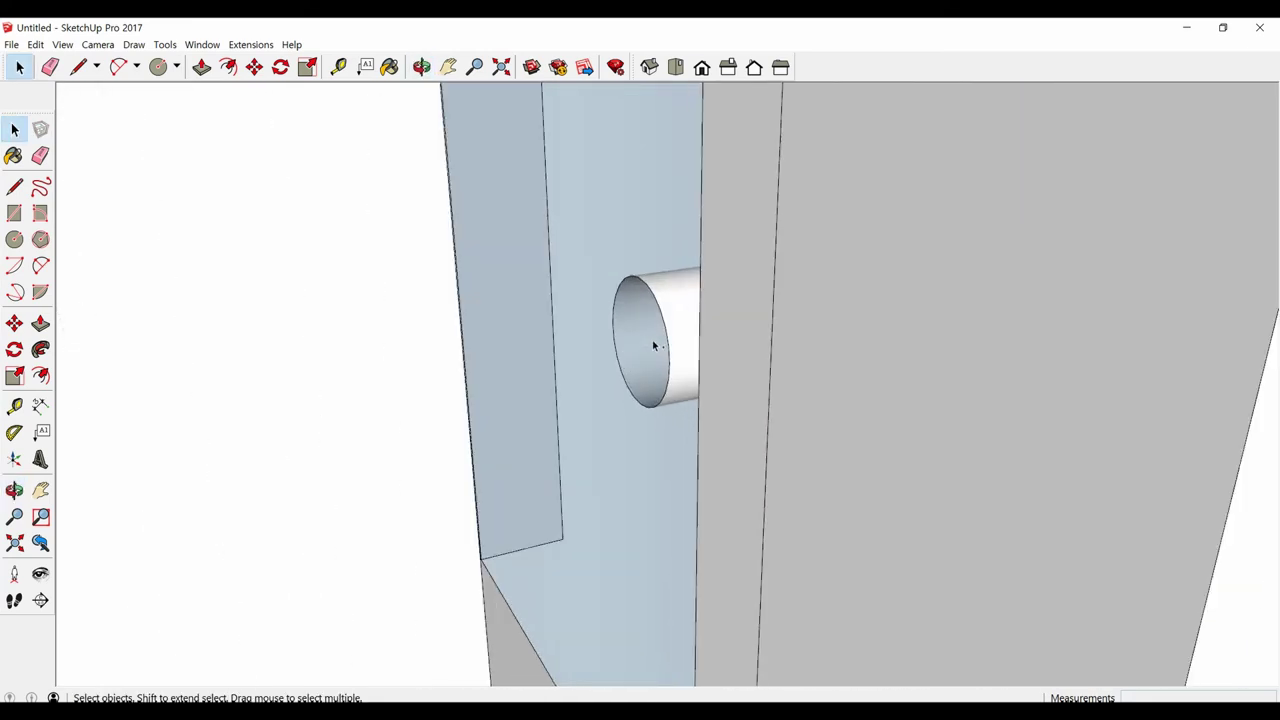
scroll(652, 344, up, 3)
scroll(653, 340, up, 2)
key(l)
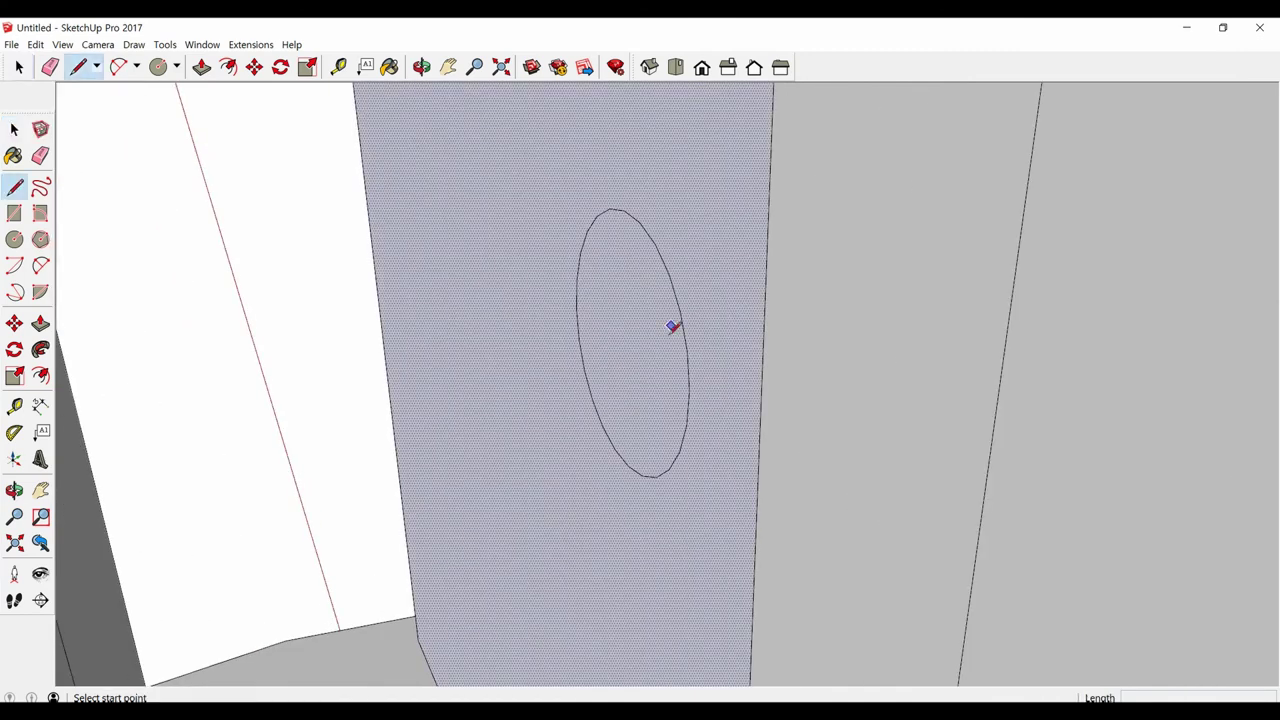
click(669, 274)
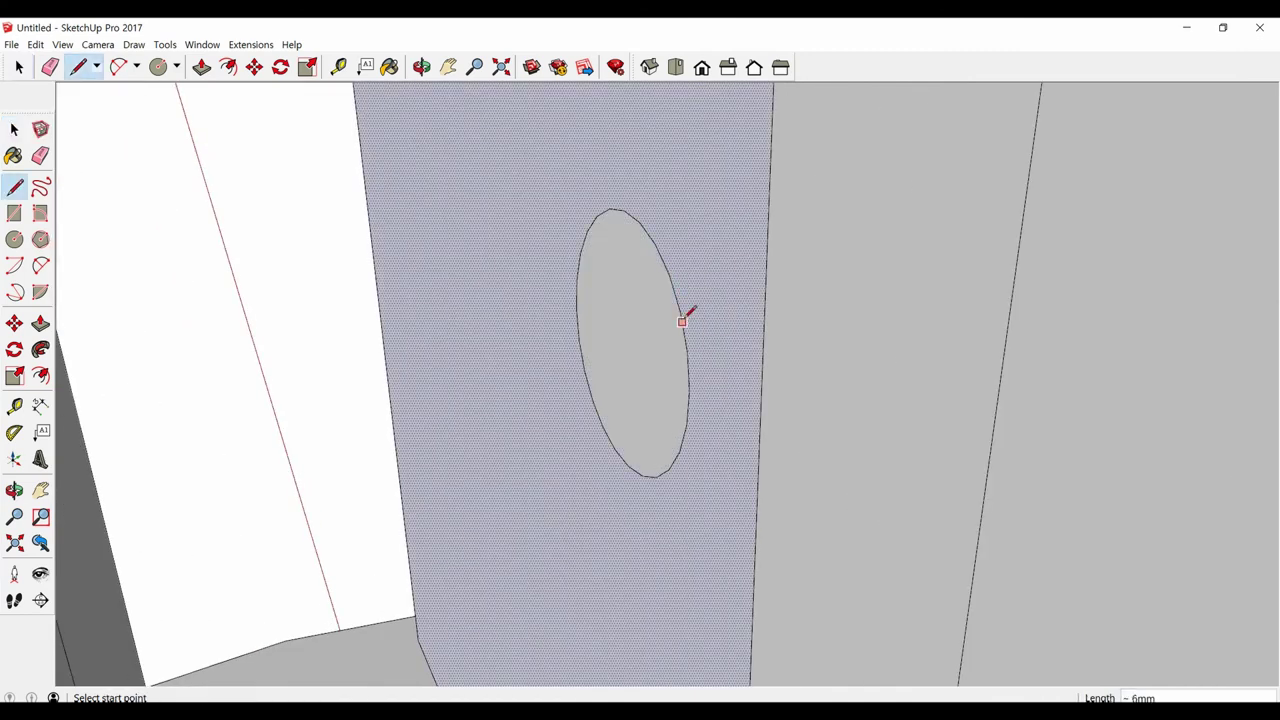
key(space)
click(669, 354)
Step: Close the opposite pin circle into a face and delete it to open the round hole
middle_drag(669, 354, 843, 337)
scroll(843, 337, down, 3)
scroll(843, 337, down, 2)
middle_drag(601, 375, 511, 379)
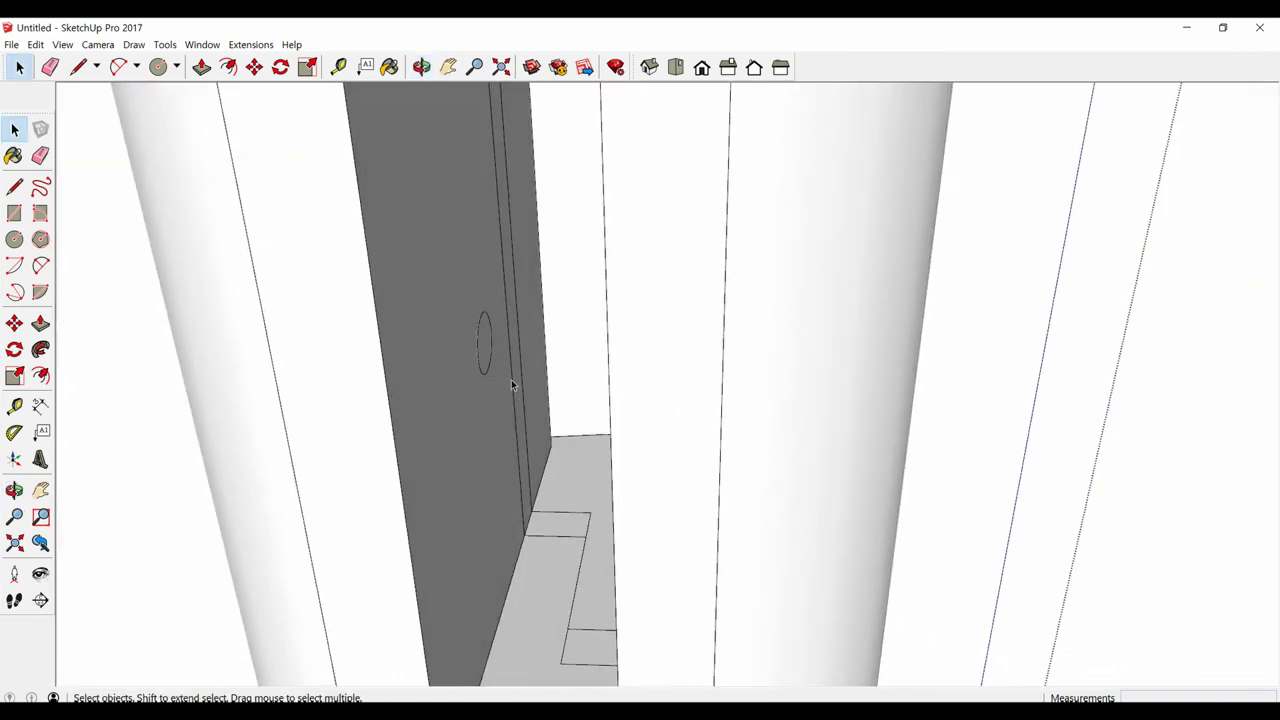
scroll(493, 347, up, 3)
middle_drag(453, 325, 417, 334)
scroll(416, 330, up, 2)
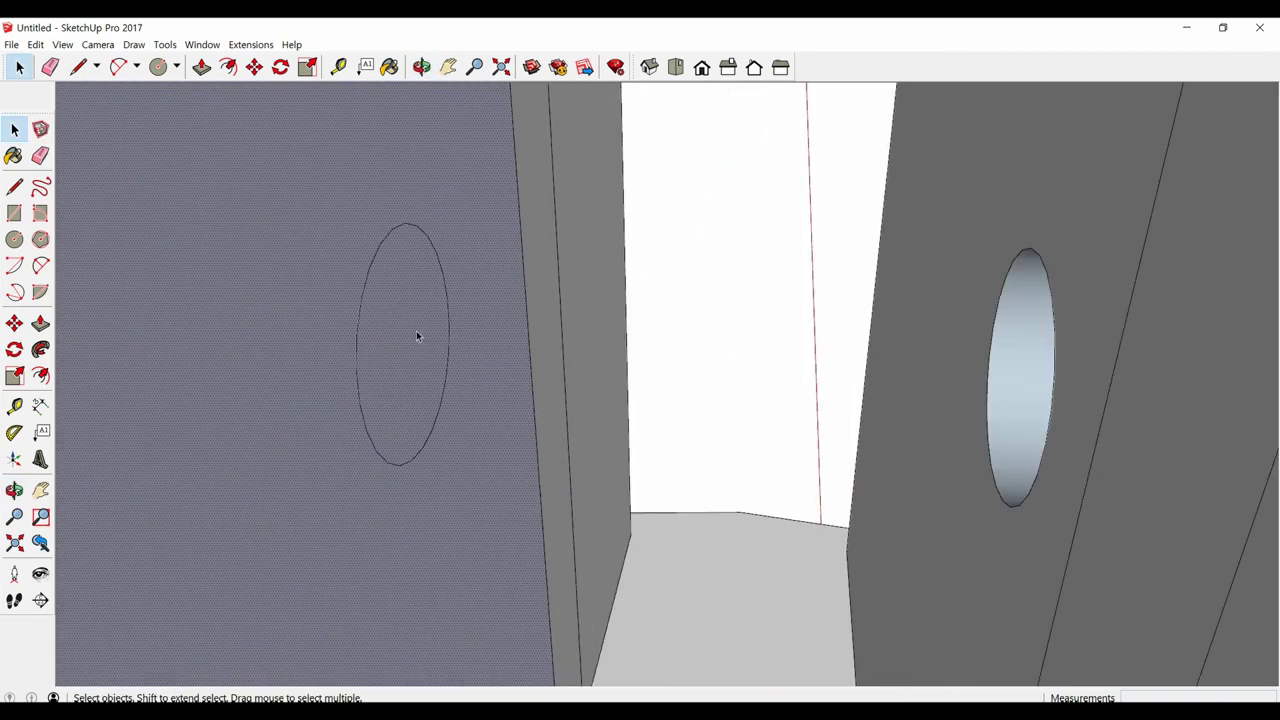
scroll(415, 335, up, 1)
key(l)
click(355, 293)
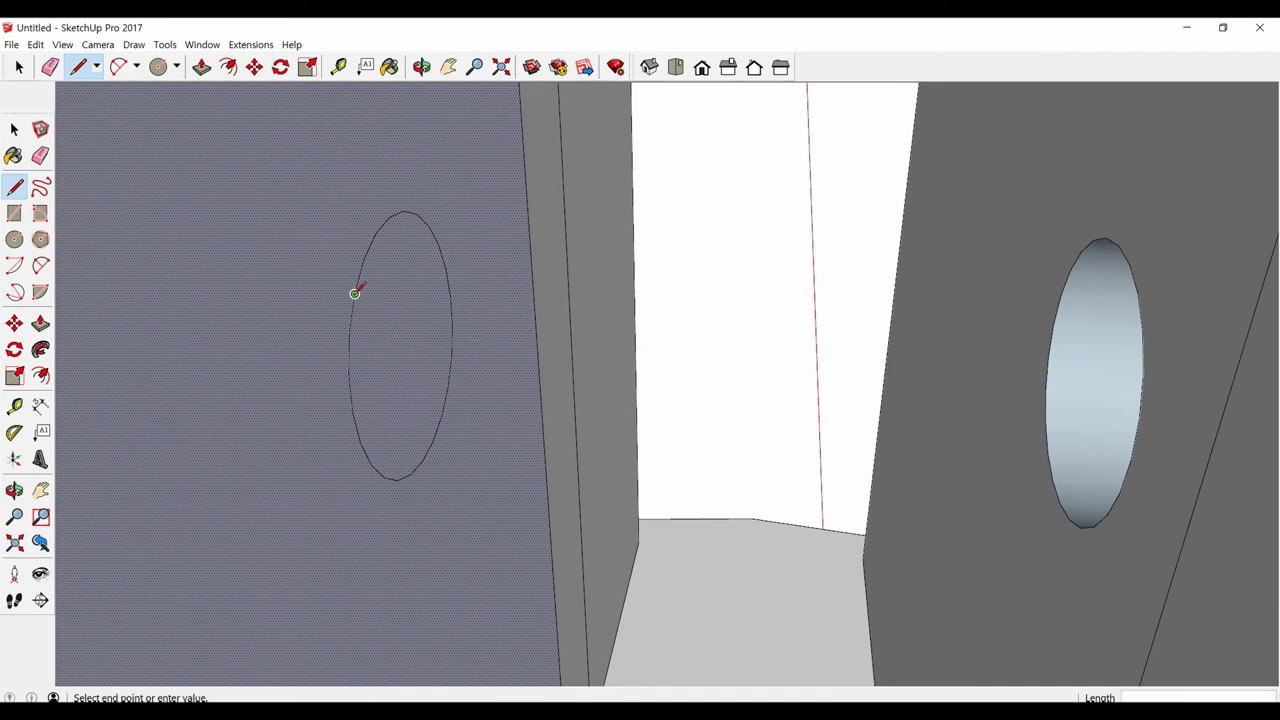
click(348, 332)
key(space)
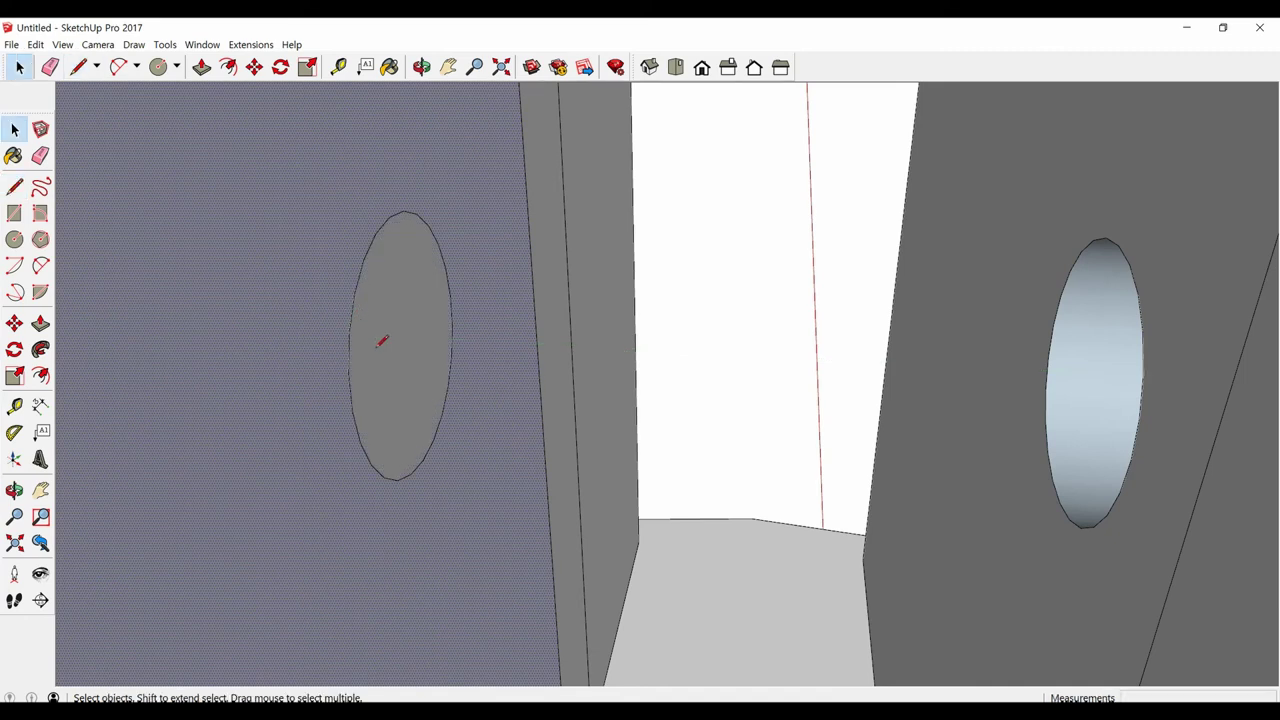
click(380, 341)
middle_drag(380, 341, 399, 358)
key(Delete)
scroll(483, 432, down, 1)
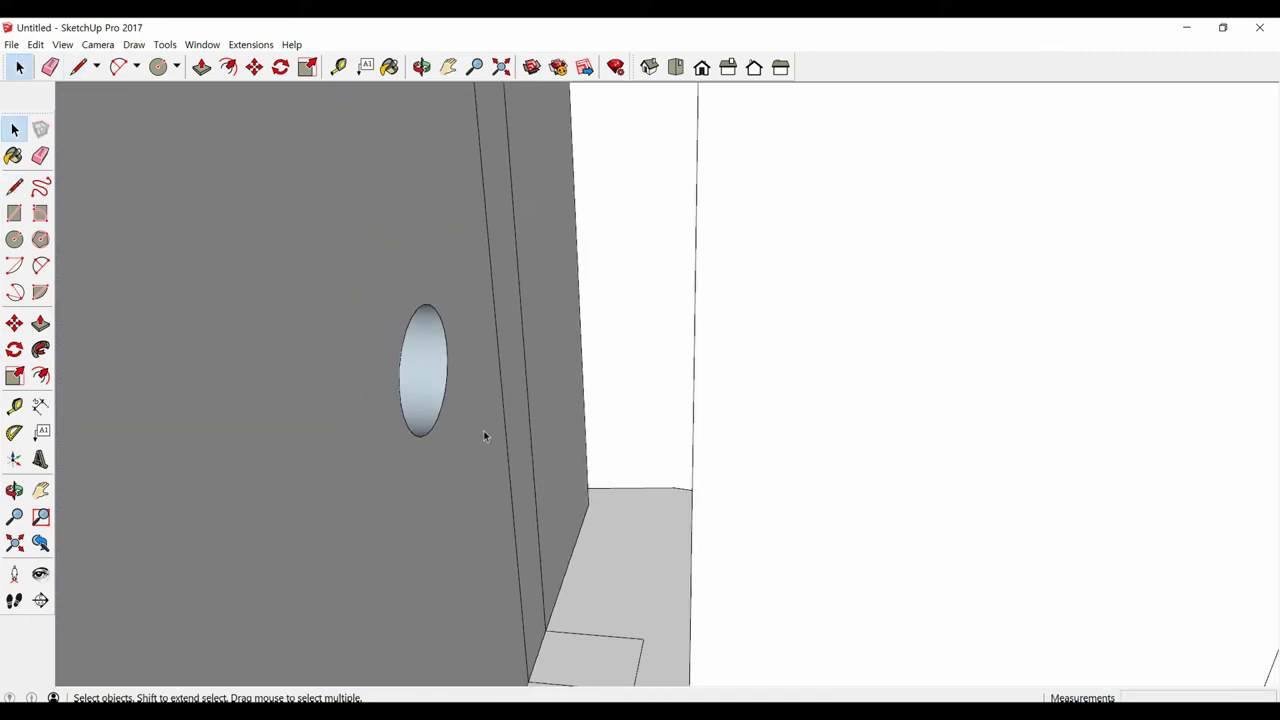
Step: Erase the stray vertical edge beside the hole with the Eraser
key(e)
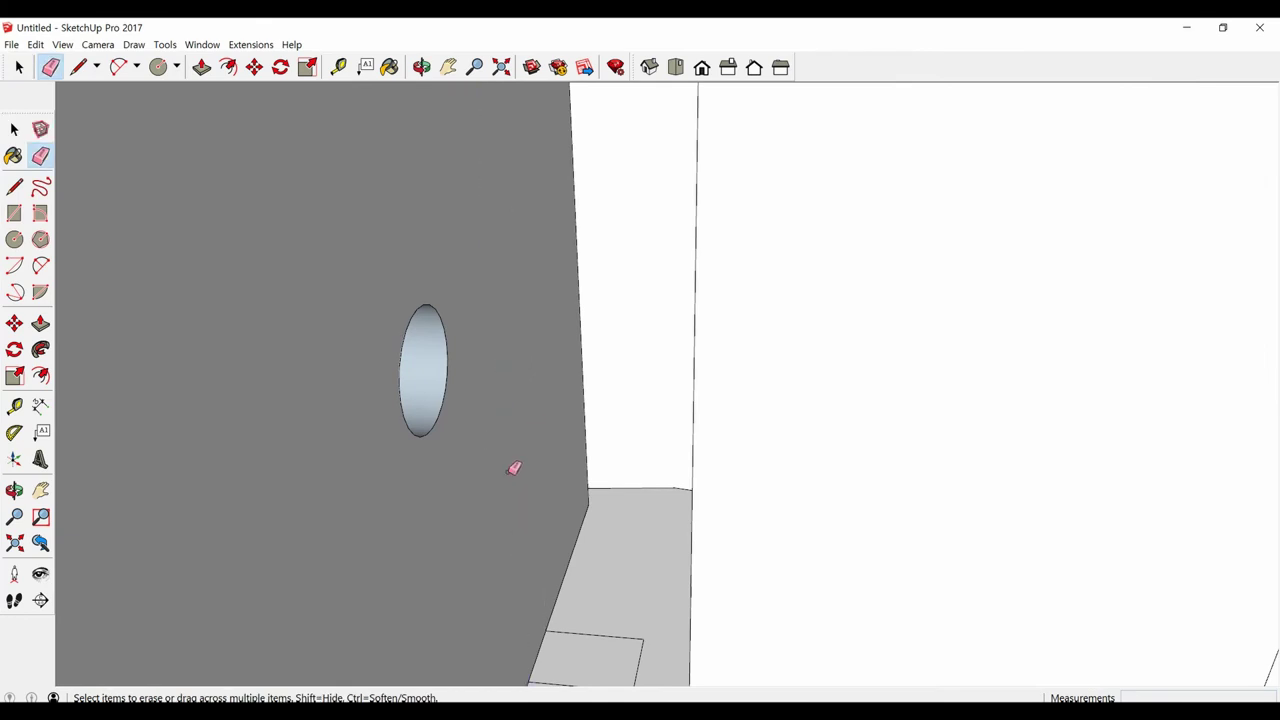
scroll(514, 468, down, 5)
mouse_move(549, 514)
middle_down()
mouse_move(583, 574)
mouse_move(566, 585)
mouse_move(660, 366)
mouse_move(746, 443)
middle_up()
scroll(660, 366, down, 3)
scroll(651, 451, up, 3)
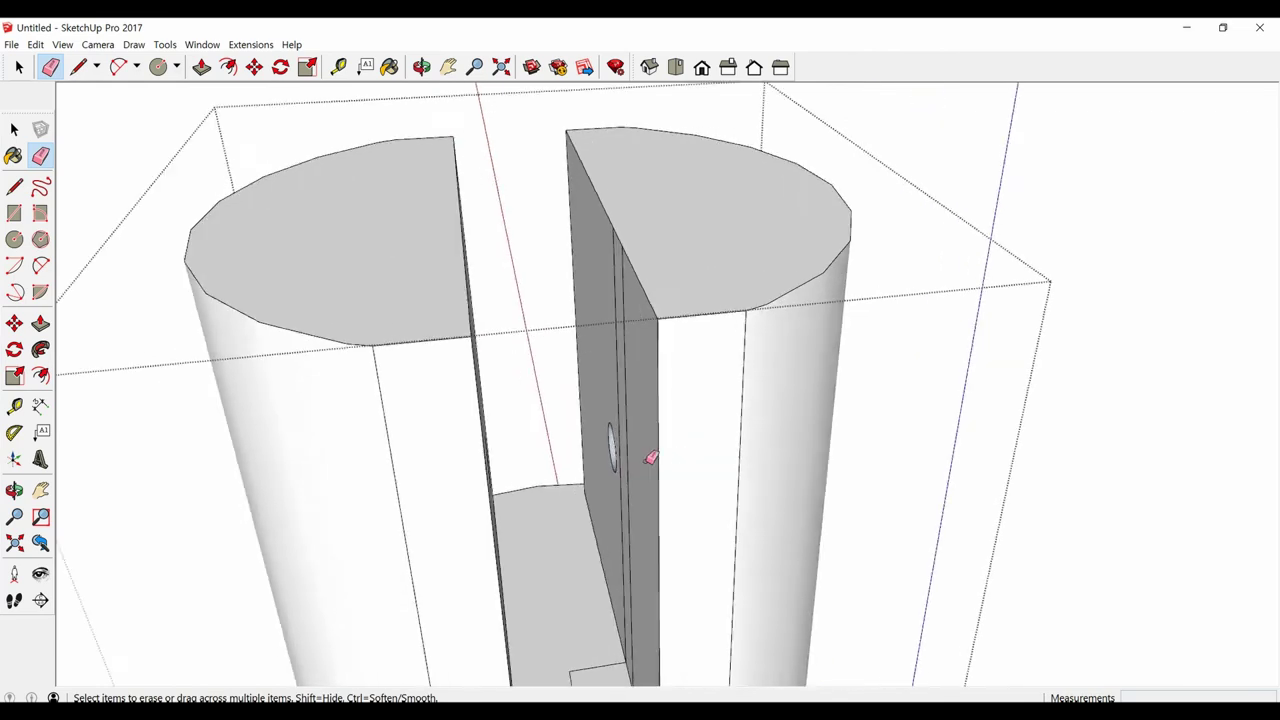
middle_drag(651, 451, 695, 443)
click(651, 381)
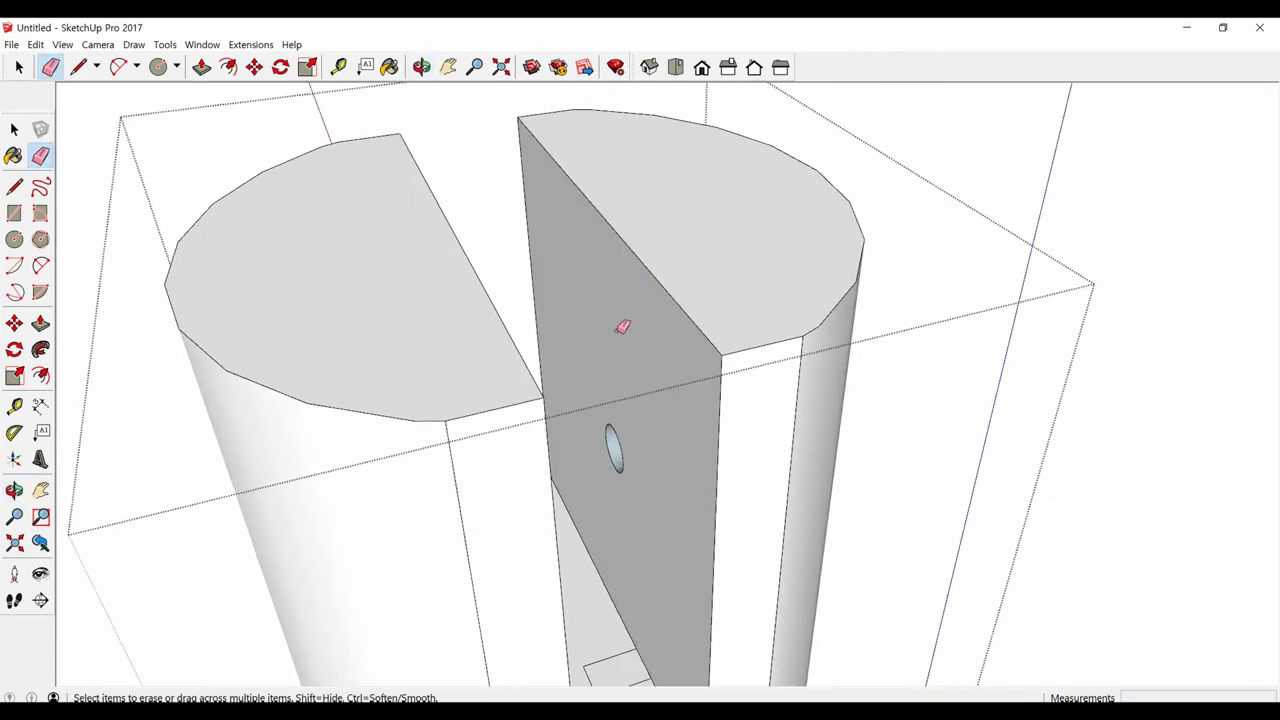
scroll(612, 450, down, 3)
scroll(626, 583, up, 5)
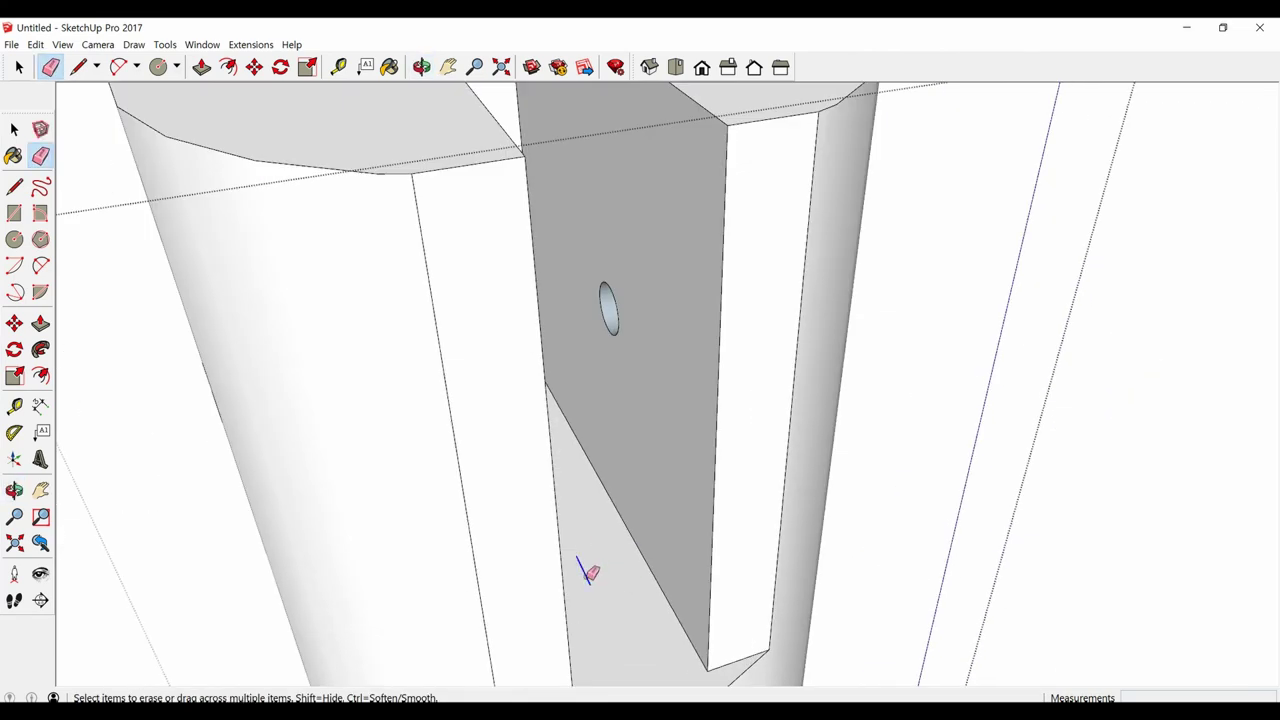
scroll(588, 572, down, 3)
mouse_move(666, 386)
middle_down()
mouse_move(706, 466)
mouse_move(749, 491)
middle_up()
Step: Open the beam group for editing
key(space)
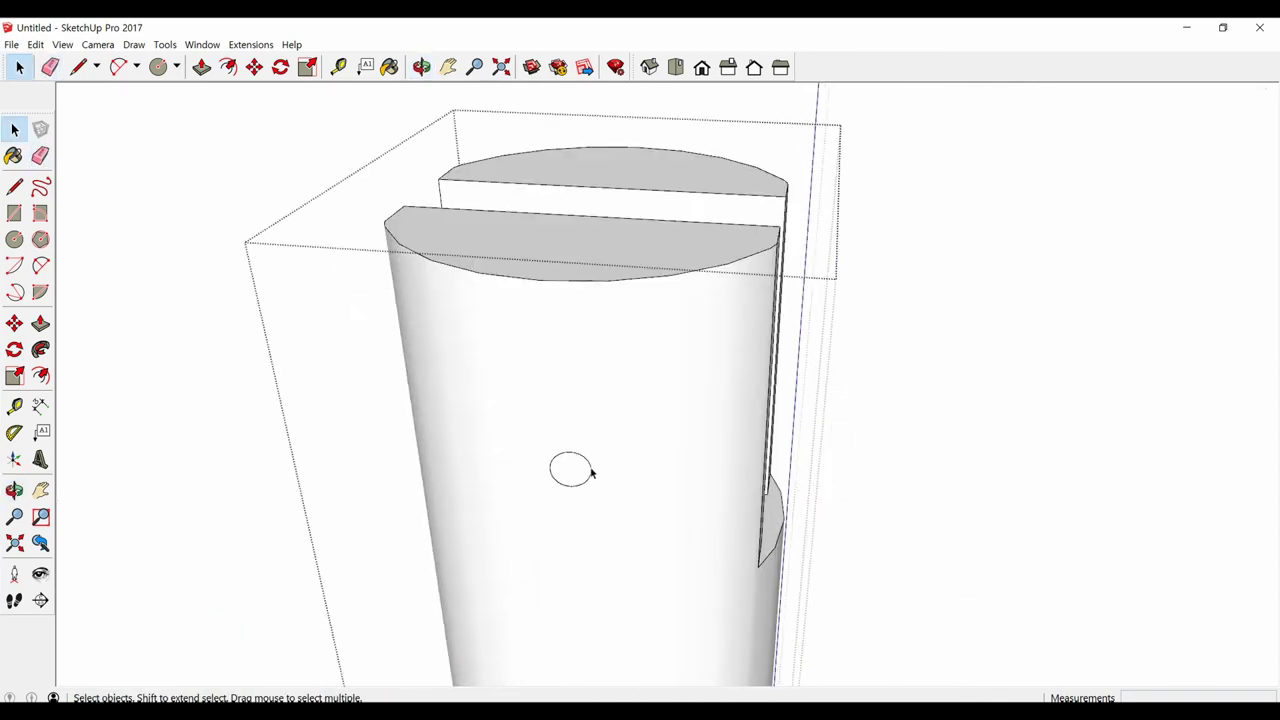
scroll(570, 475, up, 2)
mouse_move(570, 475)
middle_down()
mouse_move(246, 464)
mouse_move(331, 426)
mouse_move(237, 426)
middle_up()
scroll(560, 480, down, 4)
scroll(595, 367, up, 2)
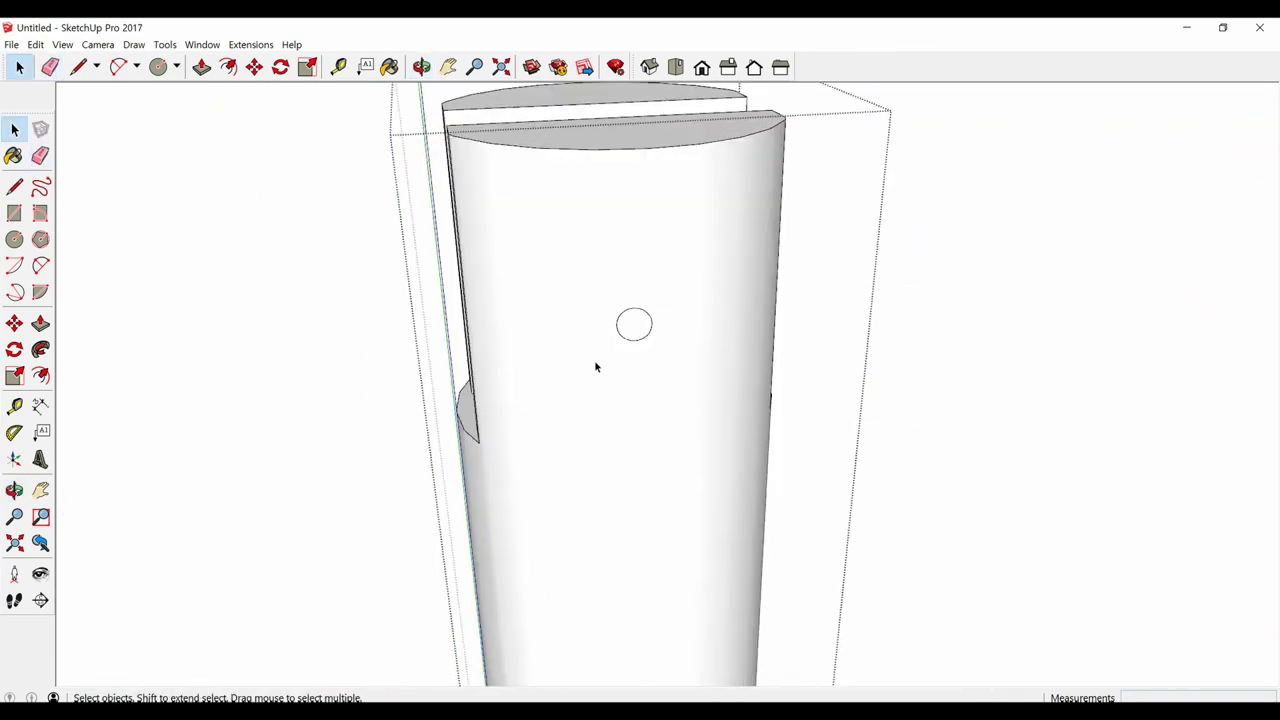
scroll(628, 366, down, 3)
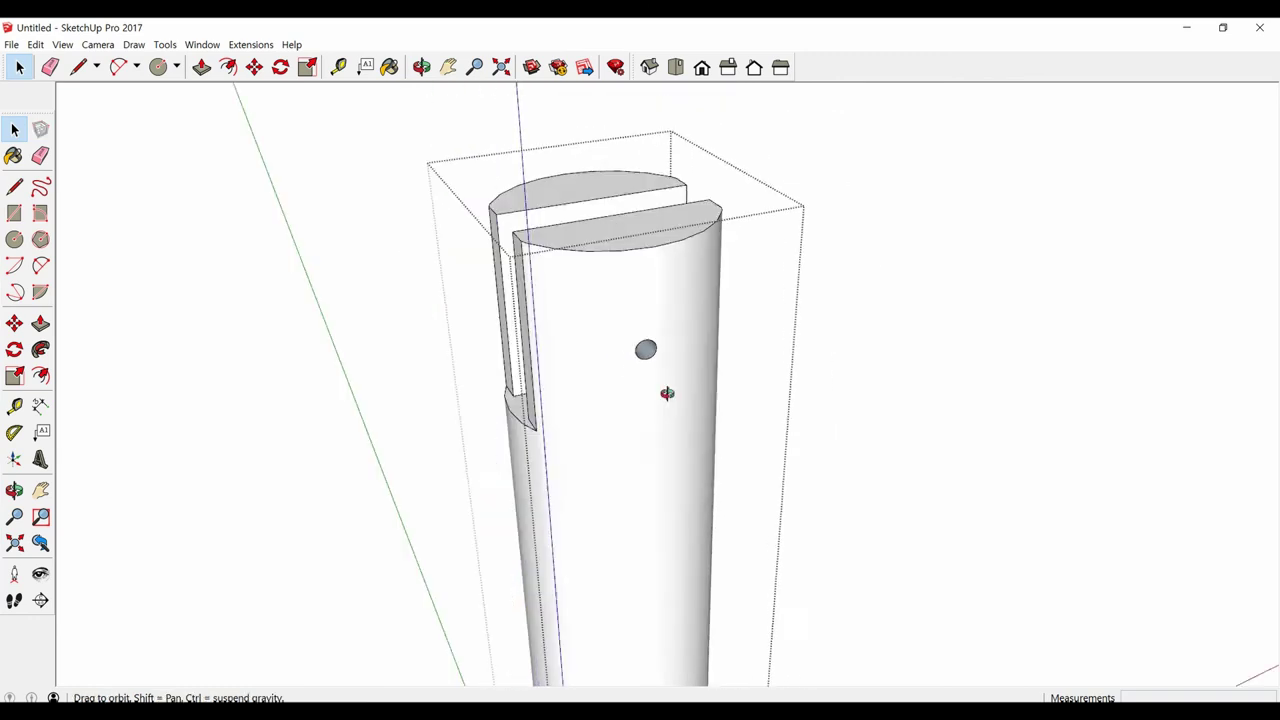
middle_drag(666, 391, 906, 433)
scroll(689, 434, down, 5)
middle_drag(689, 434, 737, 415)
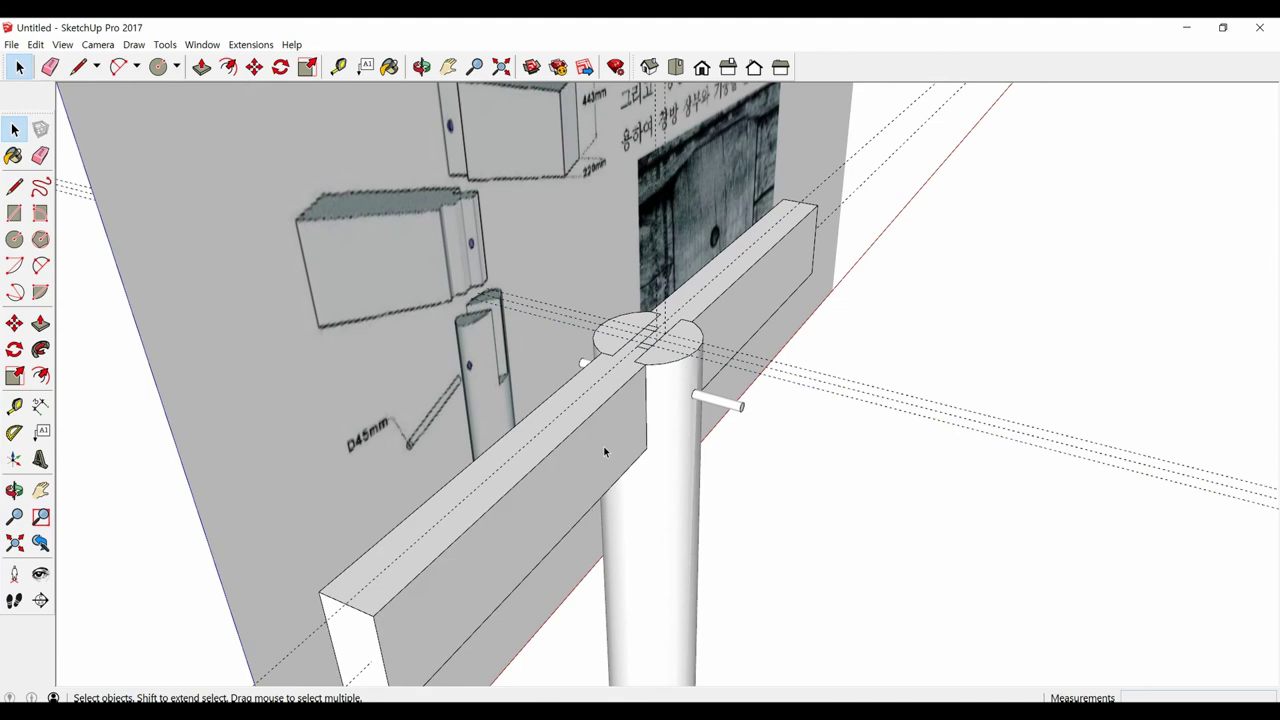
click(603, 452)
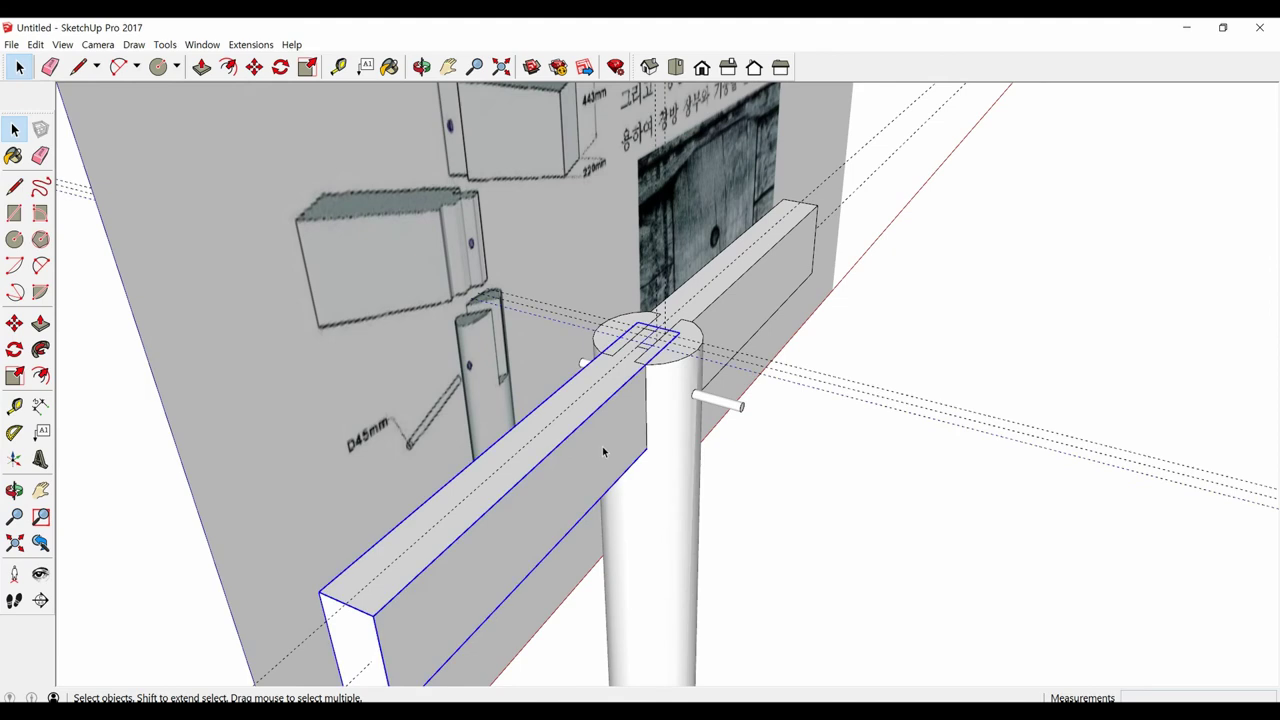
double_click(600, 460)
Step: Intersect the beam's notched end face with the model to imprint the pin's round outline
click(620, 451)
middle_drag(620, 451, 569, 379)
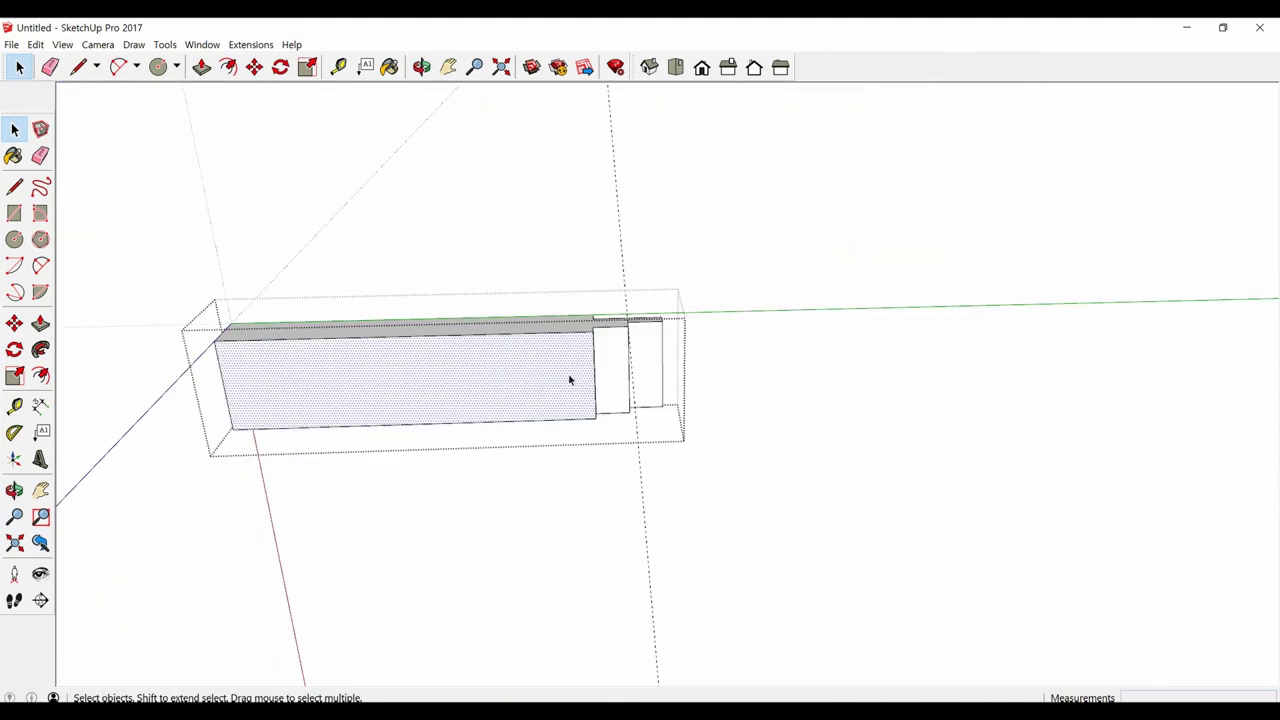
right_click(648, 355)
mouse_move(700, 439)
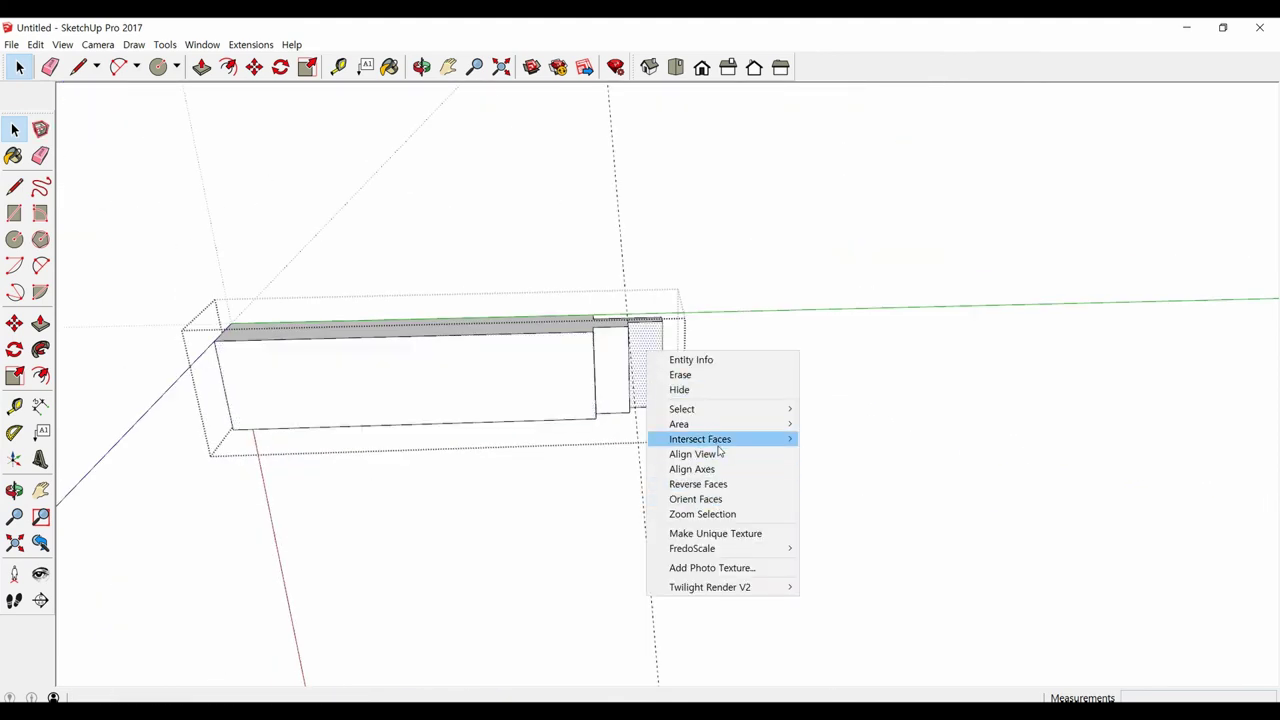
click(832, 440)
middle_drag(826, 446, 586, 509)
scroll(649, 354, up, 5)
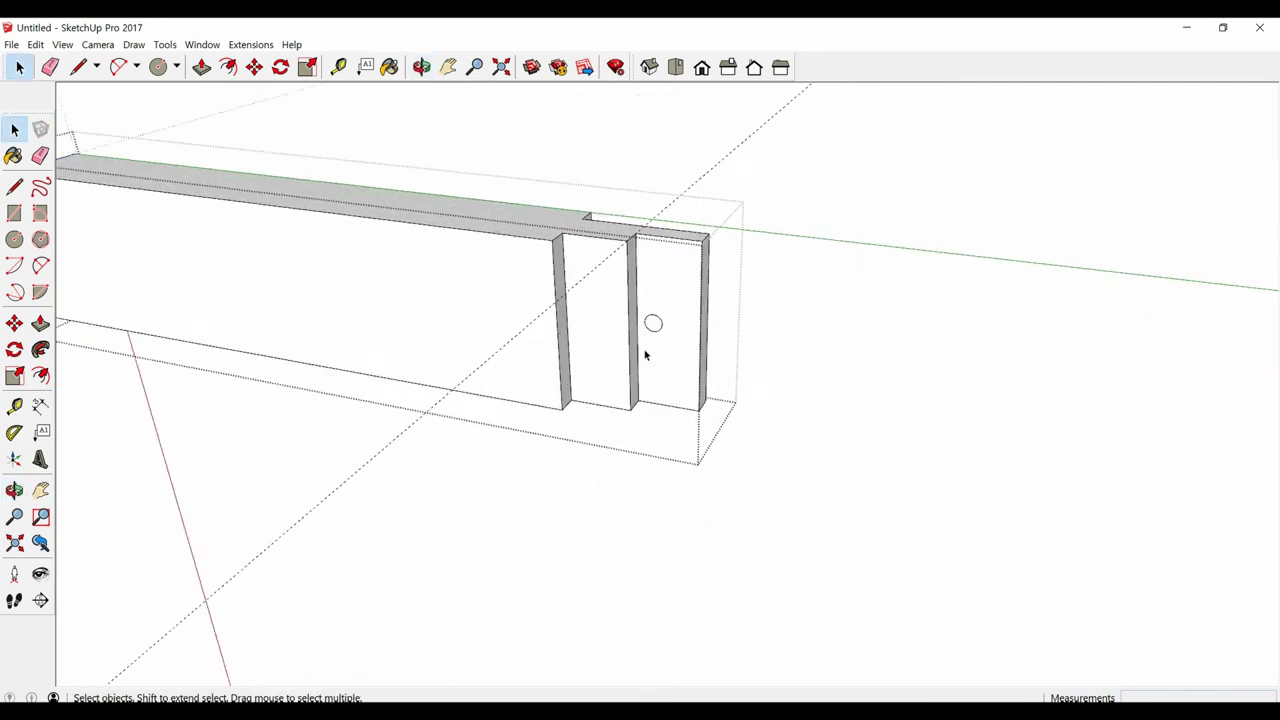
scroll(656, 316, up, 3)
key(p)
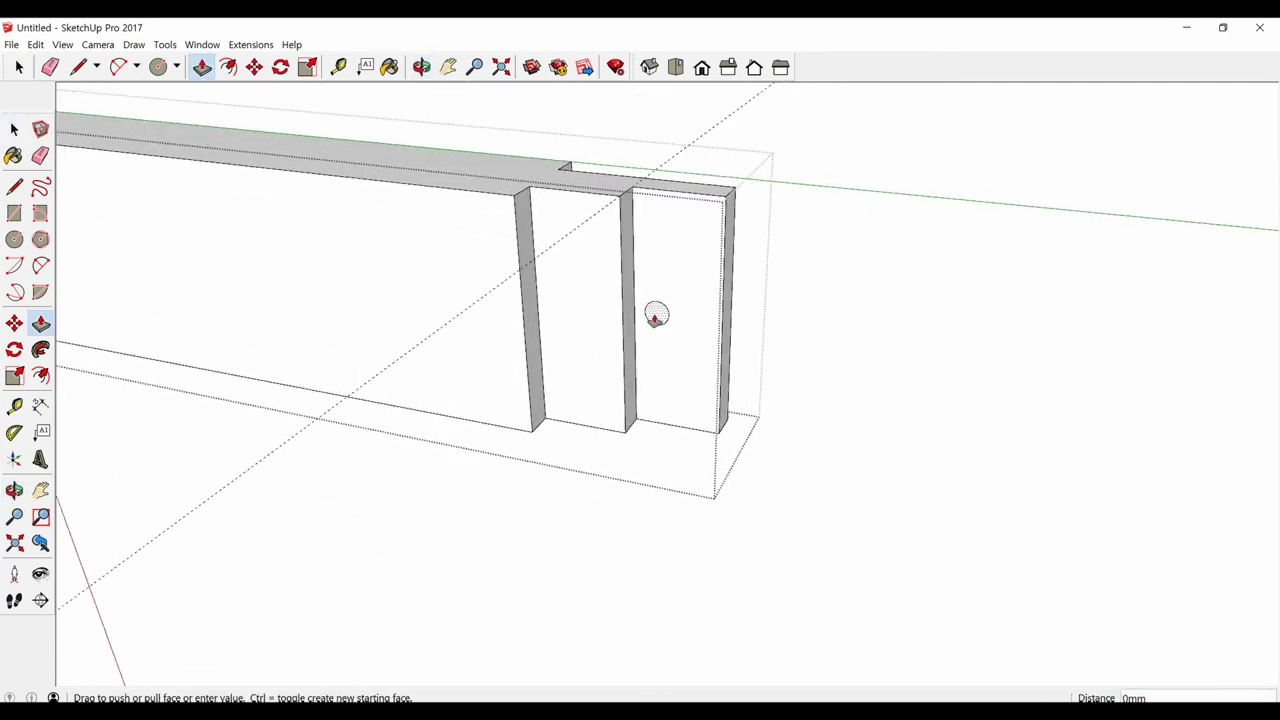
key(space)
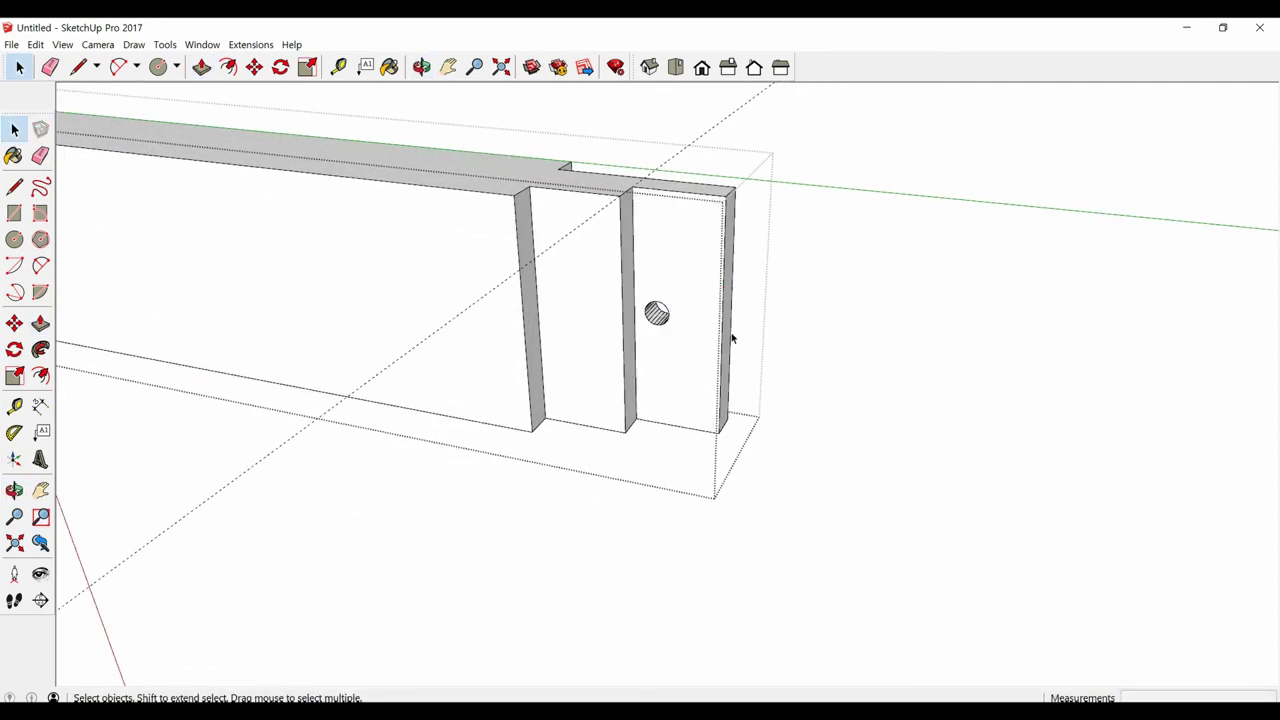
Step: Close the beam group to return to the full model
scroll(731, 337, down, 4)
scroll(731, 337, down, 2)
click(388, 570)
Step: Select the pin and scale it to 0.72 of its length toward the column
middle_drag(388, 570, 914, 457)
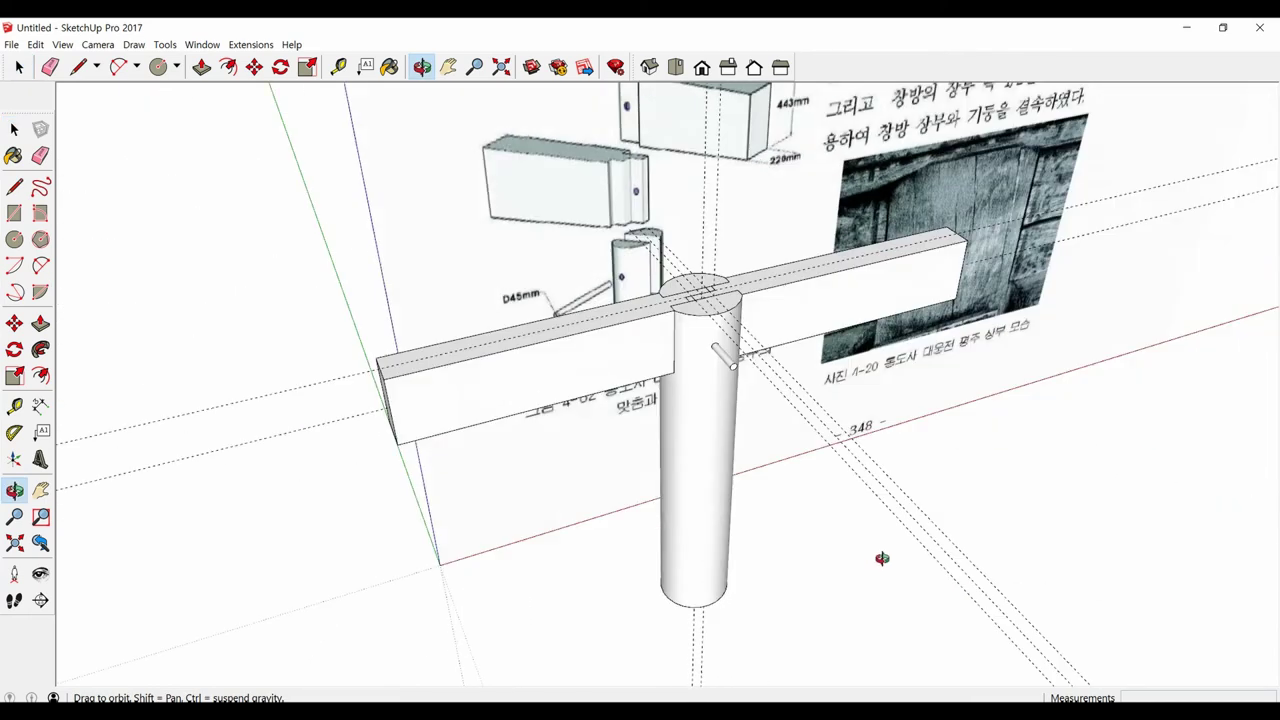
scroll(914, 457, up, 4)
scroll(737, 340, up, 3)
click(730, 305)
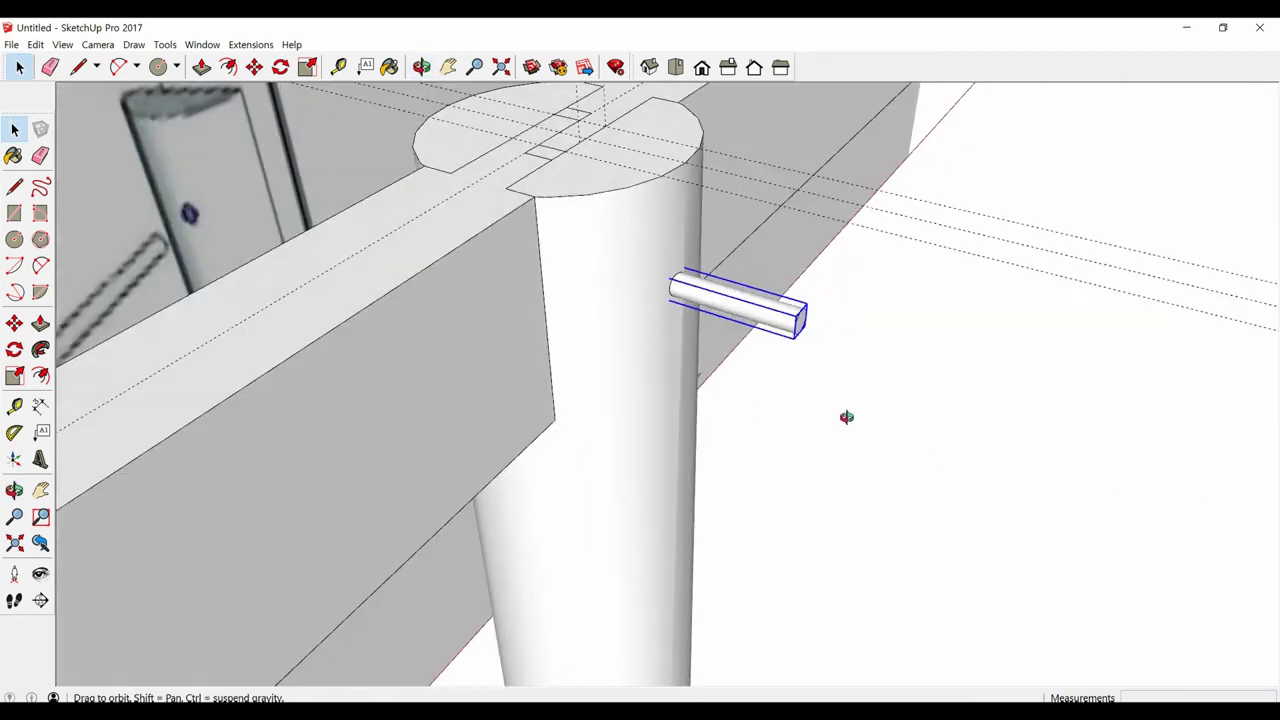
middle_drag(730, 305, 905, 441)
key(s)
scroll(840, 400, up, 3)
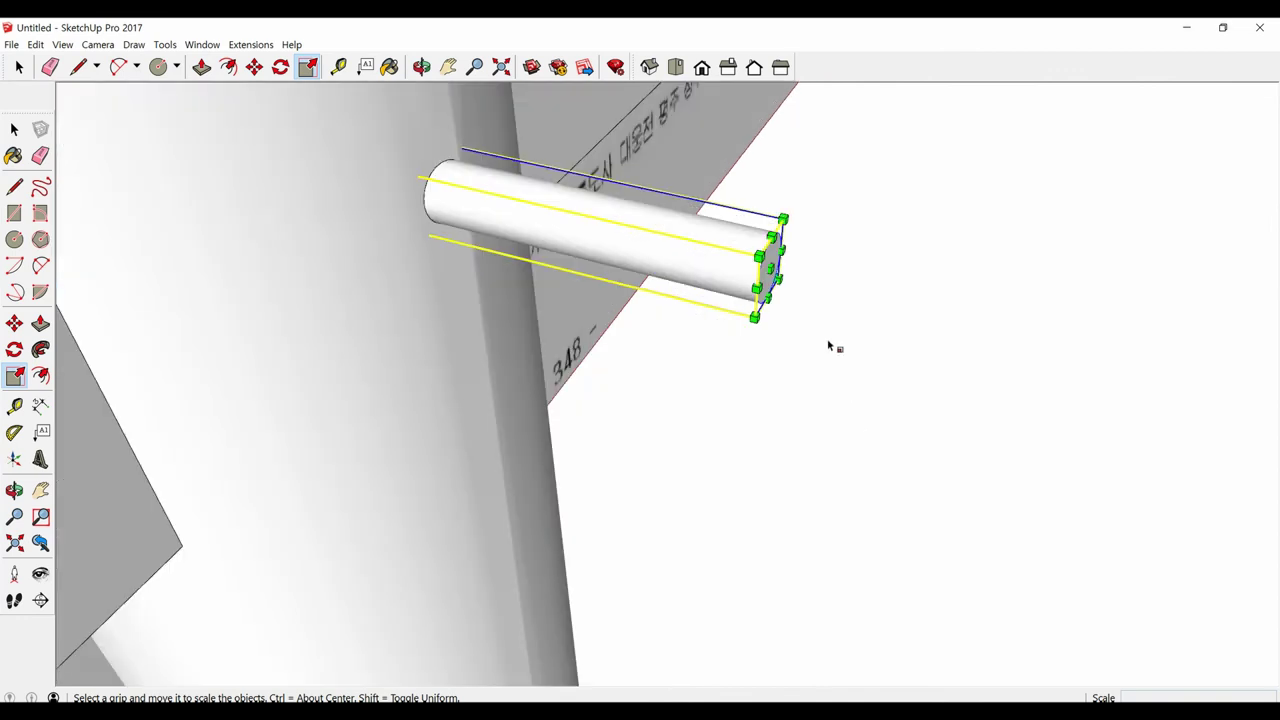
drag(769, 268, 447, 193)
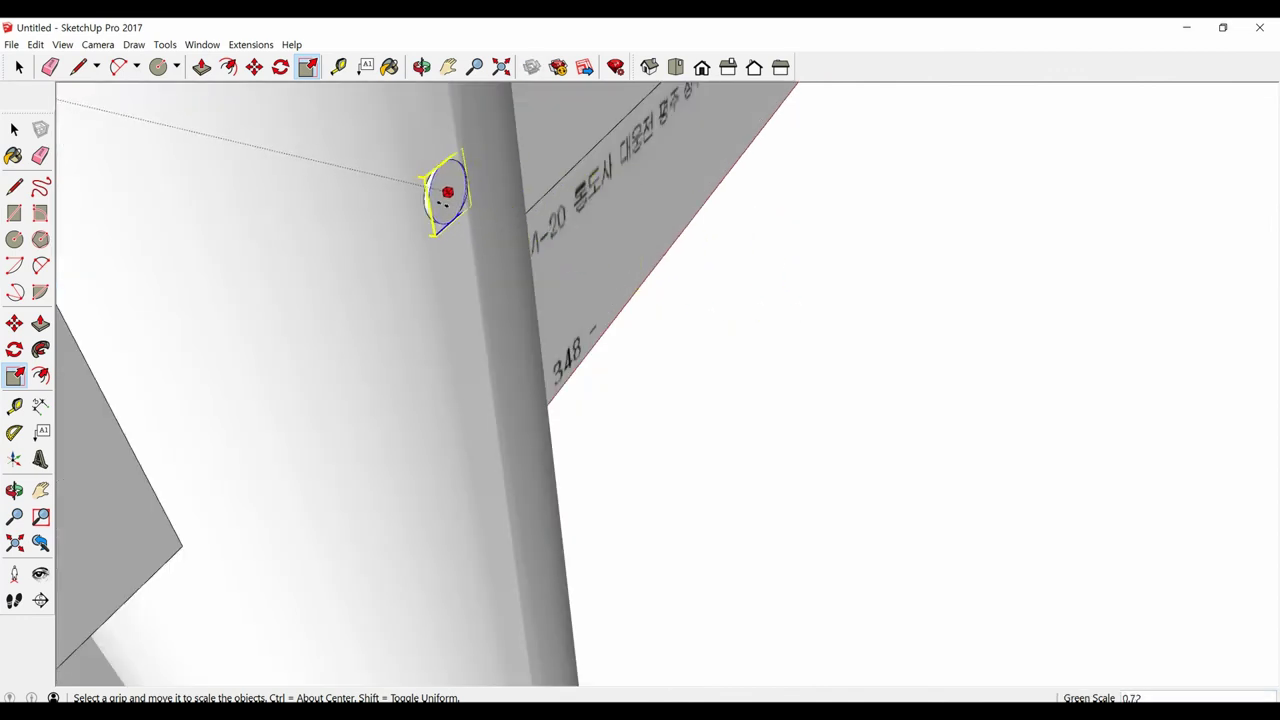
Step: Scale the pin shorter again until its end is nearly flush with the column
scroll(447, 193, down, 2)
scroll(600, 328, down, 3)
mouse_move(600, 328)
middle_down()
mouse_move(844, 409)
mouse_move(486, 402)
middle_up()
scroll(480, 405, up, 2)
scroll(476, 411, up, 3)
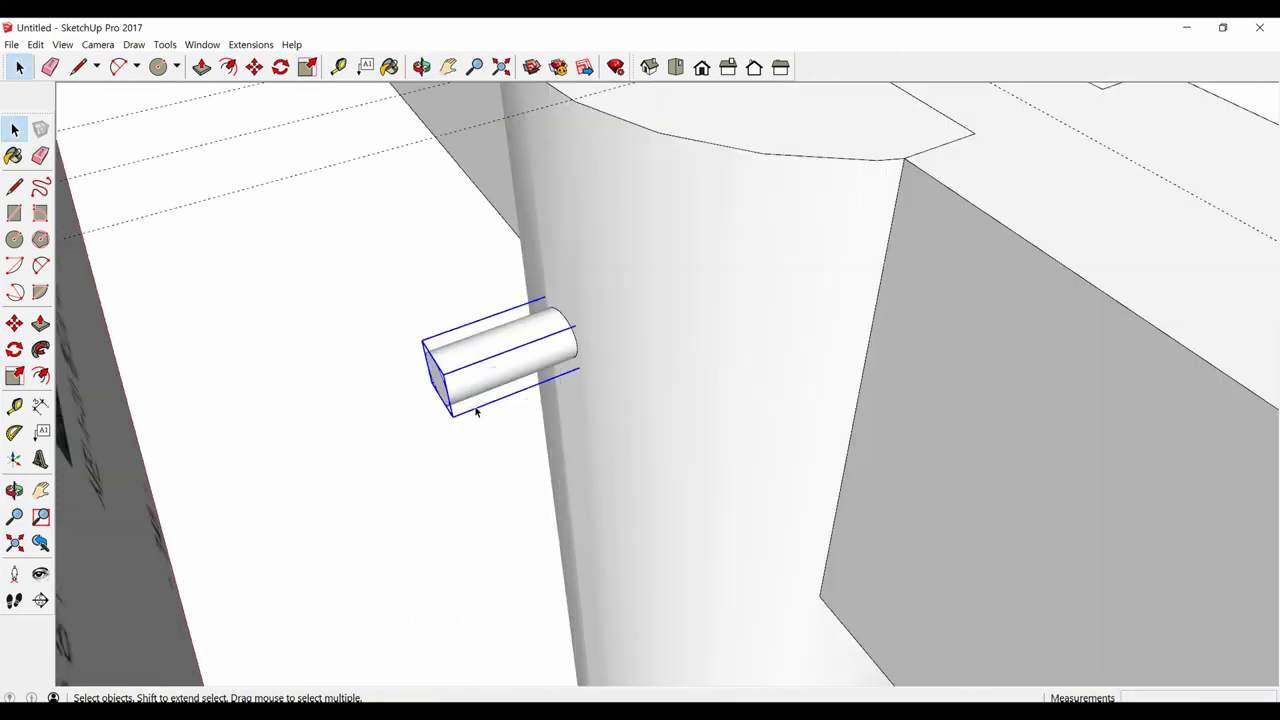
key(s)
drag(437, 378, 537, 342)
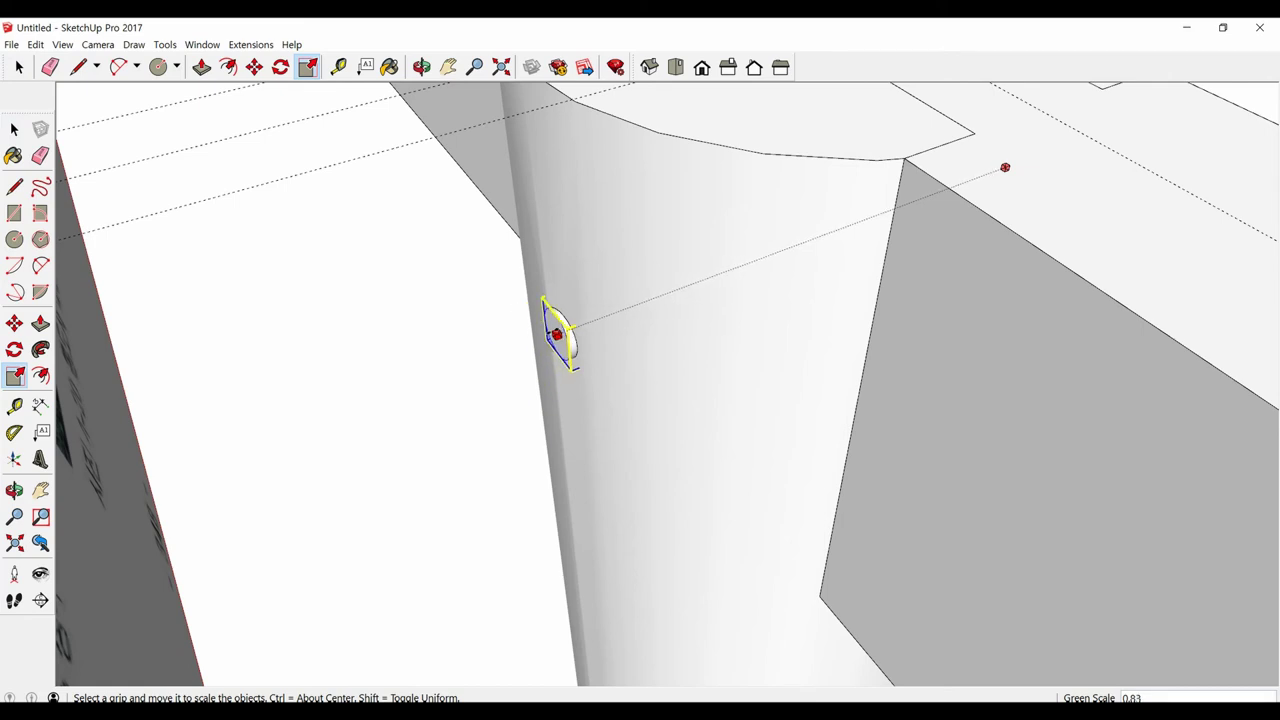
key(space)
scroll(391, 437, down, 5)
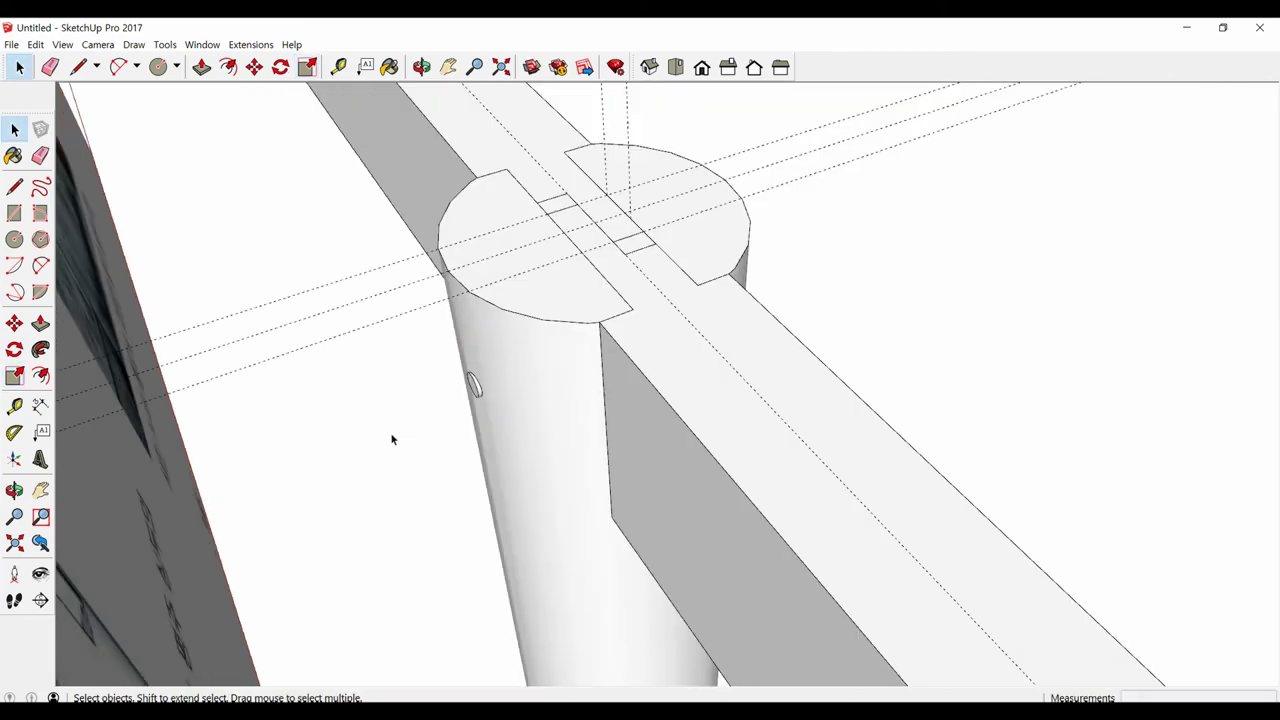
scroll(386, 429, down, 3)
mouse_move(386, 429)
middle_down()
mouse_move(763, 481)
mouse_move(165, 519)
middle_up()
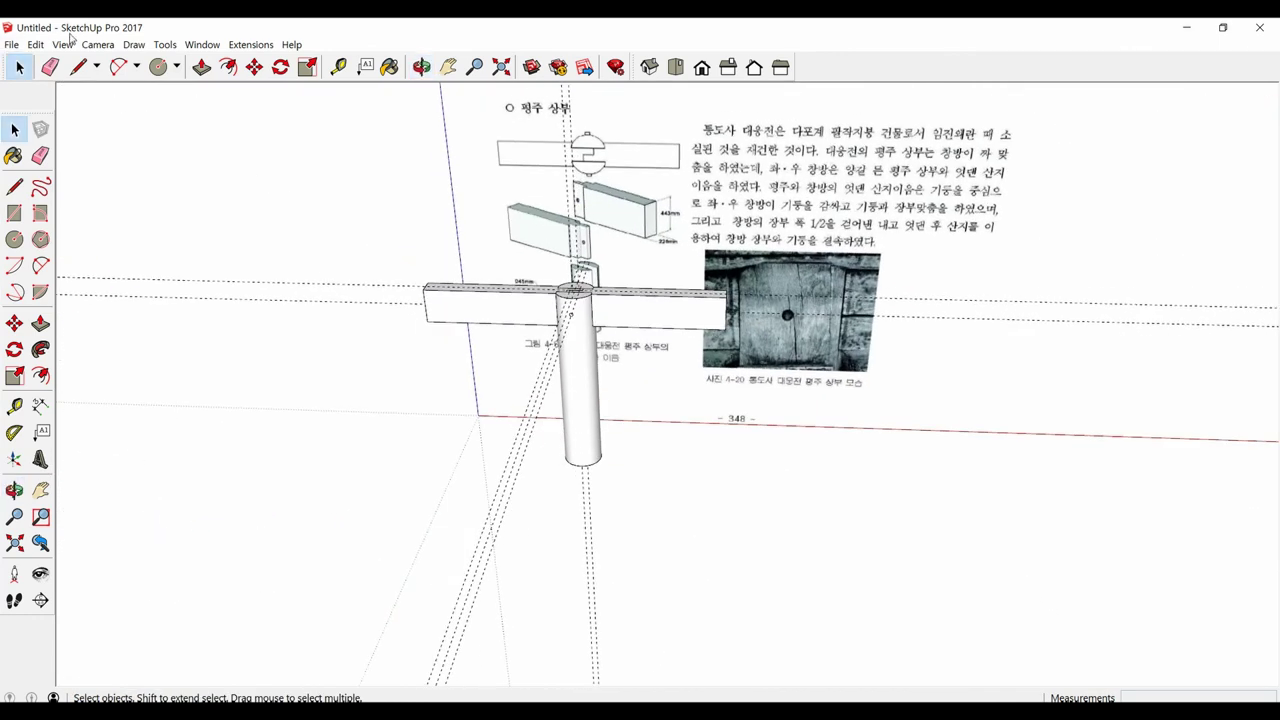
Step: Delete all guide lines from the model via Edit > Delete Guides
click(62, 46)
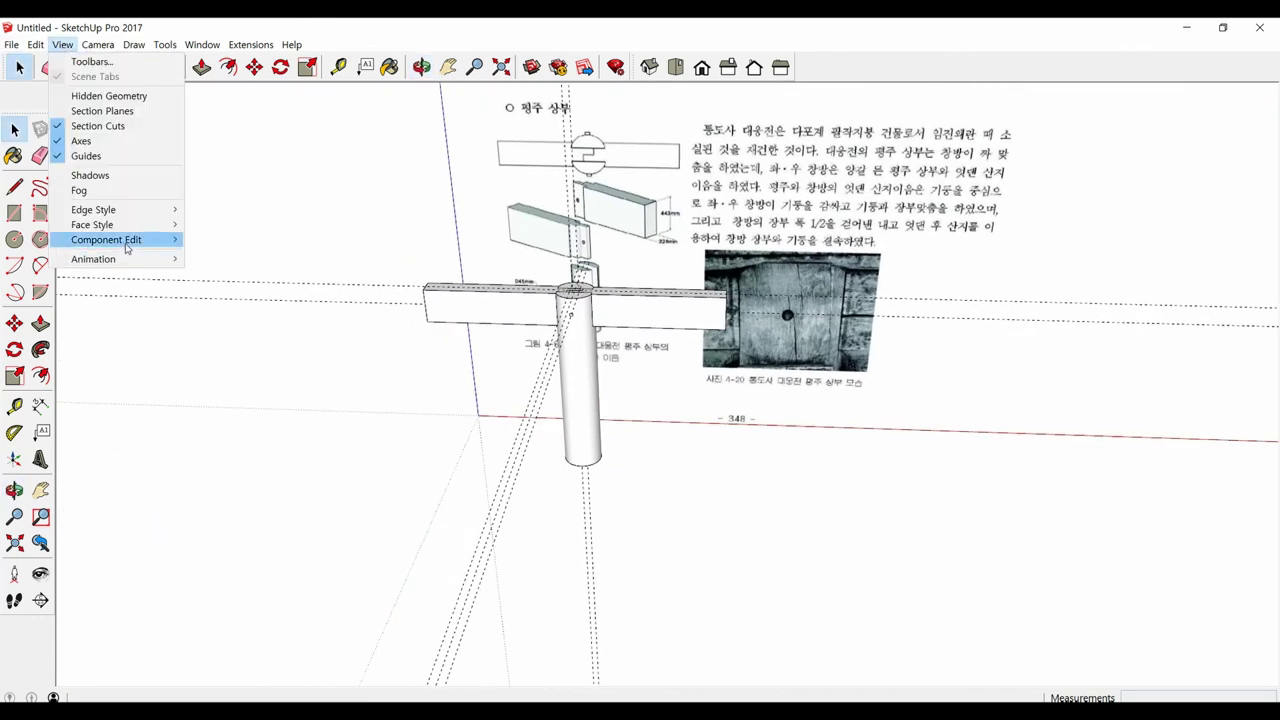
mouse_move(35, 45)
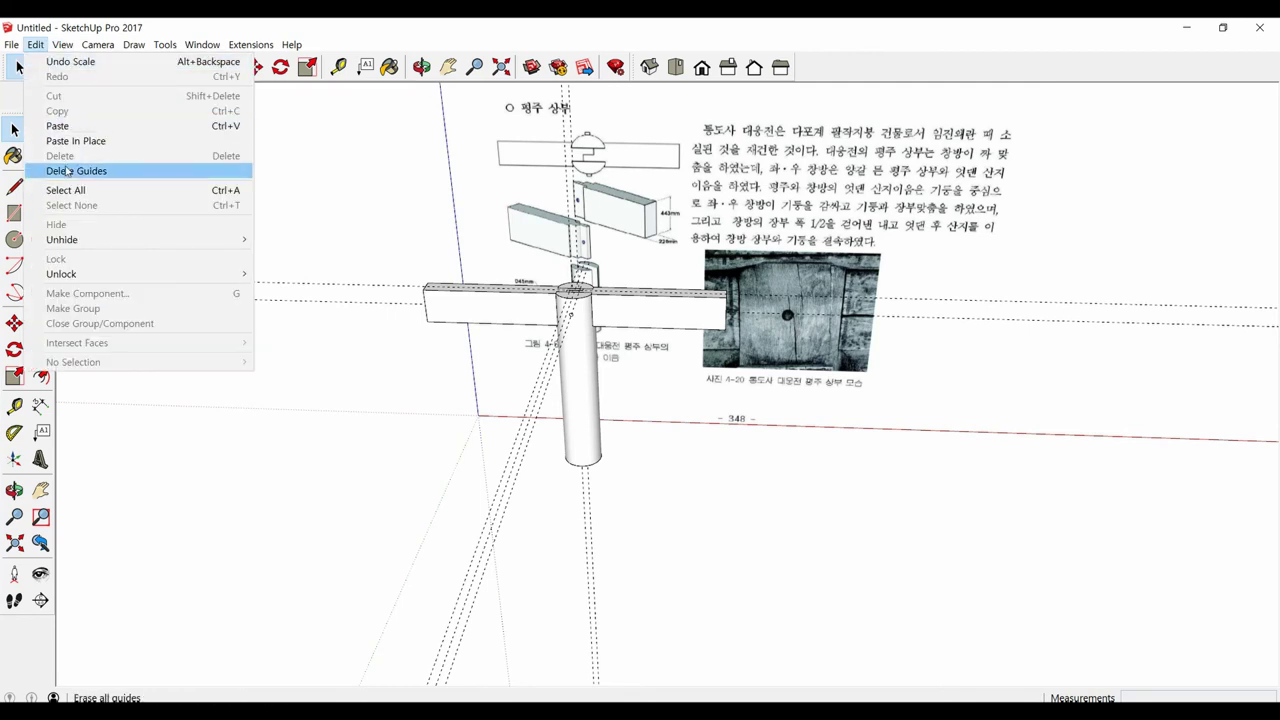
click(68, 172)
scroll(669, 334, up, 3)
scroll(648, 338, up, 2)
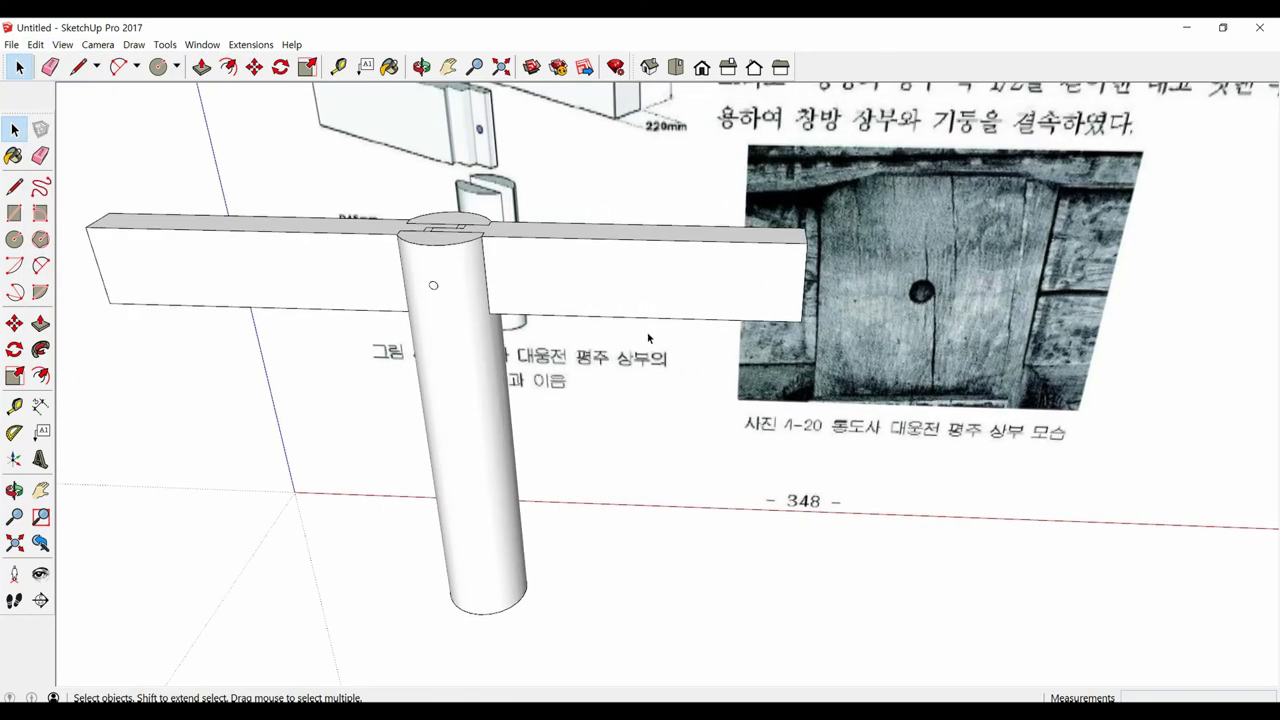
Step: Centre the view on the joint and open the notched beam for editing
mouse_move(615, 437)
shift+middle_down()
mouse_move(829, 541)
mouse_move(784, 527)
mouse_move(820, 634)
shift+middle_up()
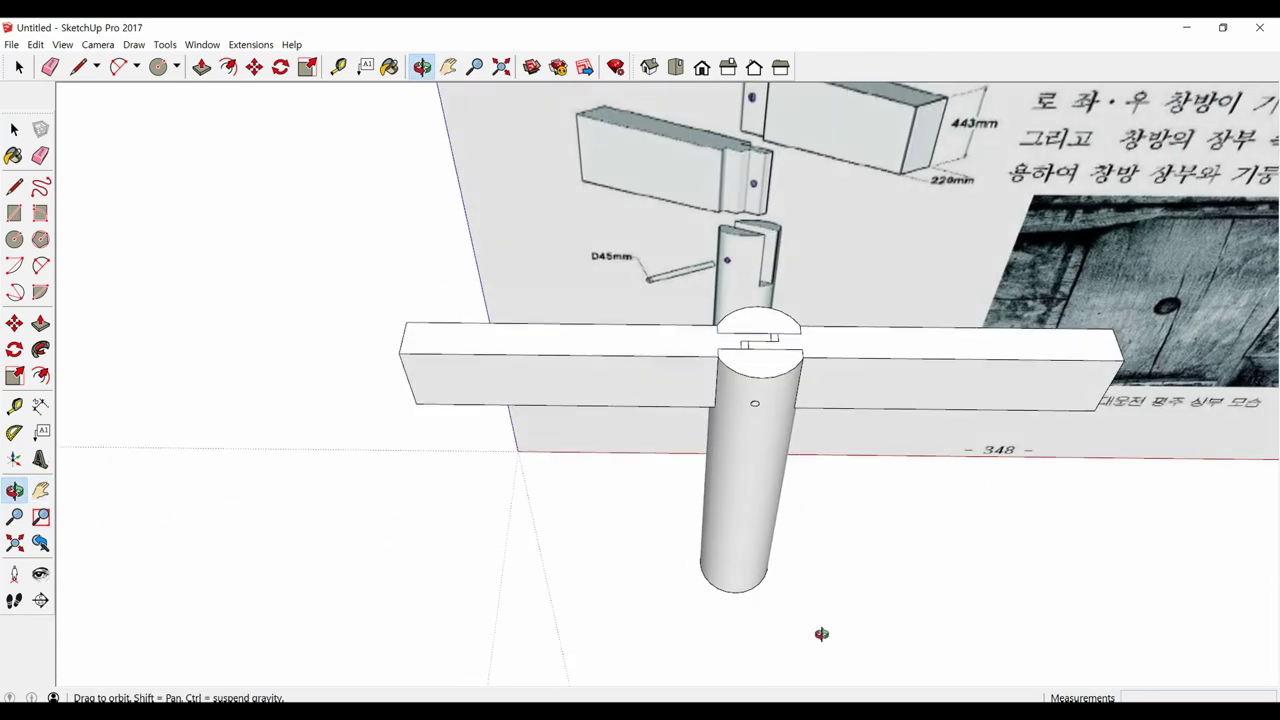
scroll(803, 300, up, 3)
scroll(808, 397, up, 3)
scroll(808, 397, up, 5)
click(759, 408)
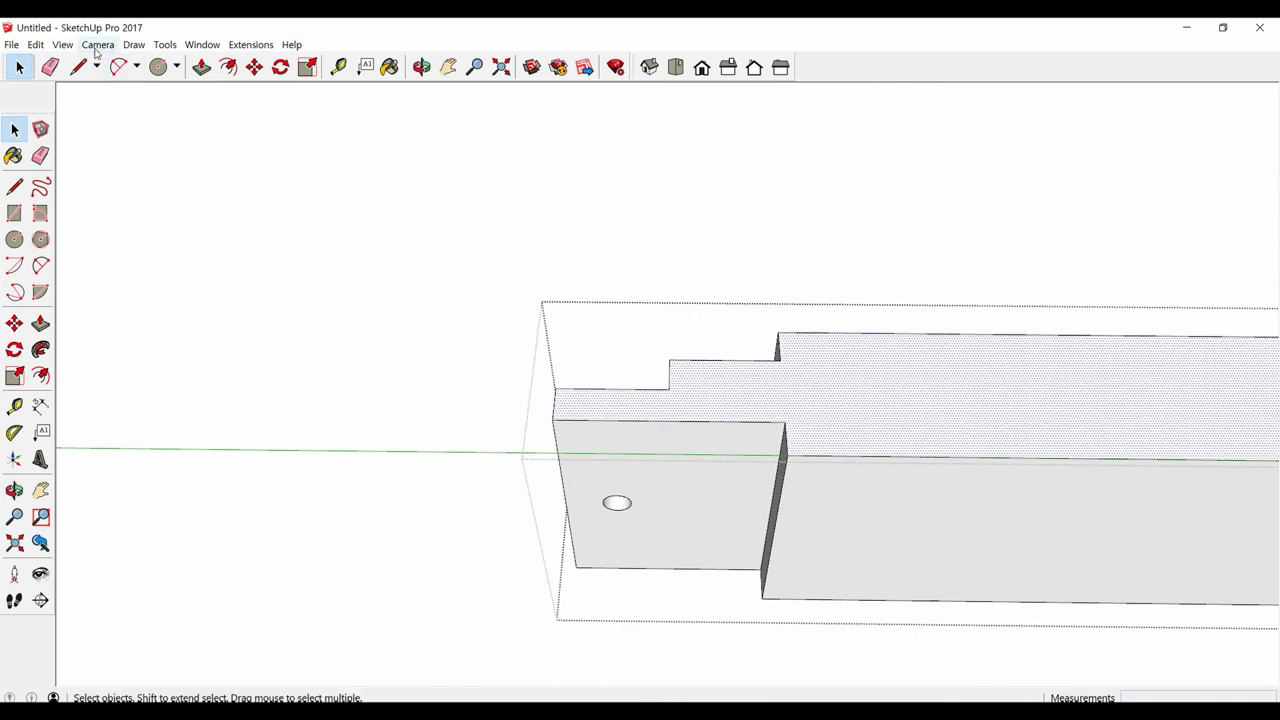
Step: Show the surrounding model and push the beam's notch faces 39 mm into the beam
click(62, 45)
click(220, 245)
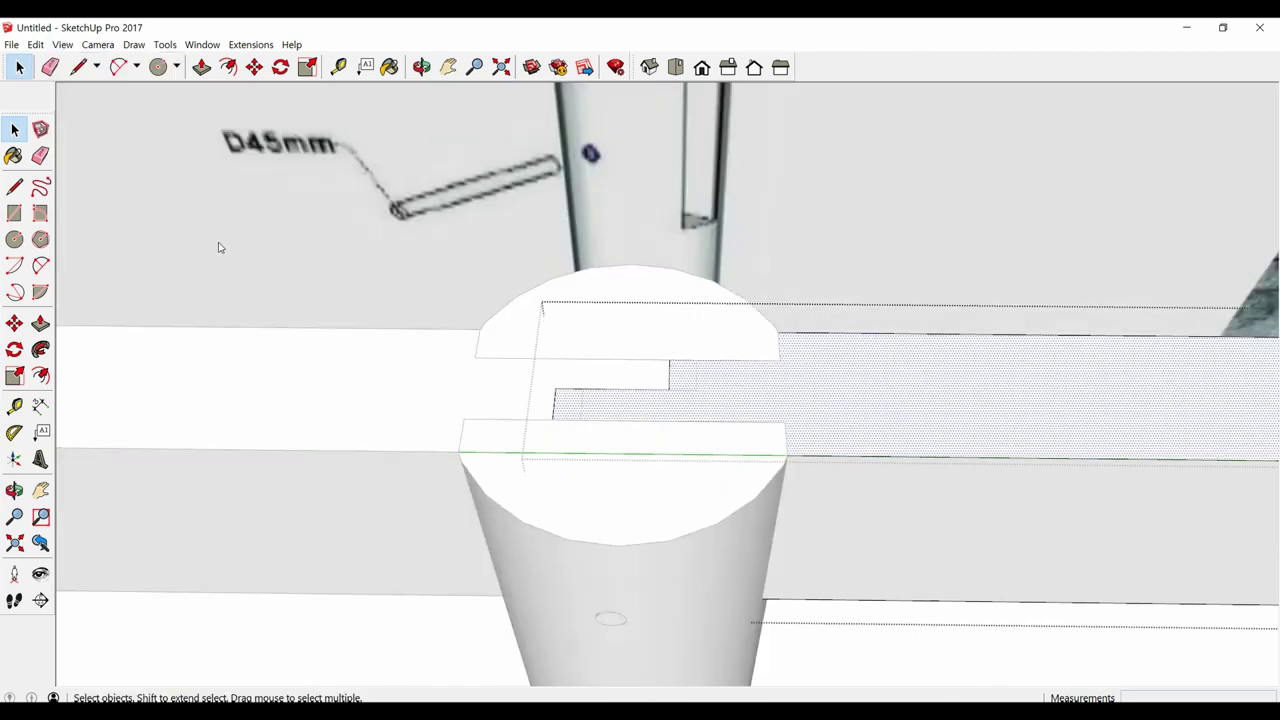
mouse_move(220, 247)
middle_down()
mouse_move(337, 329)
mouse_move(588, 395)
middle_up()
scroll(714, 421, up, 3)
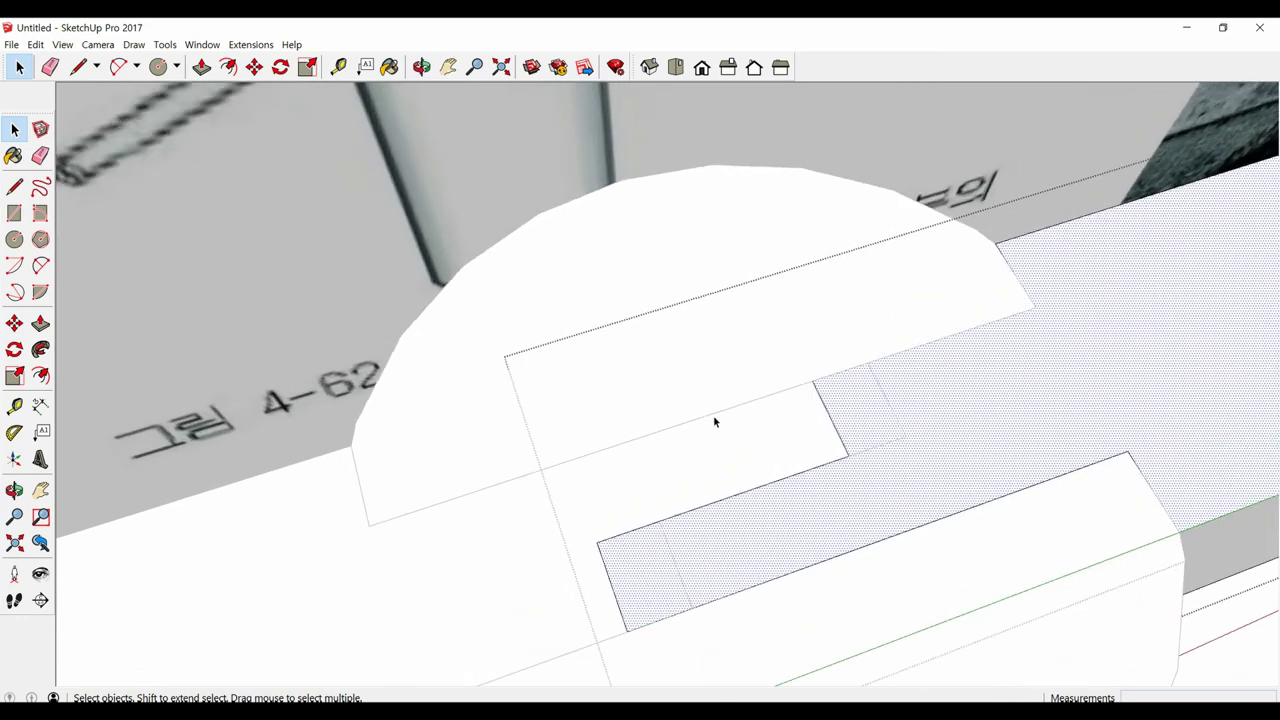
click(812, 424)
mouse_move(812, 424)
middle_down()
mouse_move(900, 420)
mouse_move(852, 397)
middle_up()
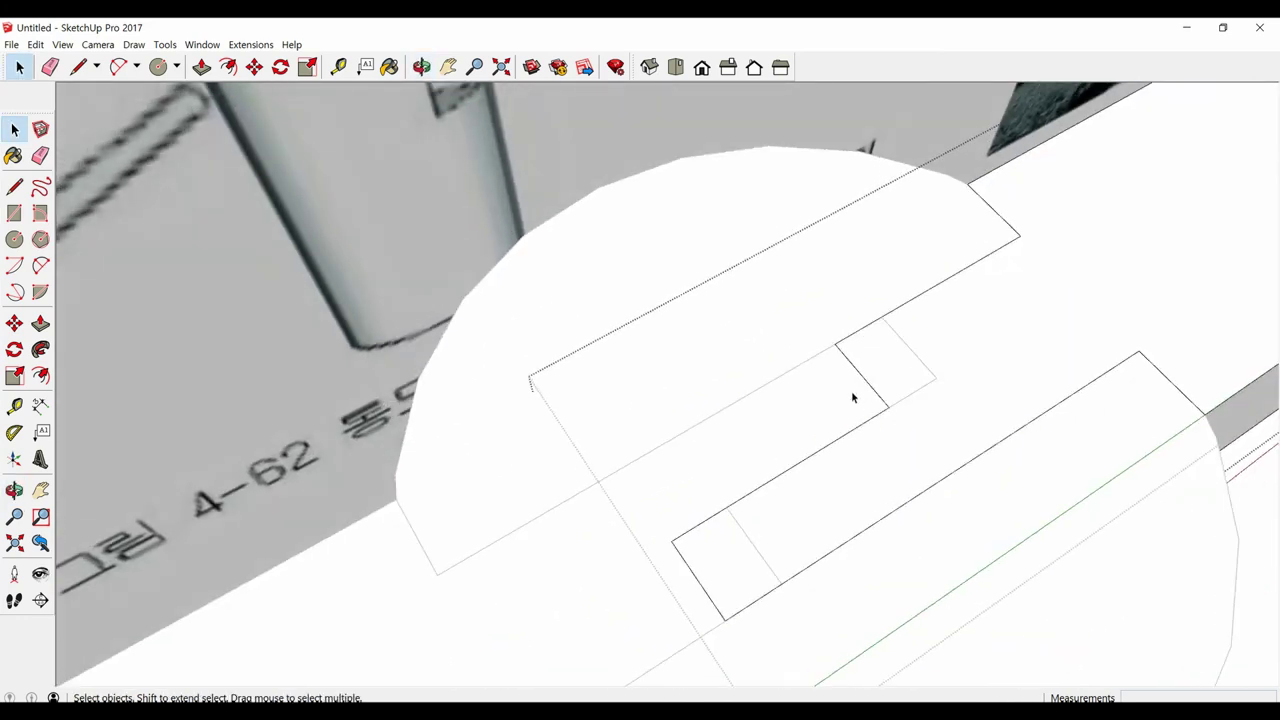
key(p)
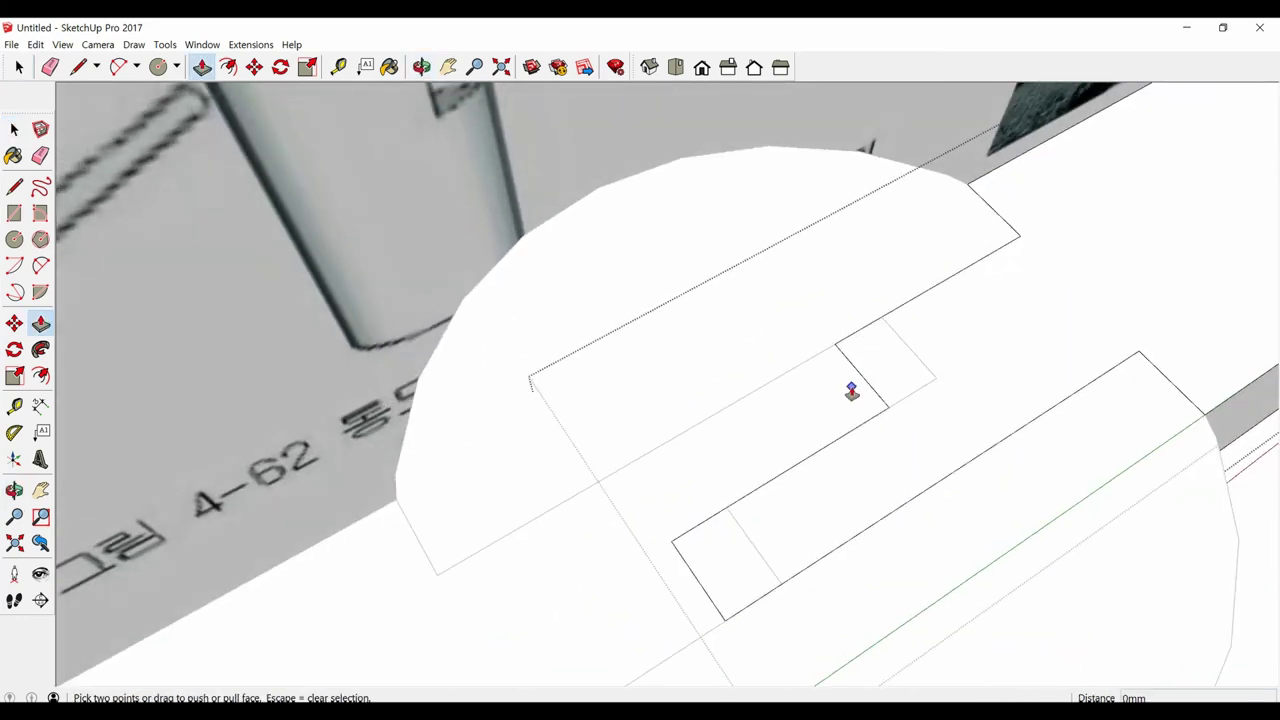
click(857, 377)
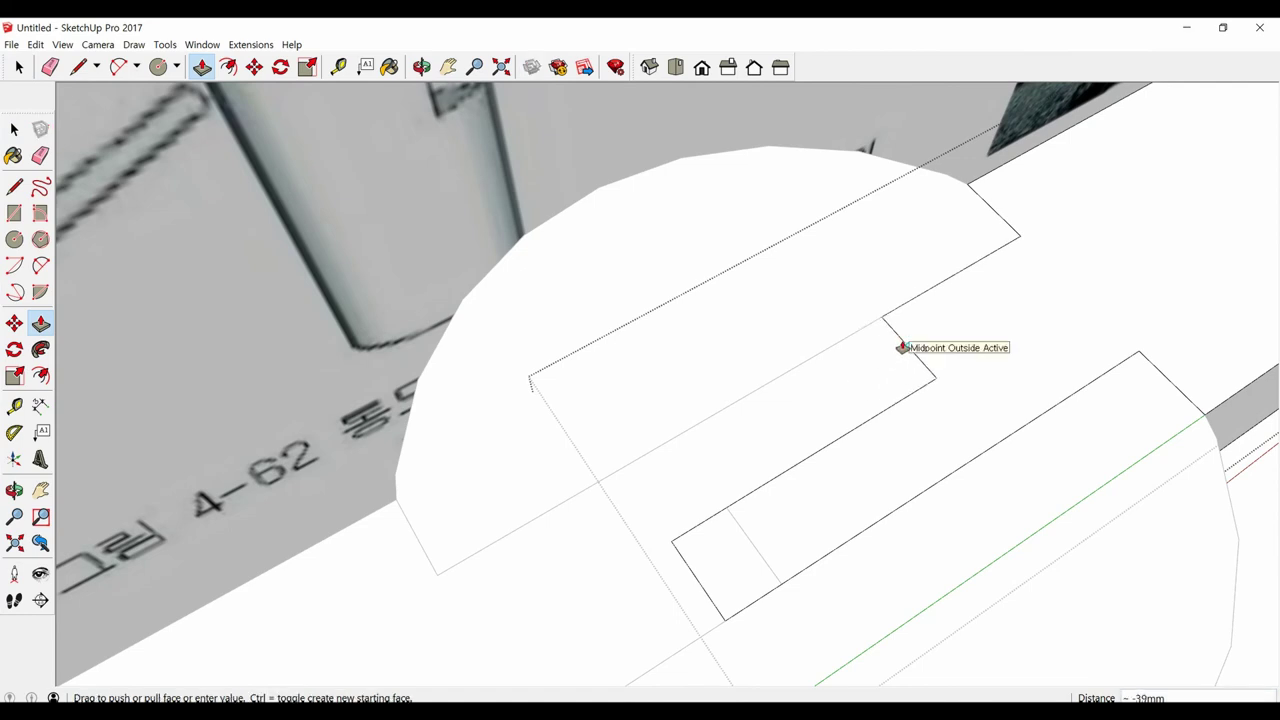
click(903, 347)
Step: Orbit around the beam to check the half-lap notch over the column top
mouse_move(905, 350)
middle_down()
mouse_move(705, 353)
mouse_move(431, 503)
middle_up()
click(431, 503)
middle_drag(686, 537, 599, 507)
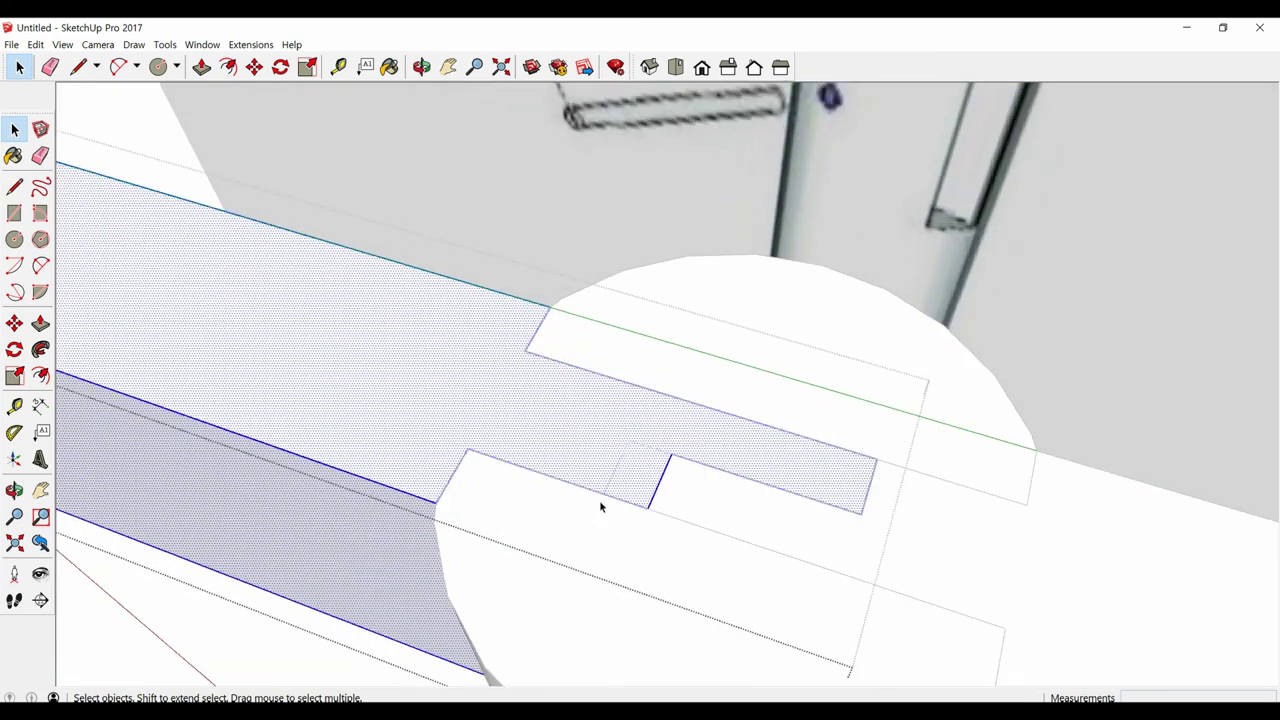
click(664, 500)
key(p)
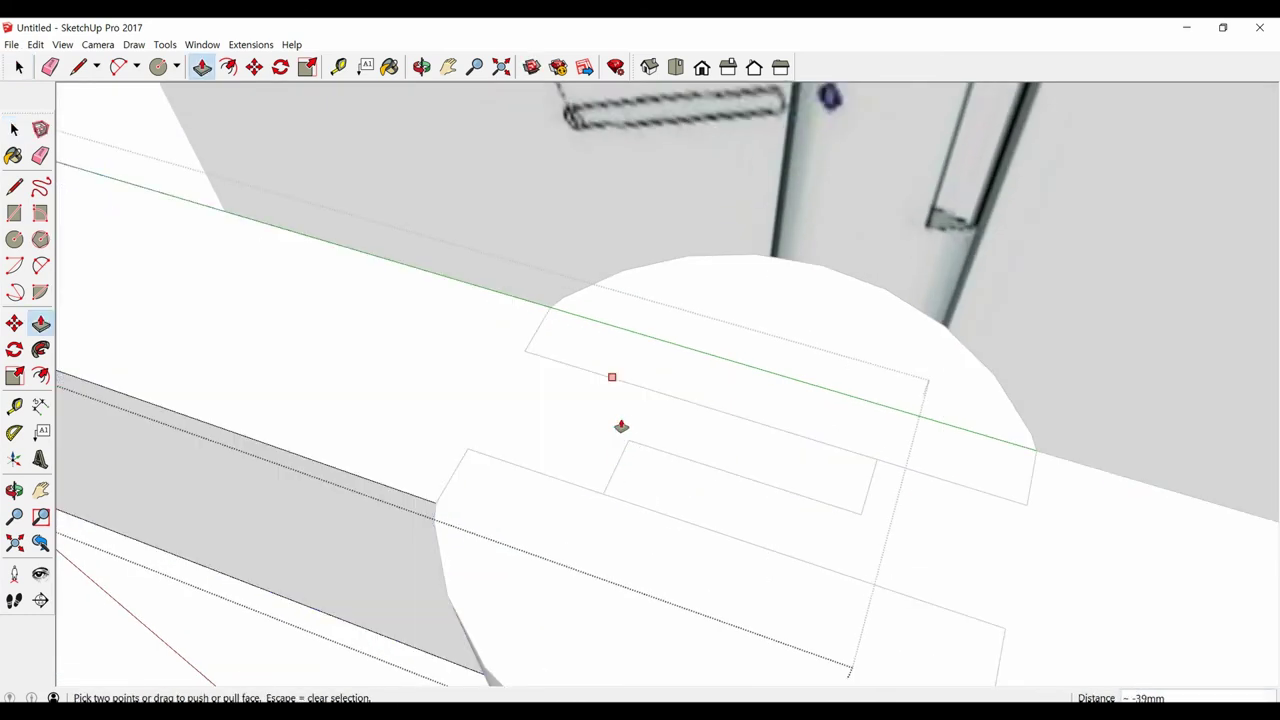
scroll(620, 426, down, 5)
key(space)
key(o)
scroll(576, 453, up, 2)
Step: Paint the column and both beams with the Mirror 01 material
scroll(576, 453, down, 1)
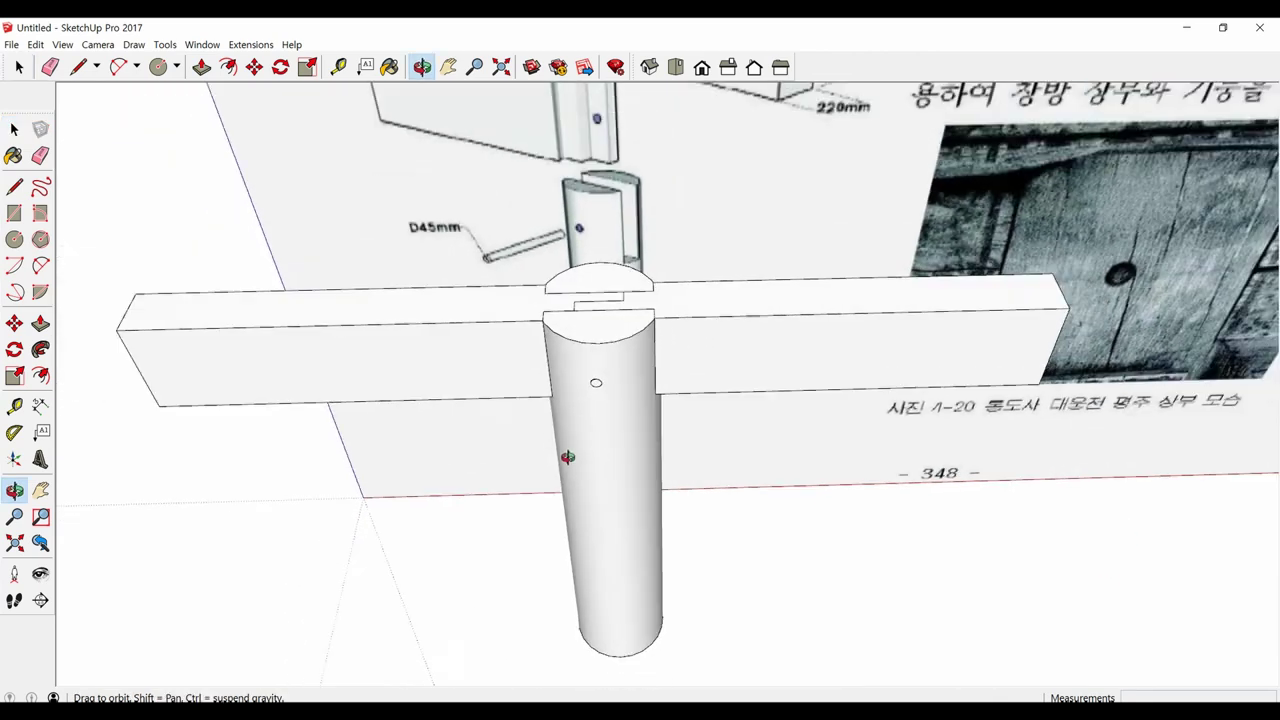
key(space)
key(h)
drag(569, 451, 733, 471)
scroll(691, 468, up, 3)
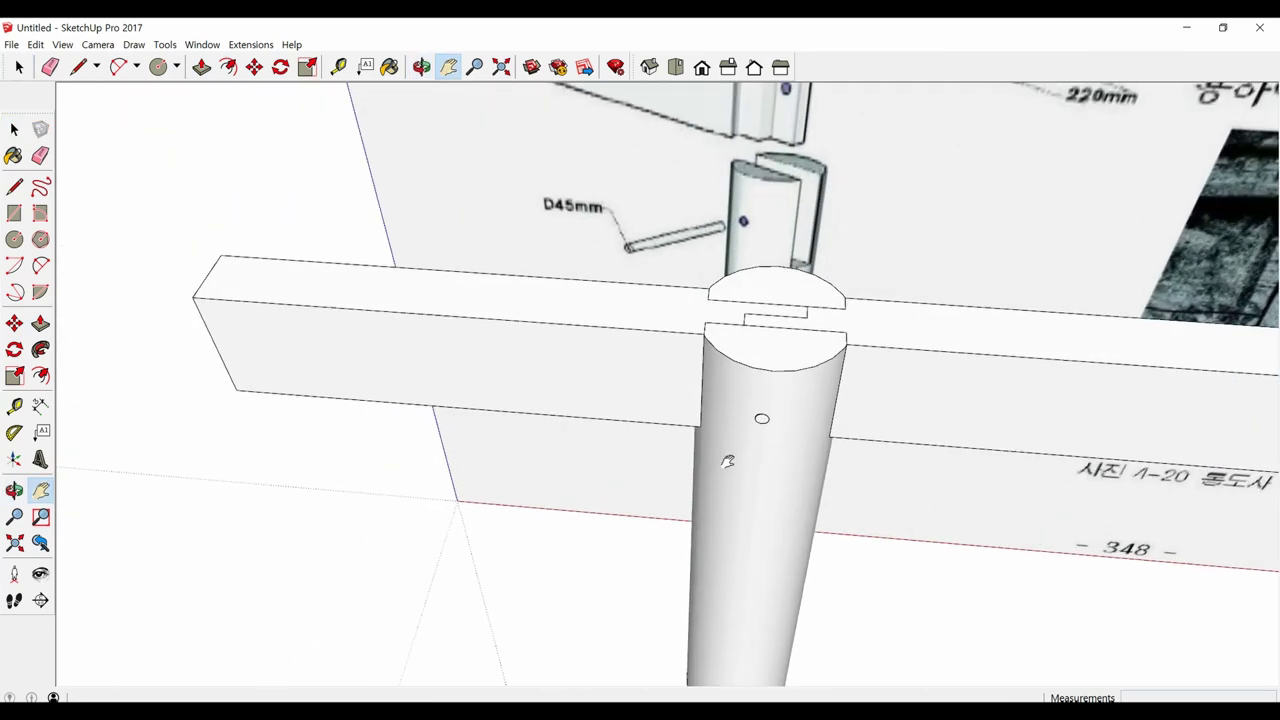
key(b)
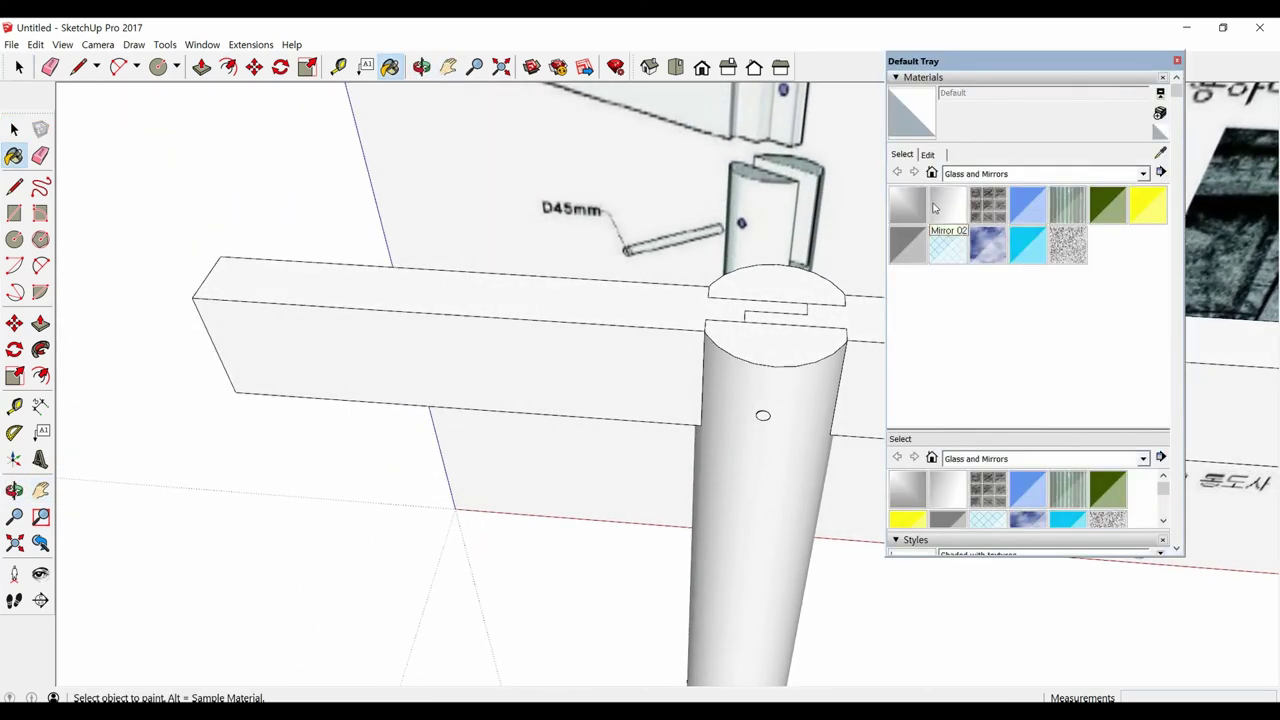
click(907, 205)
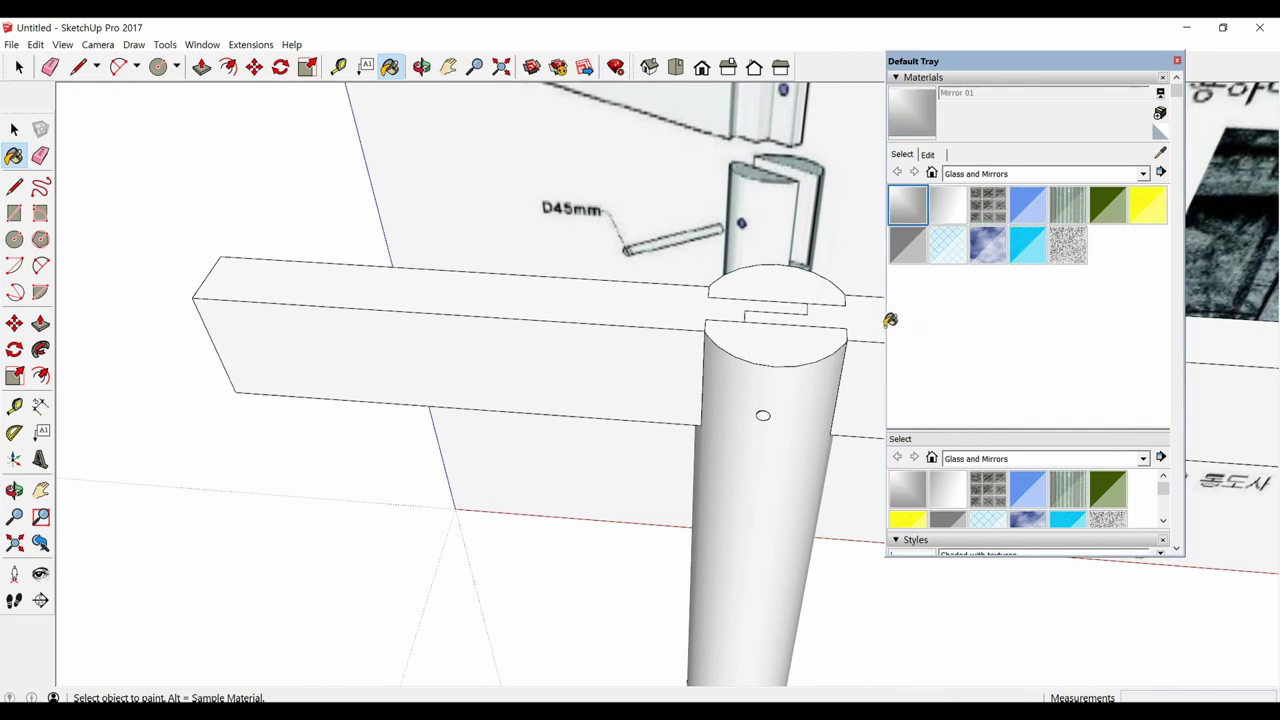
click(849, 306)
click(853, 310)
click(659, 299)
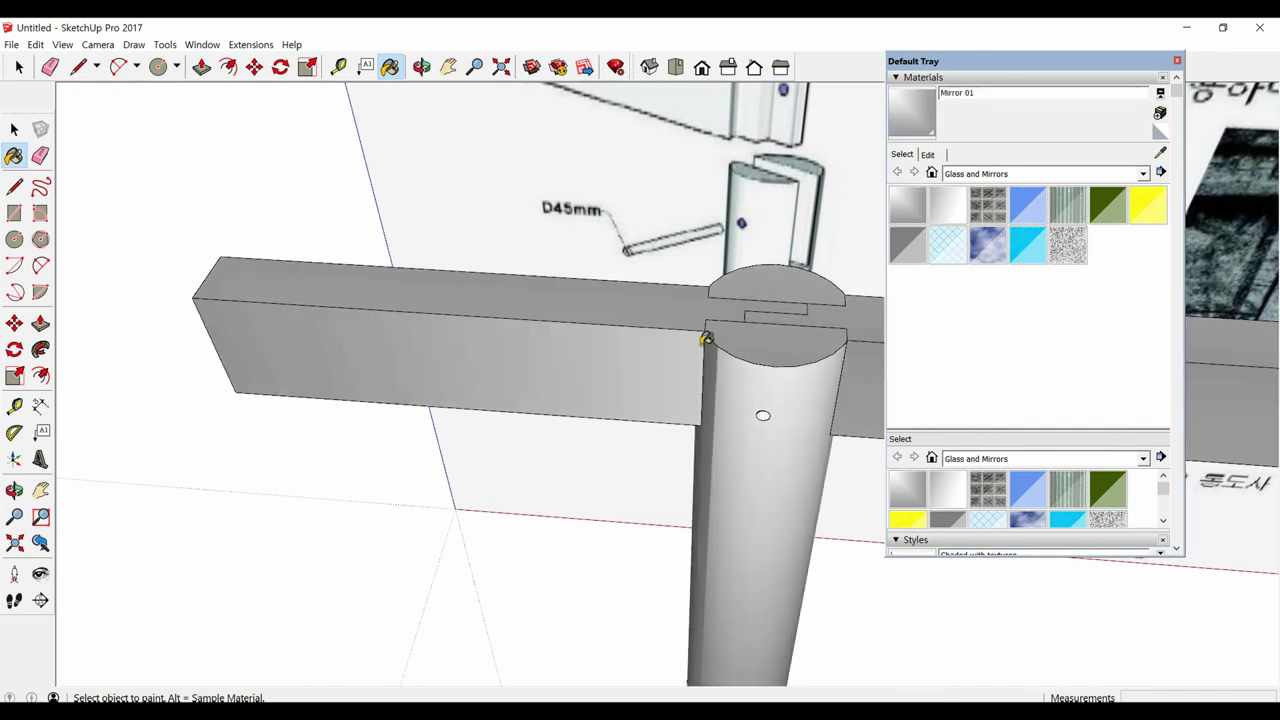
Step: Lower Mirror 01's opacity and orbit to see the pin inside the column
click(943, 156)
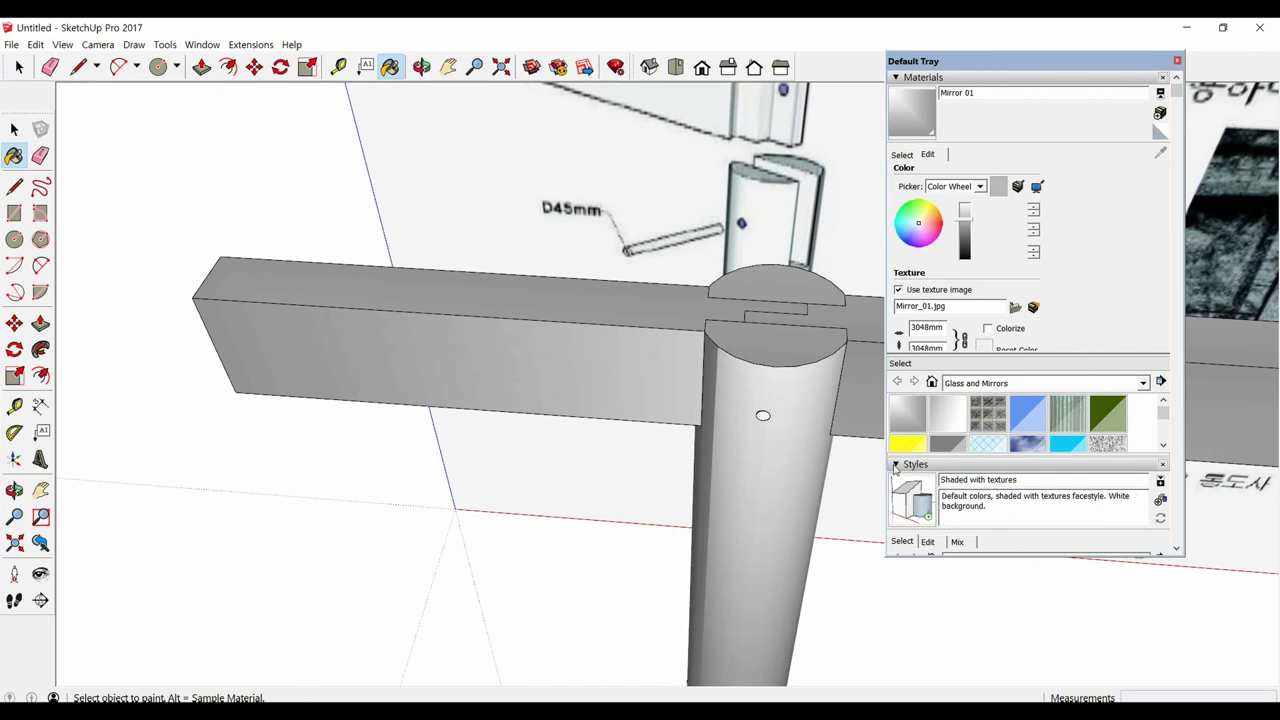
click(896, 465)
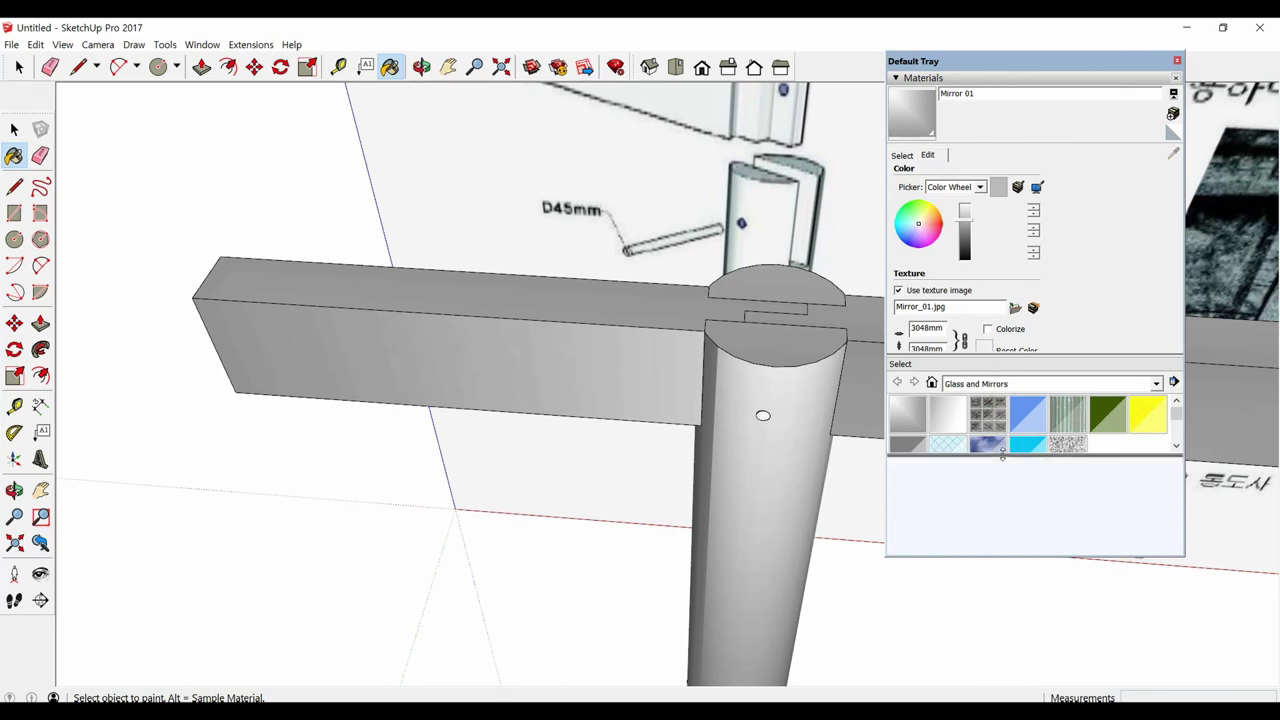
drag(1004, 457, 993, 515)
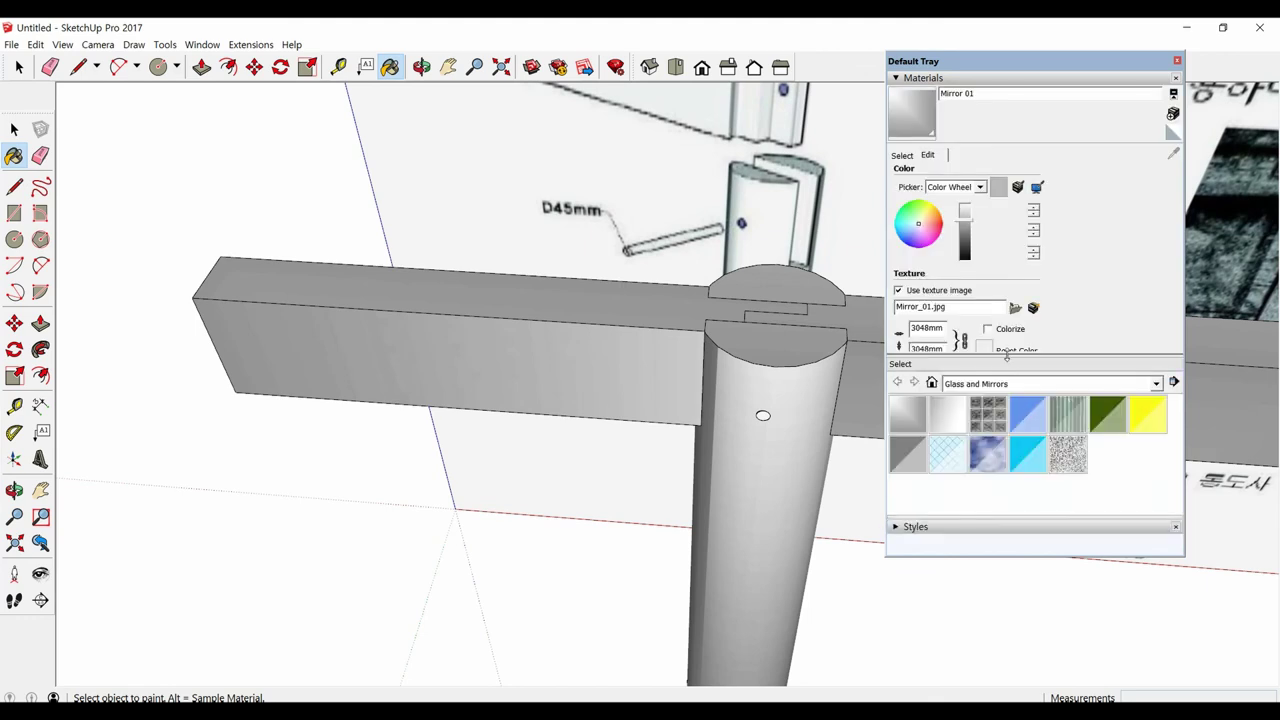
drag(1008, 432, 1010, 437)
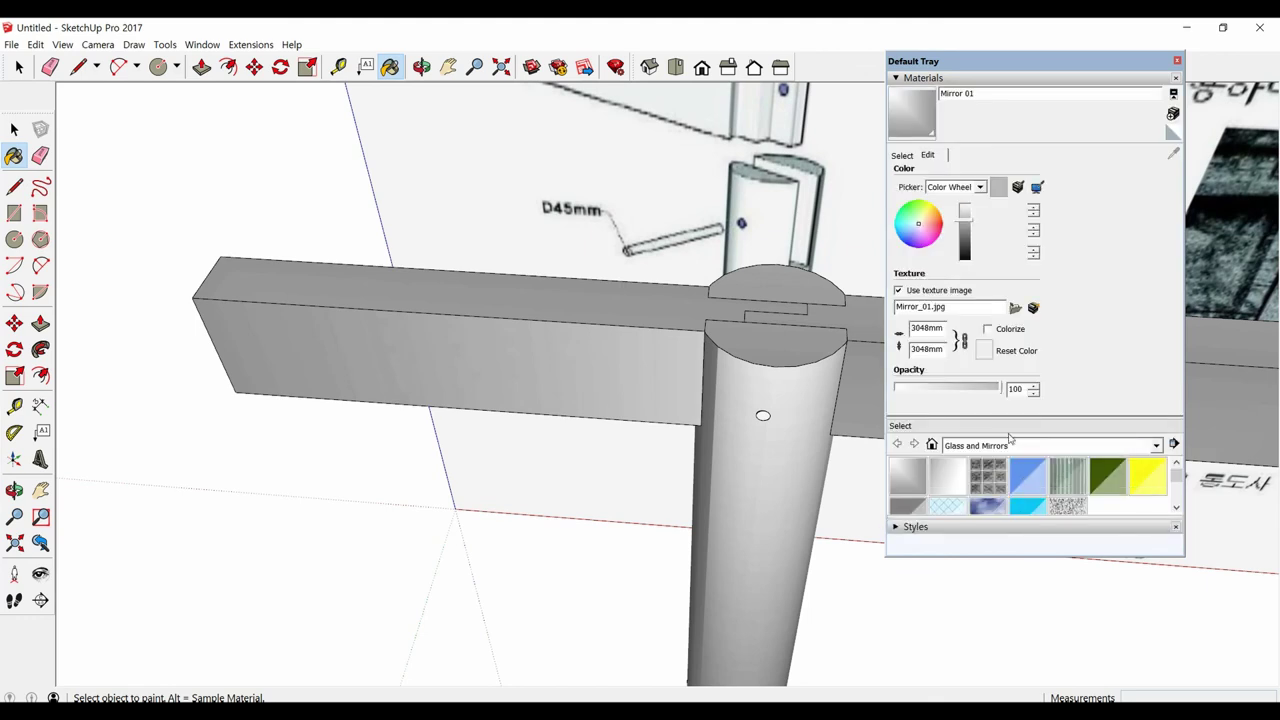
drag(1000, 390, 962, 392)
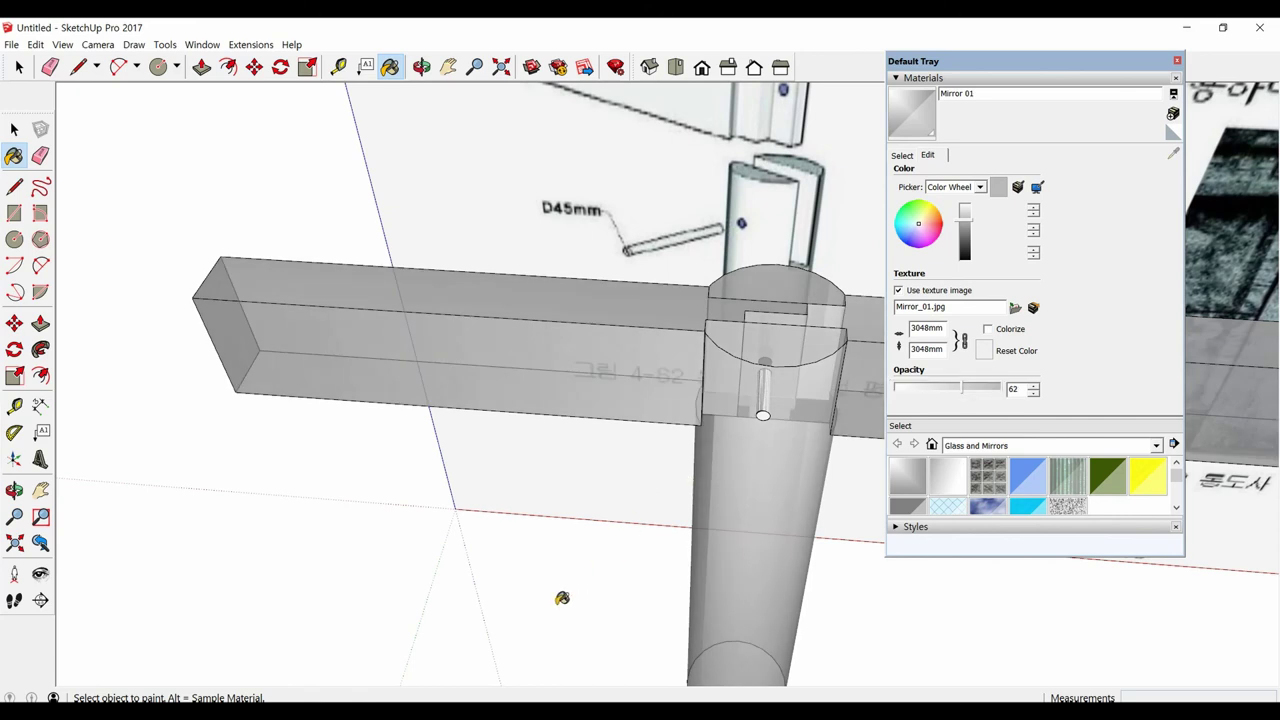
key(h)
mouse_move(605, 575)
mouse_down()
mouse_move(563, 437)
mouse_move(443, 417)
mouse_move(367, 465)
mouse_move(566, 400)
mouse_move(586, 337)
mouse_move(659, 385)
mouse_move(686, 486)
mouse_move(409, 429)
mouse_move(686, 437)
mouse_move(611, 432)
mouse_move(706, 334)
mouse_move(714, 274)
mouse_move(780, 286)
mouse_move(820, 220)
mouse_move(700, 400)
mouse_move(540, 500)
mouse_move(634, 586)
mouse_move(745, 331)
mouse_up()
key(o)
middle_drag(745, 331, 747, 397)
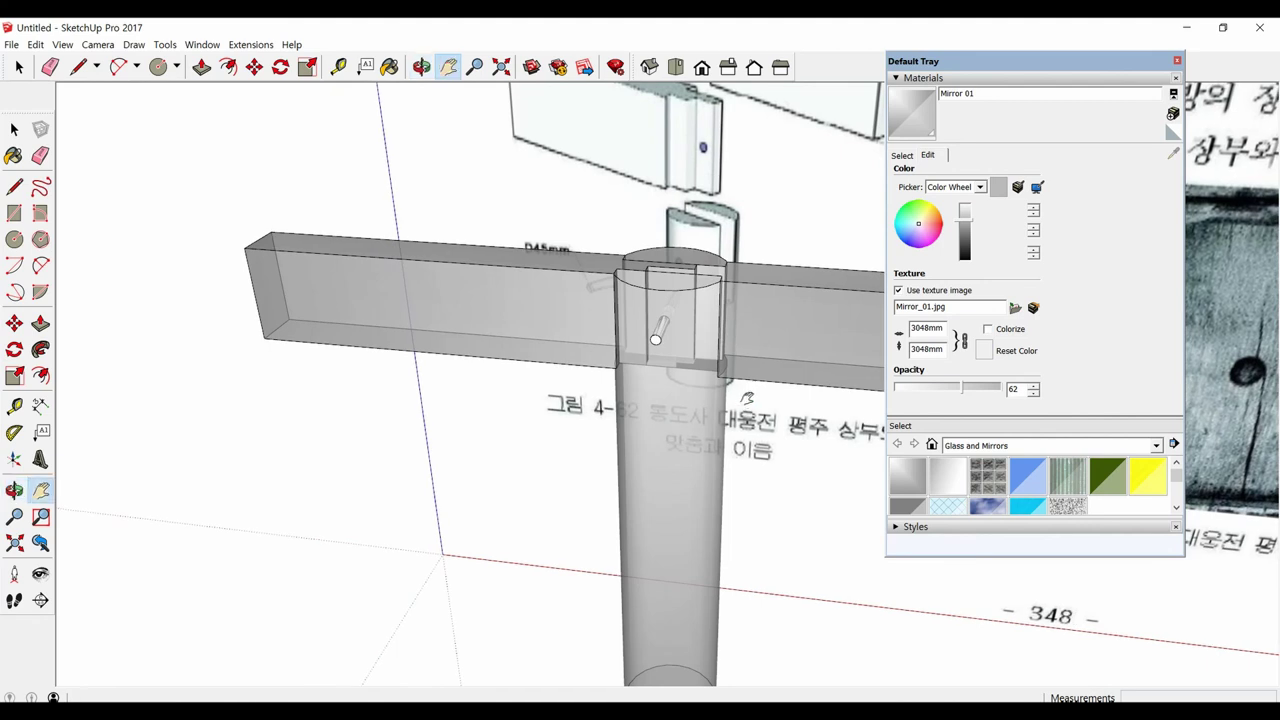
Step: Undo the transparency and Mirror 01 paint to restore the opaque white pieces
key(ctrl+z)
key(ctrl+z)
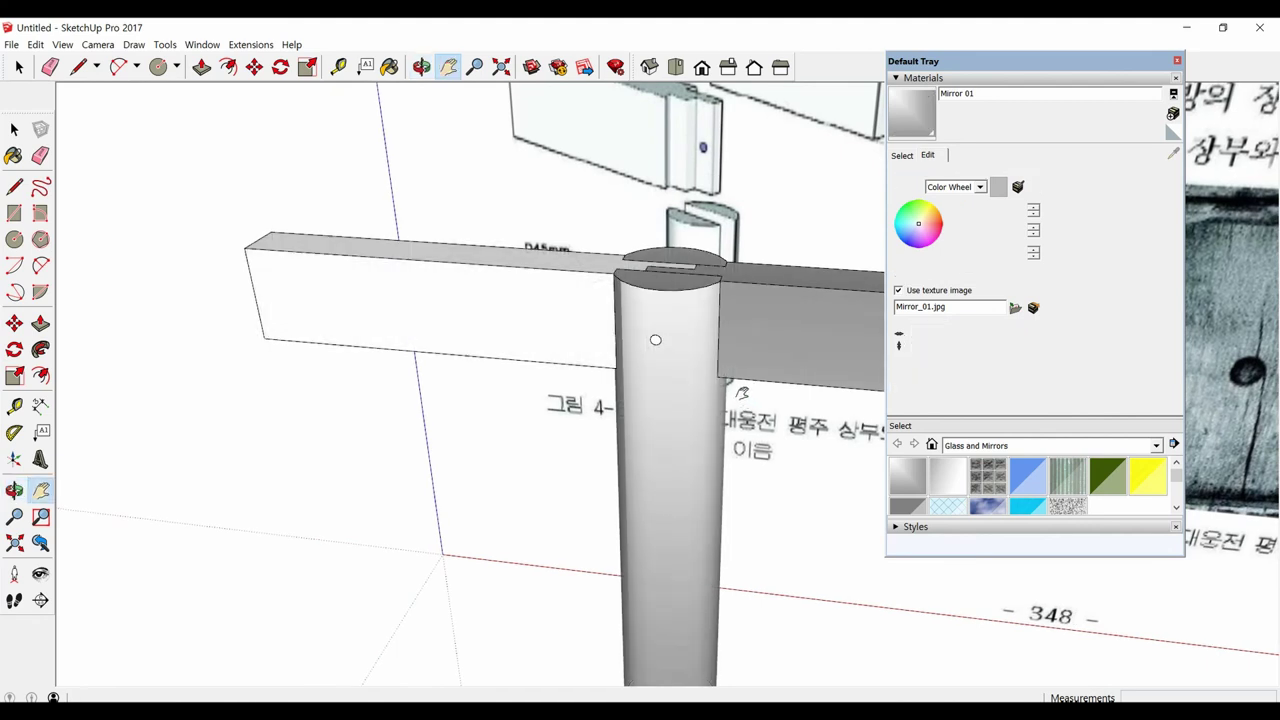
key(ctrl+z)
key(ctrl+z)
key(ctrl+z)
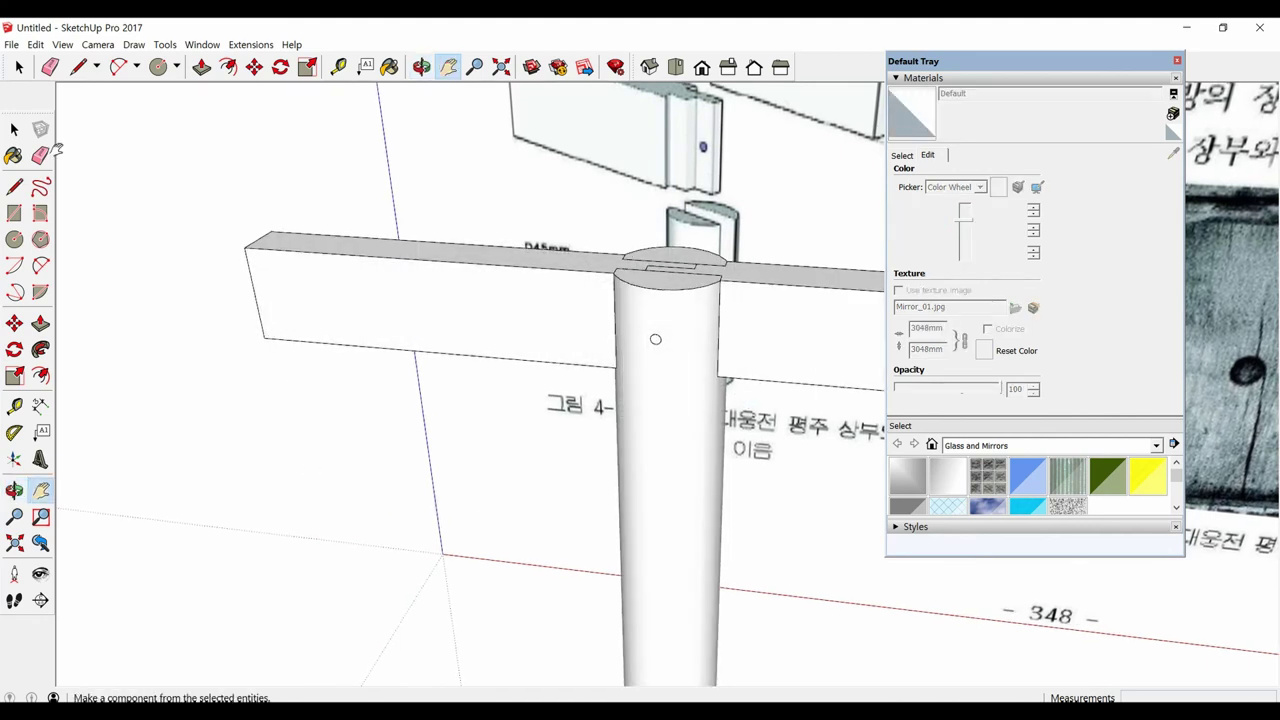
mouse_move(414, 331)
middle_down()
mouse_move(556, 316)
mouse_move(634, 288)
mouse_move(443, 303)
middle_up()
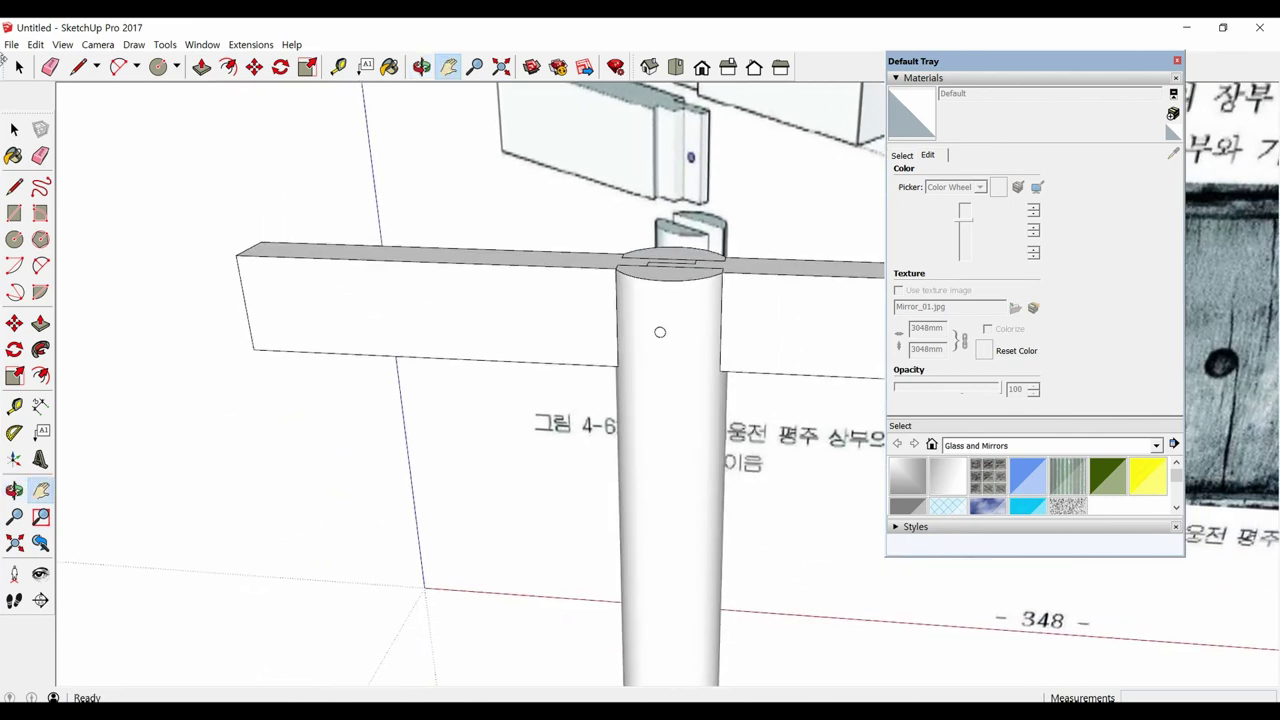
click(12, 45)
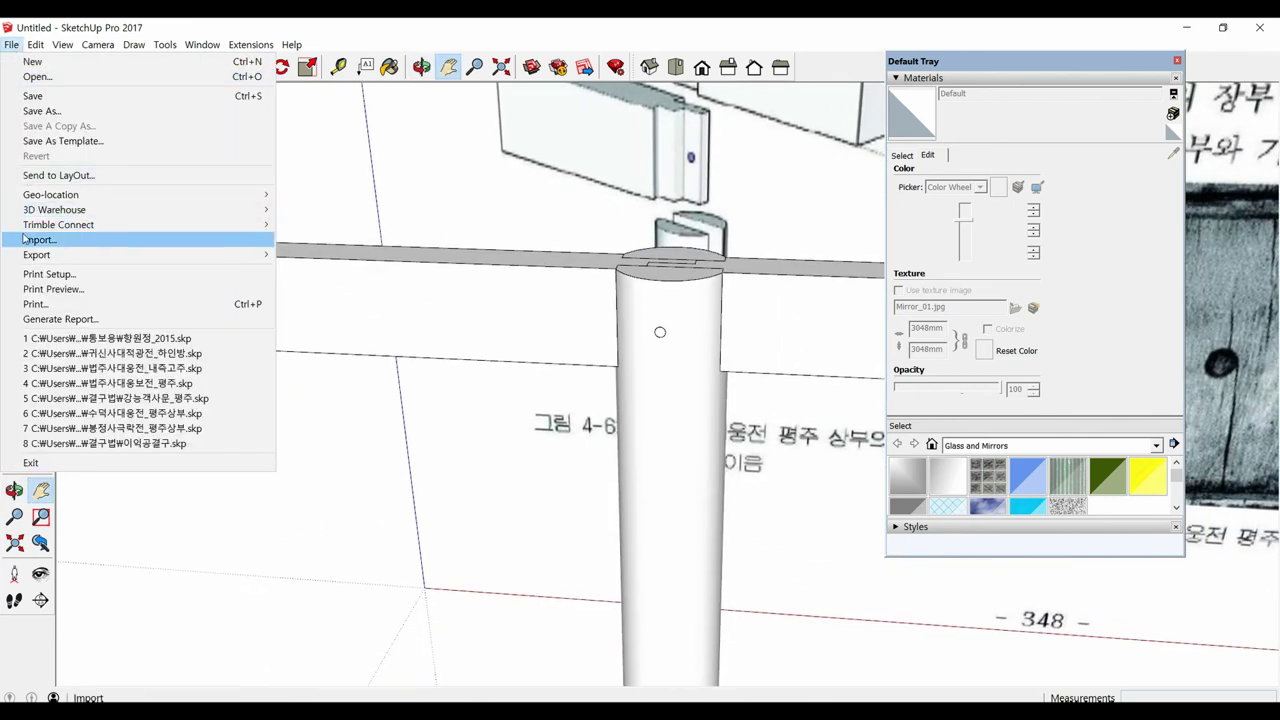
Step: Save As into the 결구법 folder in Documents, naming the file 'x도사대우저상부'
click(33, 99)
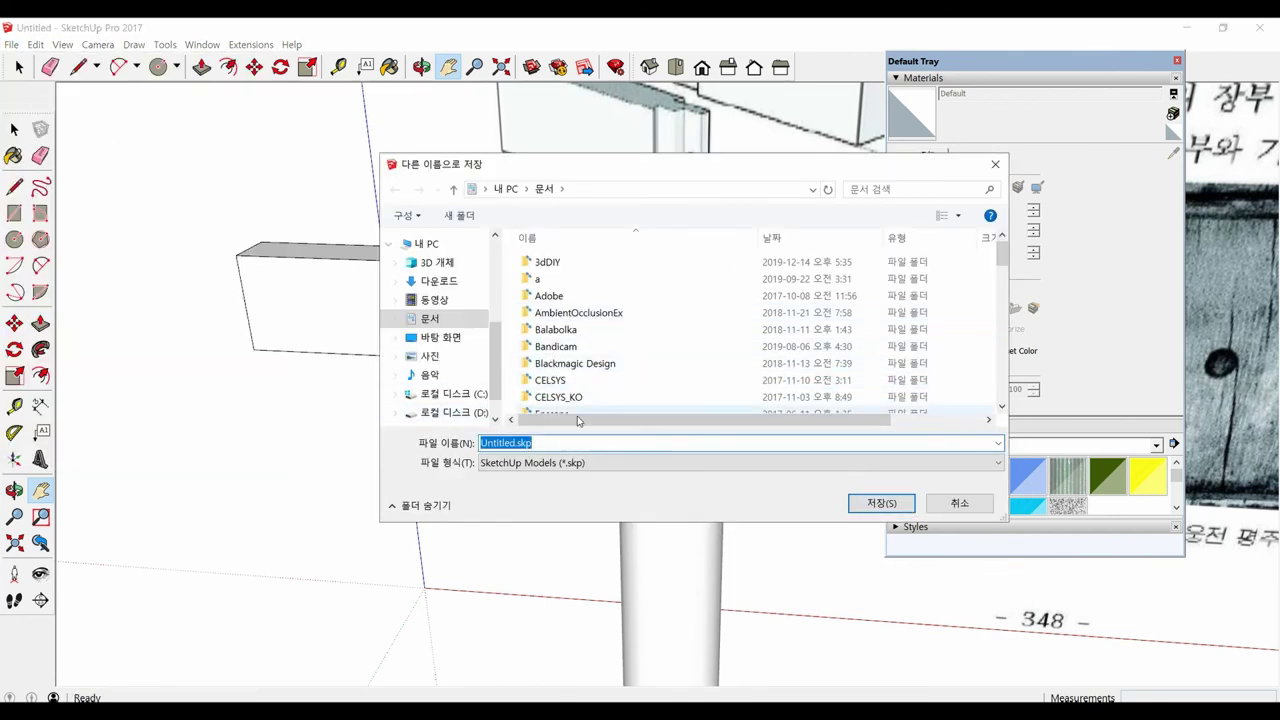
scroll(610, 375, down, 5)
scroll(604, 352, down, 5)
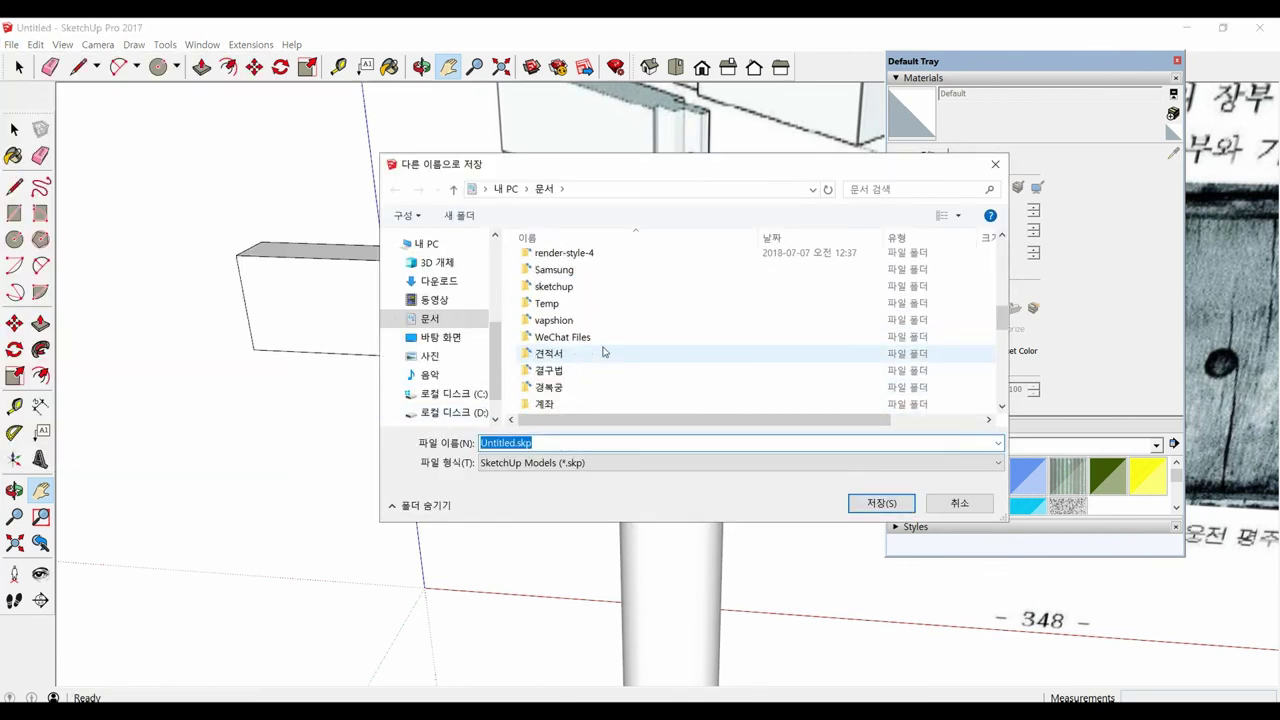
double_click(550, 370)
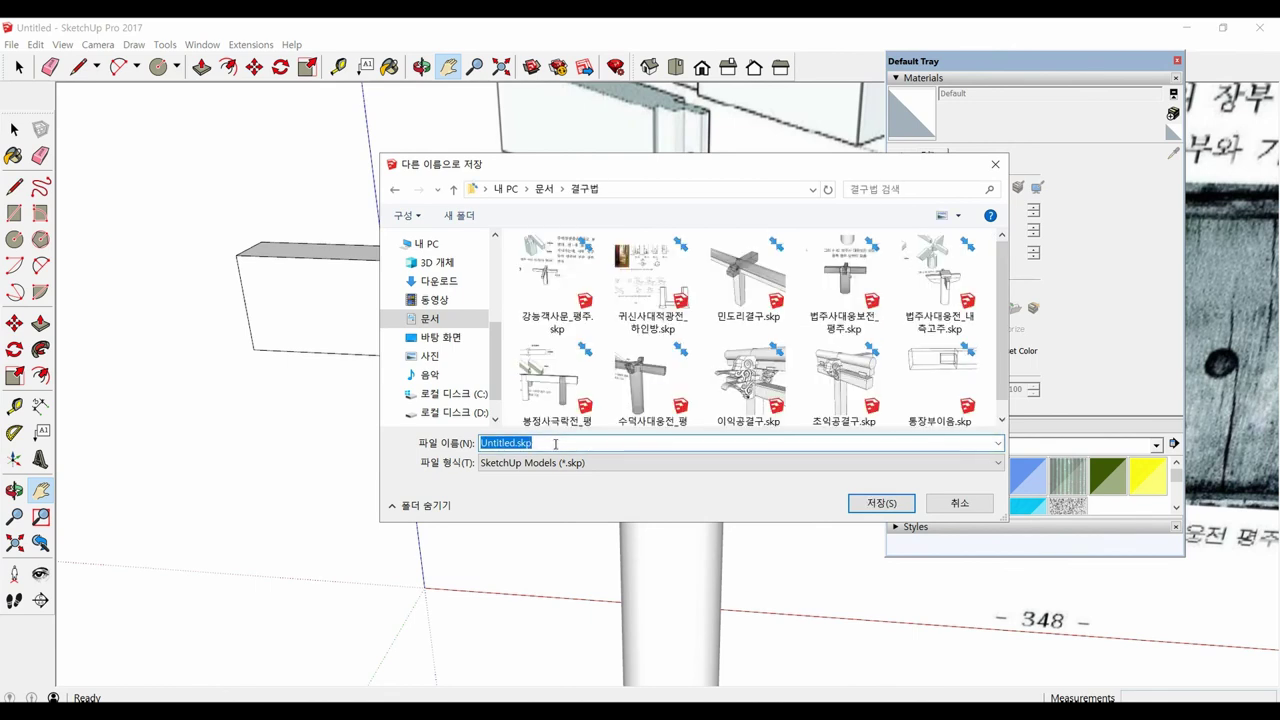
text(x)
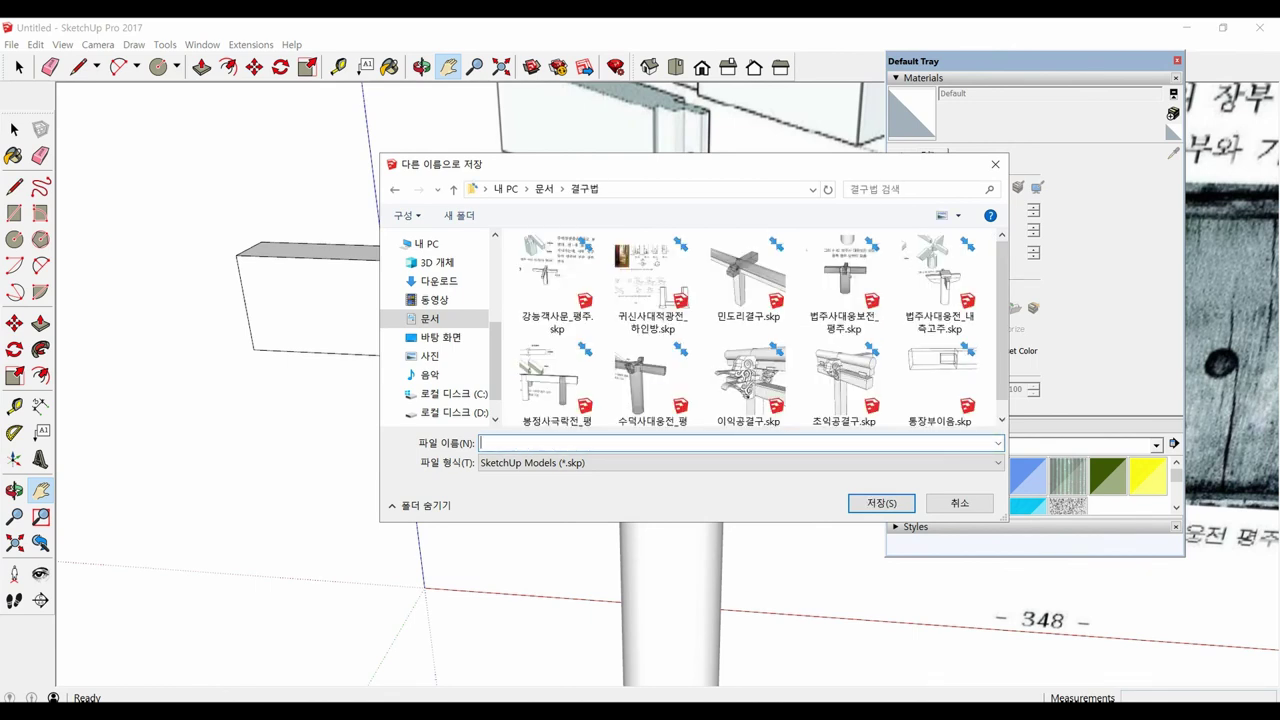
text(도)
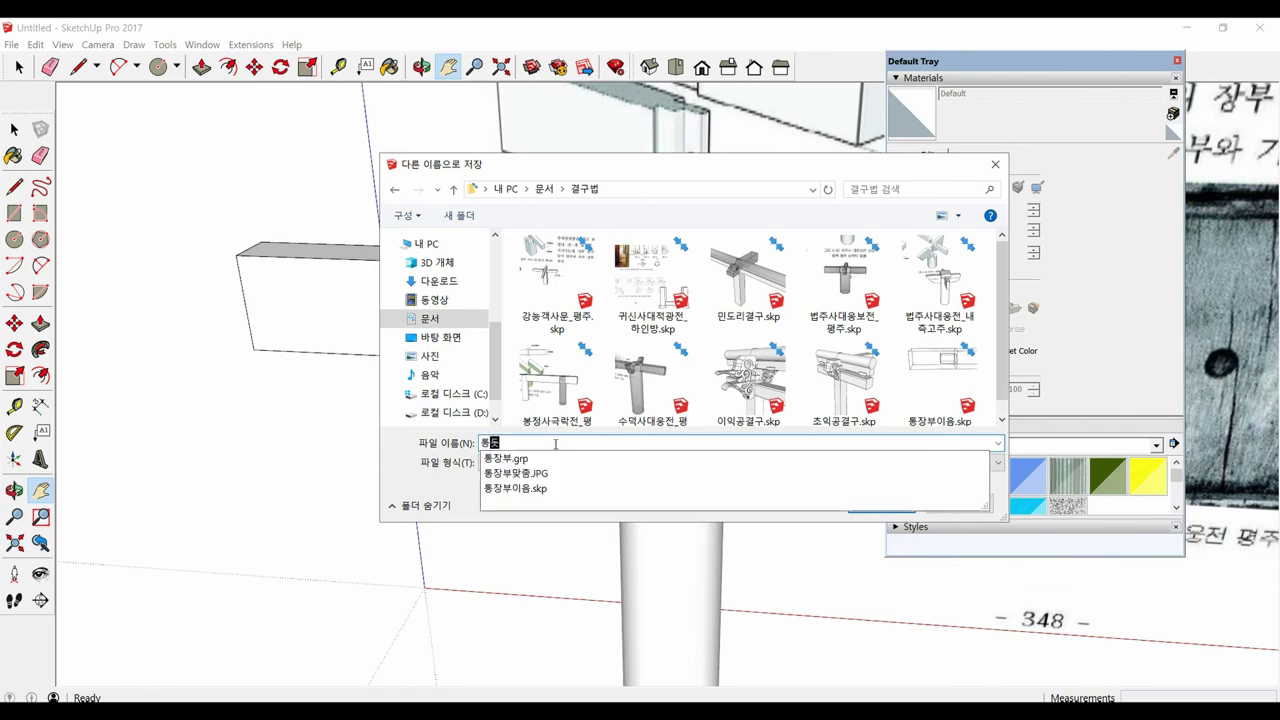
text(사)
text(대우)
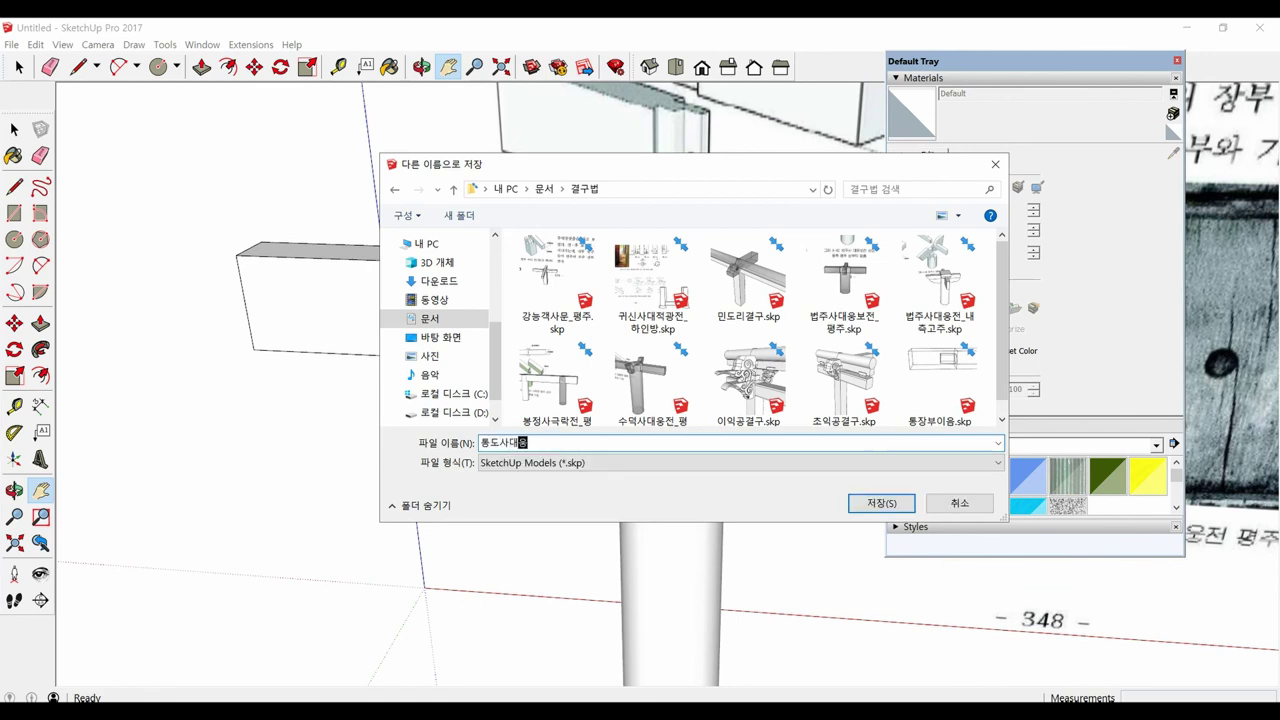
text(저)
text(상부)
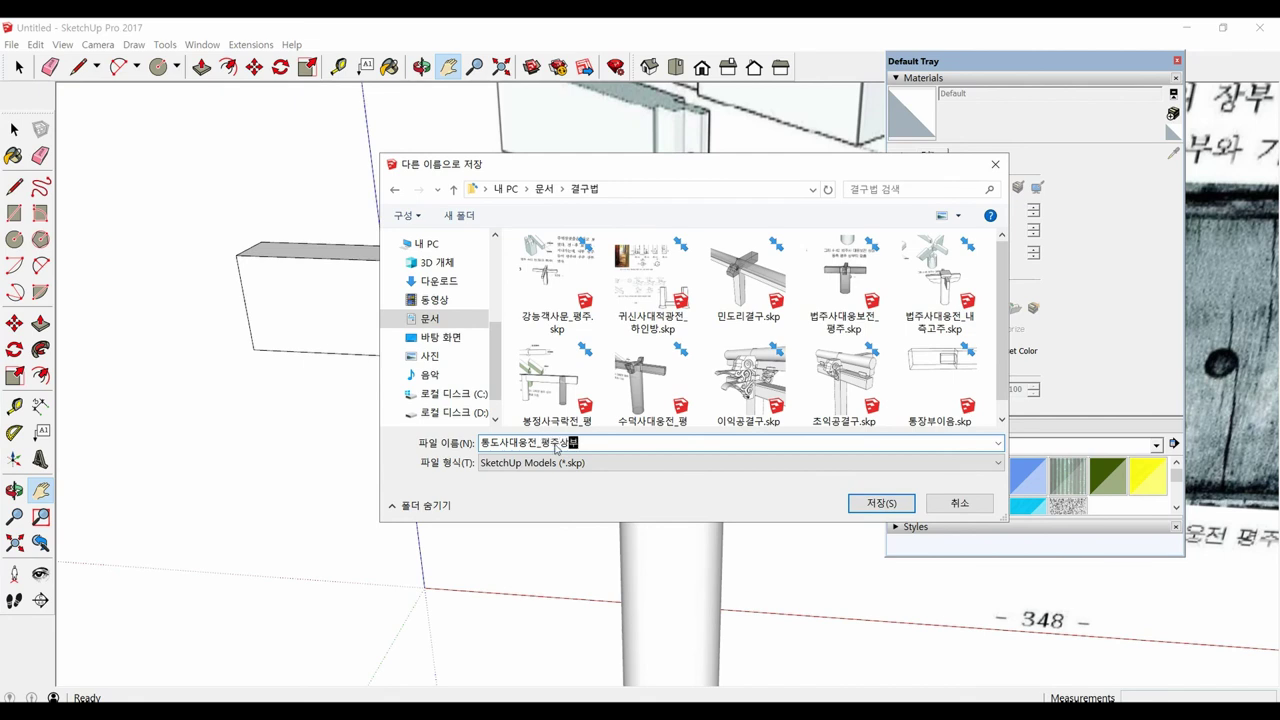